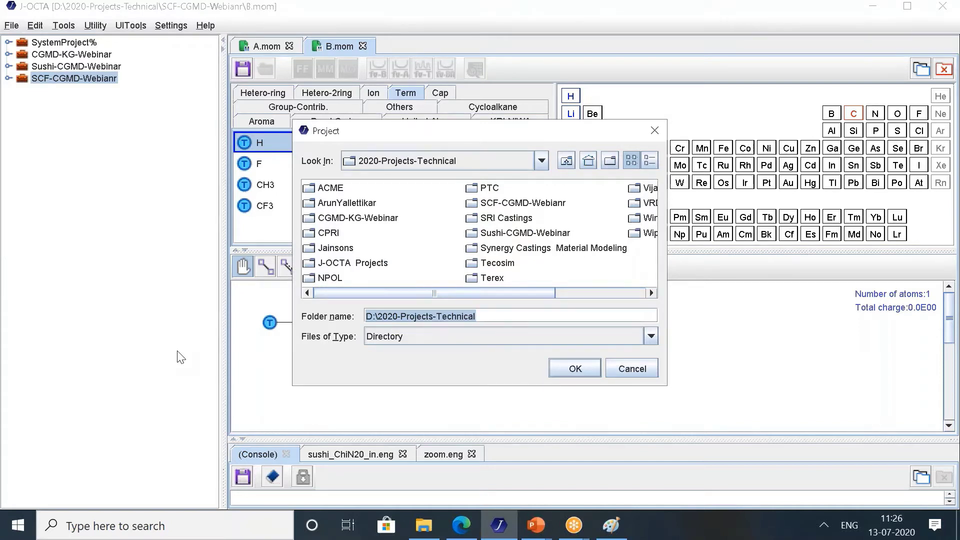
Create a new project folder named CGMD-KG-Webinar1 in 2020-Projects-Technical.
{"action": "type", "text": "G"}
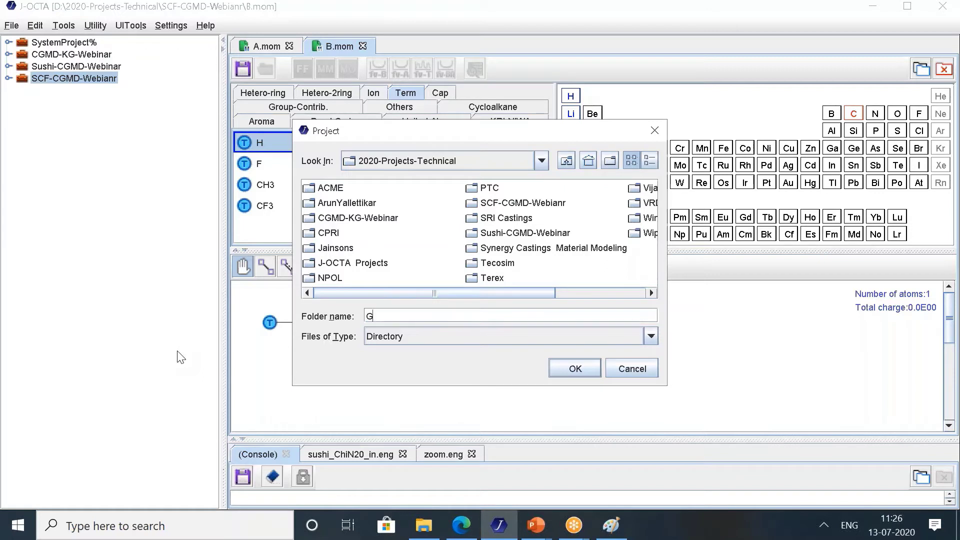
{"action": "type", "text": "GMD"}
{"action": "type", "text": "-K"}
{"action": "type", "text": "_"}
{"action": "type", "text": "We"}
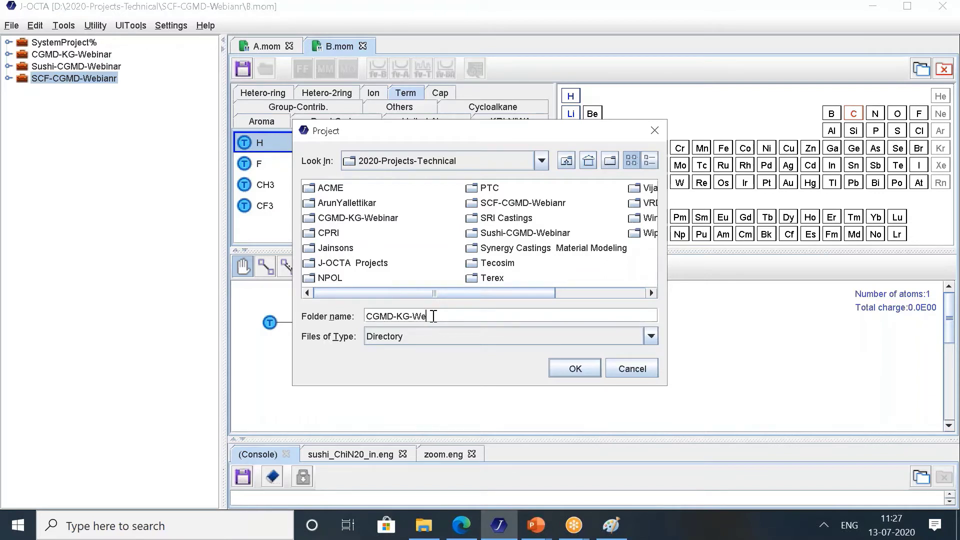
{"action": "type", "text": "binar1"}
{"action": "left_click", "coordinate": [596, 373]}
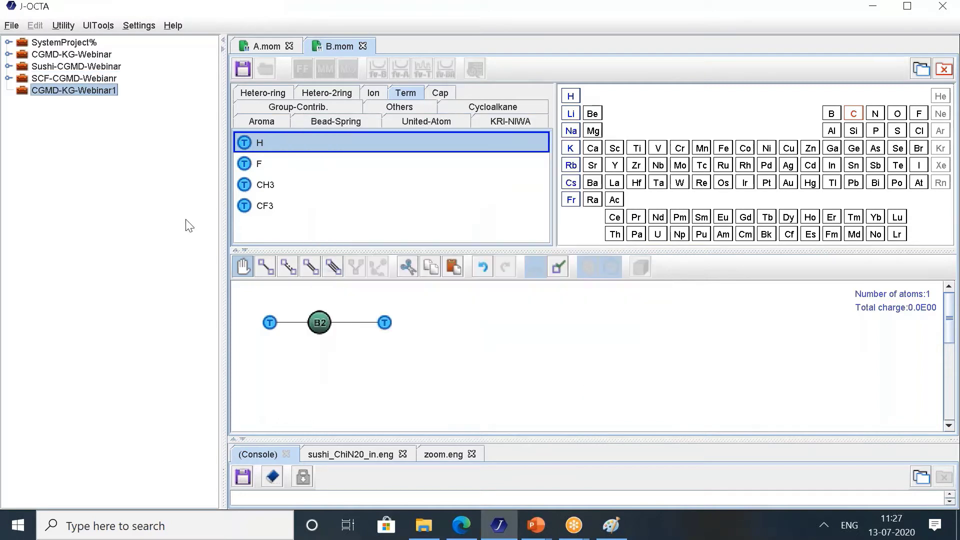
Close the open monomer models B.mom and A.mom.
{"action": "right_click", "coordinate": [93, 89]}
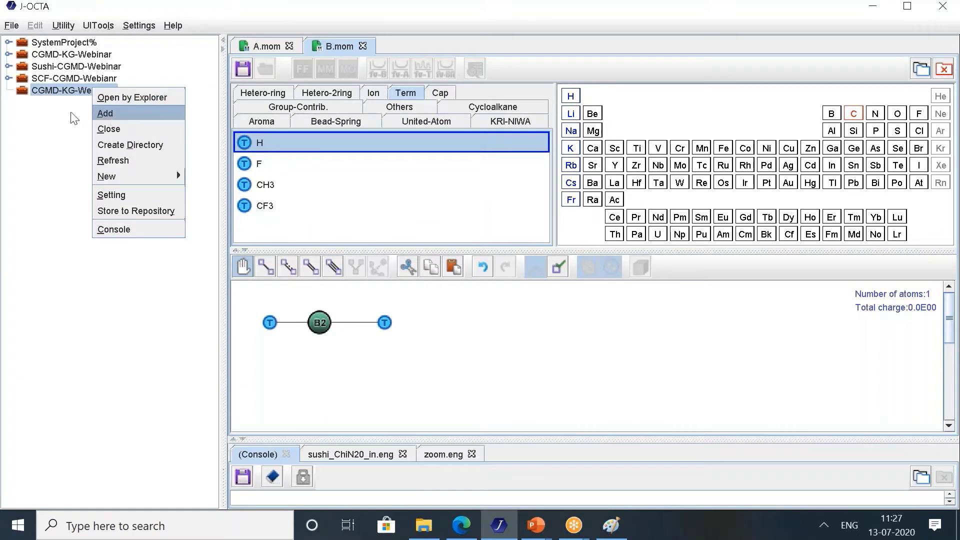
{"action": "left_click", "coordinate": [43, 96]}
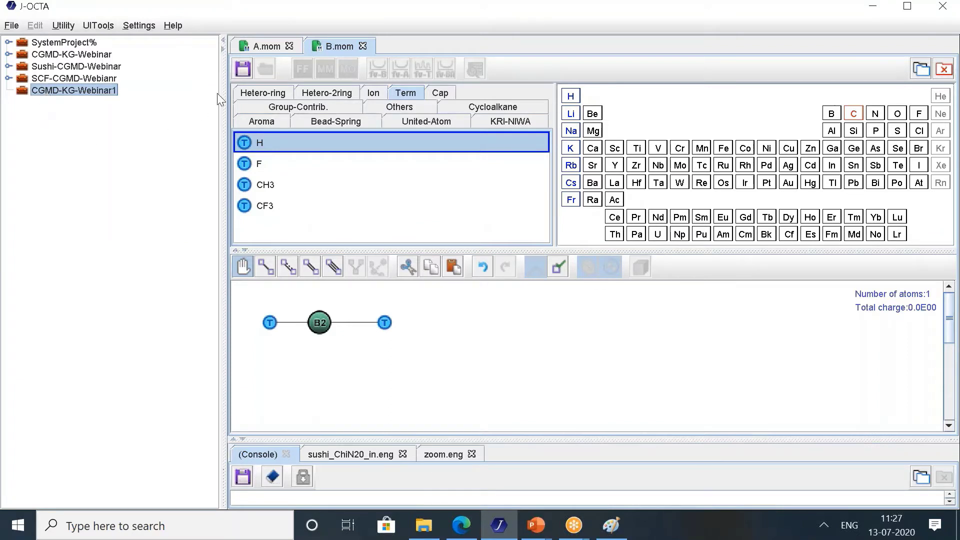
{"action": "left_click", "coordinate": [363, 46]}
{"action": "left_click", "coordinate": [289, 46]}
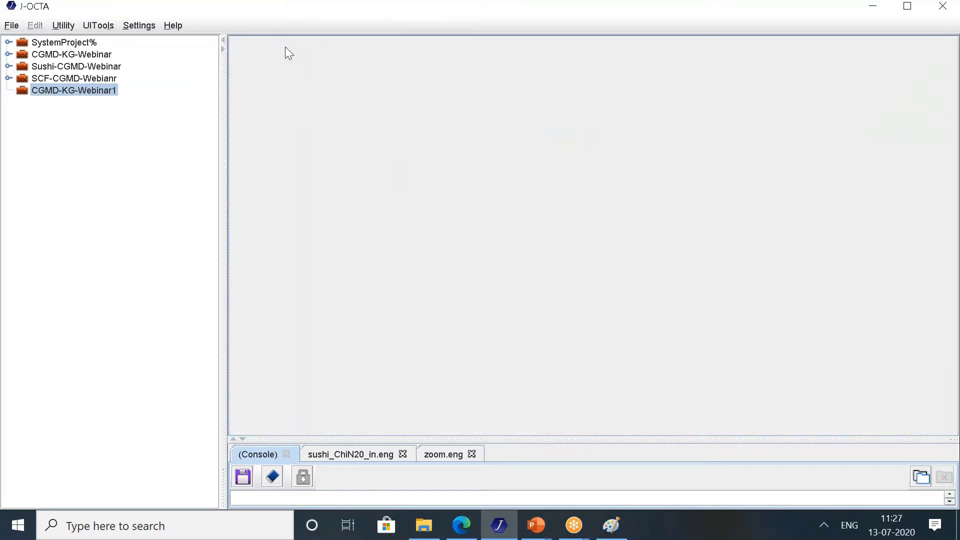
Create a new blank monomer model named m1 in the CGMD-KG-Webinar1 project and expand the project's contents.
{"action": "left_click", "coordinate": [71, 93]}
{"action": "right_click", "coordinate": [79, 95]}
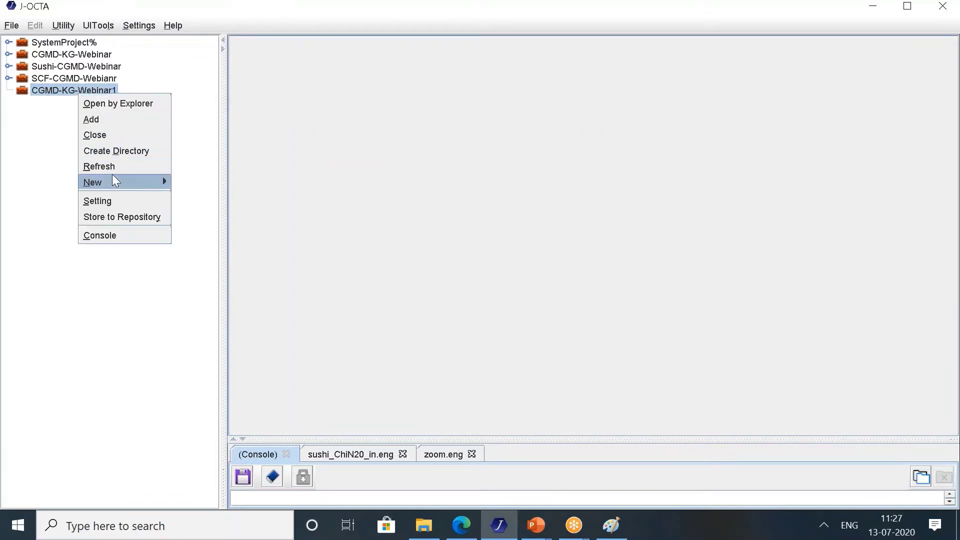
{"action": "mouse_move", "coordinate": [115, 181]}
{"action": "mouse_move", "coordinate": [200, 184]}
{"action": "left_click", "coordinate": [313, 197]}
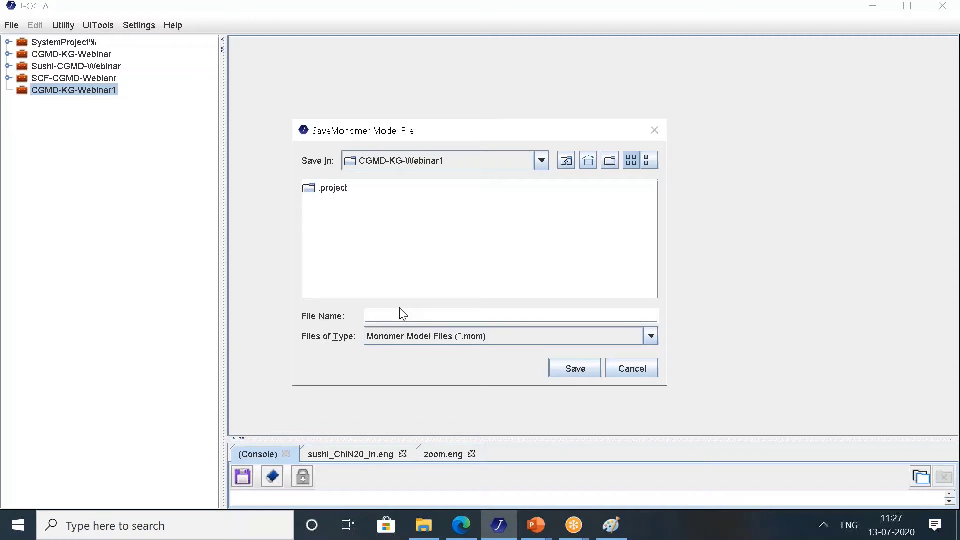
{"action": "type", "text": "m1"}
{"action": "left_click", "coordinate": [566, 367]}
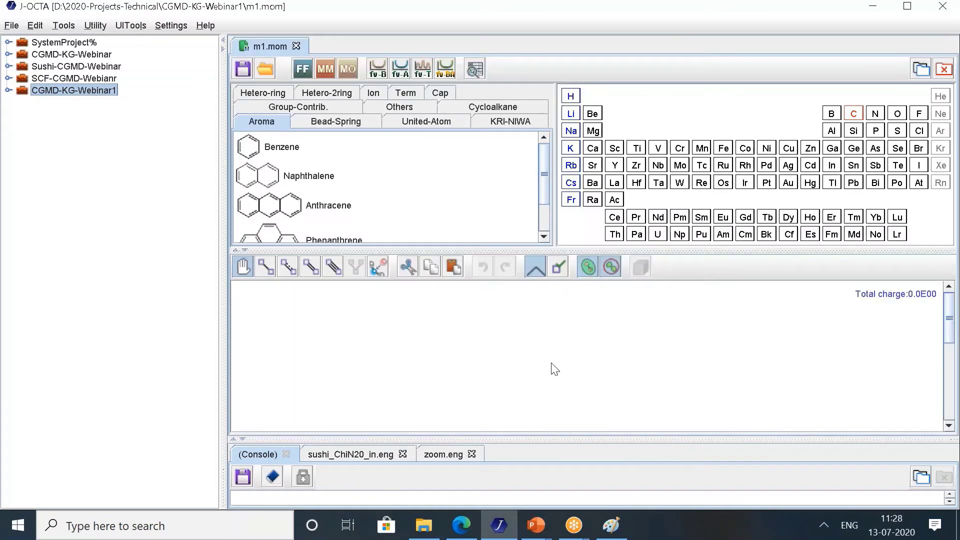
{"action": "left_click", "coordinate": [8, 91]}
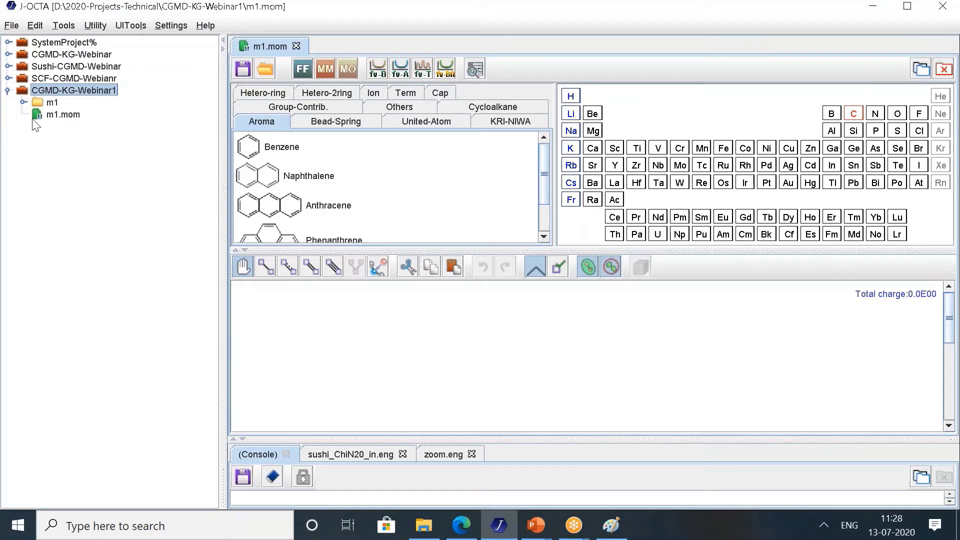
{"action": "left_click", "coordinate": [12, 26]}
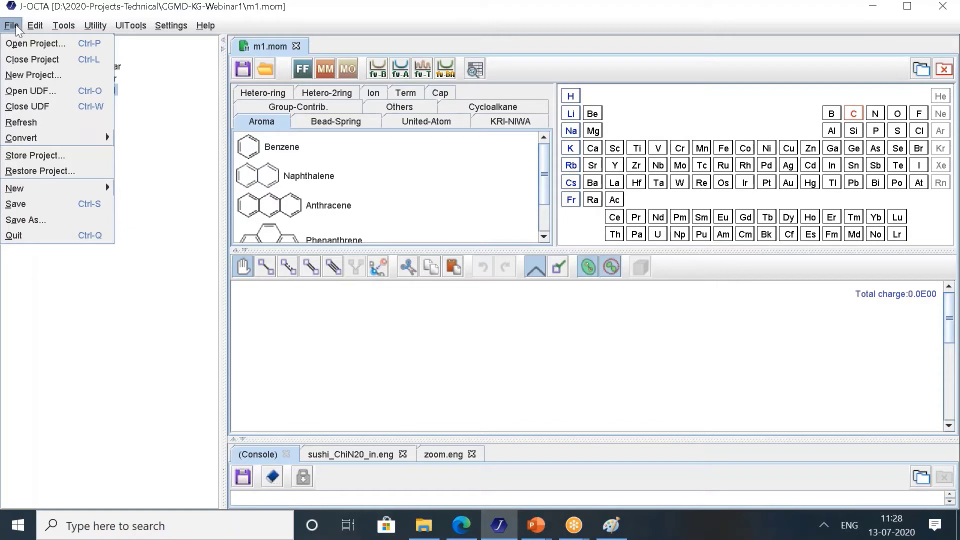
{"action": "mouse_move", "coordinate": [47, 134]}
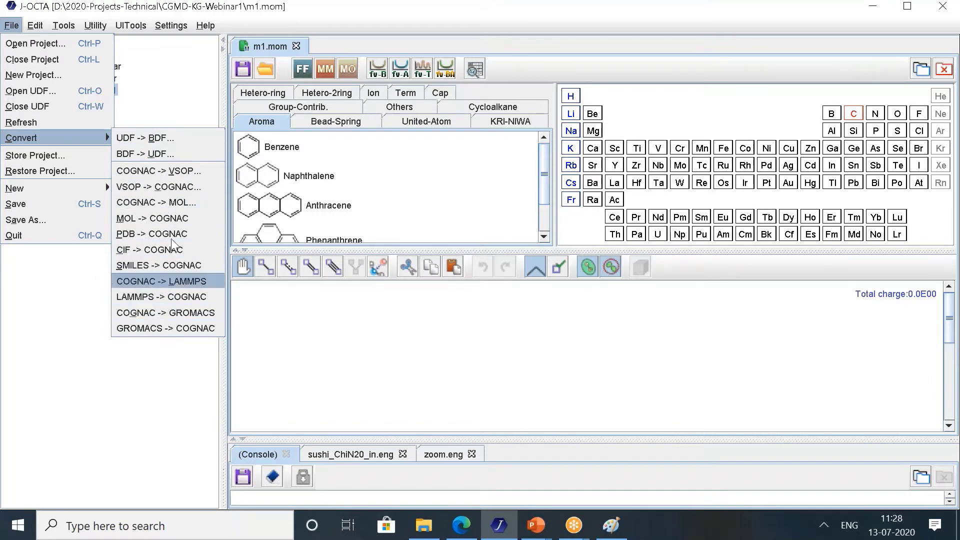
{"action": "left_click", "coordinate": [67, 296]}
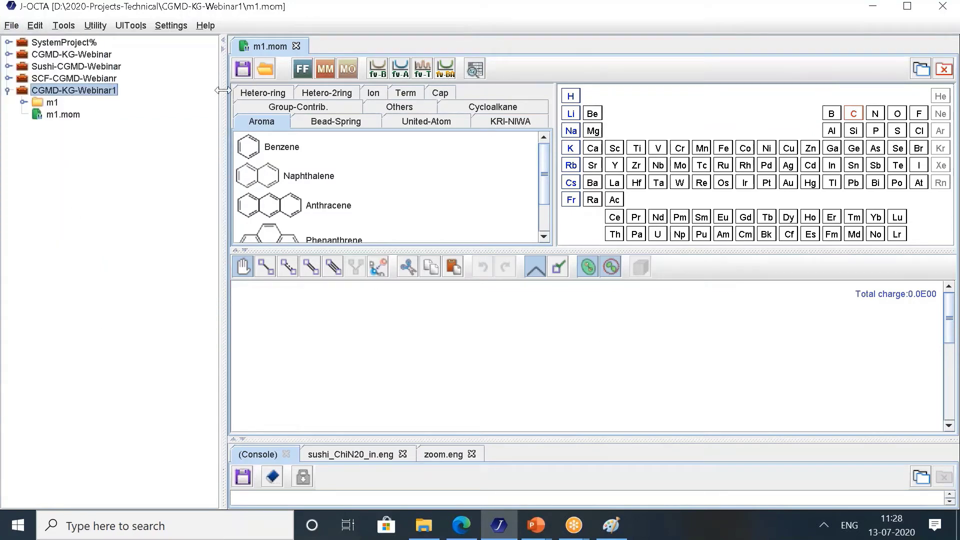
Place a B1 bead from the Bead-Spring fragments on the m1 monomer canvas.
{"action": "left_click_drag", "start_coordinate": [223, 88], "coordinate": [183, 88]}
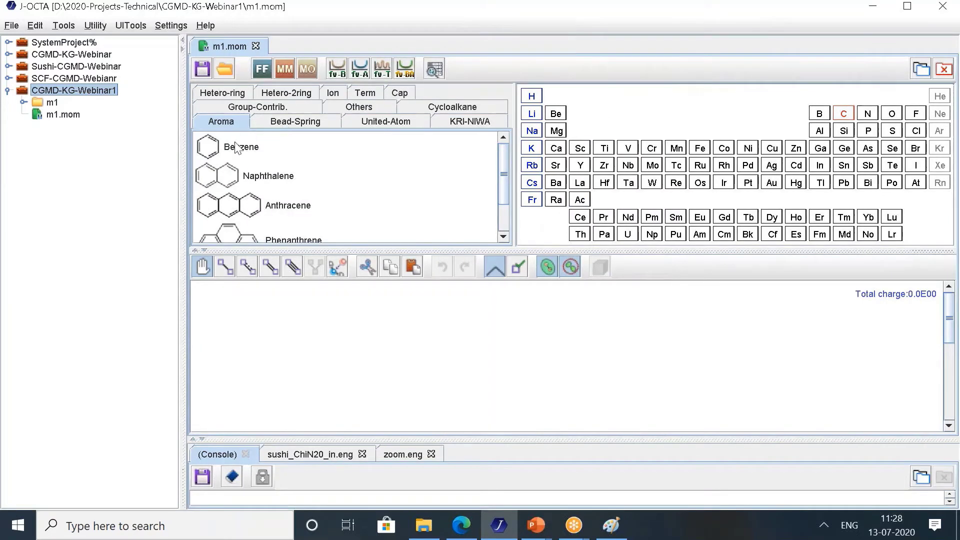
{"action": "left_click", "coordinate": [297, 122]}
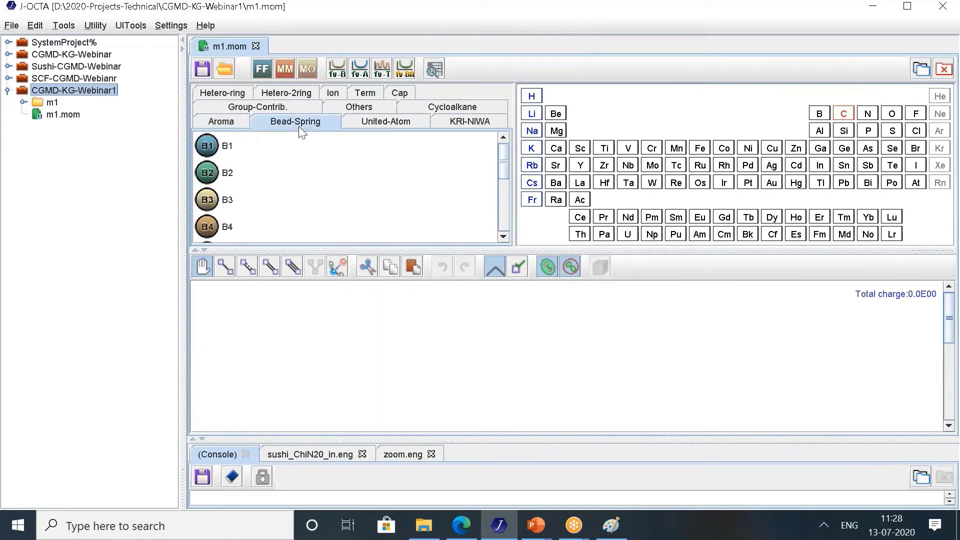
{"action": "left_click", "coordinate": [376, 121]}
{"action": "left_click", "coordinate": [465, 123]}
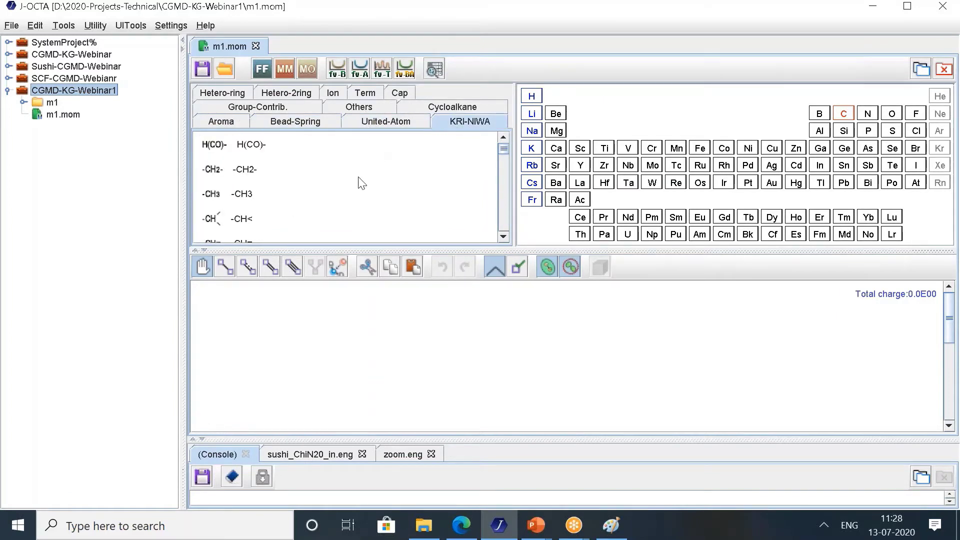
{"action": "left_click", "coordinate": [312, 125]}
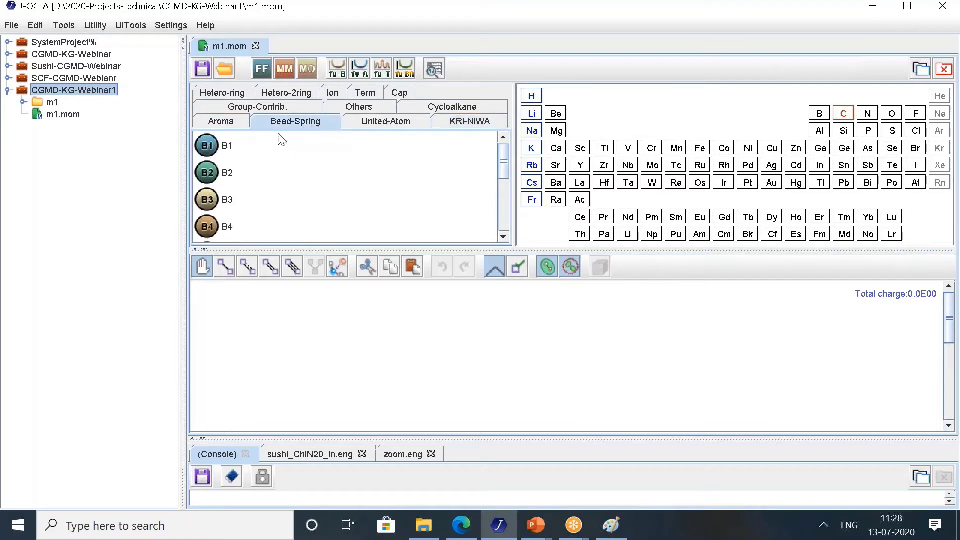
{"action": "left_click", "coordinate": [203, 148]}
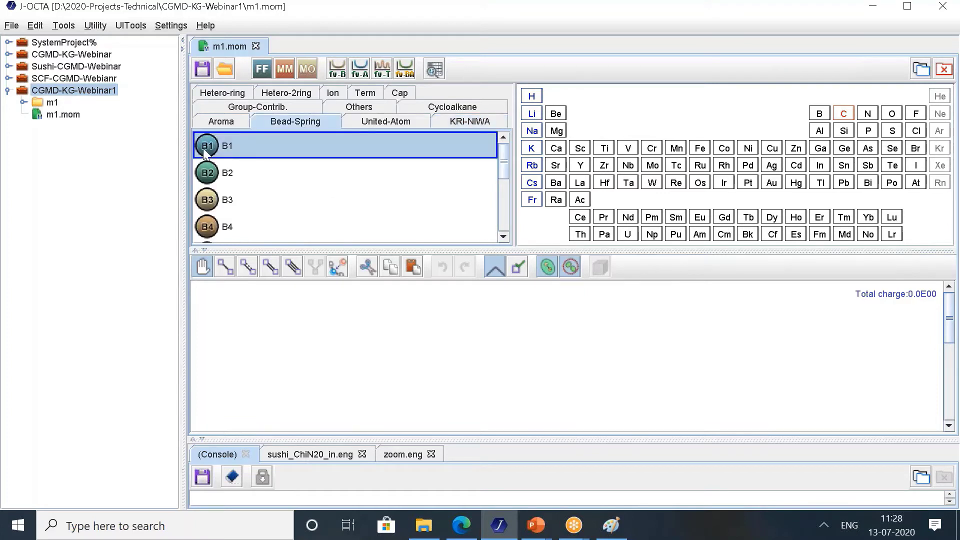
{"action": "left_click", "coordinate": [284, 328]}
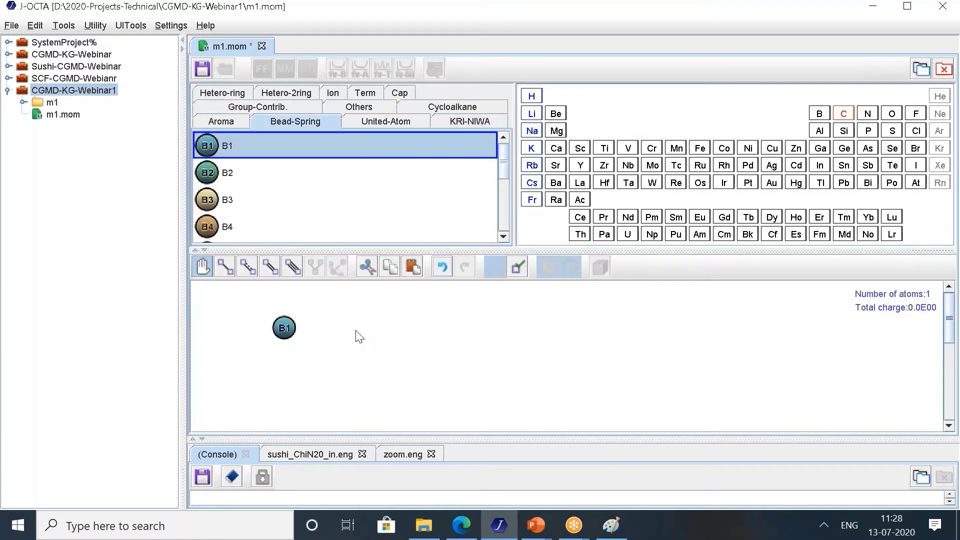
Add an H terminal on each side of the B1 bead and bond both terminals to it.
{"action": "left_click", "coordinate": [363, 94]}
{"action": "left_click", "coordinate": [222, 145]}
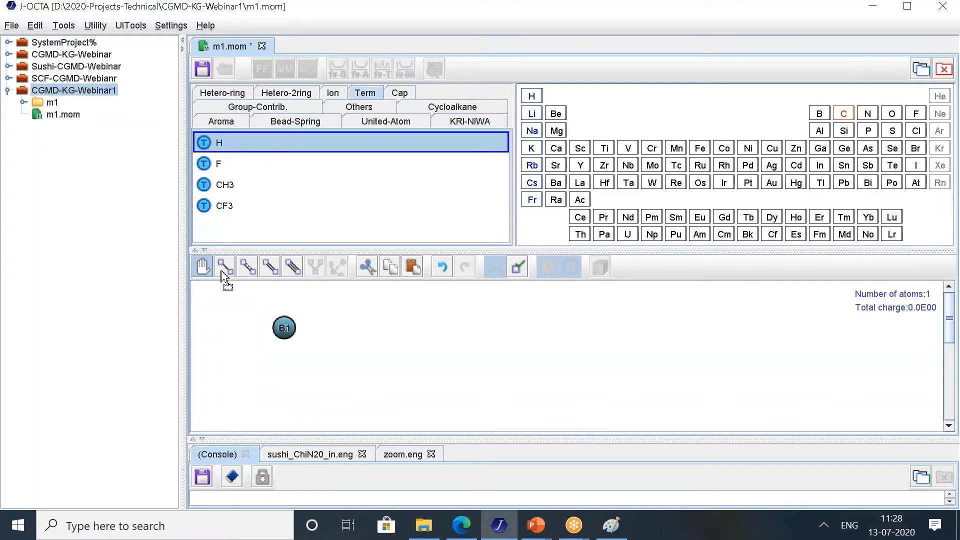
{"action": "left_click", "coordinate": [229, 329]}
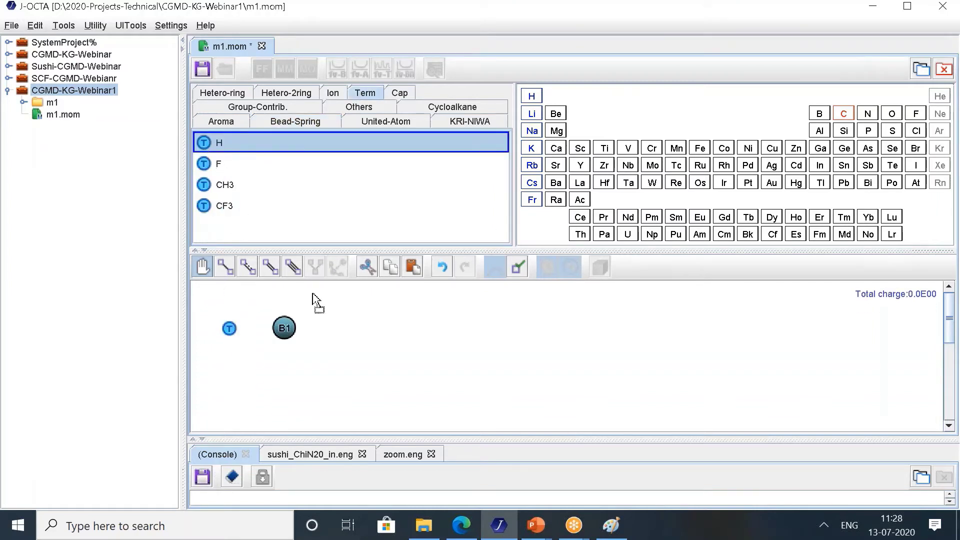
{"action": "left_click", "coordinate": [338, 327]}
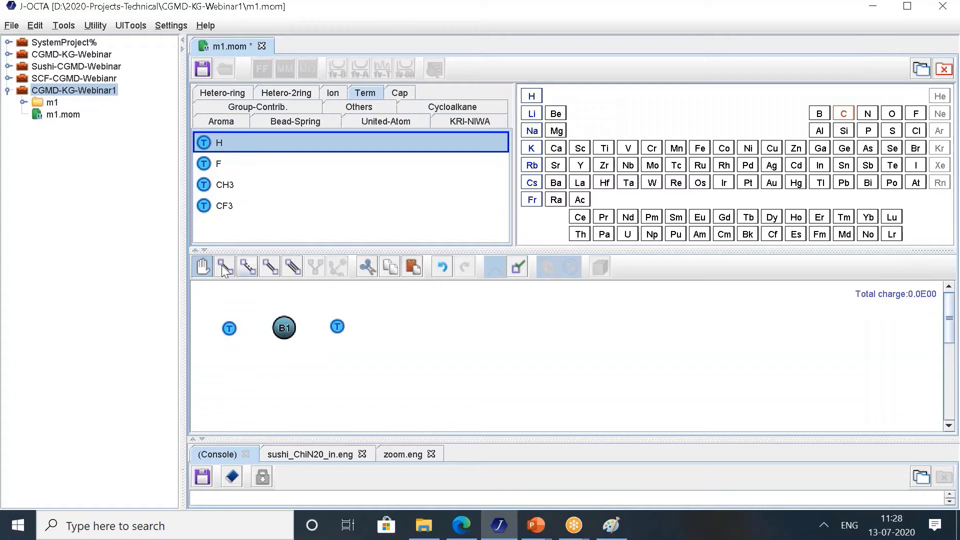
{"action": "left_click_drag", "start_coordinate": [229, 331], "coordinate": [338, 328]}
{"action": "left_click", "coordinate": [204, 266]}
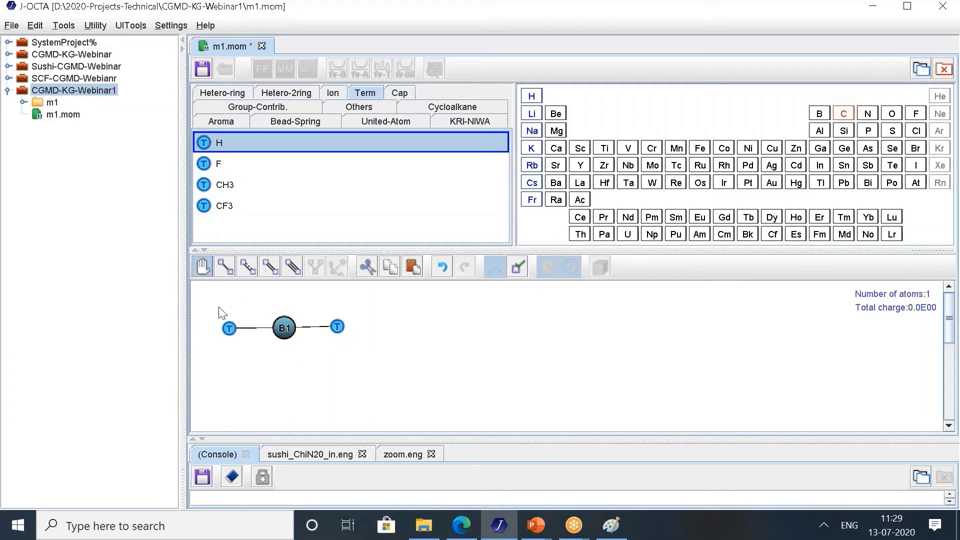
Align the B1 bead and its two terminals in a straight horizontal line, and save the m1 monomer.
{"action": "left_click_drag", "start_coordinate": [212, 300], "coordinate": [349, 368]}
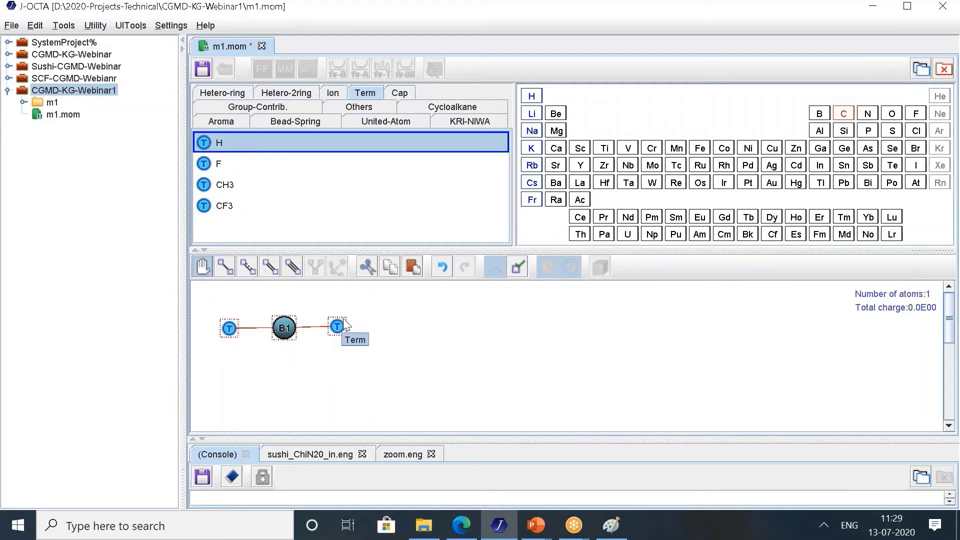
{"action": "right_click", "coordinate": [335, 334]}
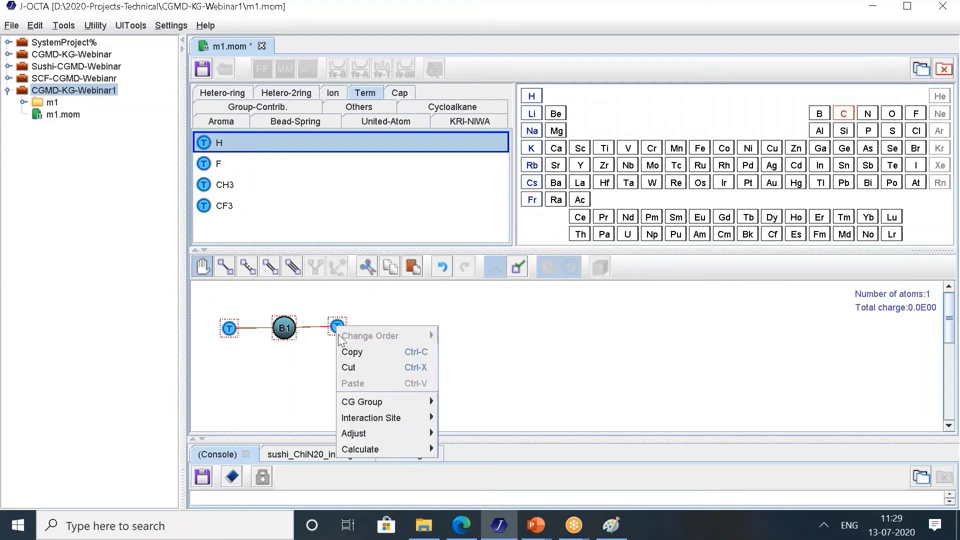
{"action": "mouse_move", "coordinate": [374, 433]}
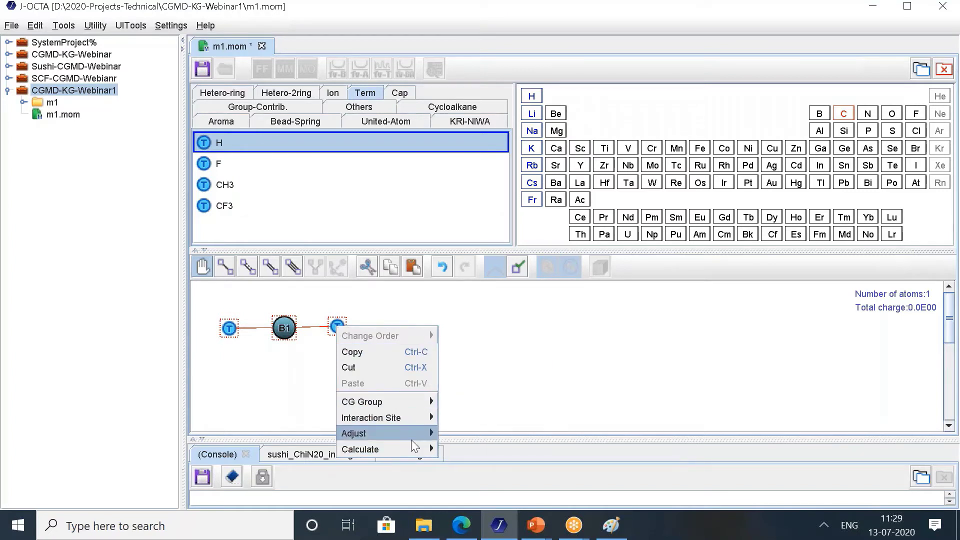
{"action": "left_click", "coordinate": [467, 385]}
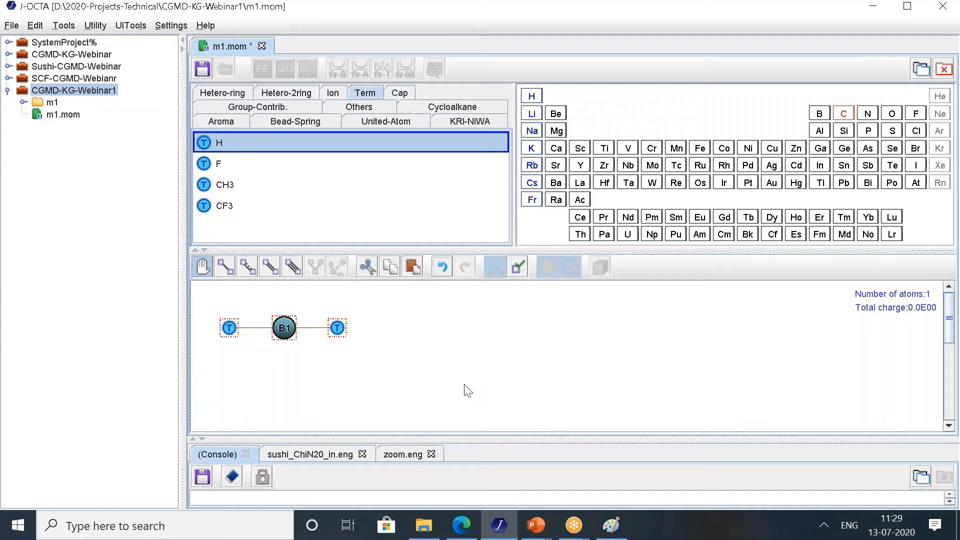
{"action": "left_click", "coordinate": [390, 360]}
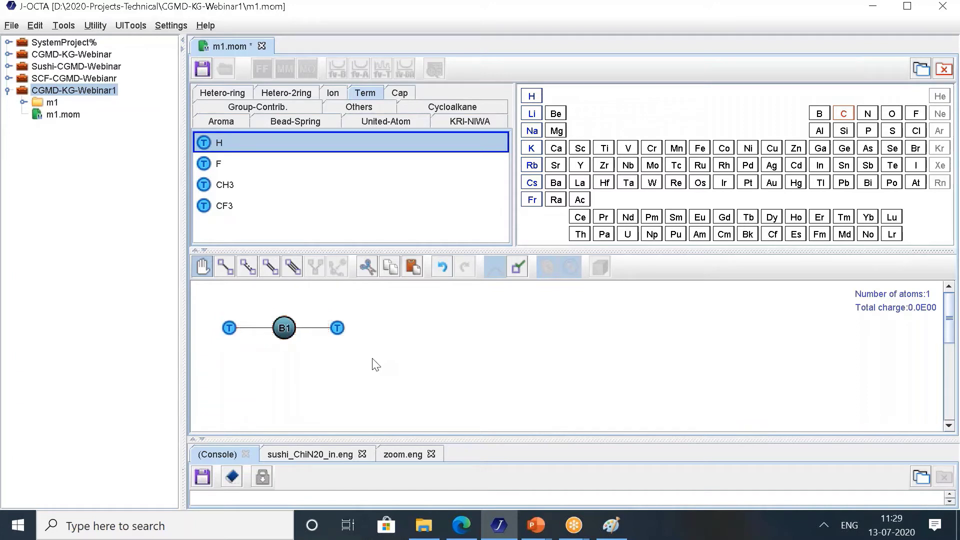
{"action": "left_click", "coordinate": [203, 69]}
{"action": "left_click", "coordinate": [102, 185]}
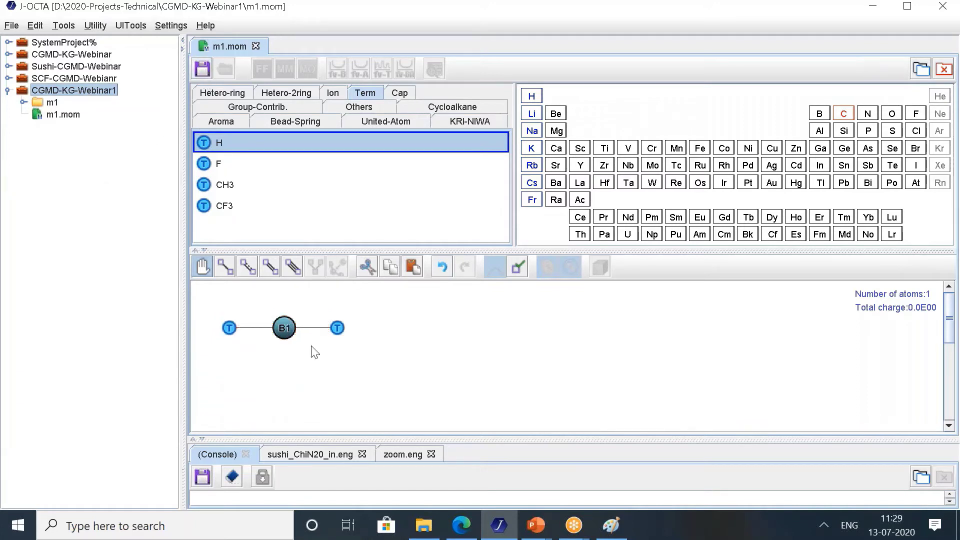
Create a second blank monomer model named m2 in the CGMD-KG-Webinar1 project.
{"action": "right_click", "coordinate": [61, 86]}
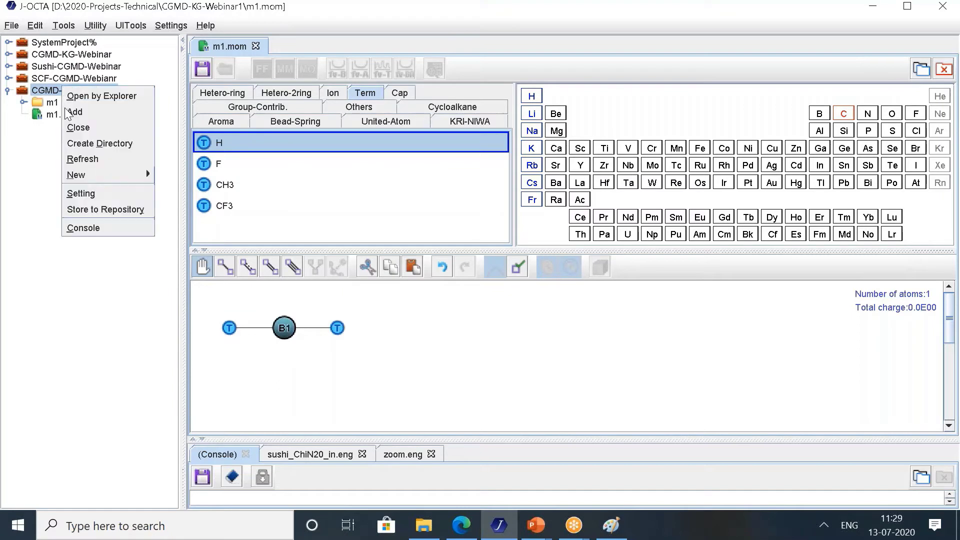
{"action": "mouse_move", "coordinate": [100, 174]}
{"action": "mouse_move", "coordinate": [167, 175]}
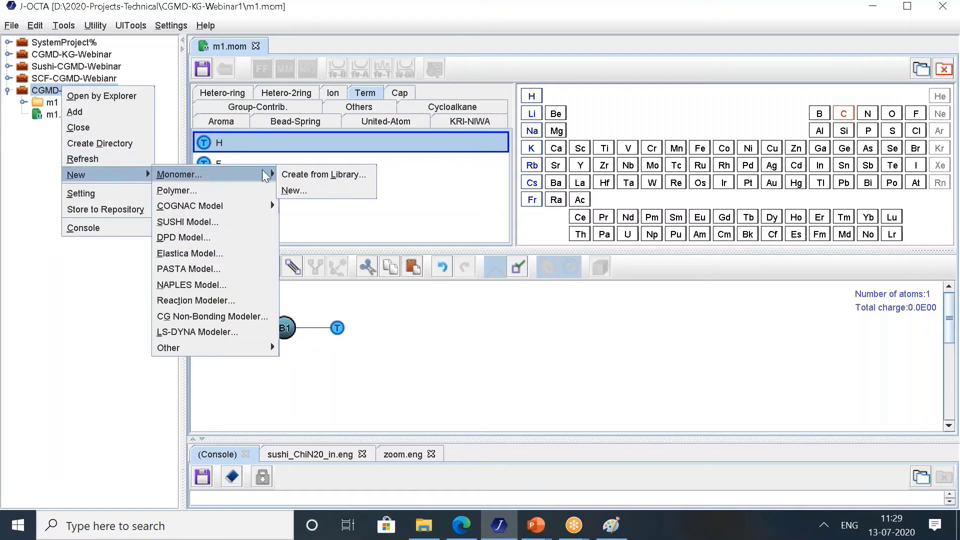
{"action": "left_click", "coordinate": [296, 186]}
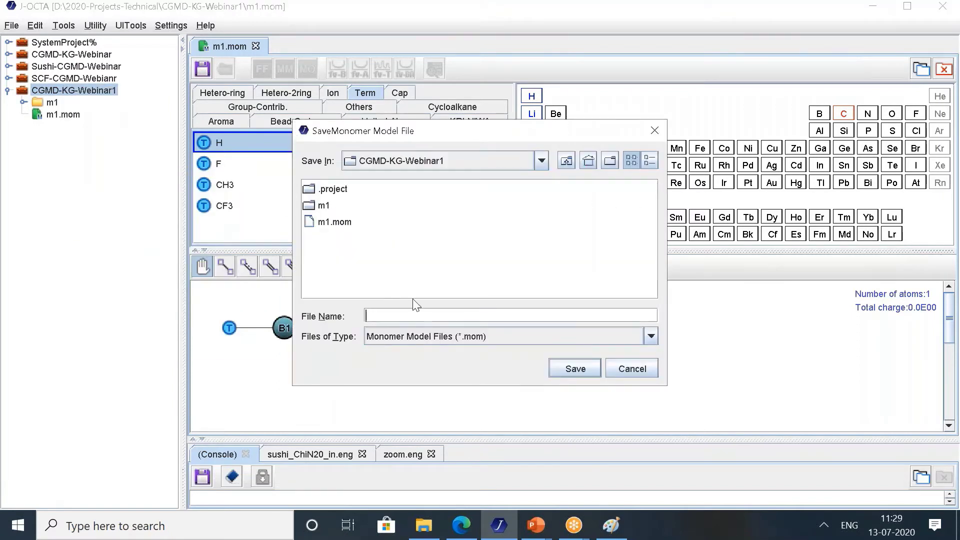
{"action": "type", "text": "m2"}
{"action": "left_click", "coordinate": [555, 362]}
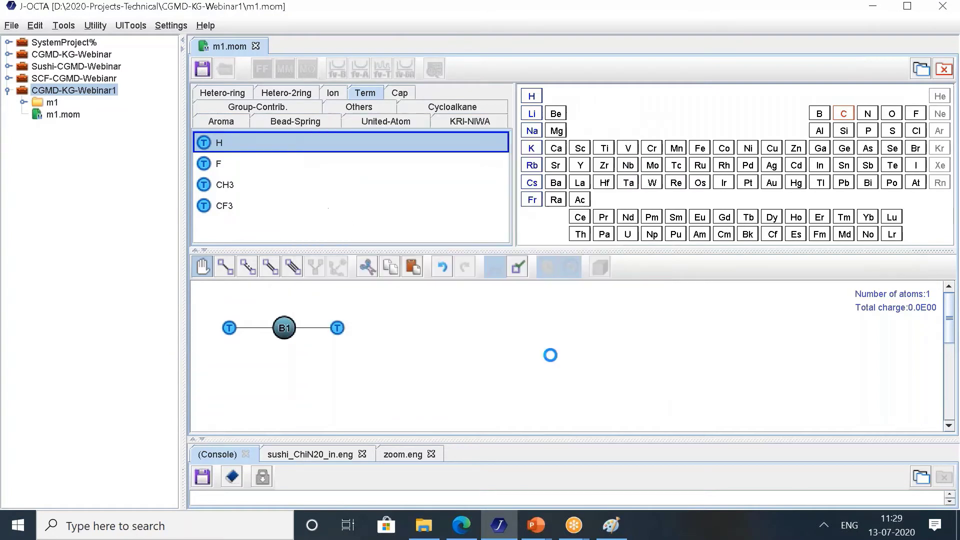
Place a B2 bead from the Bead-Spring fragments on the m2 monomer canvas.
{"action": "left_click", "coordinate": [295, 122]}
{"action": "left_click", "coordinate": [216, 175]}
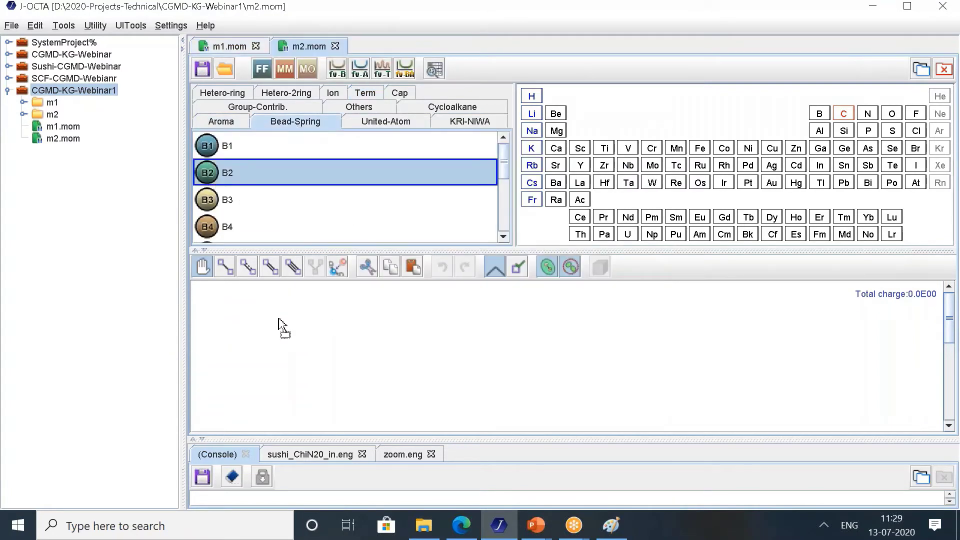
{"action": "left_click", "coordinate": [275, 331]}
Add an H terminal on each side of the B2 bead and bond both terminals to it.
{"action": "left_click", "coordinate": [366, 94]}
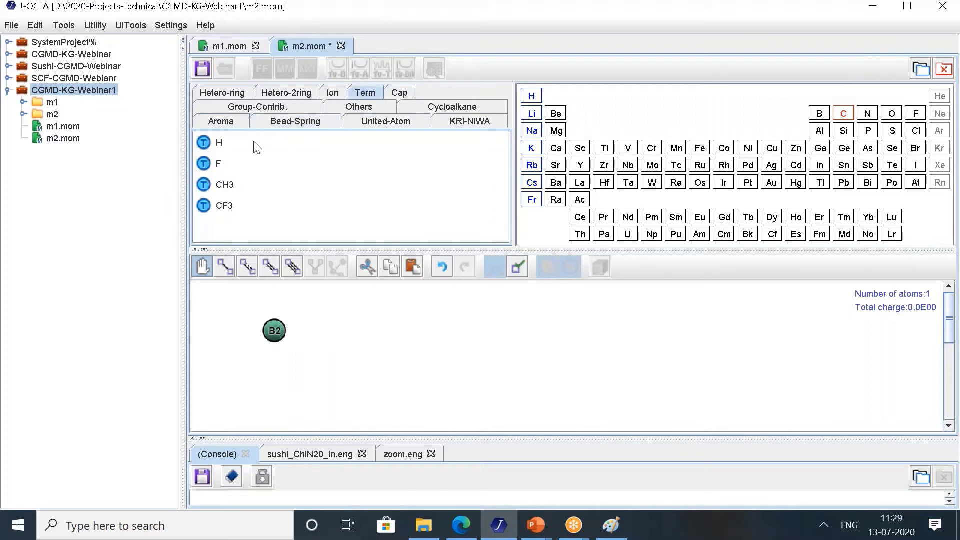
{"action": "left_click", "coordinate": [257, 147]}
{"action": "left_click", "coordinate": [222, 325]}
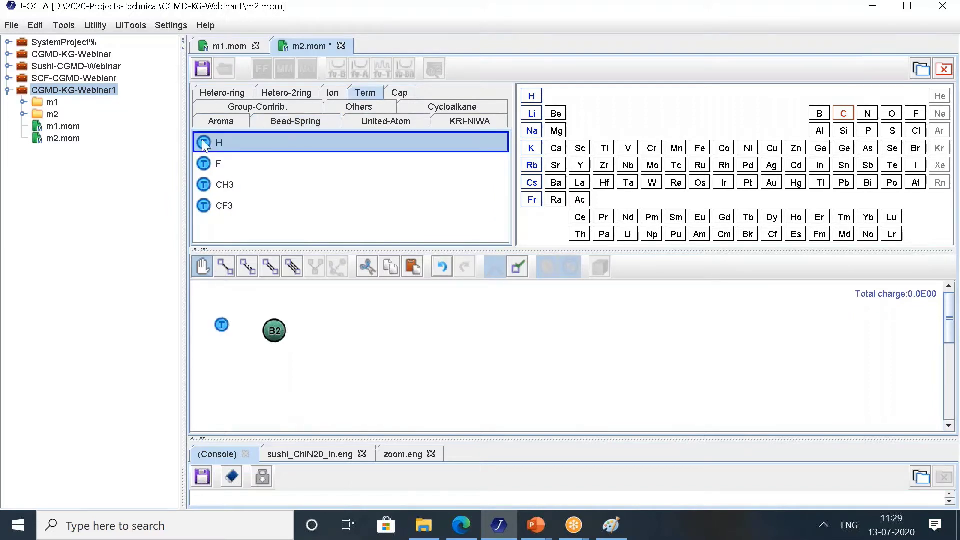
{"action": "left_click", "coordinate": [331, 328]}
{"action": "left_click", "coordinate": [226, 268]}
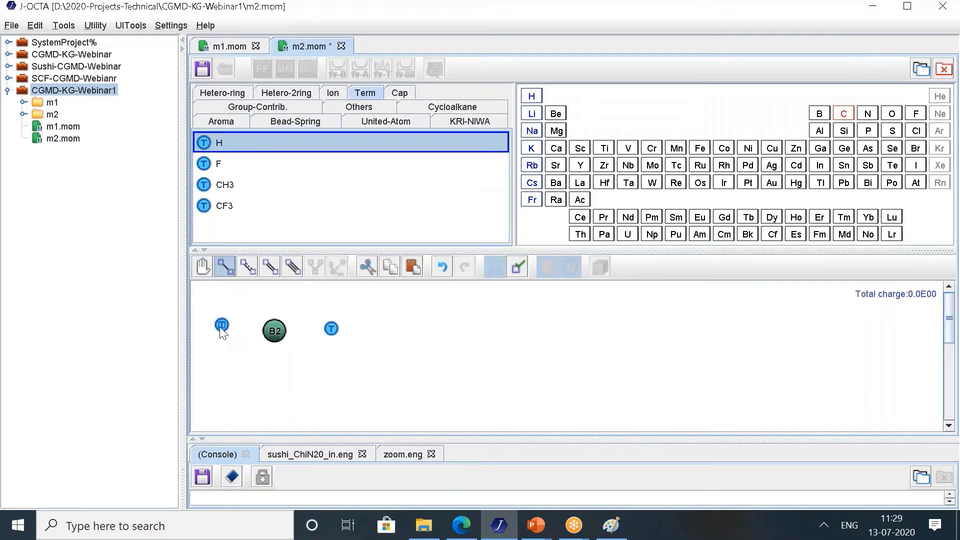
{"action": "left_click_drag", "start_coordinate": [222, 326], "coordinate": [331, 328]}
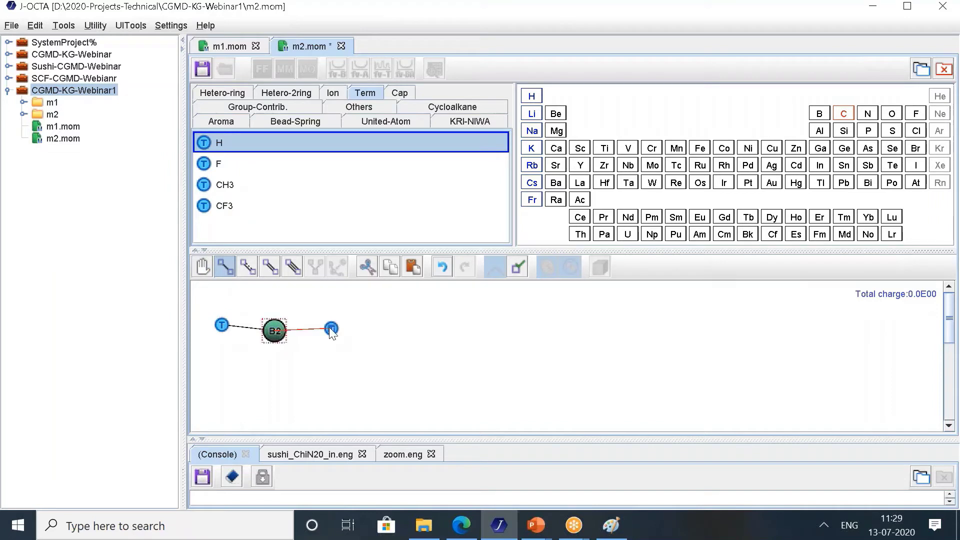
Apply Align Vertically to the B2 bead and its two terminals so they form a straight line, and save the m2 monomer.
{"action": "left_click", "coordinate": [203, 267]}
{"action": "left_click_drag", "start_coordinate": [352, 371], "coordinate": [208, 306]}
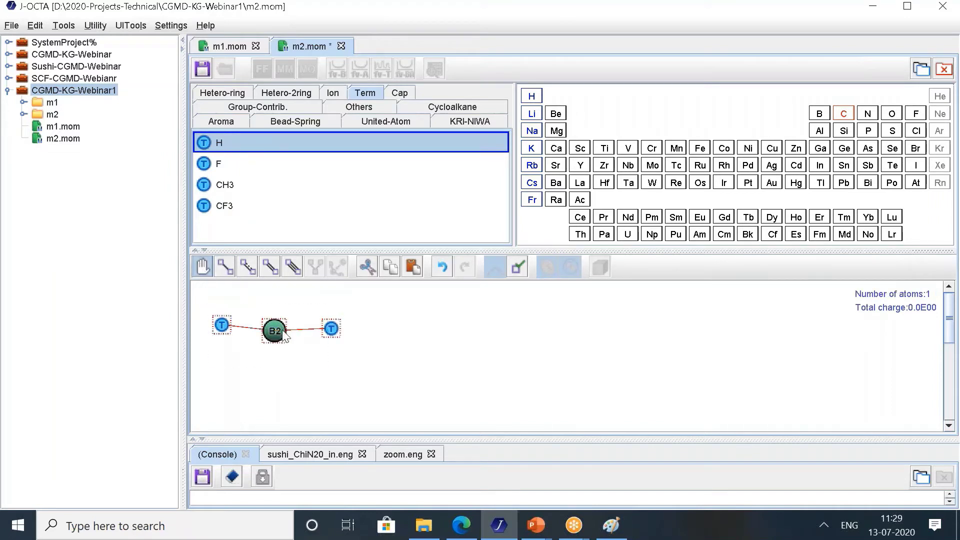
{"action": "right_click", "coordinate": [276, 327]}
{"action": "mouse_move", "coordinate": [360, 433]}
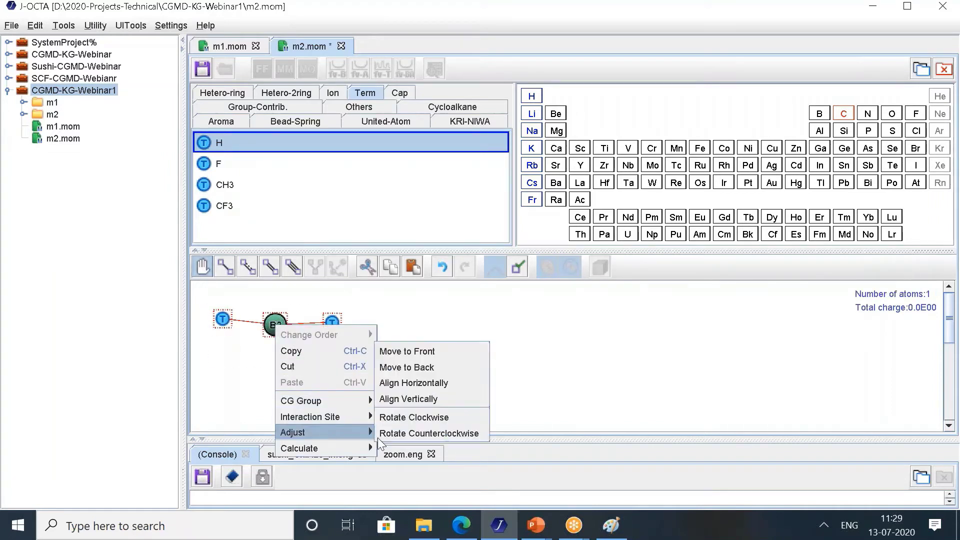
{"action": "left_click", "coordinate": [426, 398]}
{"action": "left_click", "coordinate": [200, 73]}
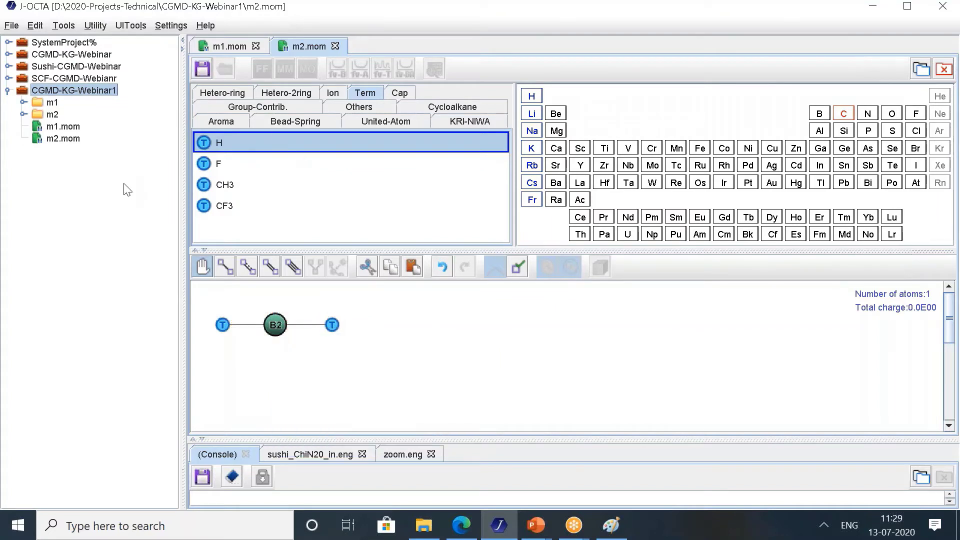
Create a blank monomer model named m3 in the CGMD-KG-Webinar1 project and place a Bead-Spring B3 bead on its canvas.
{"action": "right_click", "coordinate": [79, 90]}
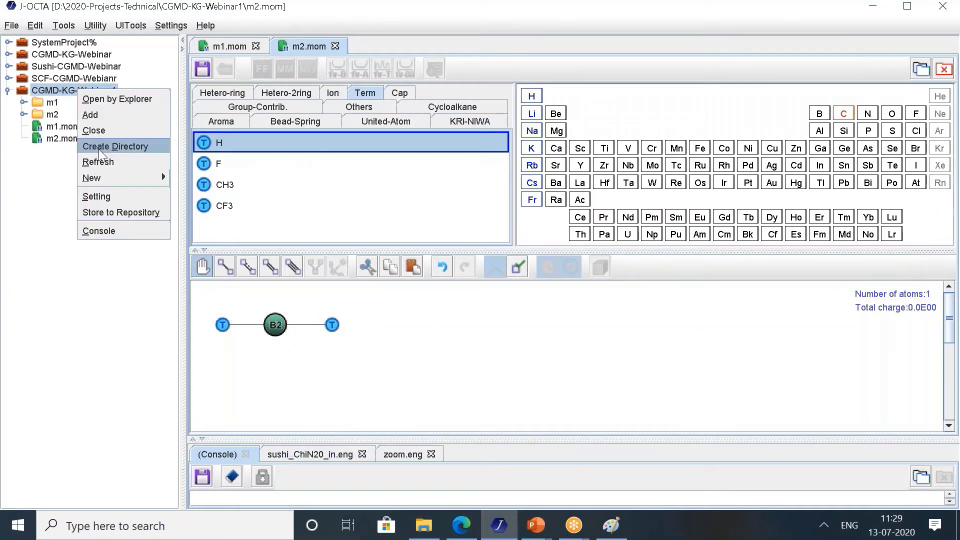
{"action": "mouse_move", "coordinate": [93, 178]}
{"action": "mouse_move", "coordinate": [196, 179]}
{"action": "left_click", "coordinate": [313, 196]}
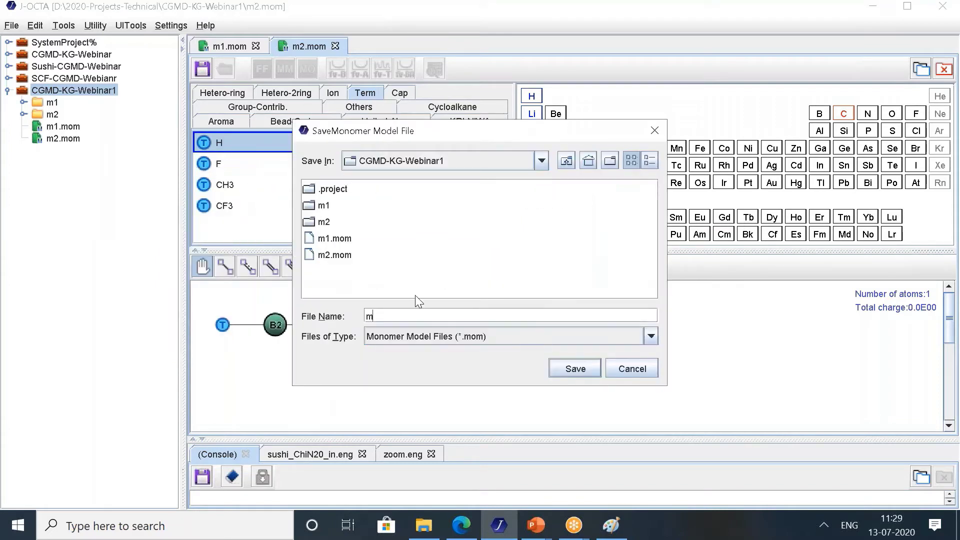
{"action": "left_click", "coordinate": [594, 367]}
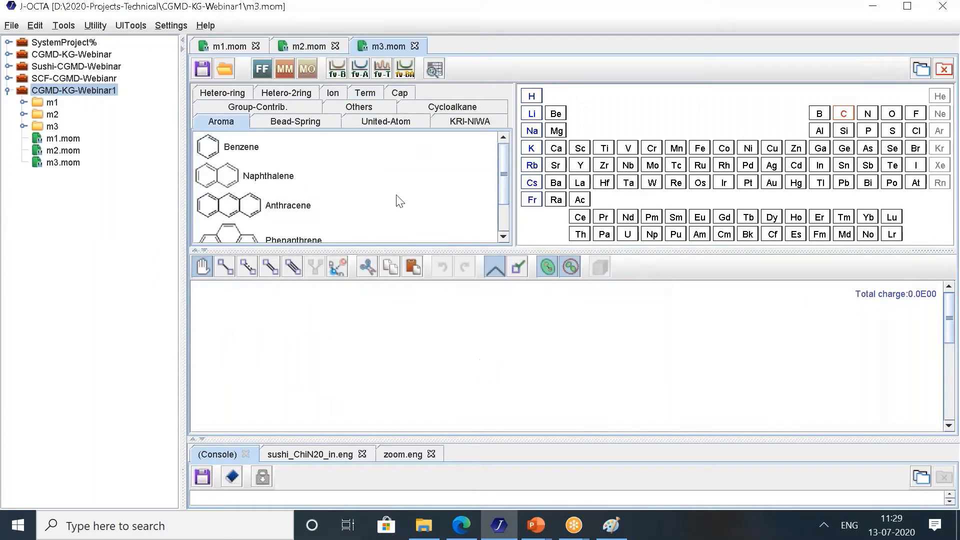
{"action": "left_click", "coordinate": [317, 126]}
{"action": "left_click_drag", "start_coordinate": [214, 196], "coordinate": [262, 327]}
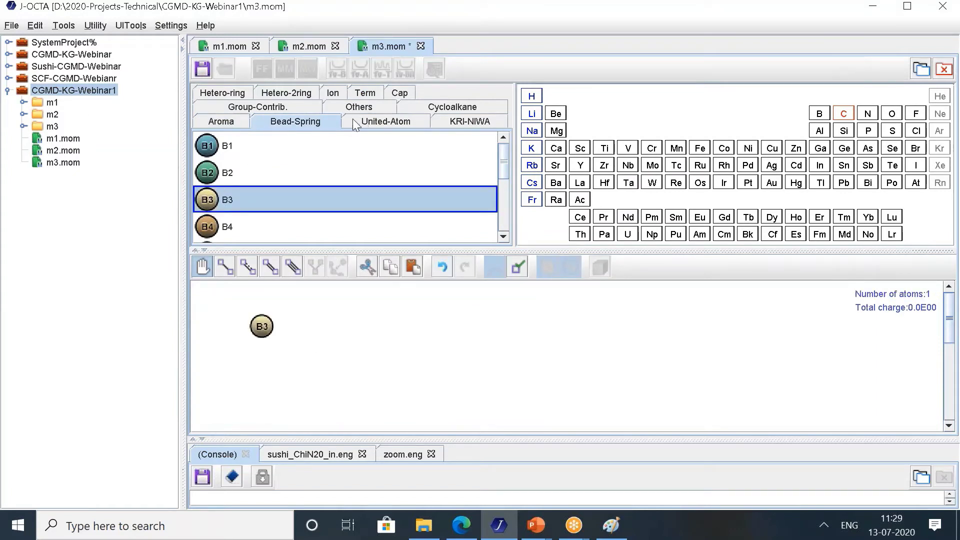
Add an H terminal on each side of the B3 bead and bond both terminals to it.
{"action": "left_click", "coordinate": [363, 94]}
{"action": "left_click_drag", "start_coordinate": [223, 141], "coordinate": [216, 321]}
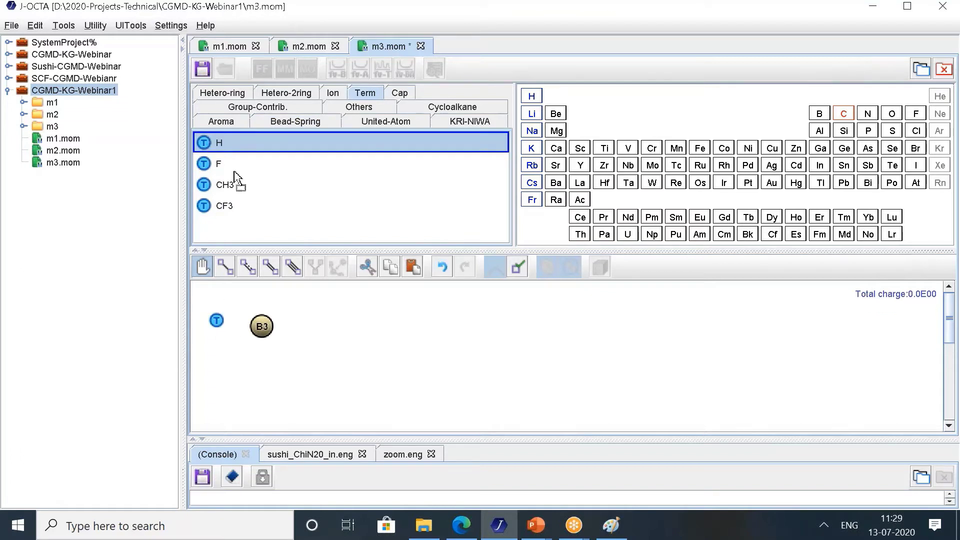
{"action": "left_click_drag", "start_coordinate": [318, 331], "coordinate": [322, 325]}
{"action": "left_click", "coordinate": [224, 268]}
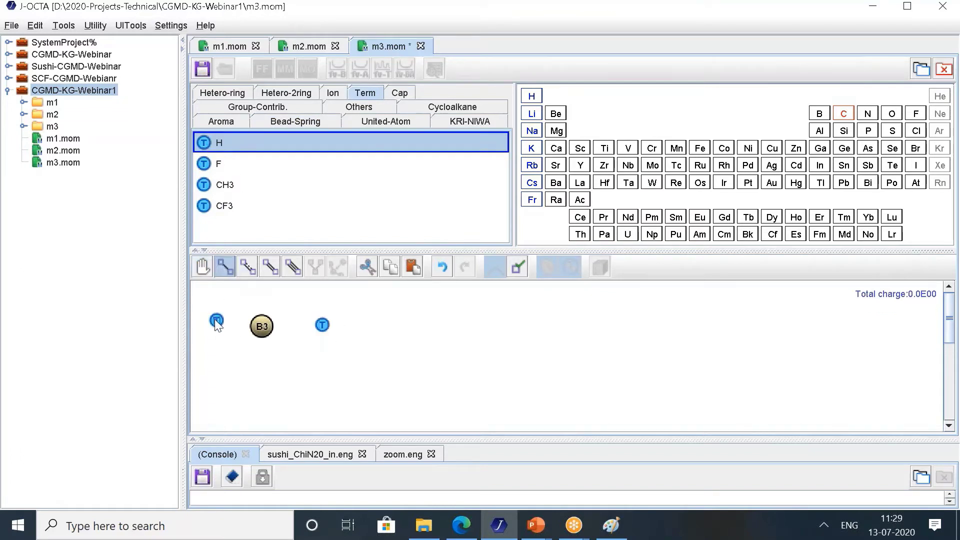
{"action": "left_click_drag", "start_coordinate": [216, 320], "coordinate": [322, 325]}
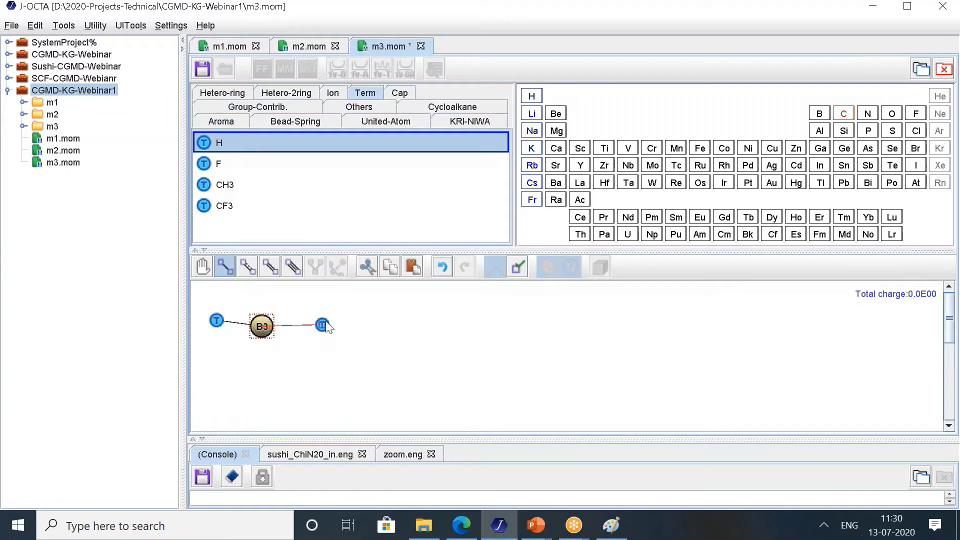
{"action": "left_click_drag", "start_coordinate": [261, 327], "coordinate": [305, 333]}
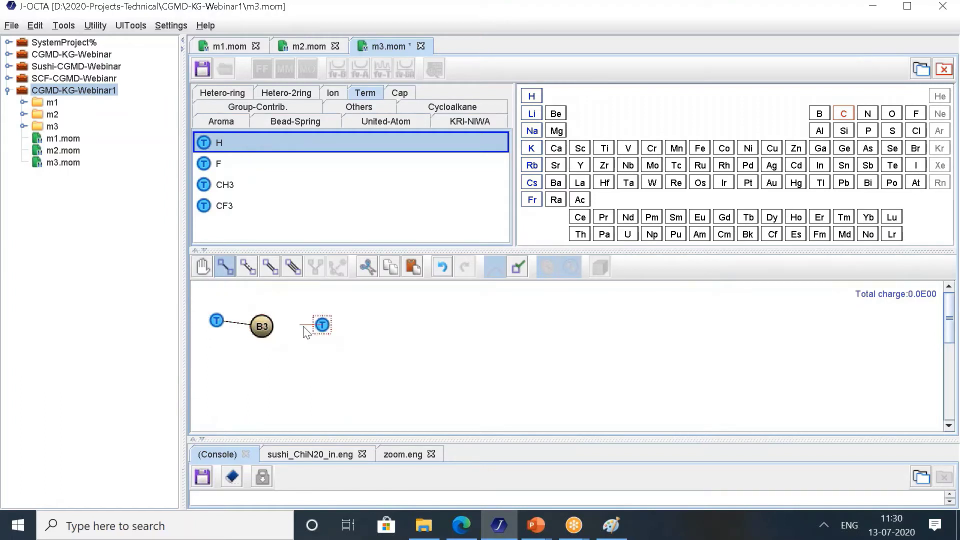
{"action": "left_click", "coordinate": [262, 331]}
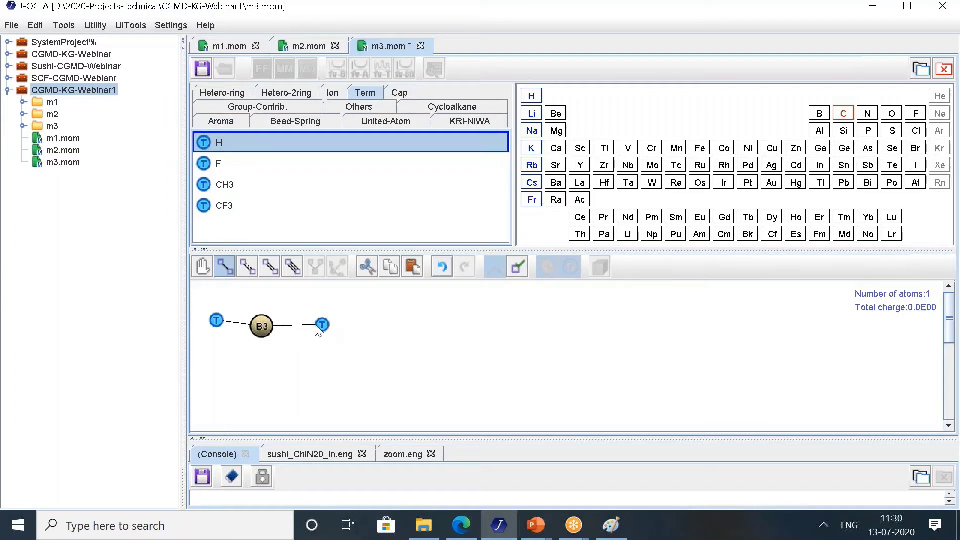
Apply Align Vertically to the B3 bead and its two terminals so they form a straight line, and save the m3 monomer.
{"action": "left_click", "coordinate": [202, 267]}
{"action": "left_click_drag", "start_coordinate": [353, 366], "coordinate": [353, 365]}
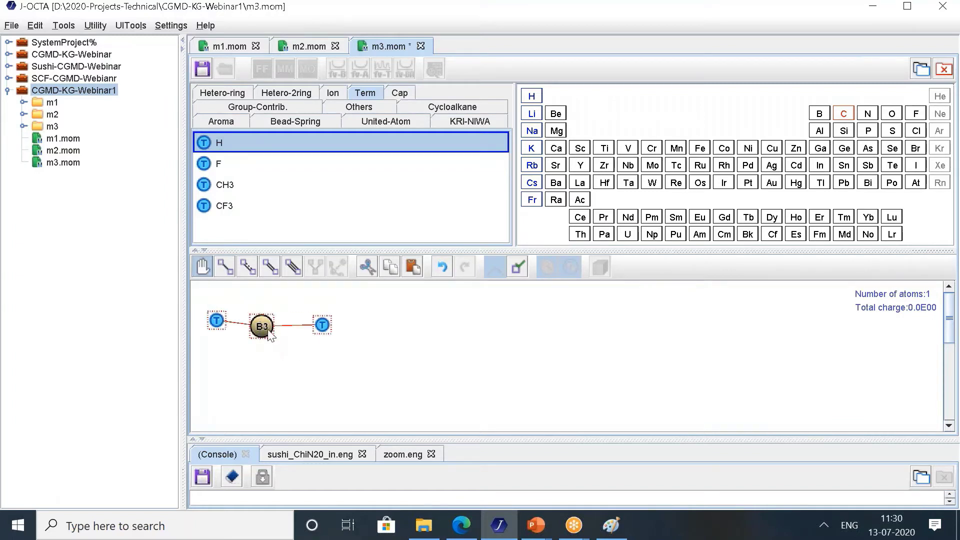
{"action": "right_click", "coordinate": [268, 332]}
{"action": "mouse_move", "coordinate": [325, 434]}
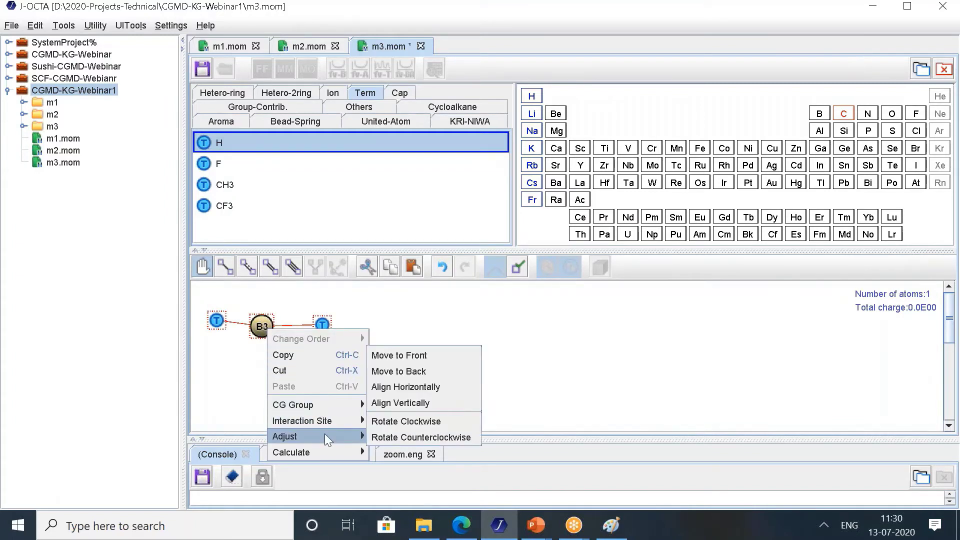
{"action": "left_click", "coordinate": [411, 403]}
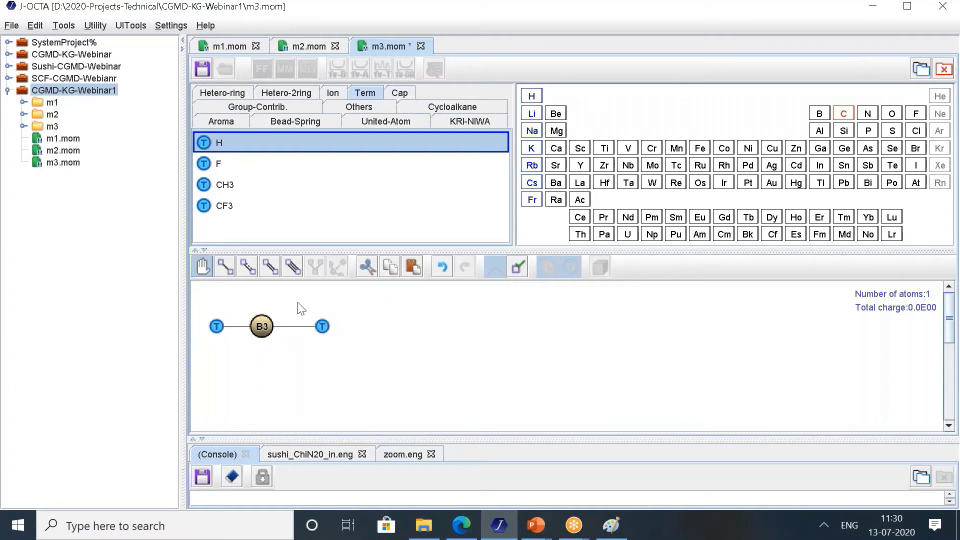
{"action": "left_click", "coordinate": [202, 69]}
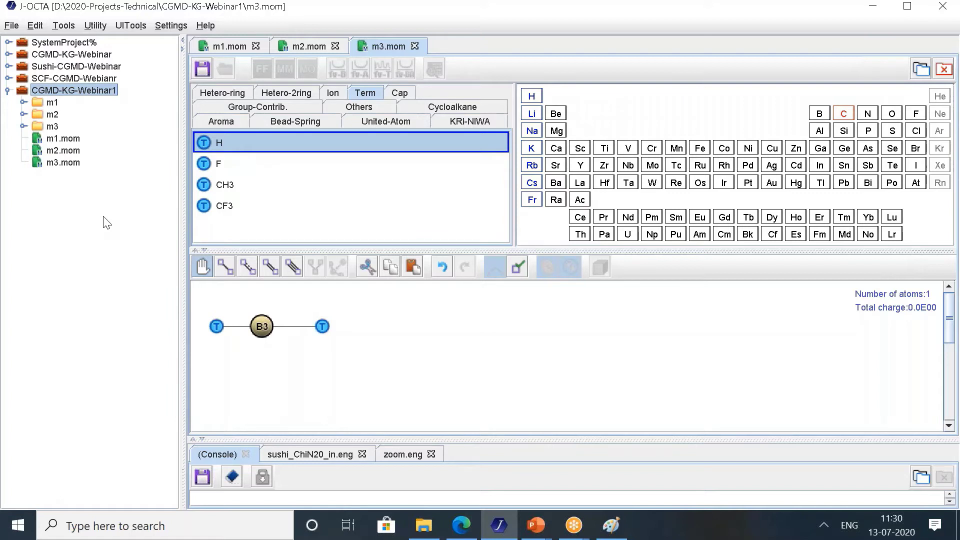
Create a new polymer model named P1 in the CGMD-KG-Webinar1 project.
{"action": "right_click", "coordinate": [69, 94]}
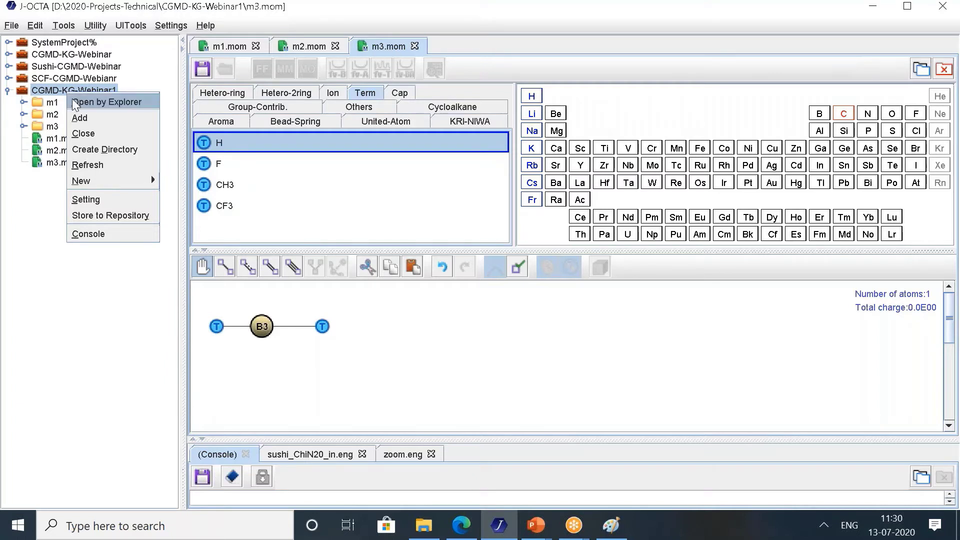
{"action": "mouse_move", "coordinate": [85, 183]}
{"action": "left_click", "coordinate": [175, 196]}
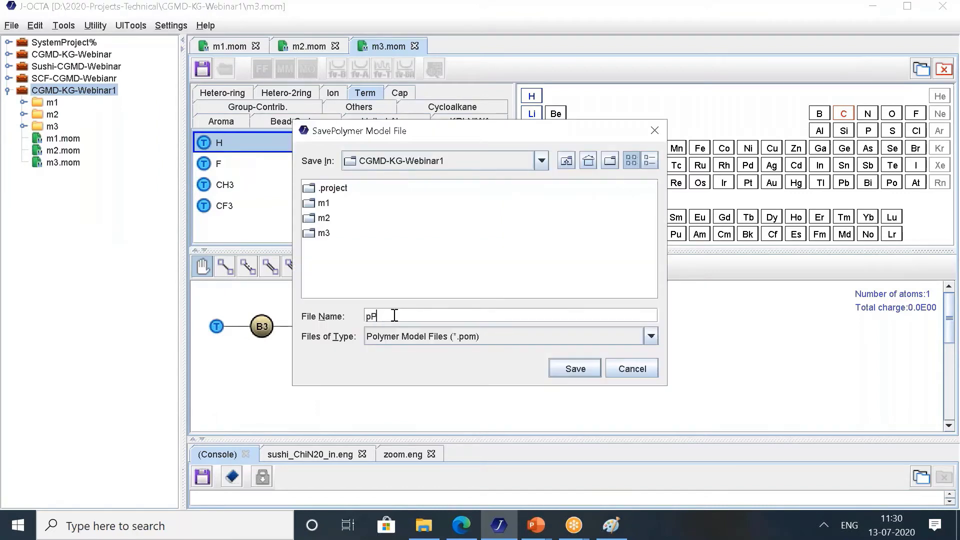
{"action": "left_click", "coordinate": [575, 368]}
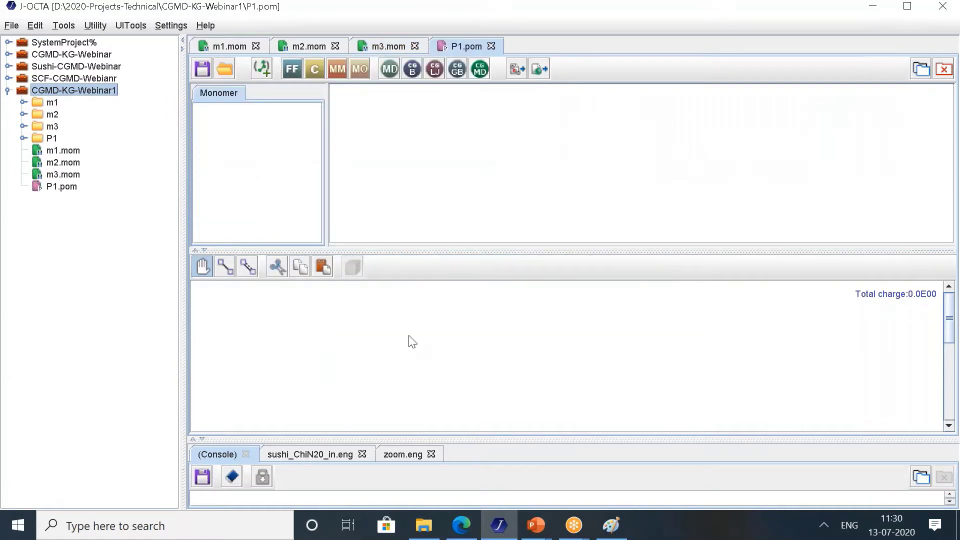
Register m1.mom as a red monomer part in the P1 polymer model.
{"action": "left_click", "coordinate": [263, 66]}
{"action": "left_click", "coordinate": [567, 246]}
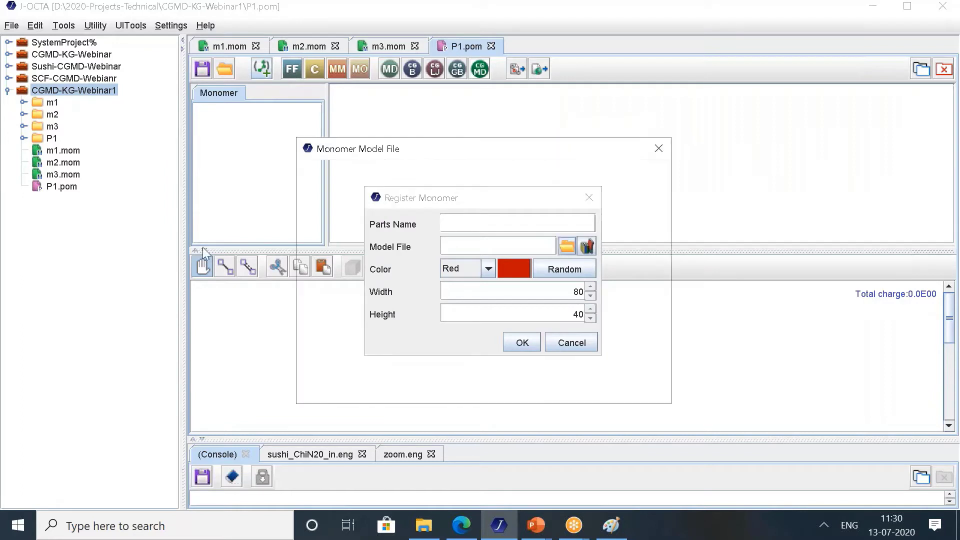
{"action": "left_click", "coordinate": [338, 289]}
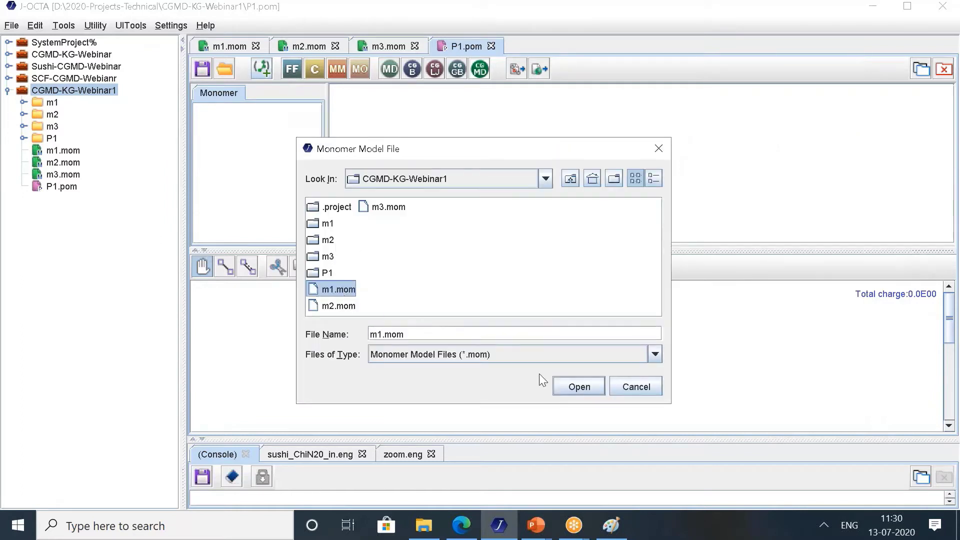
{"action": "left_click", "coordinate": [579, 387]}
{"action": "left_click", "coordinate": [522, 342]}
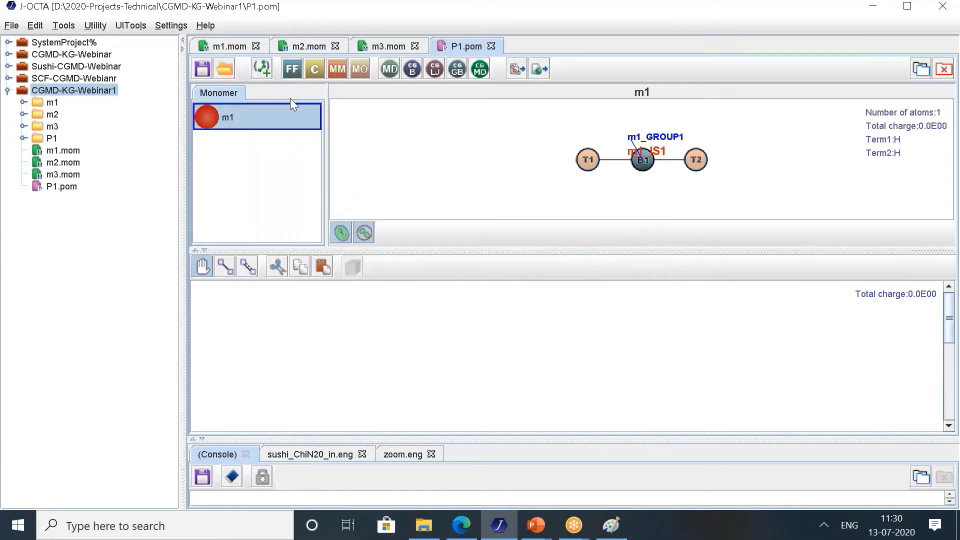
Register m2.mom as a blue monomer part in the P1 polymer model.
{"action": "left_click", "coordinate": [261, 69]}
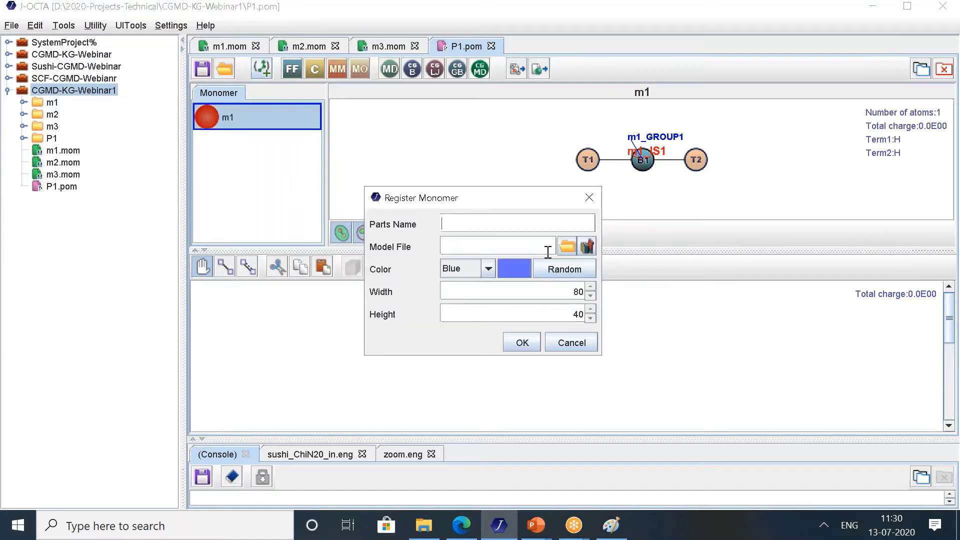
{"action": "left_click", "coordinate": [567, 246]}
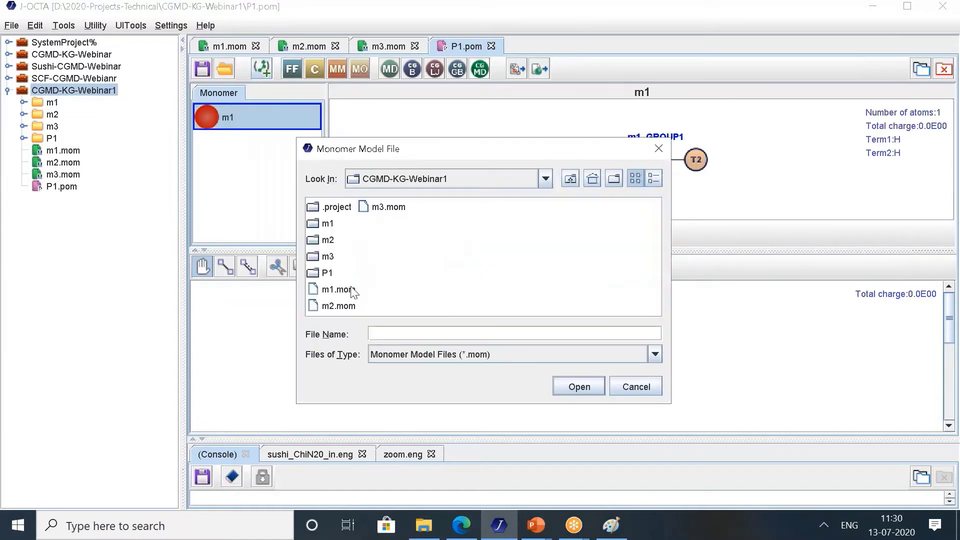
{"action": "left_click", "coordinate": [339, 306]}
{"action": "left_click", "coordinate": [563, 387]}
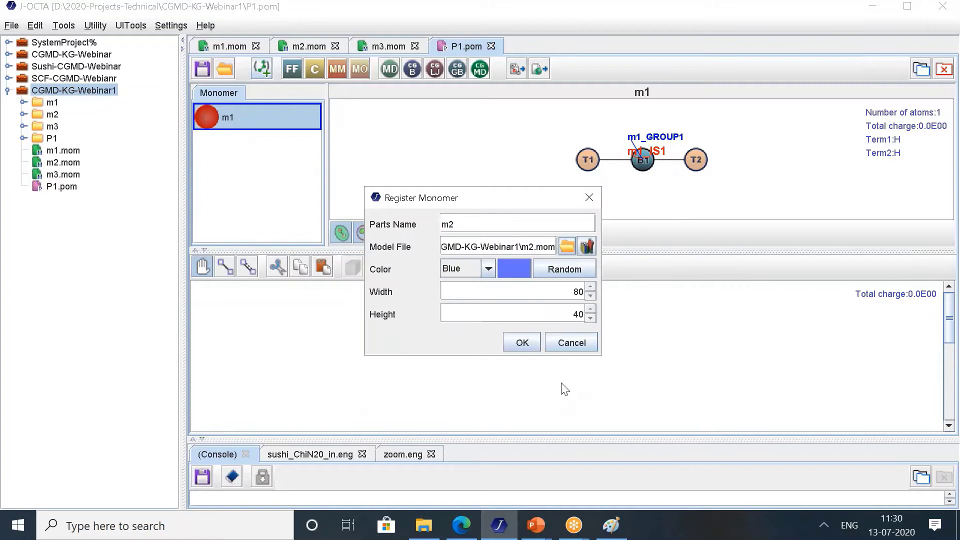
{"action": "left_click", "coordinate": [520, 345]}
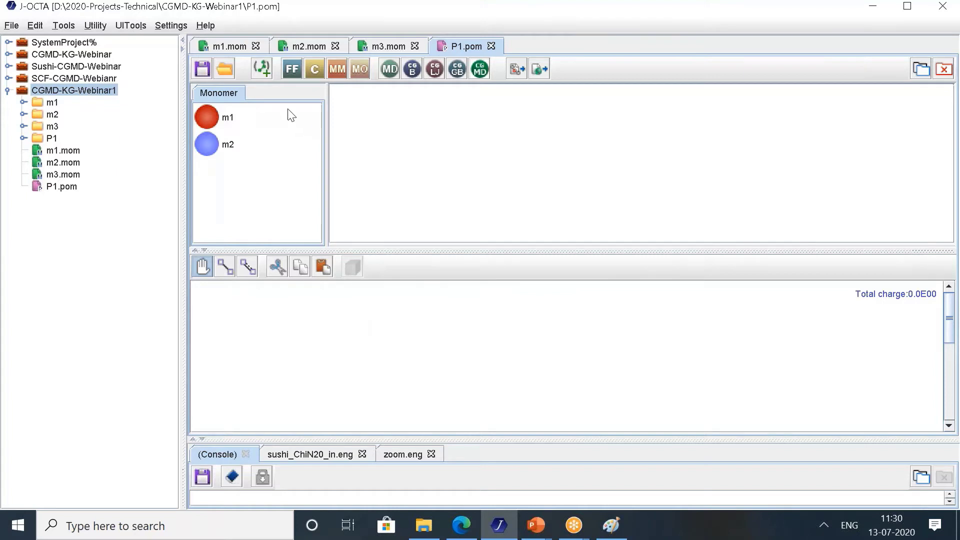
Place one m1 block and one m2 block side by side on the P1 canvas, leaving a gap between them.
{"action": "left_click_drag", "start_coordinate": [209, 114], "coordinate": [255, 324]}
{"action": "left_click_drag", "start_coordinate": [208, 145], "coordinate": [364, 325]}
{"action": "left_click_drag", "start_coordinate": [241, 327], "coordinate": [274, 344]}
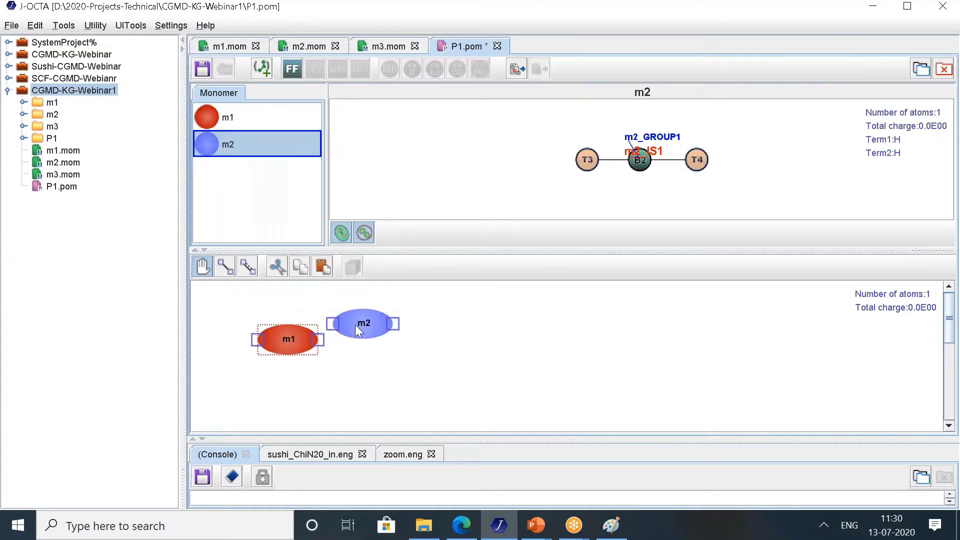
{"action": "left_click_drag", "start_coordinate": [357, 328], "coordinate": [387, 341]}
Set the number of repeats of the m1 block to 9.
{"action": "right_click", "coordinate": [294, 343]}
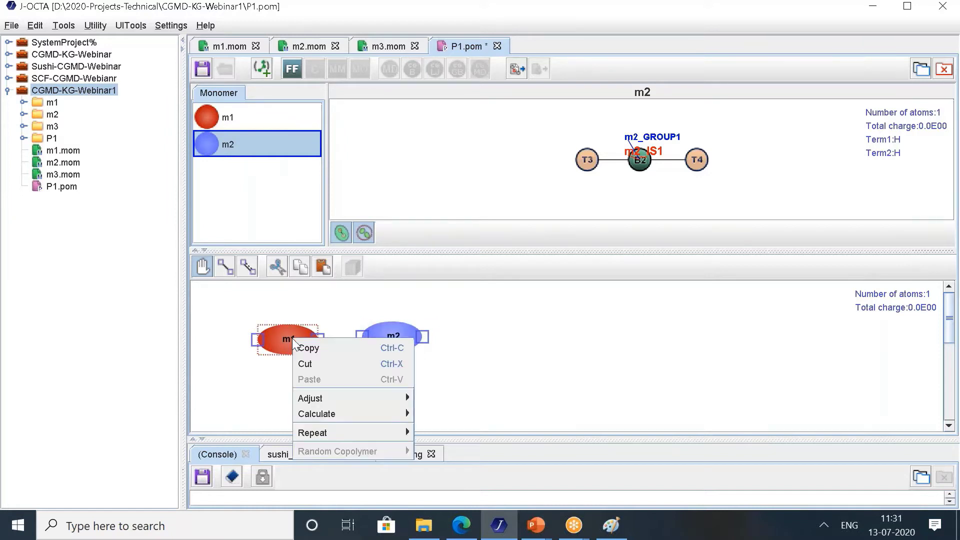
{"action": "mouse_move", "coordinate": [340, 433]}
{"action": "left_click", "coordinate": [436, 433]}
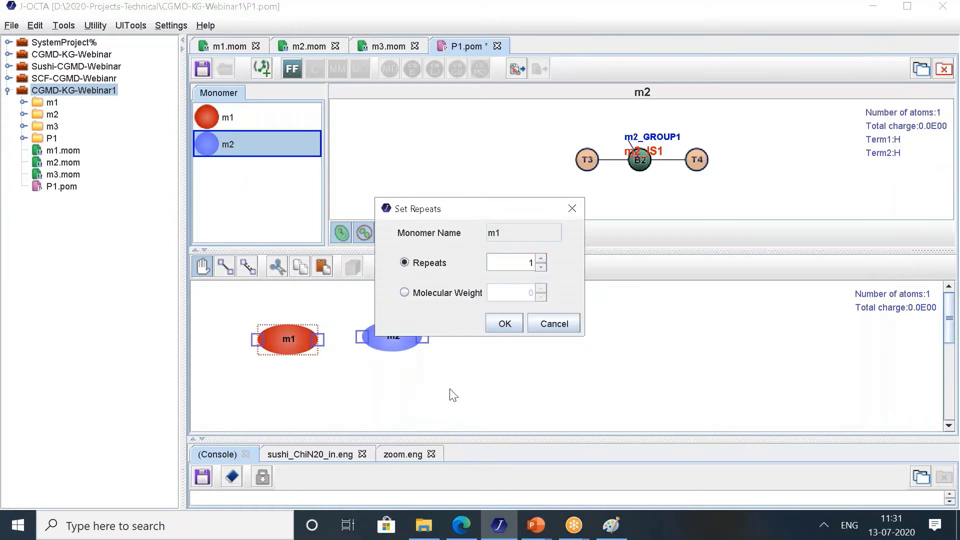
{"action": "double_click", "coordinate": [531, 263]}
{"action": "left_click", "coordinate": [504, 324]}
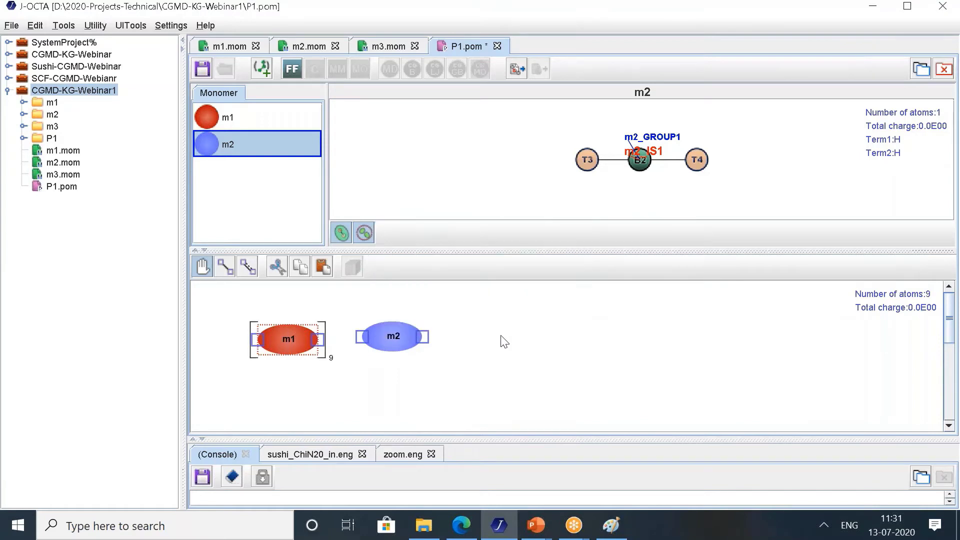
Bond the facing ends of the m1 and m2 blocks and align both blocks on one horizontal line.
{"action": "left_click", "coordinate": [225, 267]}
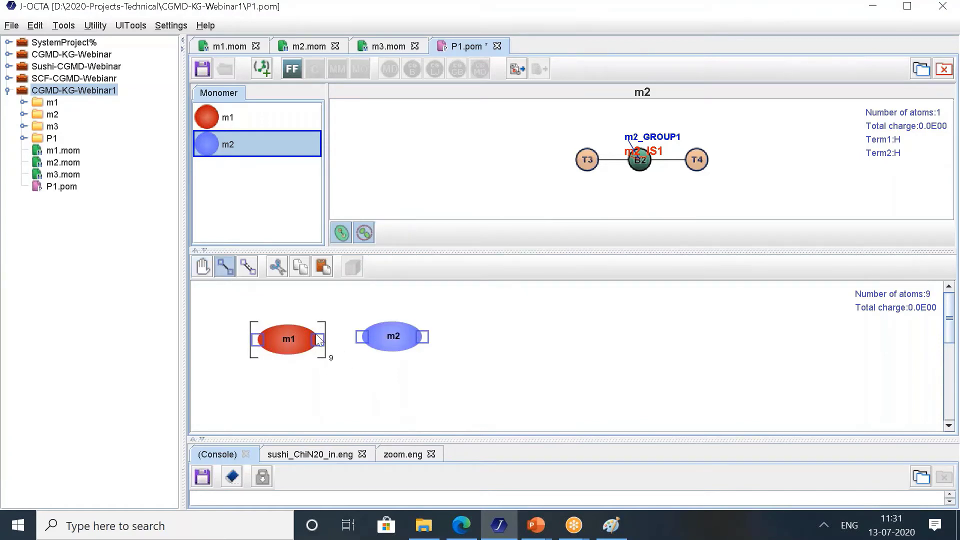
{"action": "left_click_drag", "start_coordinate": [318, 339], "coordinate": [361, 340]}
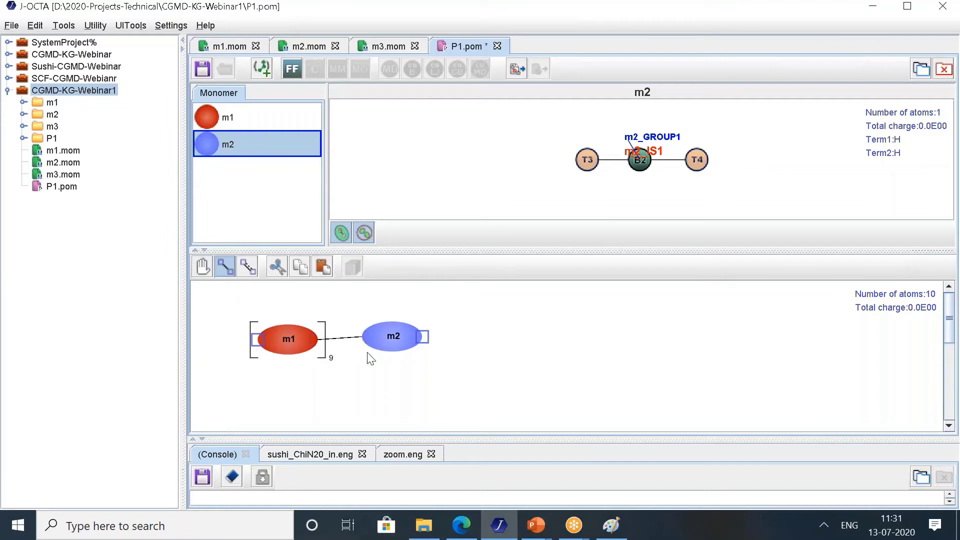
{"action": "left_click", "coordinate": [204, 268]}
{"action": "left_click_drag", "start_coordinate": [235, 306], "coordinate": [467, 403]}
{"action": "right_click", "coordinate": [394, 339]}
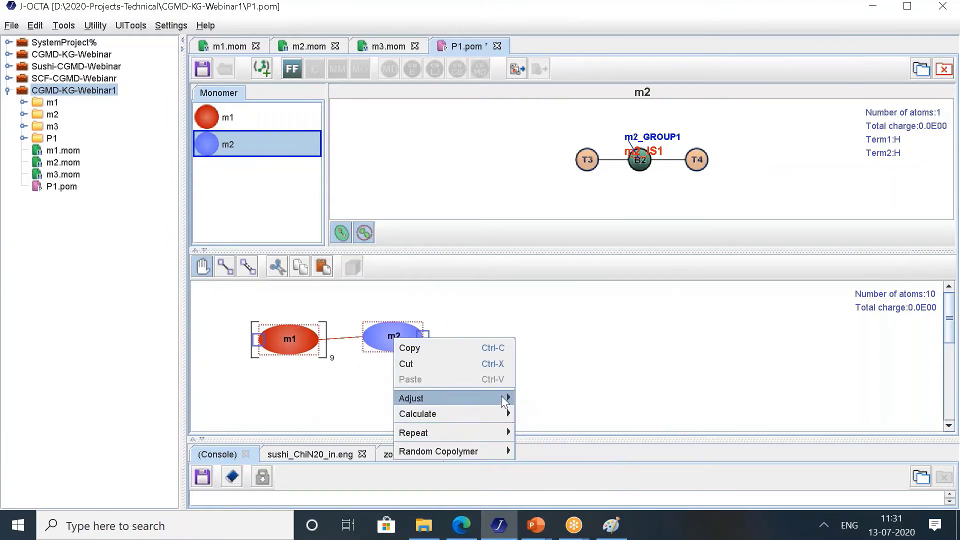
{"action": "mouse_move", "coordinate": [501, 398]}
{"action": "left_click", "coordinate": [539, 429]}
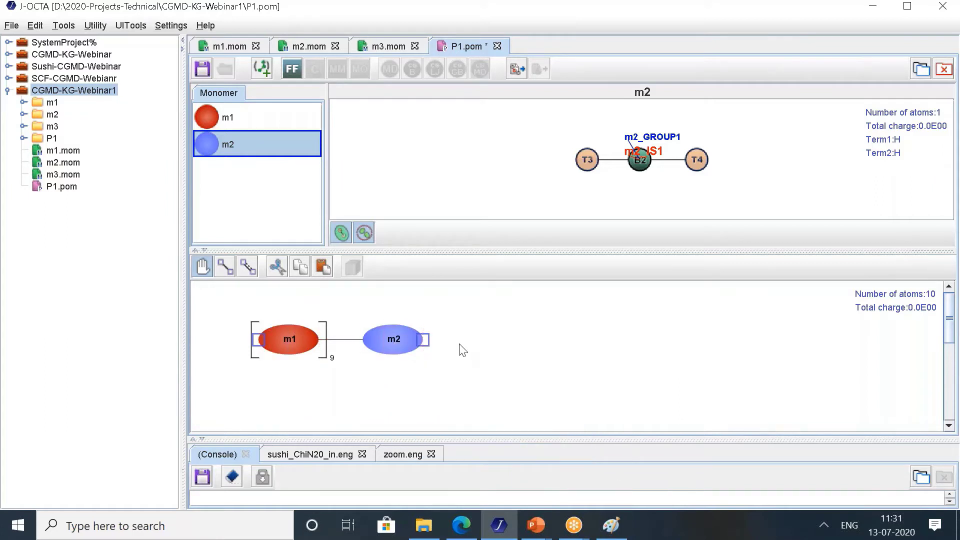
Set the number of repeats of the bonded m1–m2 group to 10 and save the P1 model.
{"action": "left_click_drag", "start_coordinate": [223, 301], "coordinate": [488, 417]}
{"action": "right_click", "coordinate": [400, 343]}
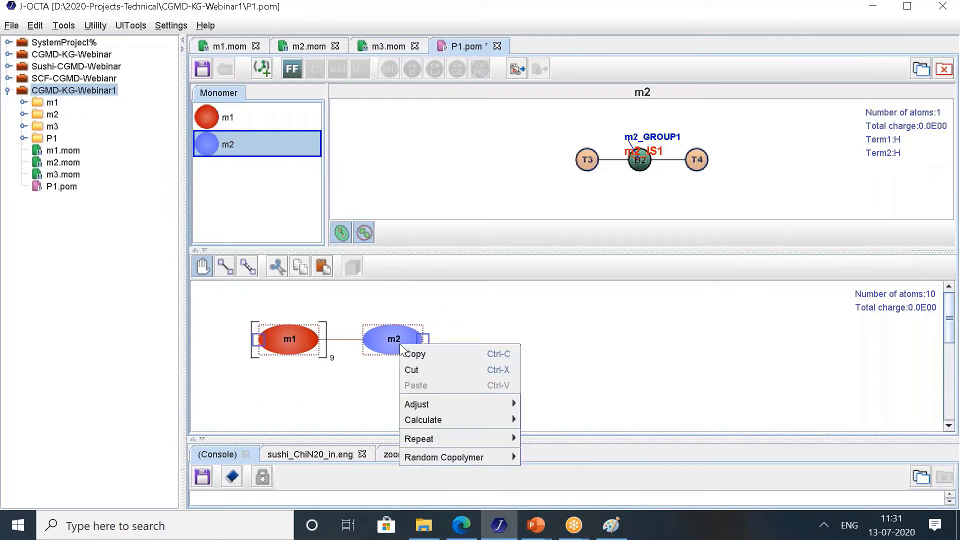
{"action": "mouse_move", "coordinate": [463, 433]}
{"action": "left_click", "coordinate": [530, 438]}
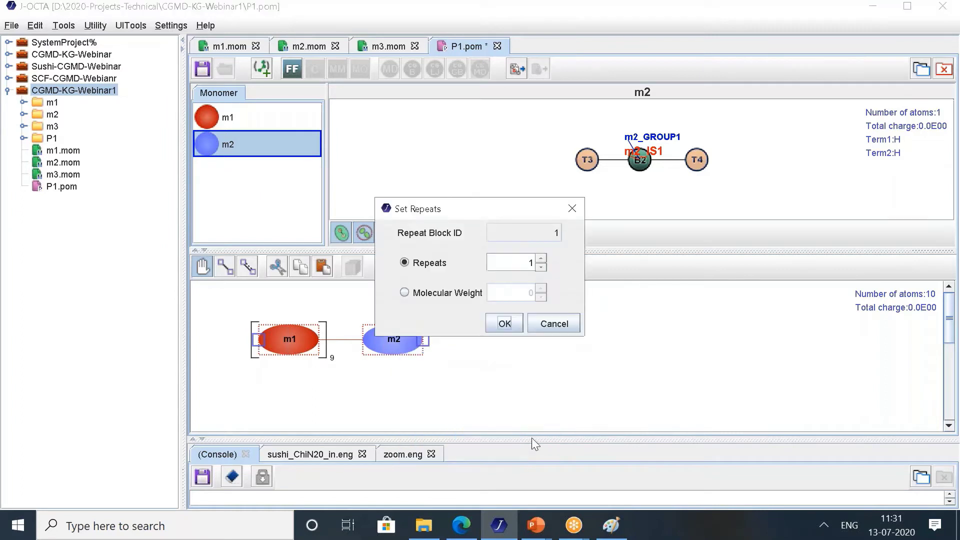
{"action": "left_click", "coordinate": [523, 260]}
{"action": "type", "text": "0"}
{"action": "left_click", "coordinate": [509, 322]}
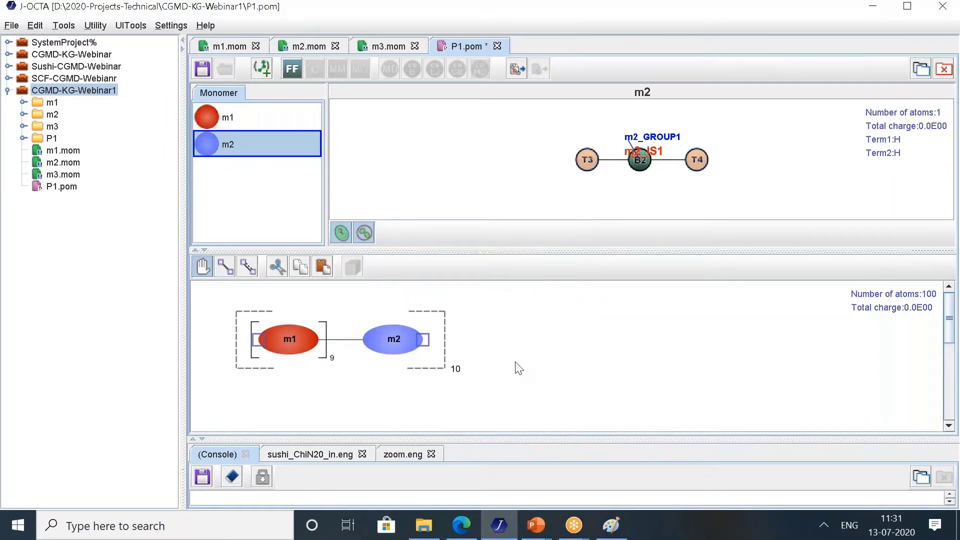
{"action": "left_click", "coordinate": [202, 70]}
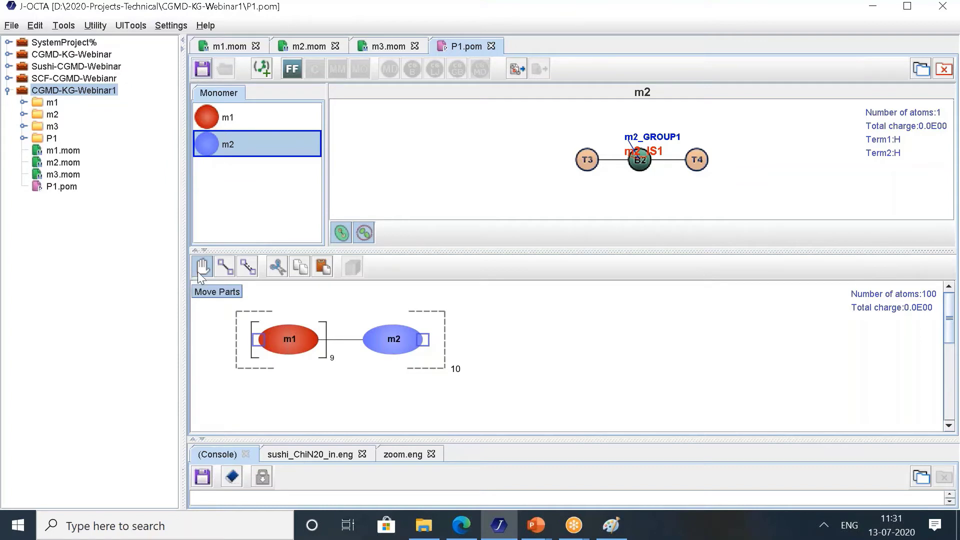
Create a new polymer model file named P2 in the CGMD-KG-Webinar1 project.
{"action": "left_click", "coordinate": [74, 92]}
{"action": "right_click", "coordinate": [74, 94]}
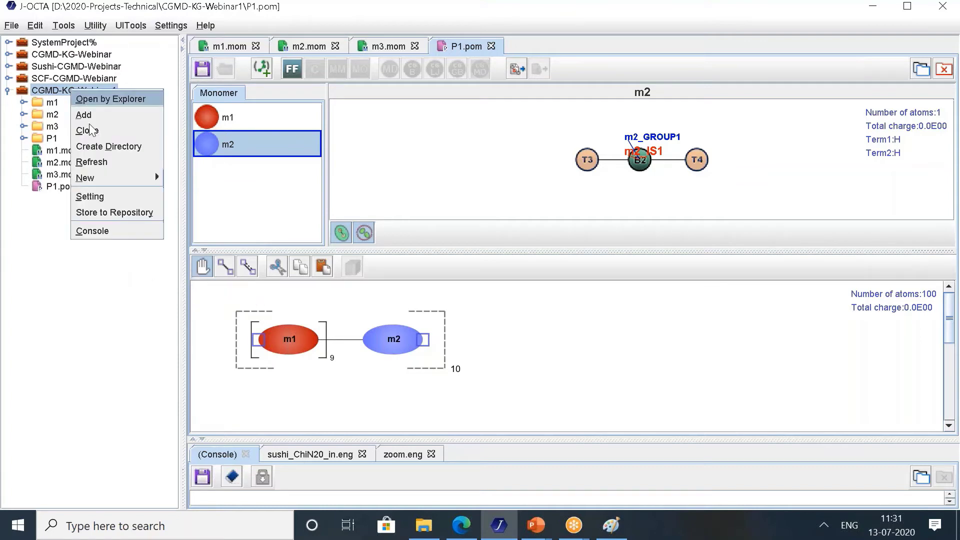
{"action": "mouse_move", "coordinate": [120, 179]}
{"action": "left_click", "coordinate": [186, 193]}
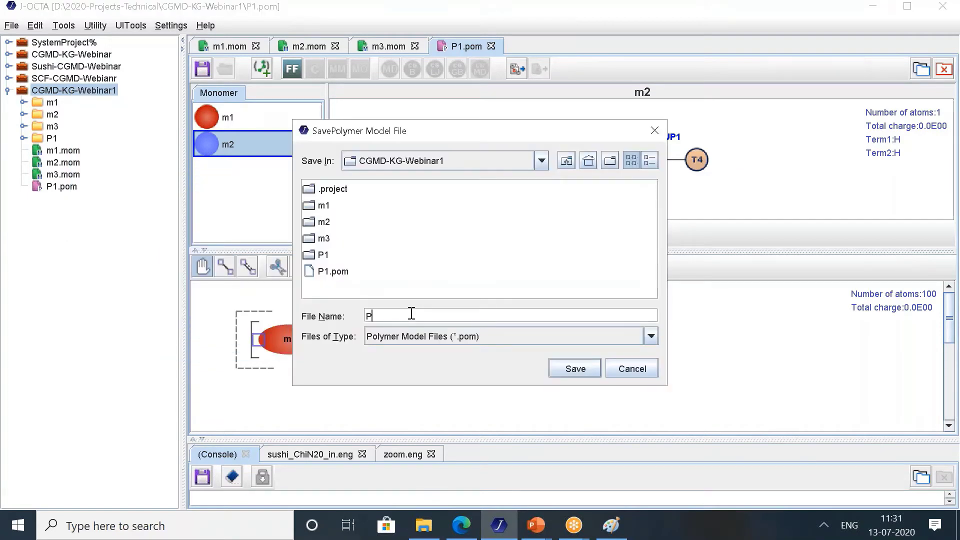
{"action": "type", "text": "P2"}
{"action": "left_click", "coordinate": [558, 368]}
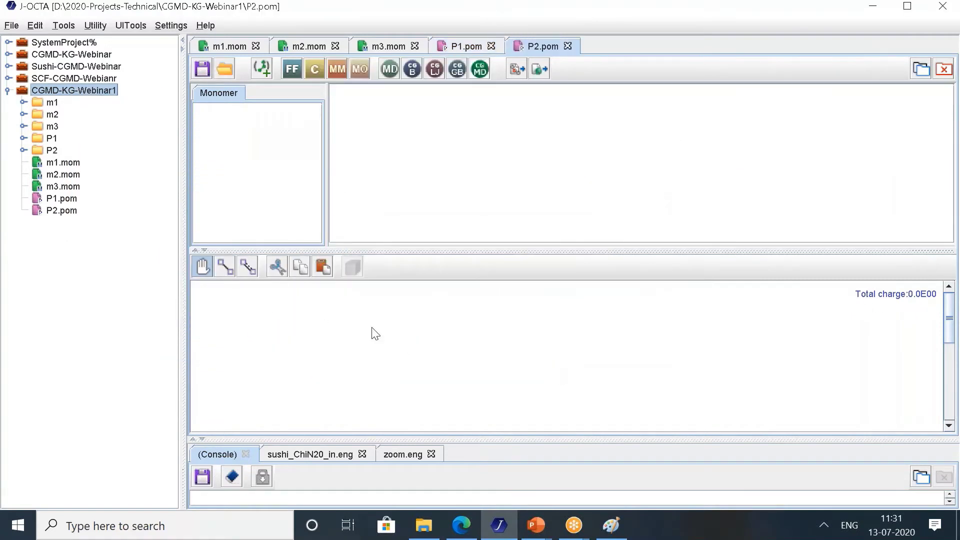
Register m3.mom as a red monomer part in the P2 polymer model.
{"action": "left_click", "coordinate": [261, 69]}
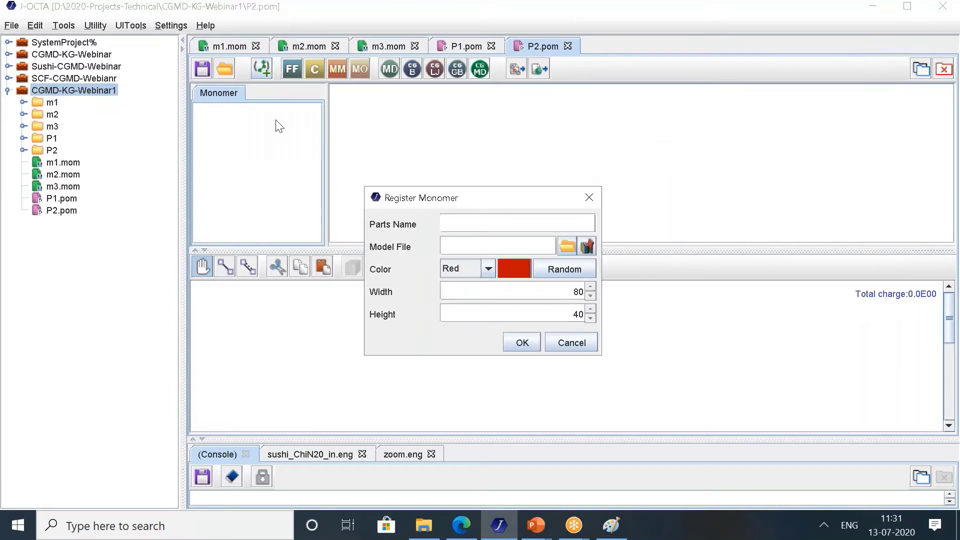
{"action": "left_click", "coordinate": [567, 247]}
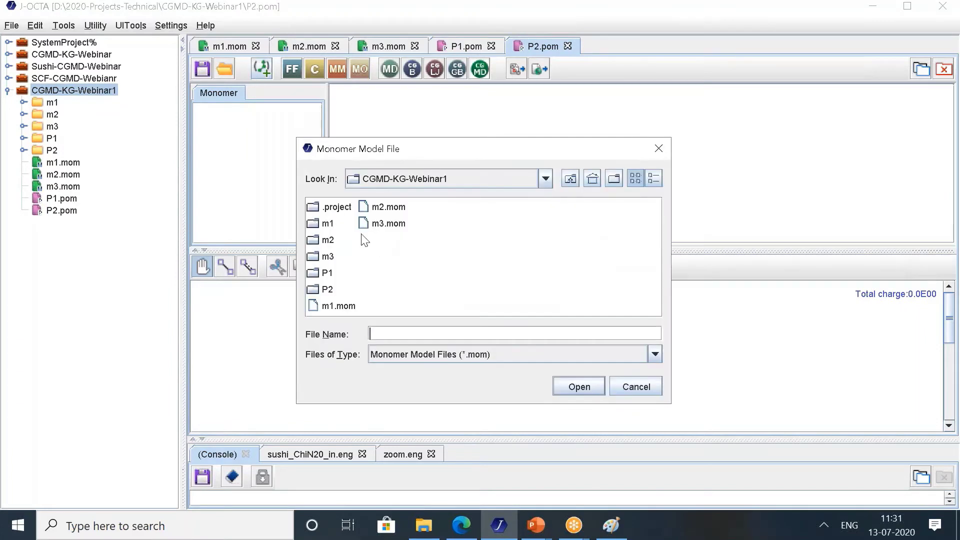
{"action": "left_click", "coordinate": [389, 224]}
{"action": "left_click", "coordinate": [573, 389]}
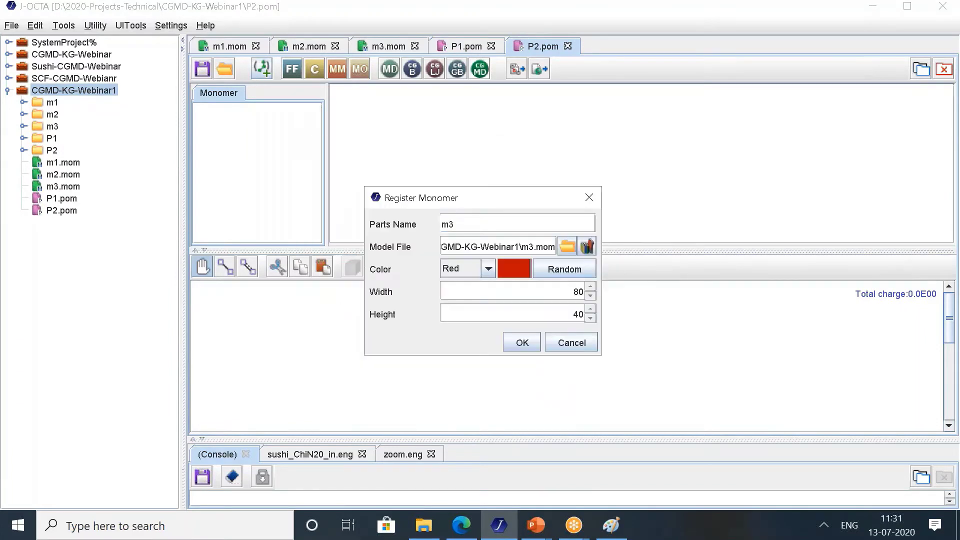
{"action": "left_click", "coordinate": [511, 344]}
Place a single m3 block on the upper-left area of the P2 canvas and save the model.
{"action": "left_click", "coordinate": [212, 116]}
{"action": "left_click", "coordinate": [257, 307]}
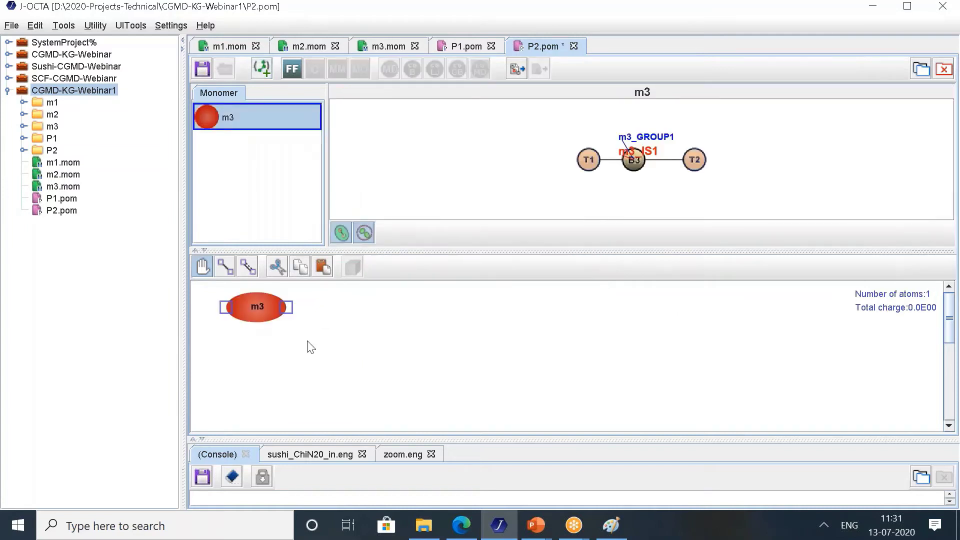
{"action": "left_click_drag", "start_coordinate": [259, 308], "coordinate": [282, 327]}
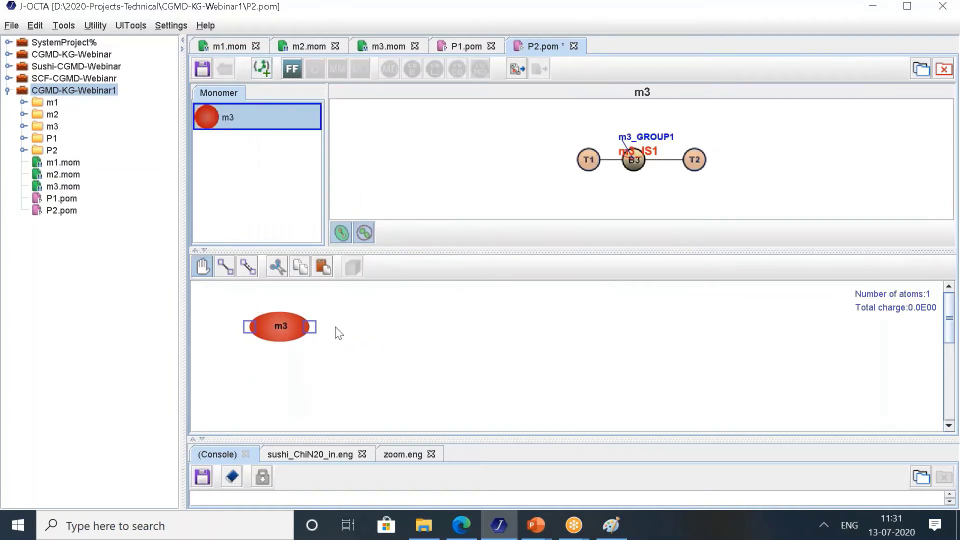
{"action": "left_click", "coordinate": [260, 205]}
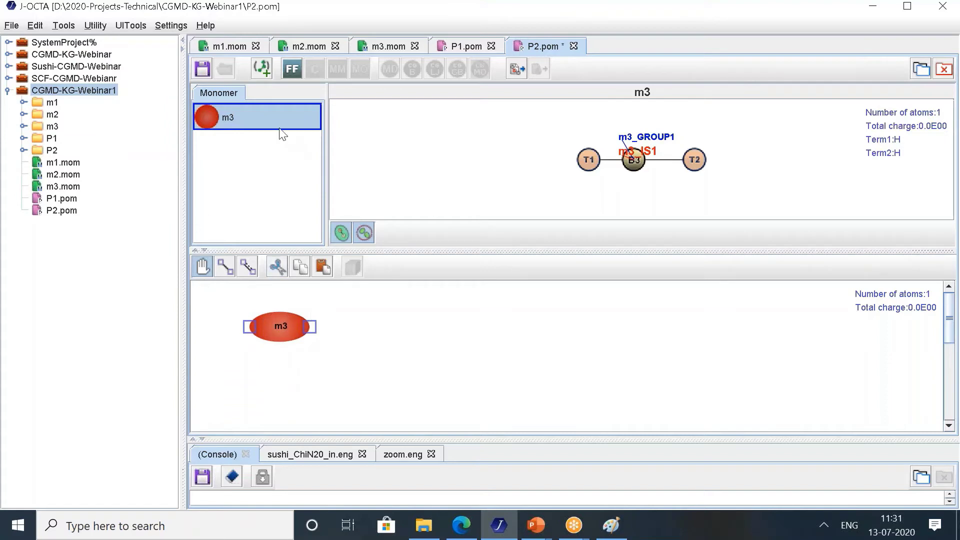
{"action": "left_click", "coordinate": [199, 71]}
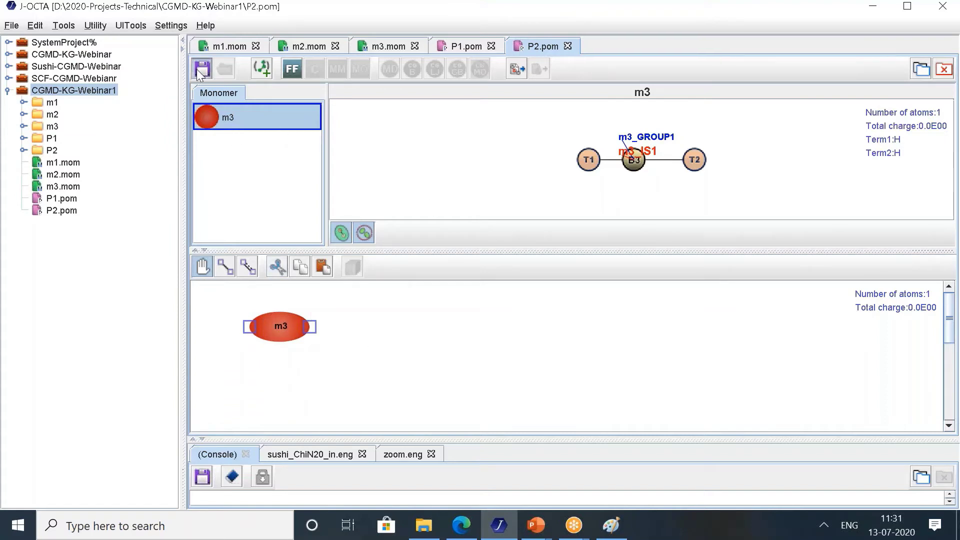
{"action": "left_click", "coordinate": [141, 252]}
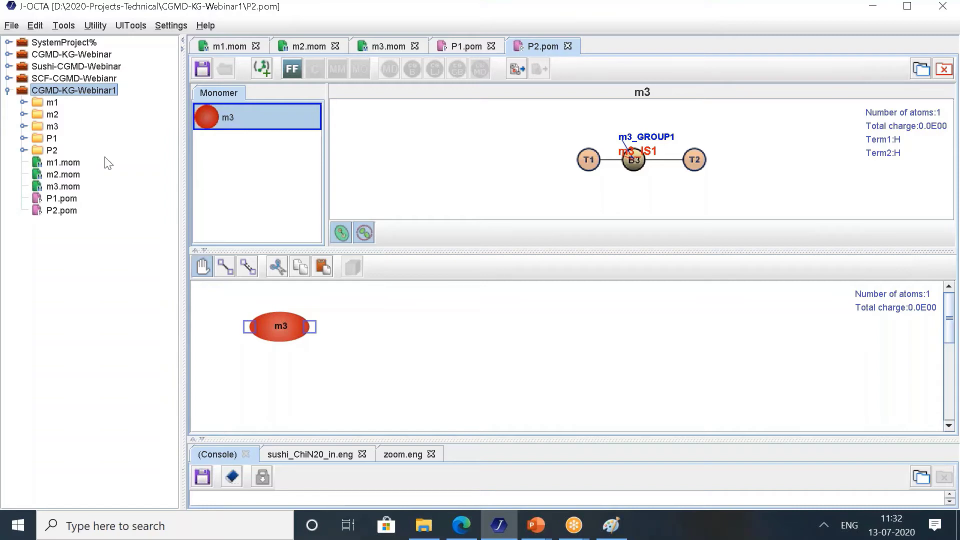
Reopen P1.pom and apply the Bead-Spring force field with its default parameters to the polymer.
{"action": "double_click", "coordinate": [61, 199]}
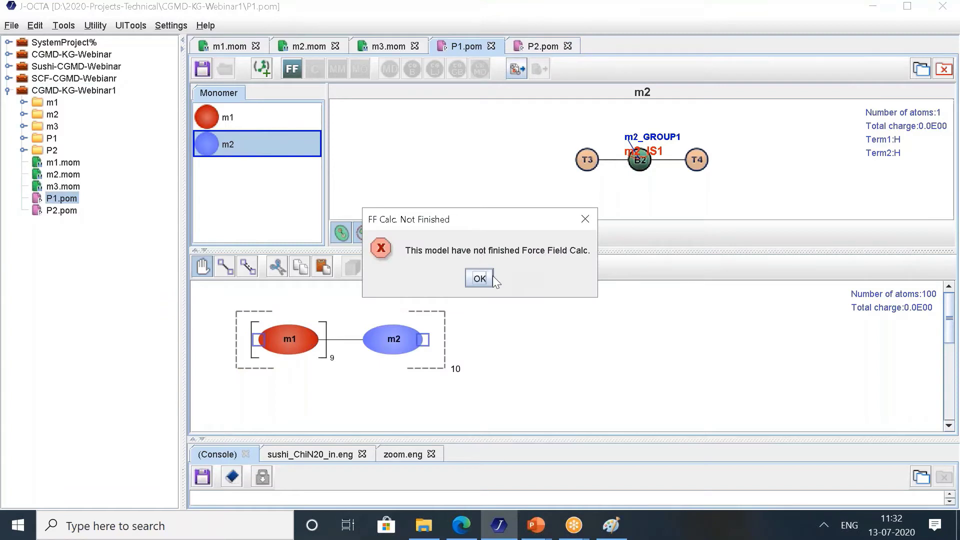
{"action": "left_click", "coordinate": [590, 217]}
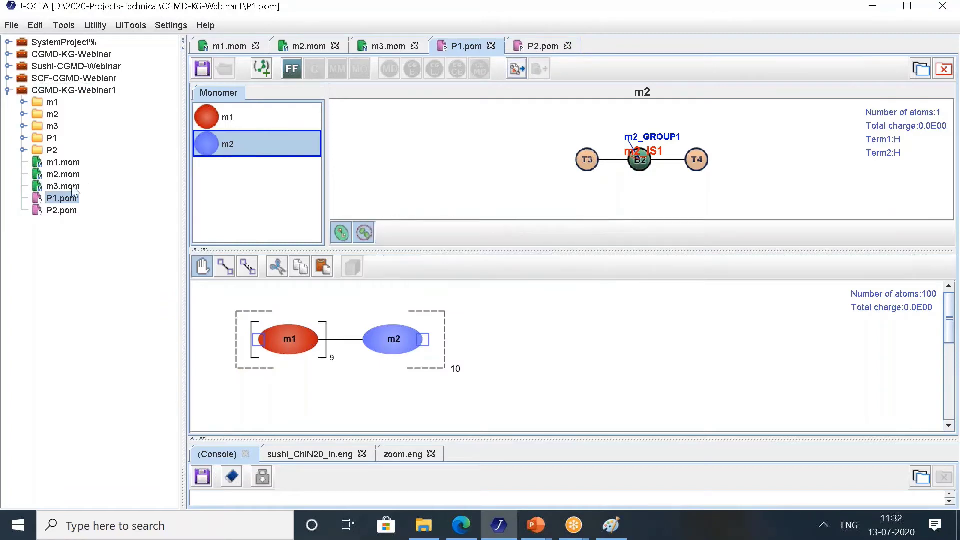
{"action": "left_click", "coordinate": [292, 69]}
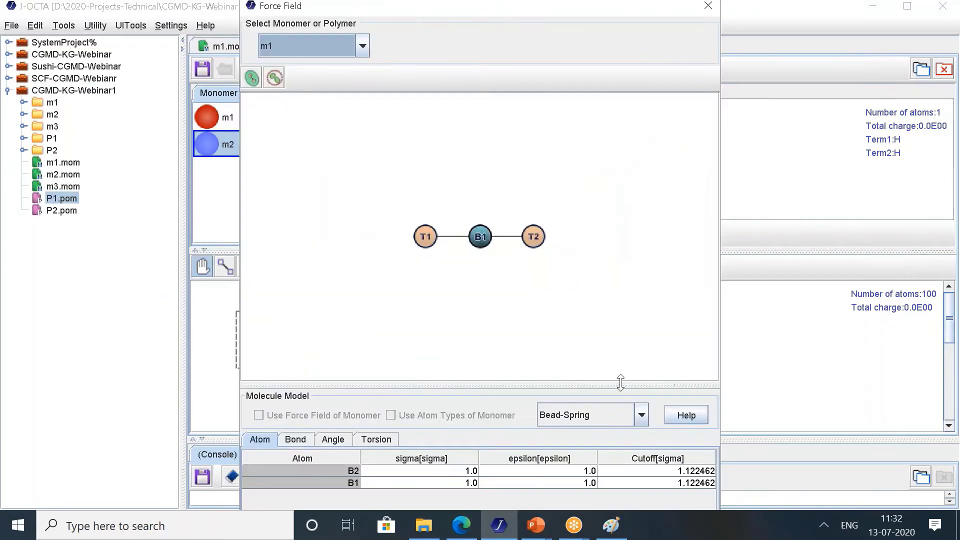
{"action": "left_click_drag", "start_coordinate": [620, 381], "coordinate": [602, 226]}
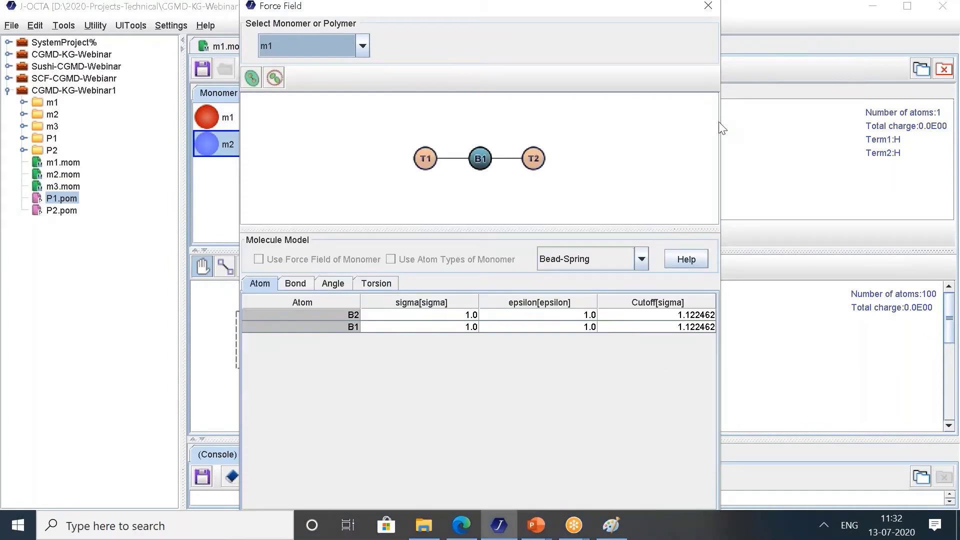
{"action": "left_click_drag", "start_coordinate": [722, 125], "coordinate": [761, 131]}
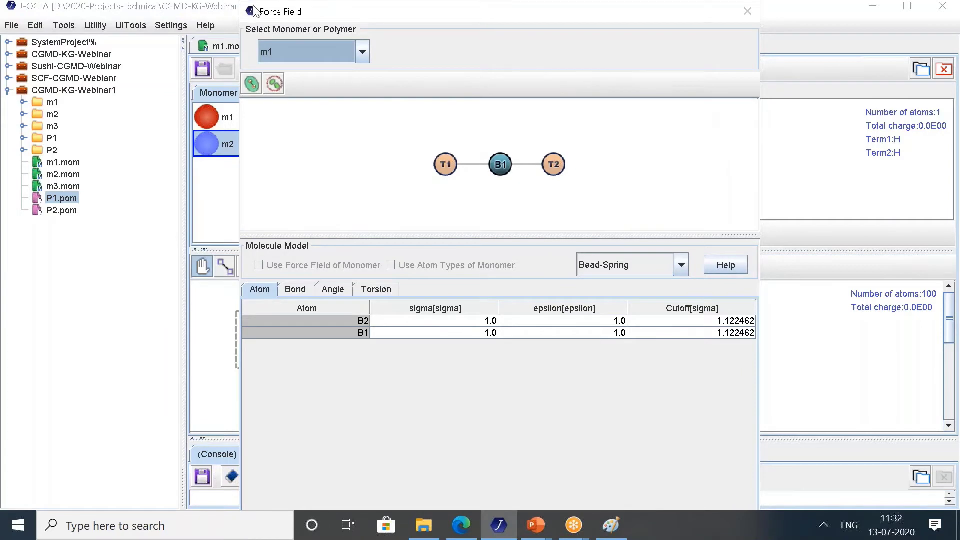
{"action": "left_click_drag", "start_coordinate": [261, 13], "coordinate": [281, 70]}
{"action": "left_click", "coordinate": [620, 427]}
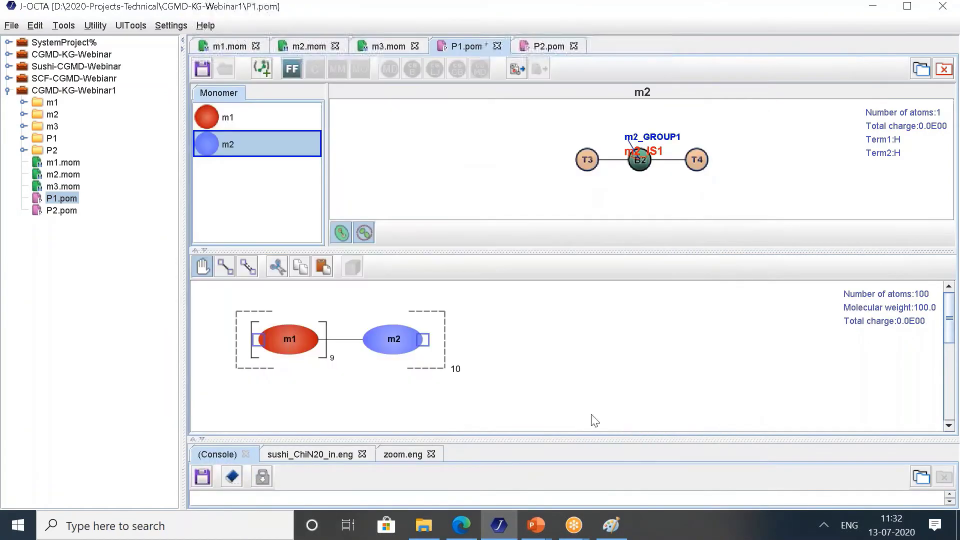
Open P2.pom and apply the Bead-Spring force field with its default parameters to it.
{"action": "double_click", "coordinate": [71, 210]}
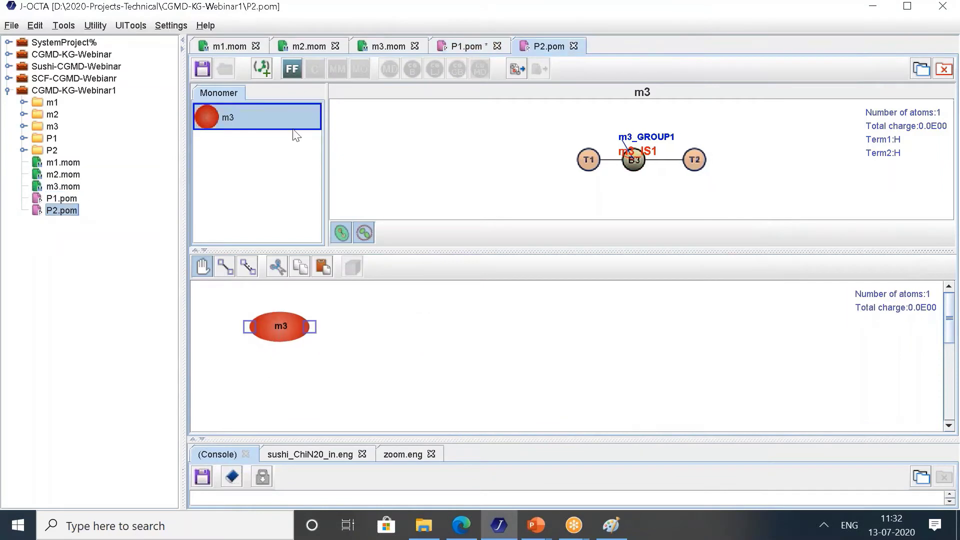
{"action": "left_click", "coordinate": [292, 69]}
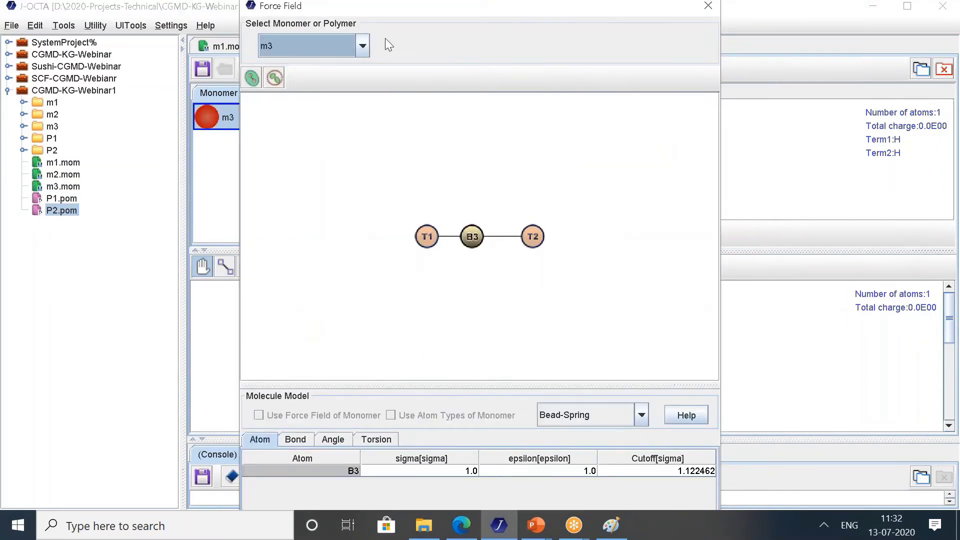
{"action": "left_click_drag", "start_coordinate": [260, 13], "coordinate": [306, 89]}
{"action": "left_click", "coordinate": [553, 456]}
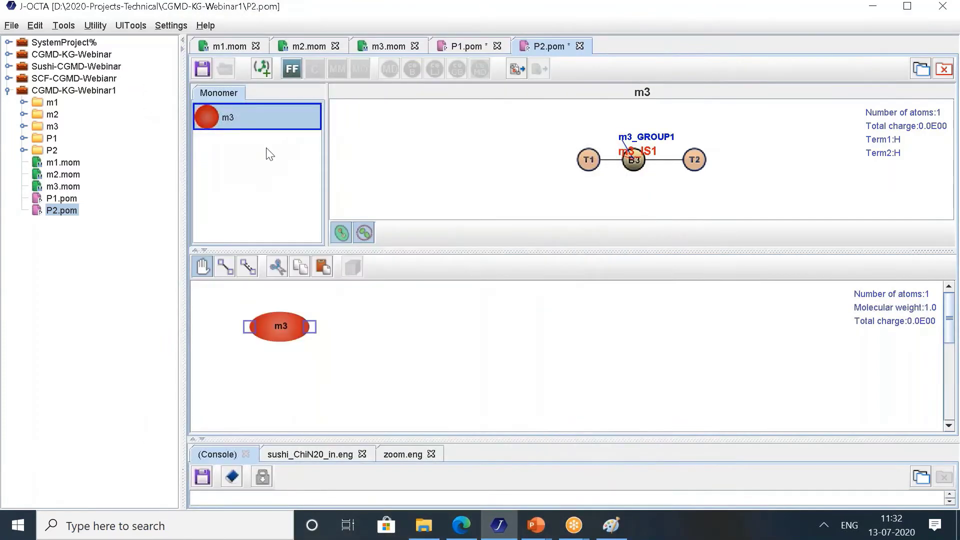
Start a COGNAC input from the P1 model and append 10 P1 molecules to its polymer list.
{"action": "left_click", "coordinate": [78, 202]}
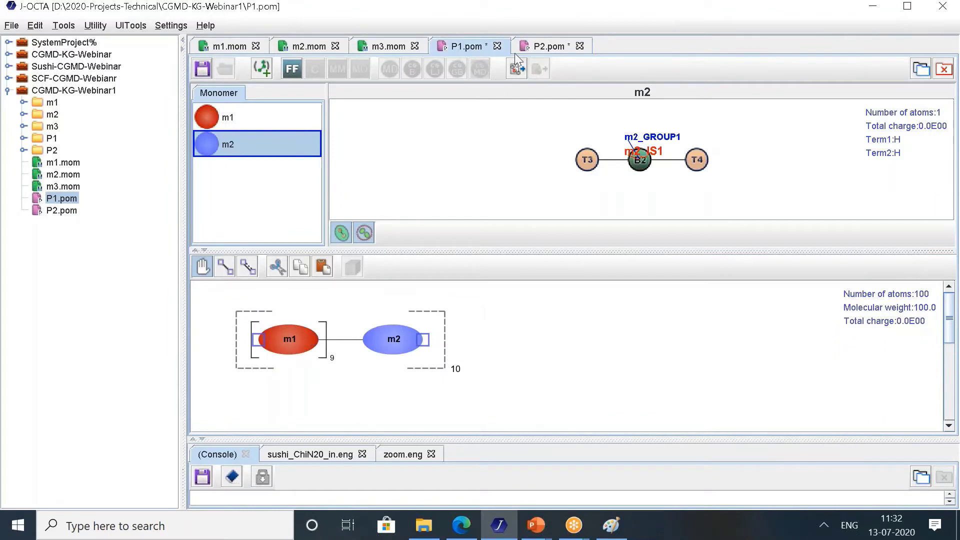
{"action": "left_click", "coordinate": [516, 68]}
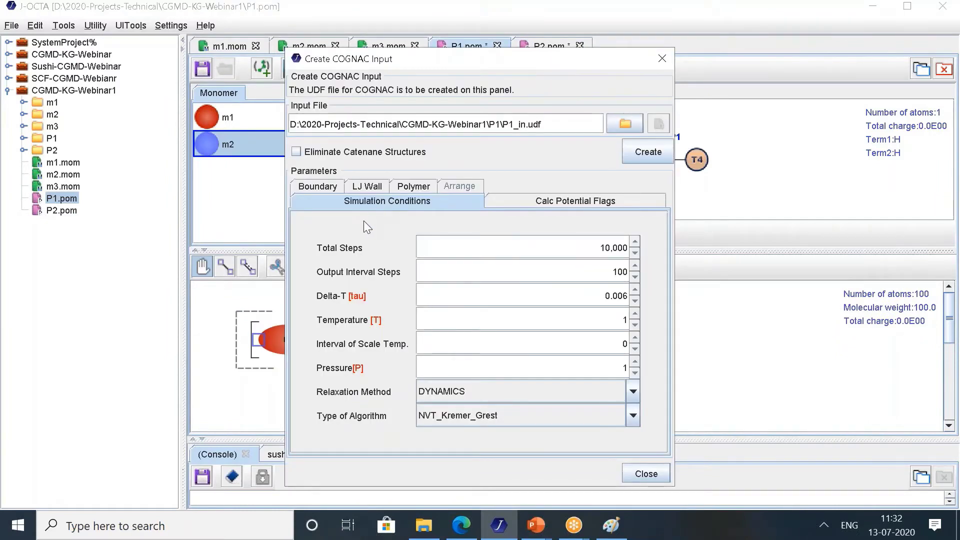
{"action": "left_click", "coordinate": [411, 187]}
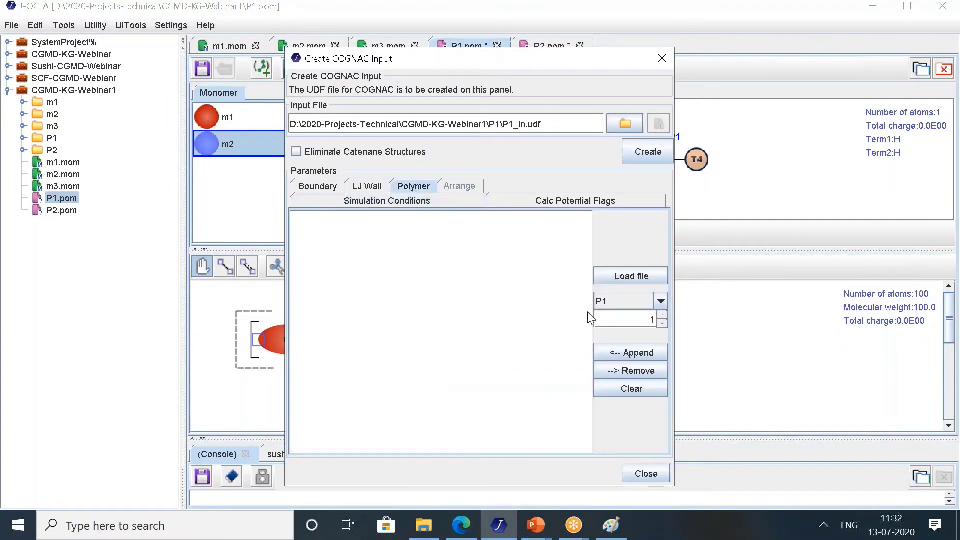
{"action": "left_click", "coordinate": [631, 322]}
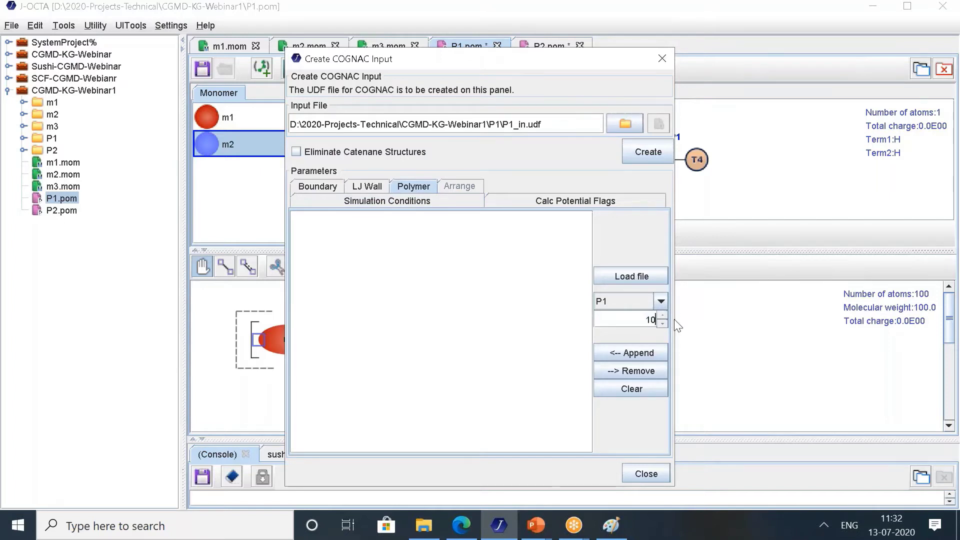
{"action": "type", "text": "0"}
{"action": "left_click", "coordinate": [629, 353]}
Try to load the P2.pom polymer model into the COGNAC input and close the dialog.
{"action": "left_click", "coordinate": [619, 306]}
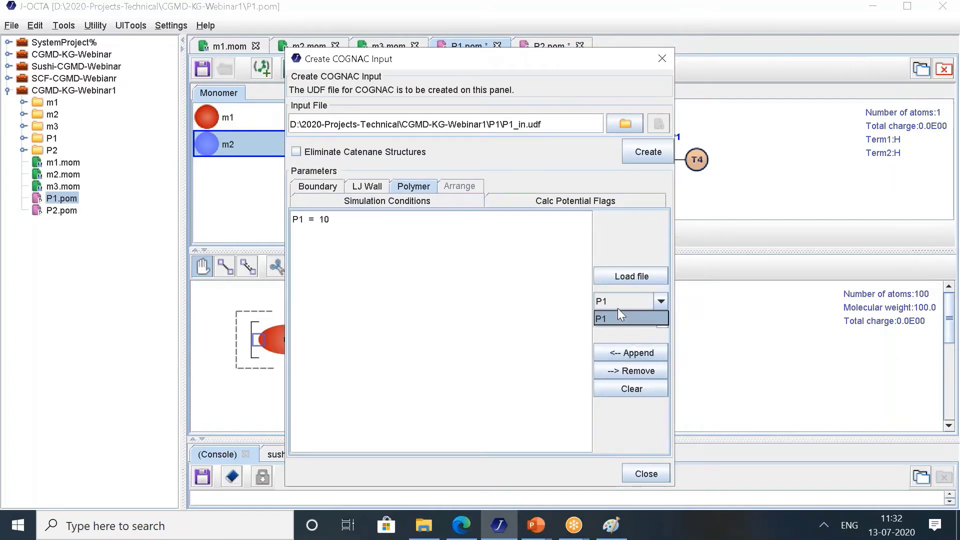
{"action": "left_click", "coordinate": [611, 319]}
{"action": "left_click", "coordinate": [646, 275]}
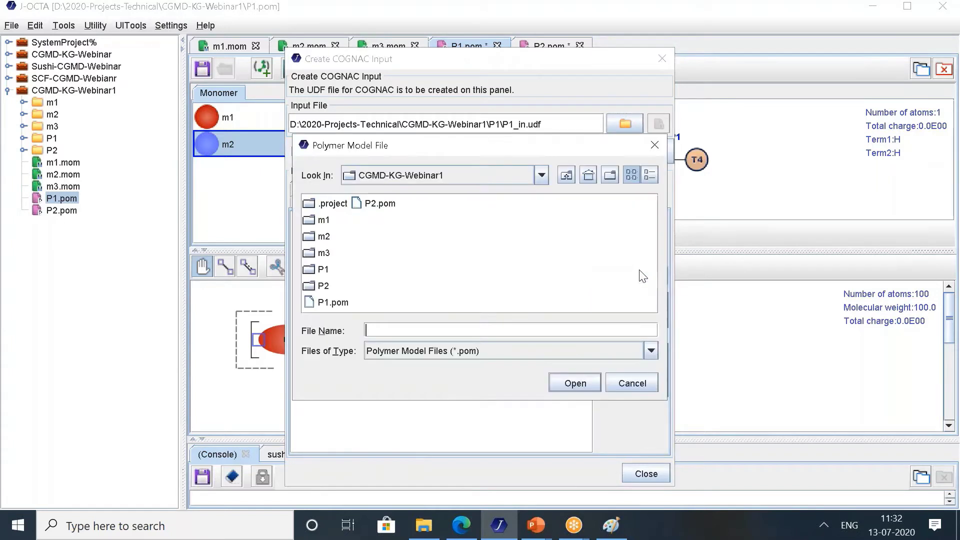
{"action": "left_click", "coordinate": [379, 205]}
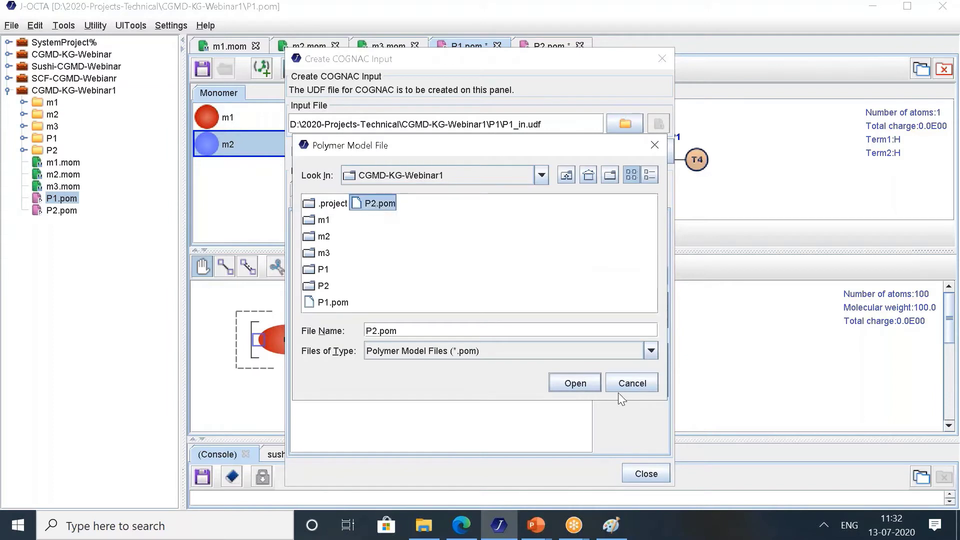
{"action": "left_click", "coordinate": [571, 383]}
{"action": "left_click", "coordinate": [478, 293]}
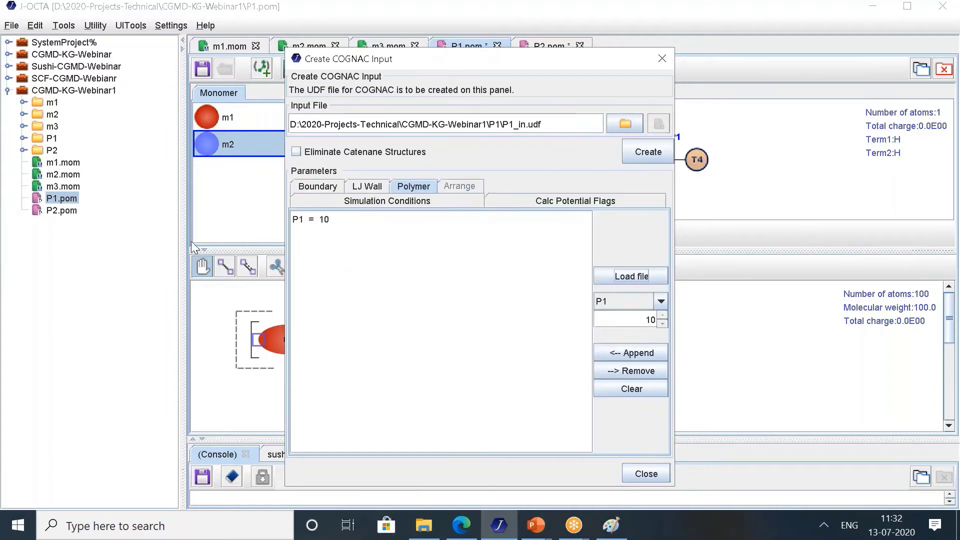
{"action": "left_click", "coordinate": [645, 475]}
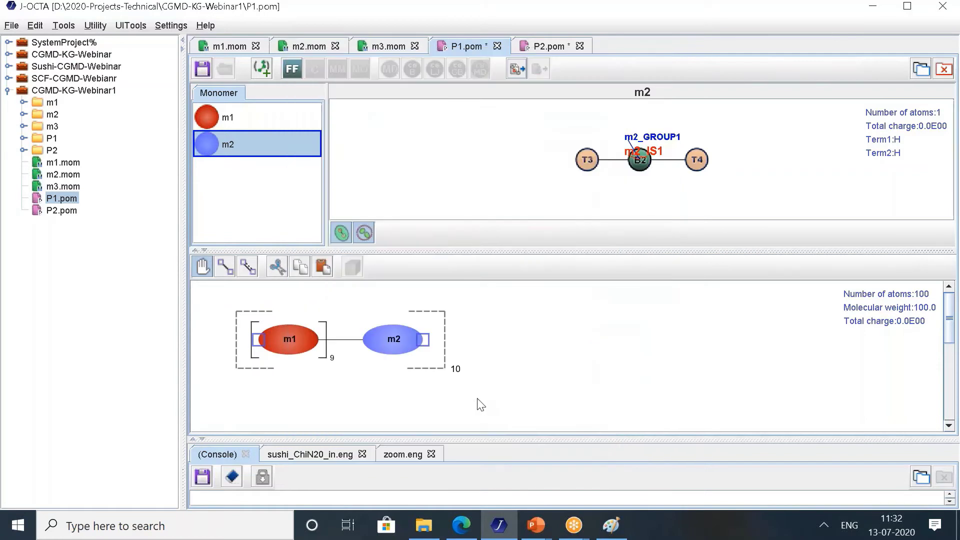
Save the P2 model and load P2.pom into the COGNAC input of the P1 model.
{"action": "double_click", "coordinate": [64, 212]}
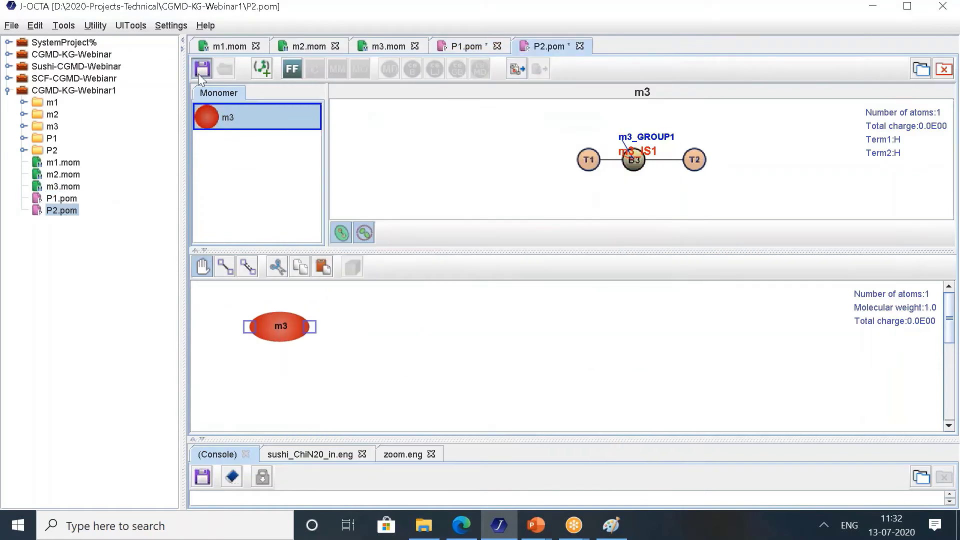
{"action": "double_click", "coordinate": [68, 200]}
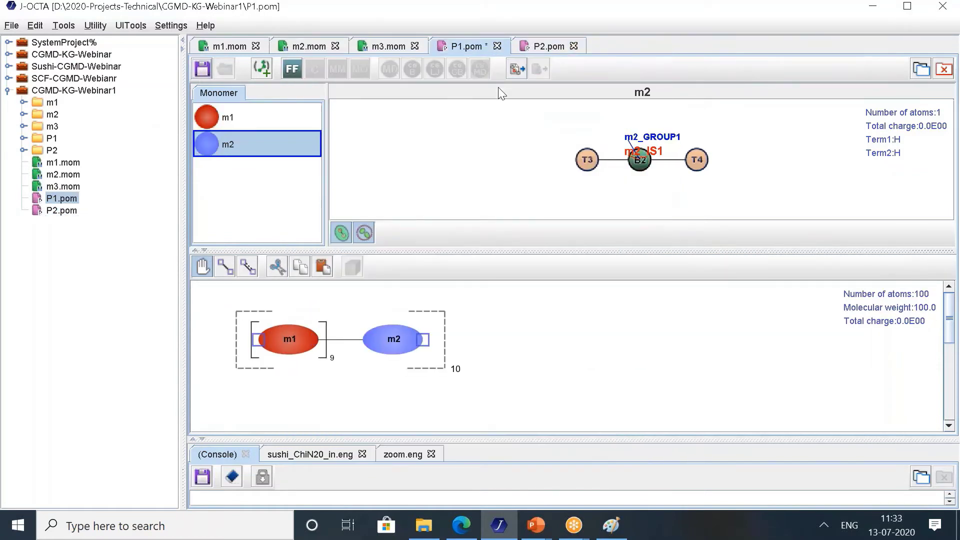
{"action": "left_click", "coordinate": [516, 69]}
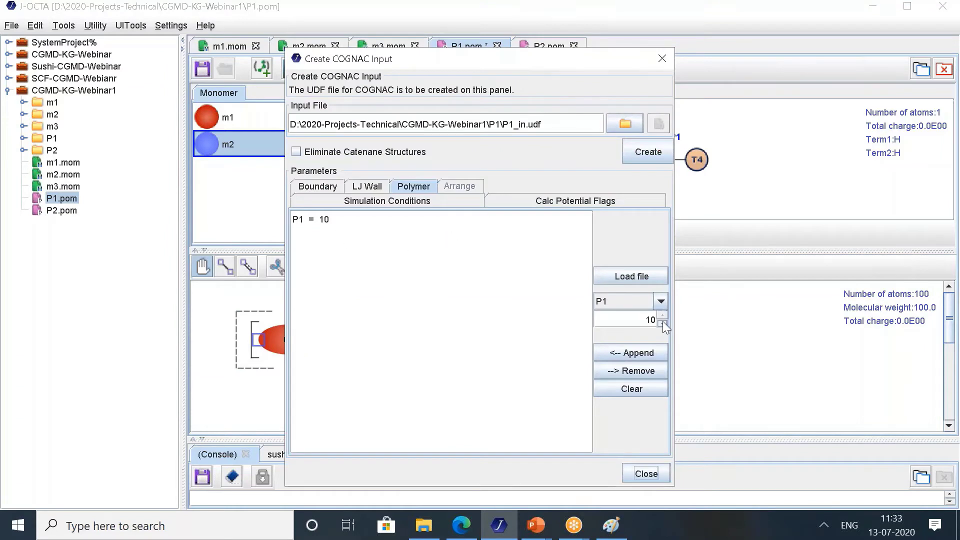
{"action": "left_click", "coordinate": [634, 272]}
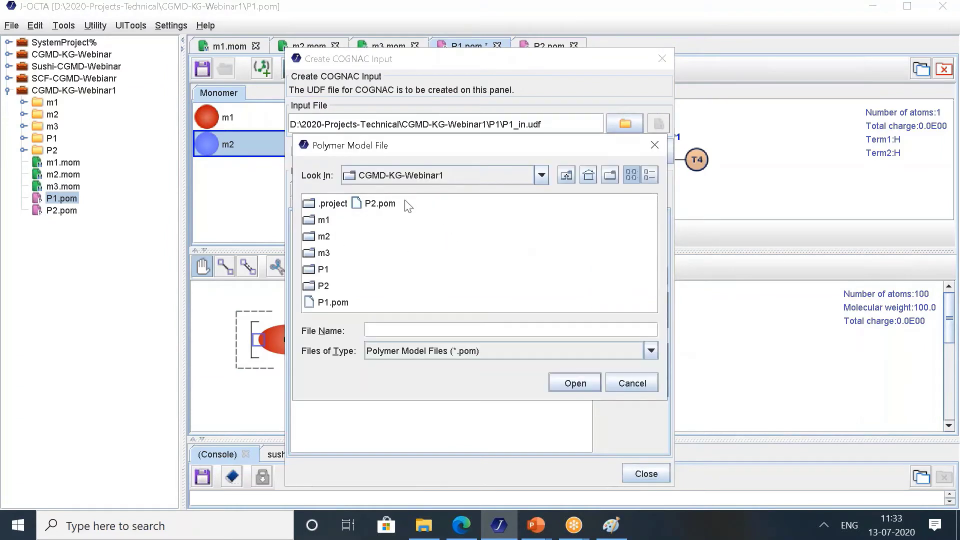
{"action": "left_click", "coordinate": [395, 203]}
{"action": "left_click", "coordinate": [573, 384]}
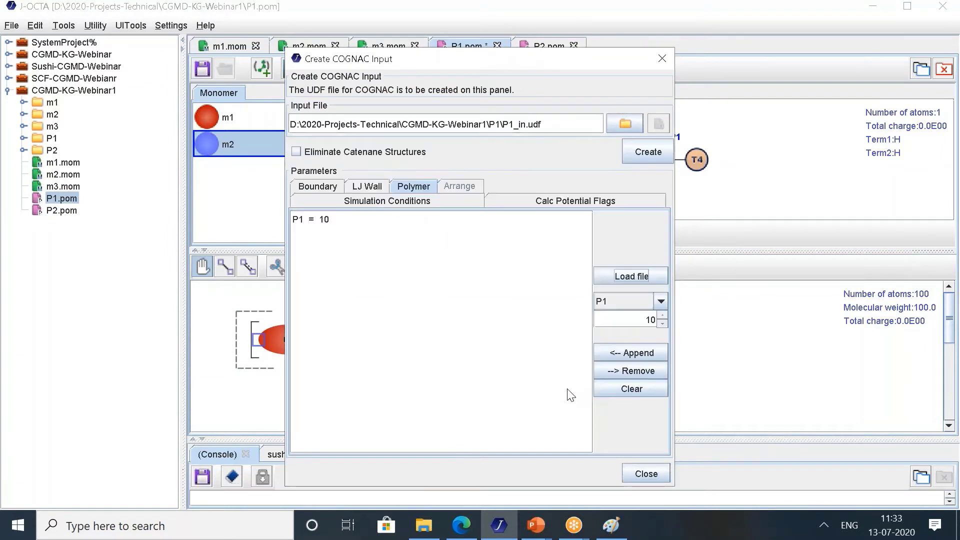
Append 50 P2 molecules to the polymer list of the COGNAC input.
{"action": "left_click", "coordinate": [625, 302]}
{"action": "left_click", "coordinate": [616, 329]}
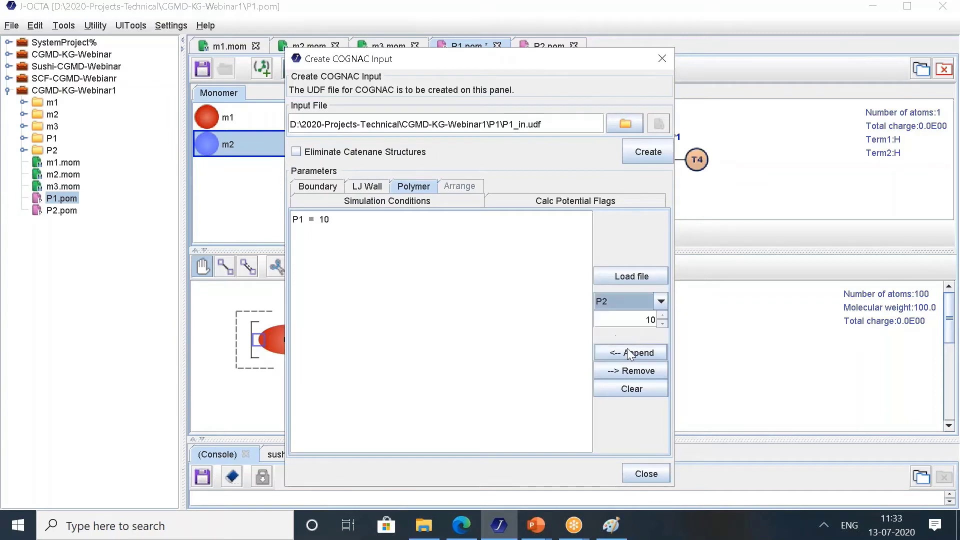
{"action": "left_click", "coordinate": [630, 321]}
{"action": "key", "text": "BackSpace"}
{"action": "key", "text": "BackSpace"}
{"action": "type", "text": "5"}
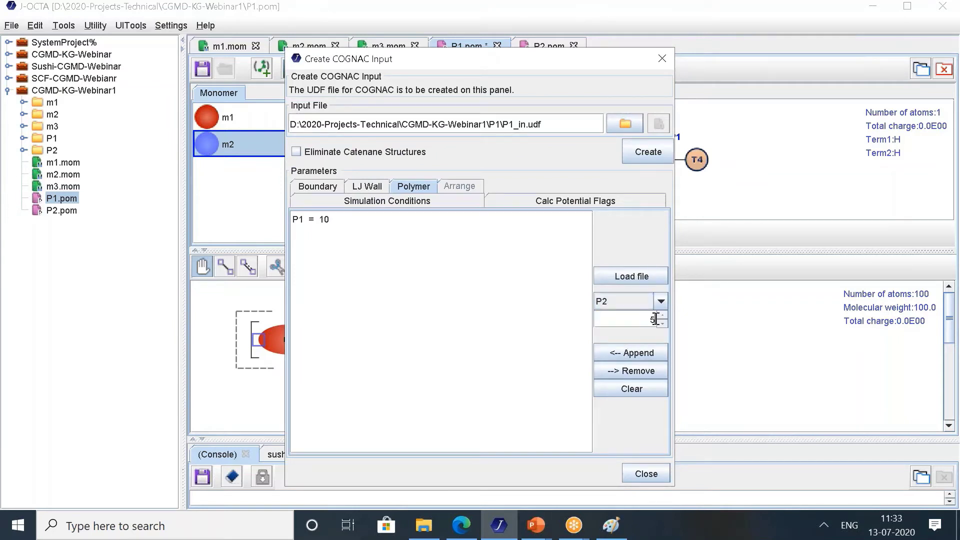
{"action": "type", "text": "0"}
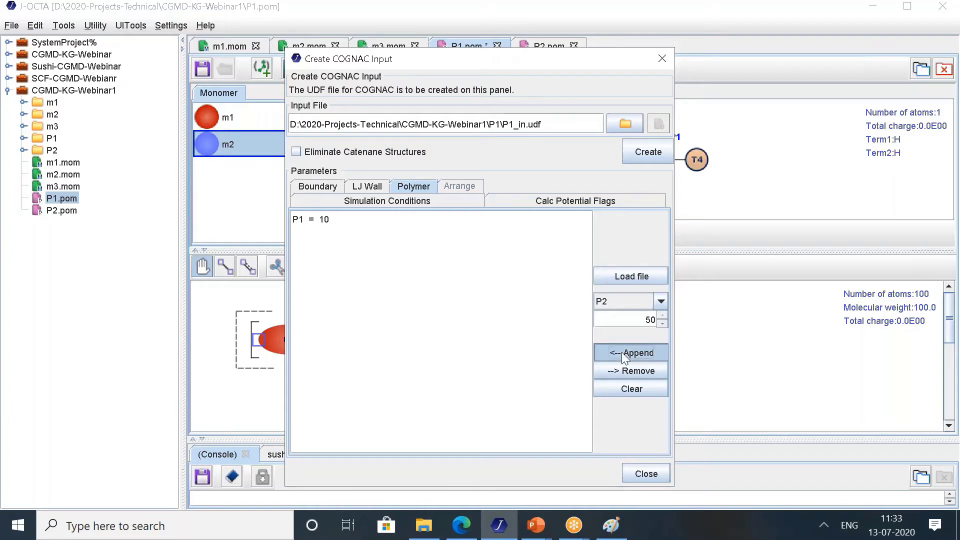
{"action": "left_click", "coordinate": [622, 352]}
Create the COGNAC input file P1_in.udf from the P1 and P2 entries and save the P1 model.
{"action": "left_click", "coordinate": [316, 223]}
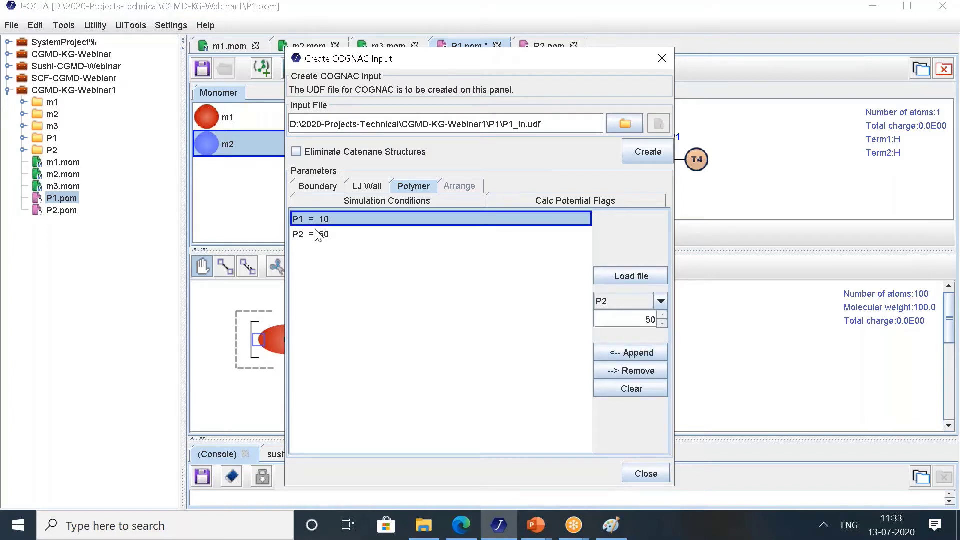
{"action": "left_click", "coordinate": [316, 234]}
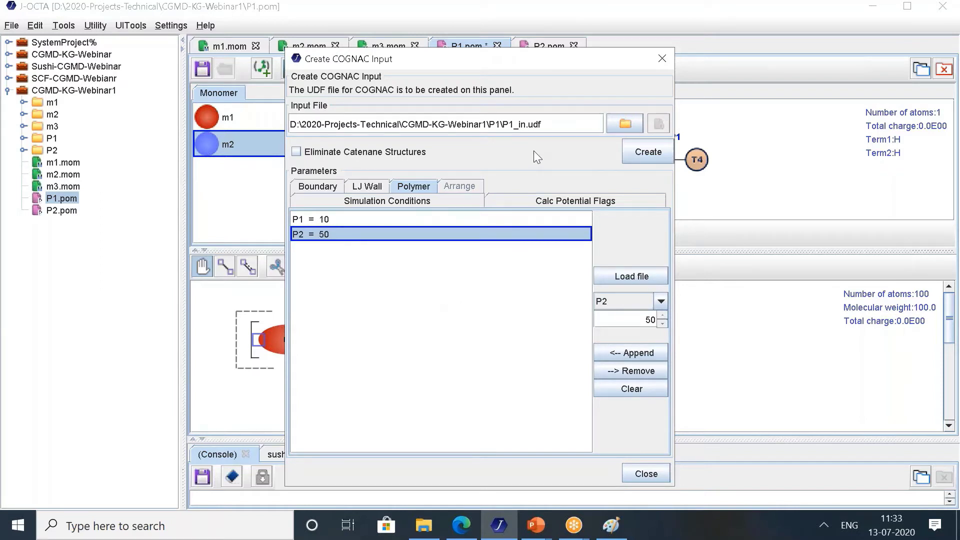
{"action": "left_click", "coordinate": [353, 220]}
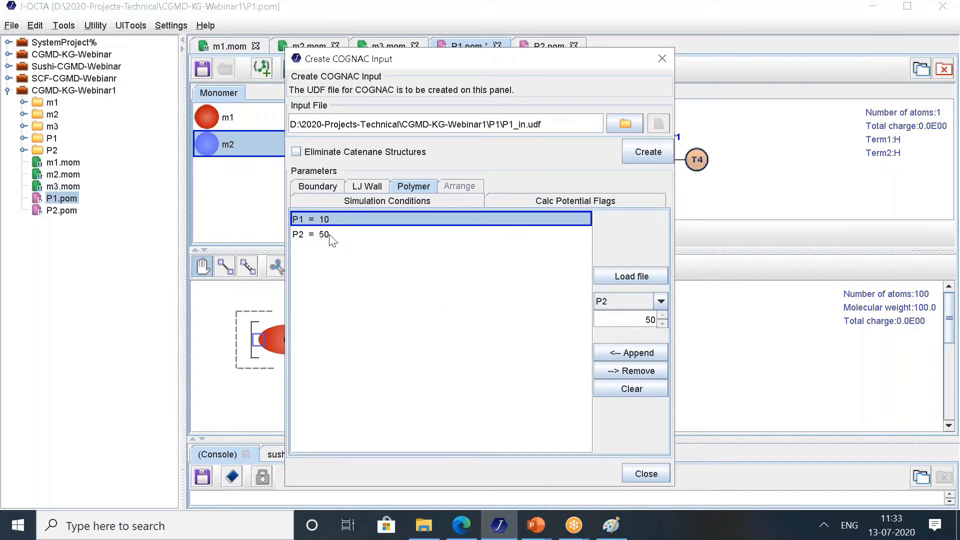
{"action": "left_click", "coordinate": [328, 234]}
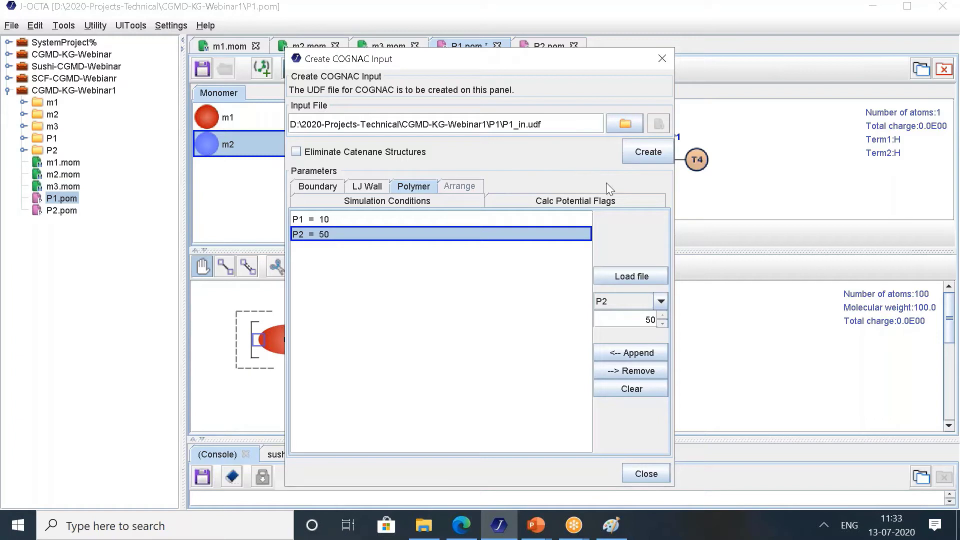
{"action": "left_click", "coordinate": [643, 154]}
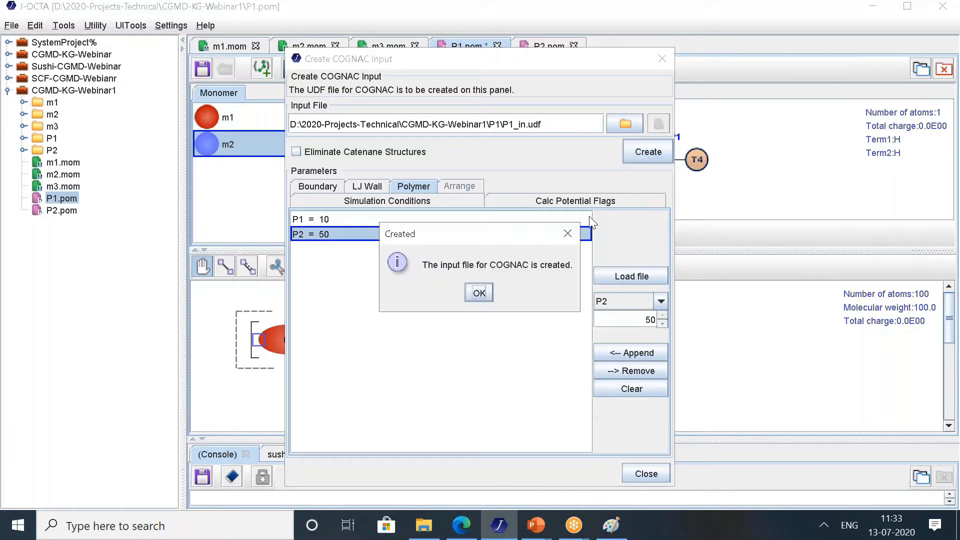
{"action": "left_click", "coordinate": [480, 291]}
{"action": "left_click", "coordinate": [642, 473]}
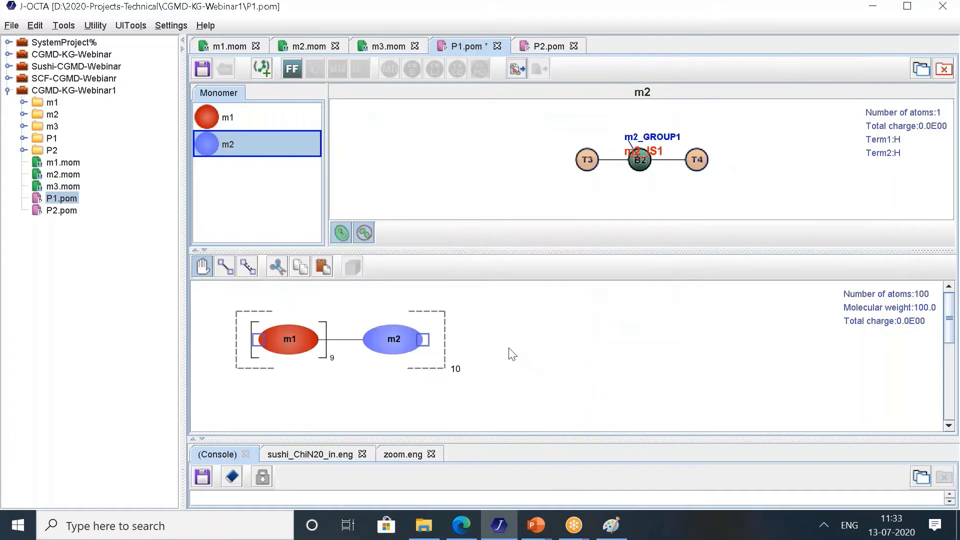
{"action": "left_click", "coordinate": [201, 71]}
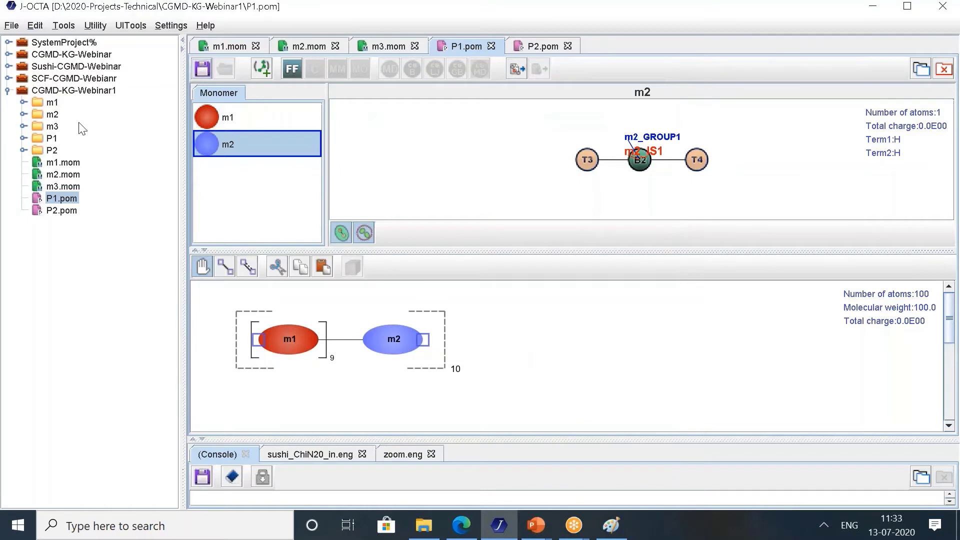
Open P1_in.udf from the P1 folder of the CGMD-KG-Webinar1 project.
{"action": "left_click", "coordinate": [24, 138]}
{"action": "left_click", "coordinate": [52, 139]}
{"action": "left_click", "coordinate": [63, 164]}
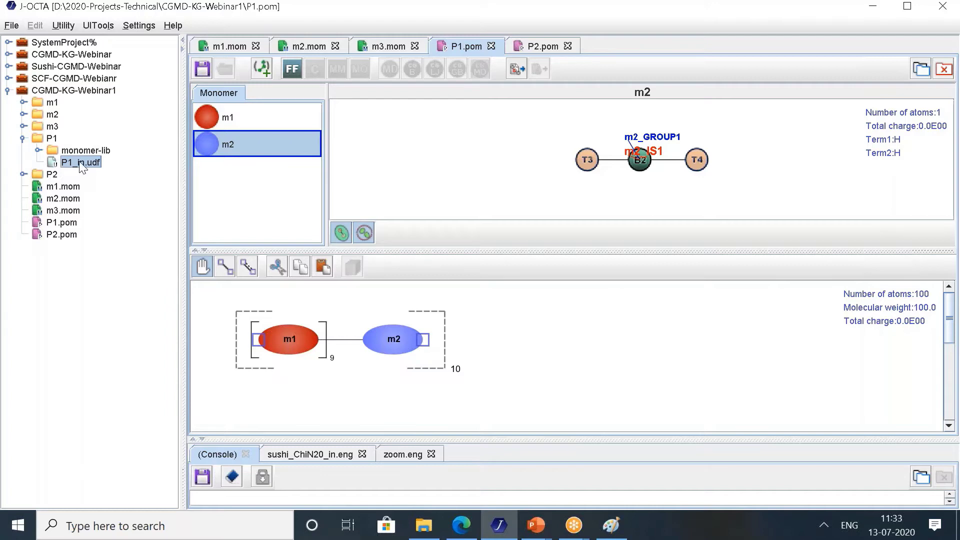
{"action": "double_click", "coordinate": [81, 166]}
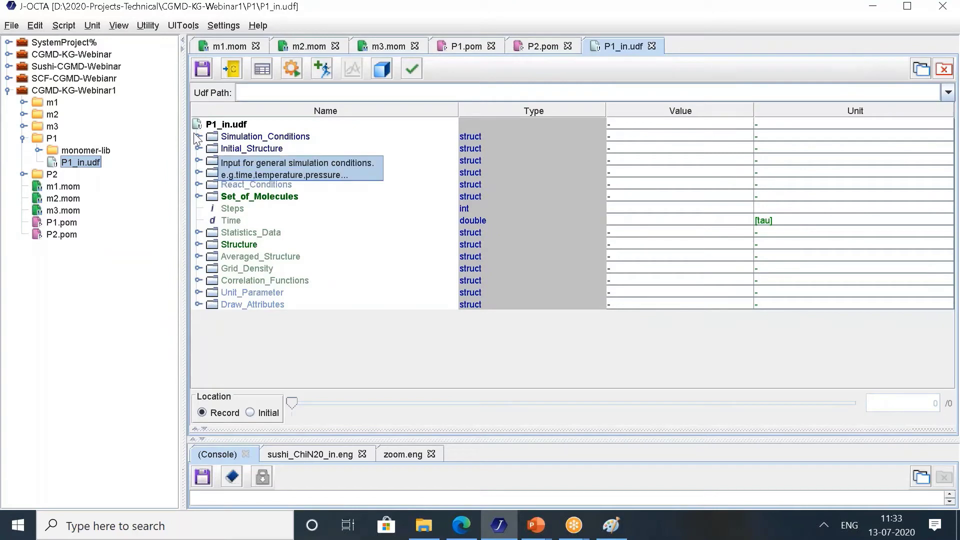
Set Output_Interval_Steps to 1000 in the Time settings of Dynamics_Conditions and save the UDF file.
{"action": "left_click", "coordinate": [197, 136]}
{"action": "left_click", "coordinate": [213, 148]}
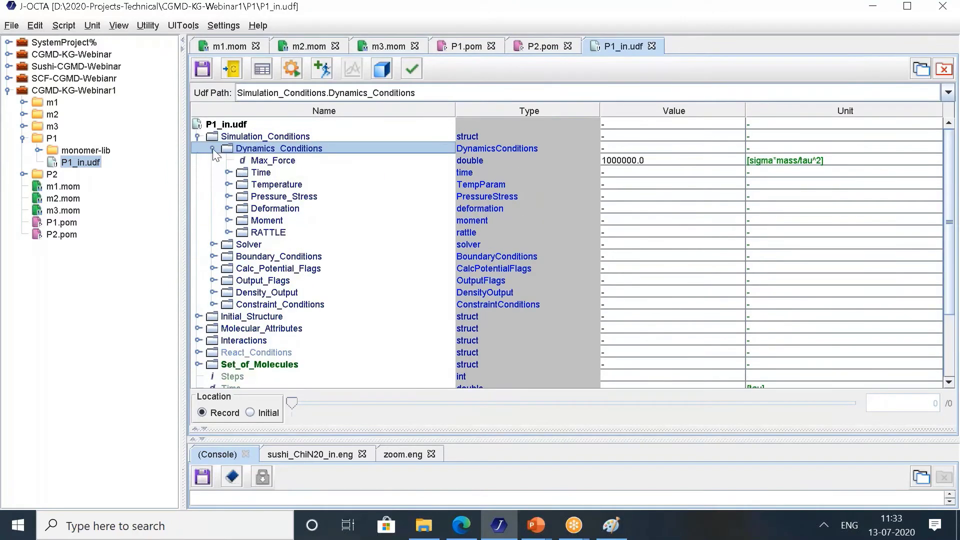
{"action": "left_click", "coordinate": [228, 173]}
{"action": "left_click", "coordinate": [287, 184]}
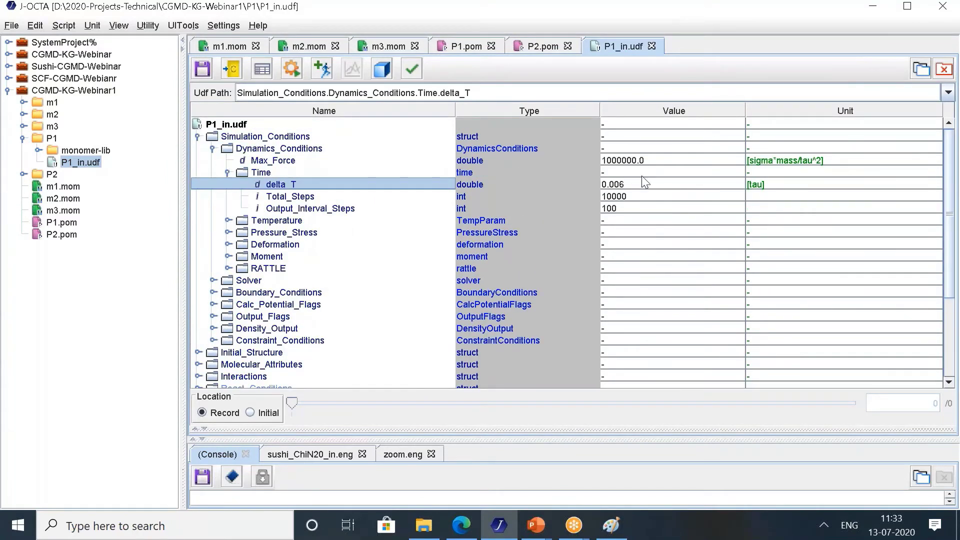
{"action": "double_click", "coordinate": [625, 196]}
{"action": "double_click", "coordinate": [623, 209]}
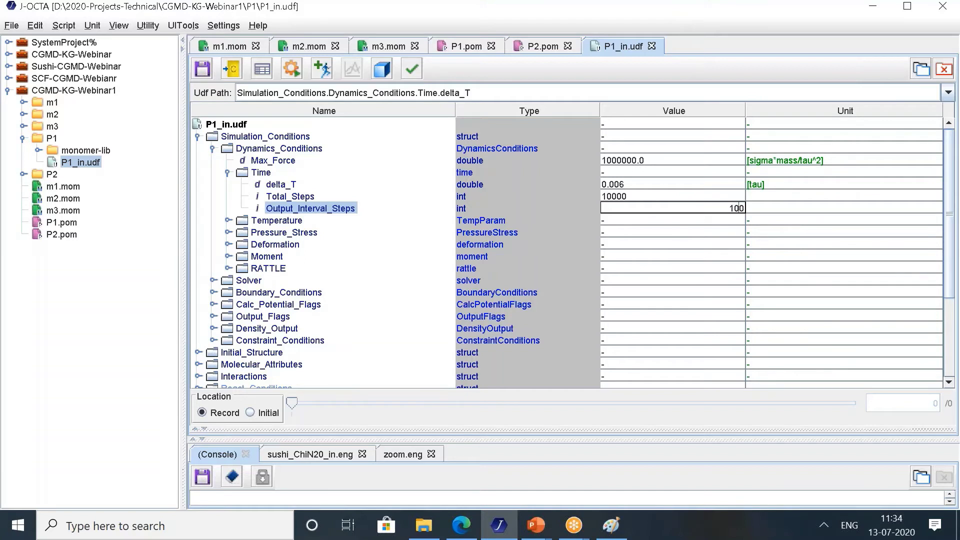
{"action": "type", "text": "0"}
{"action": "key", "text": "Return"}
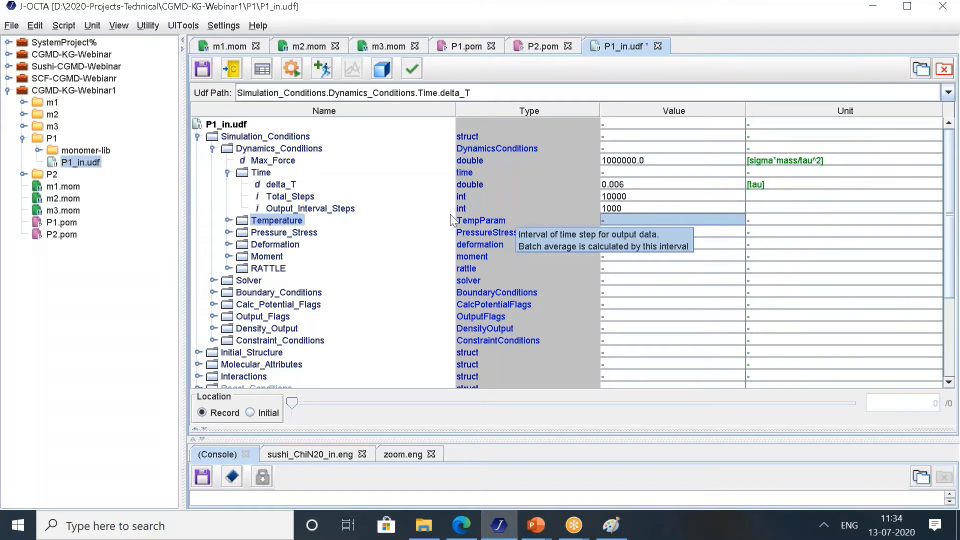
{"action": "left_click", "coordinate": [203, 67]}
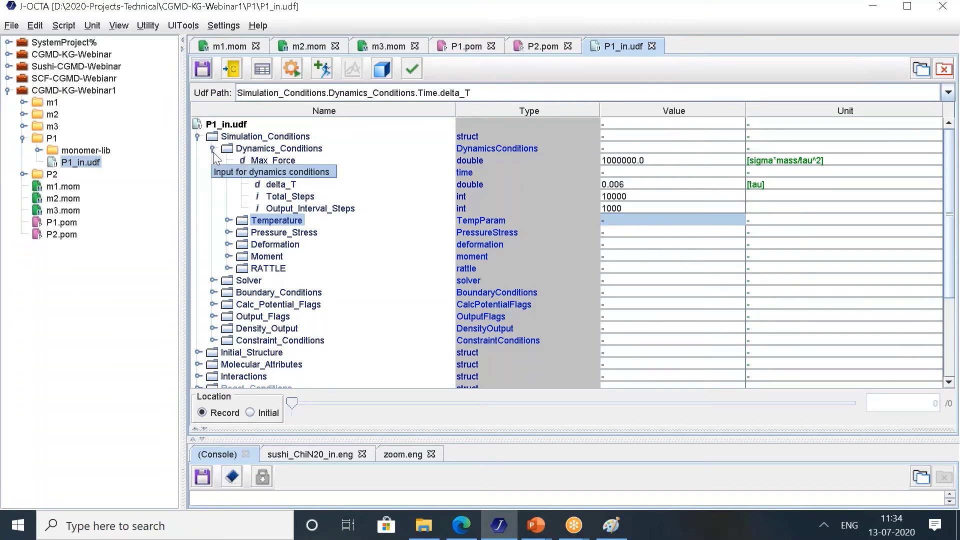
Set React_Flag under React_Conditions to ON.
{"action": "scroll", "coordinate": [244, 242], "scroll_direction": "down", "scroll_amount": 1}
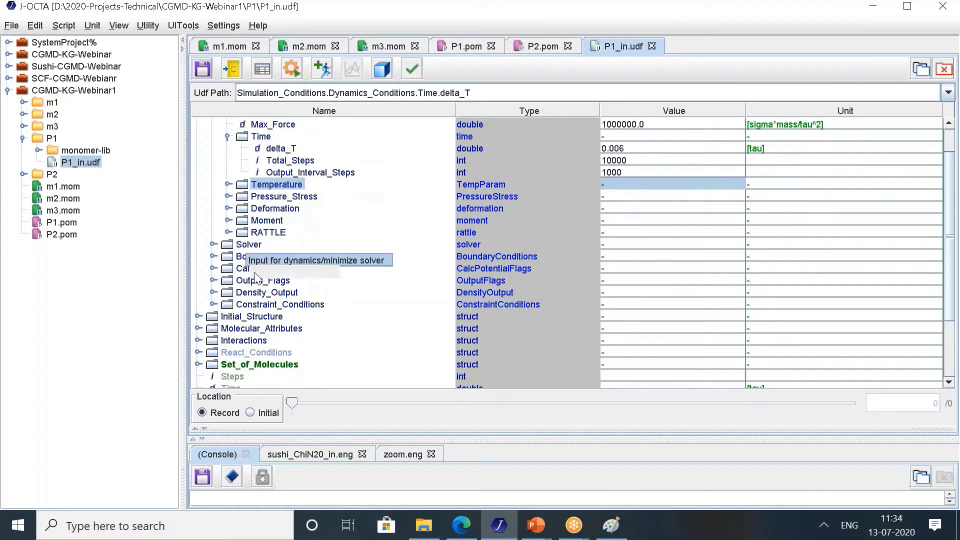
{"action": "left_click", "coordinate": [198, 352]}
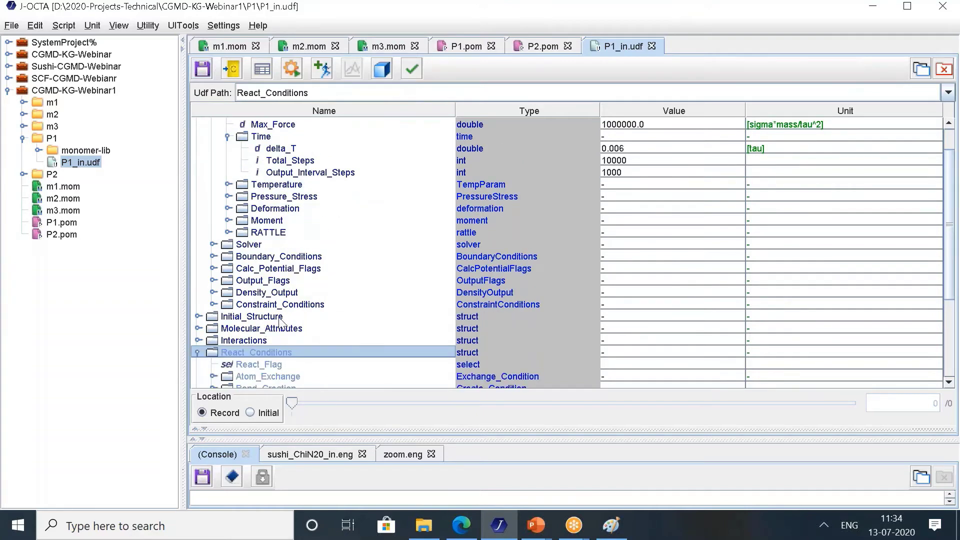
{"action": "scroll", "coordinate": [280, 320], "scroll_direction": "down", "scroll_amount": 3}
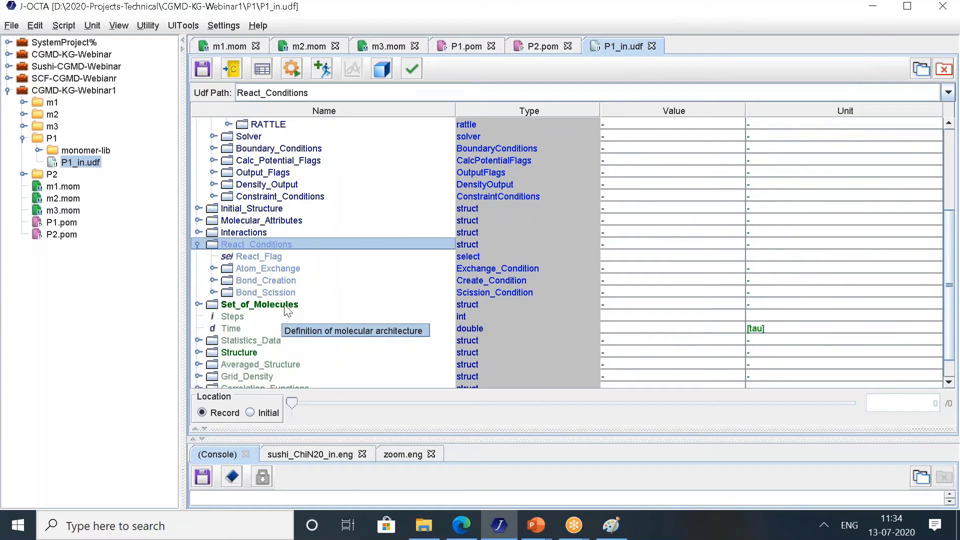
{"action": "left_click", "coordinate": [276, 258]}
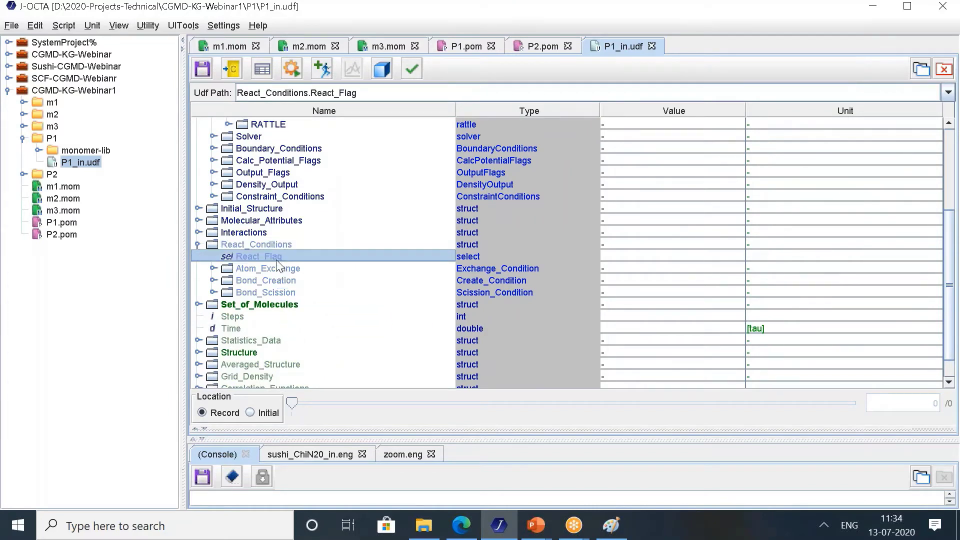
{"action": "left_click", "coordinate": [631, 255]}
{"action": "left_click", "coordinate": [705, 257]}
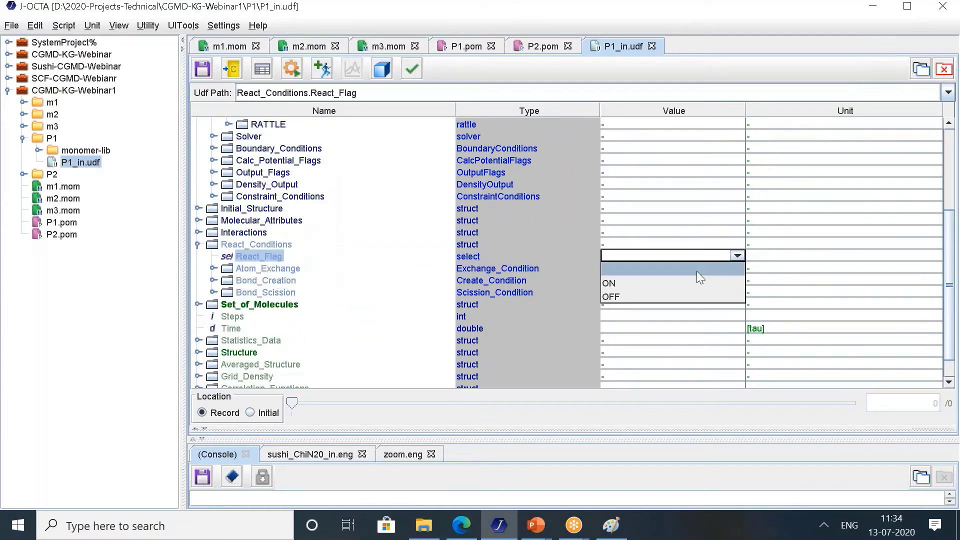
{"action": "left_click", "coordinate": [638, 283]}
{"action": "left_click", "coordinate": [413, 303]}
Expand Atom_Exchange down to the fields of its Exchange_Type_Array entry to examine the exchange reaction parameters.
{"action": "left_click", "coordinate": [214, 268]}
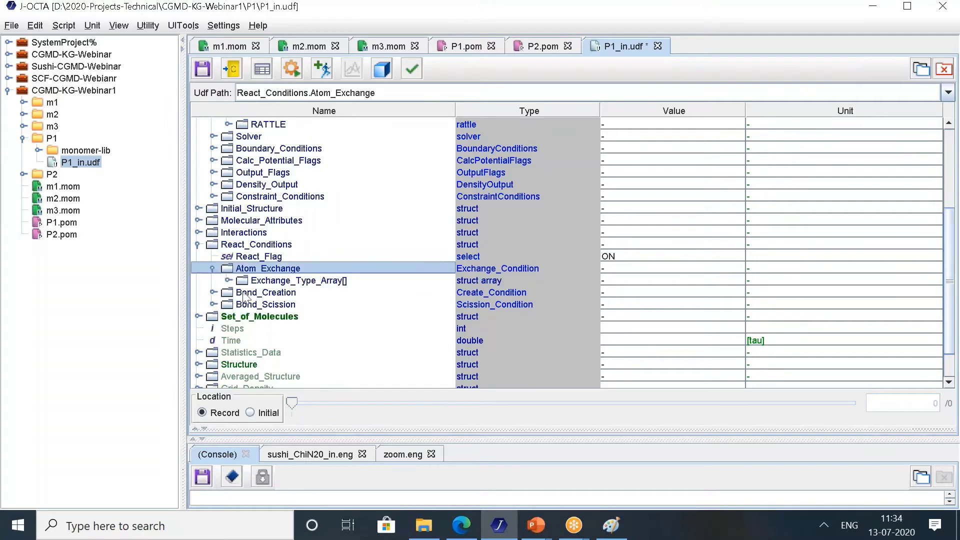
{"action": "left_click", "coordinate": [214, 269]}
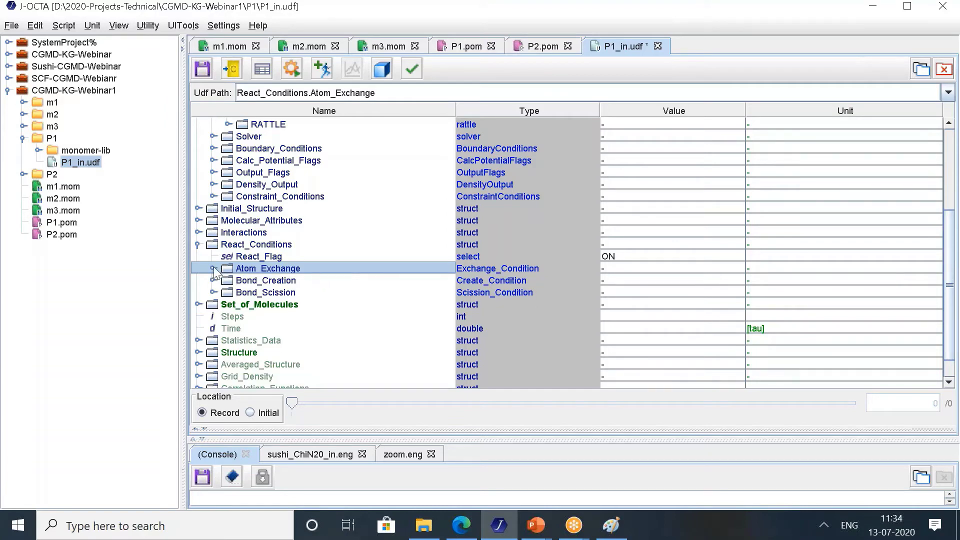
{"action": "left_click", "coordinate": [213, 269]}
{"action": "left_click", "coordinate": [228, 280]}
{"action": "left_click", "coordinate": [243, 292]}
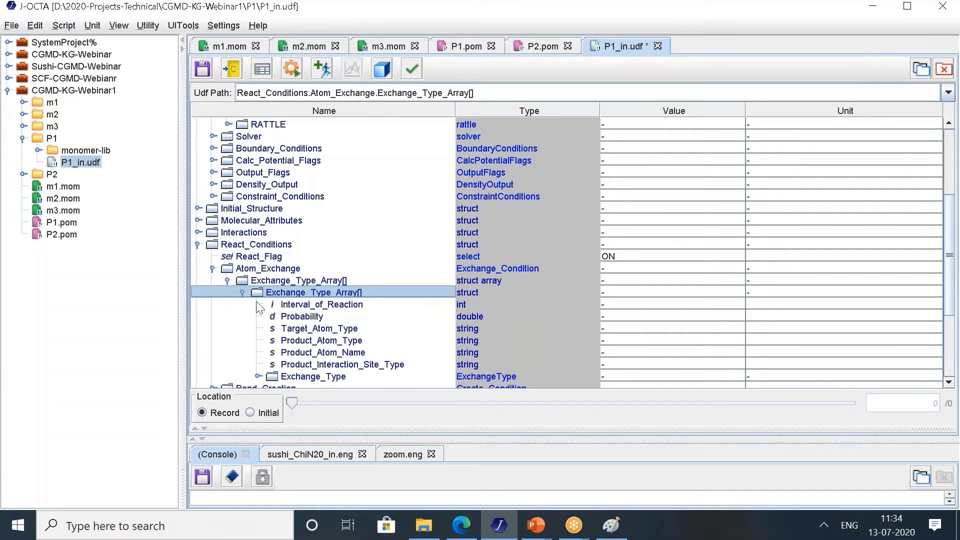
Collapse Atom_Exchange and add a first entry to the Reactive_Atom array under Bond_Creation.
{"action": "left_click", "coordinate": [228, 281]}
{"action": "left_click", "coordinate": [213, 293]}
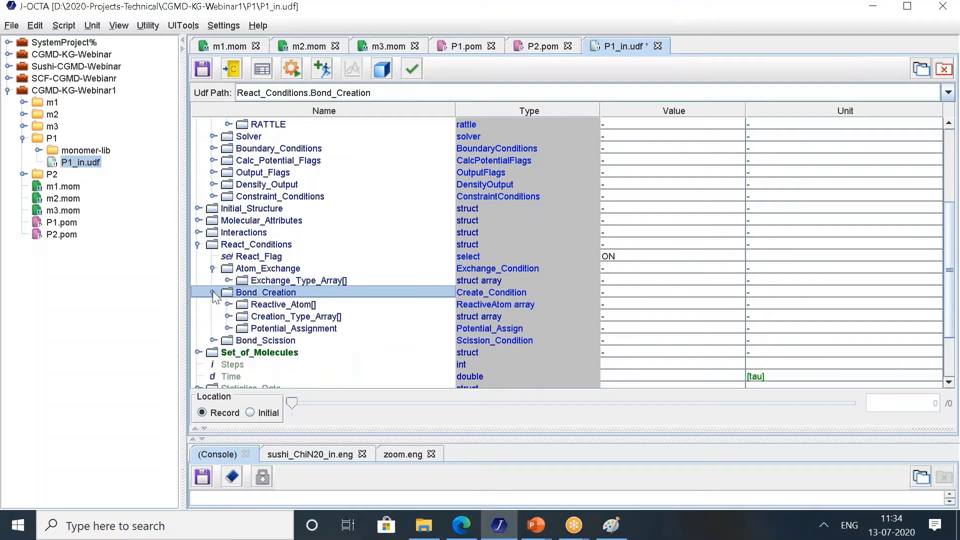
{"action": "left_click", "coordinate": [213, 269]}
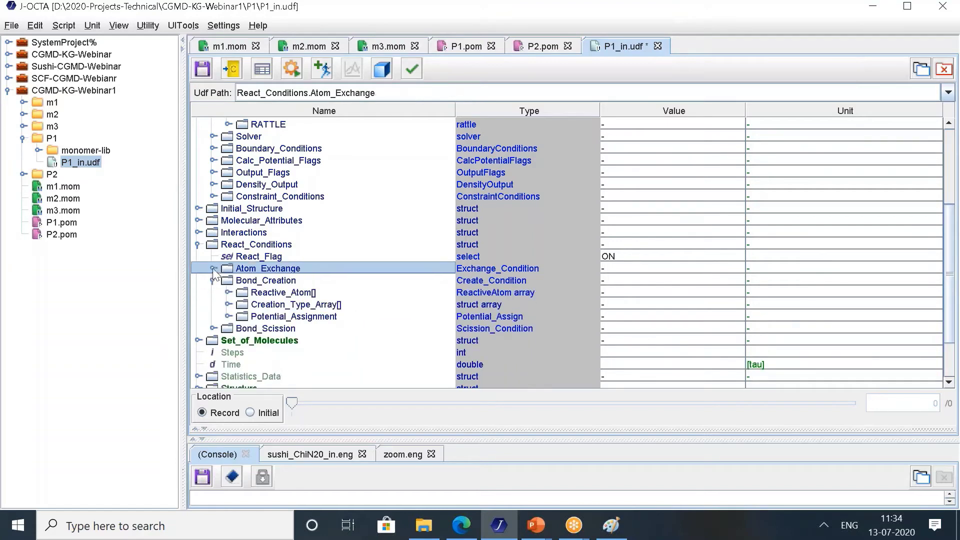
{"action": "left_click", "coordinate": [229, 292]}
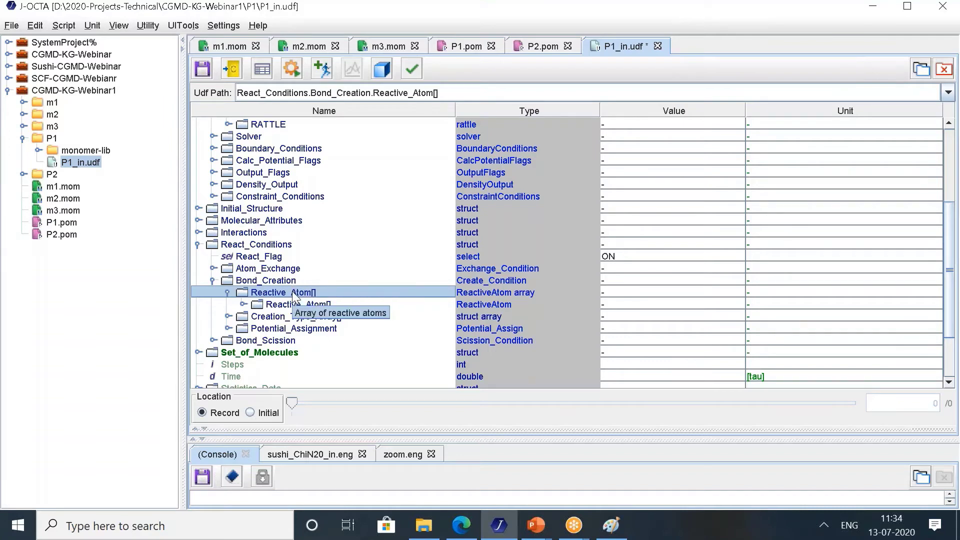
{"action": "double_click", "coordinate": [253, 304]}
{"action": "left_click", "coordinate": [295, 319]}
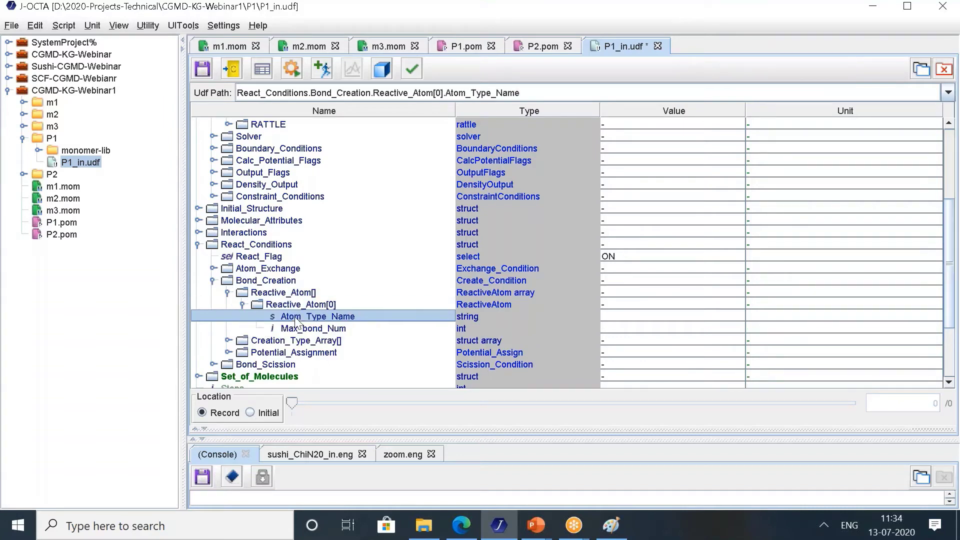
{"action": "left_click", "coordinate": [625, 320]}
{"action": "type", "text": "B"}
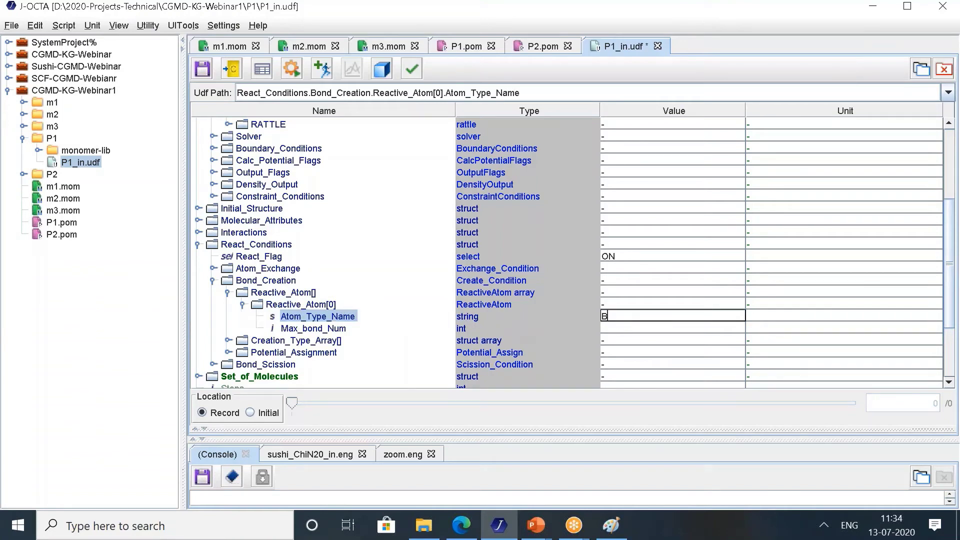
{"action": "type", "text": "2"}
{"action": "left_click", "coordinate": [328, 328]}
{"action": "left_click", "coordinate": [619, 327]}
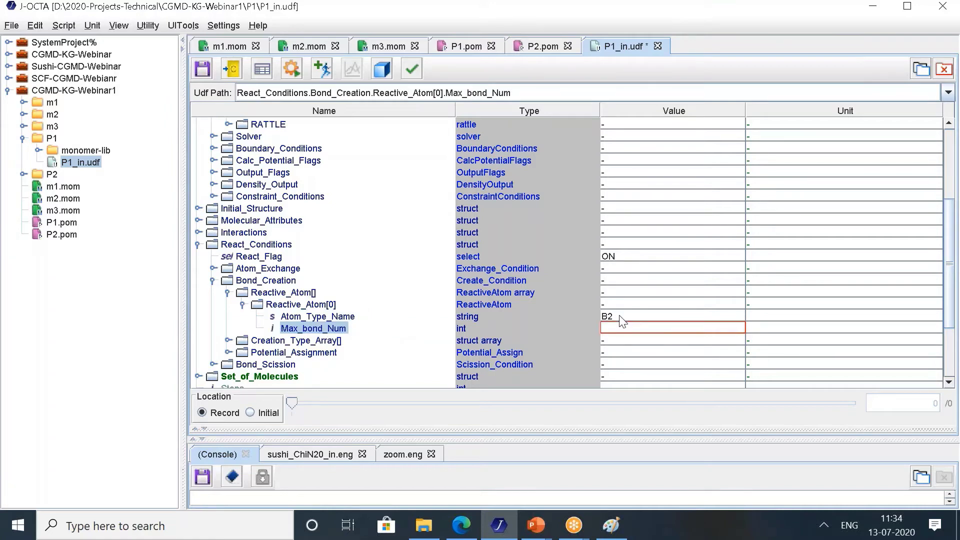
{"action": "left_click", "coordinate": [612, 315]}
{"action": "key", "text": "BackSpace"}
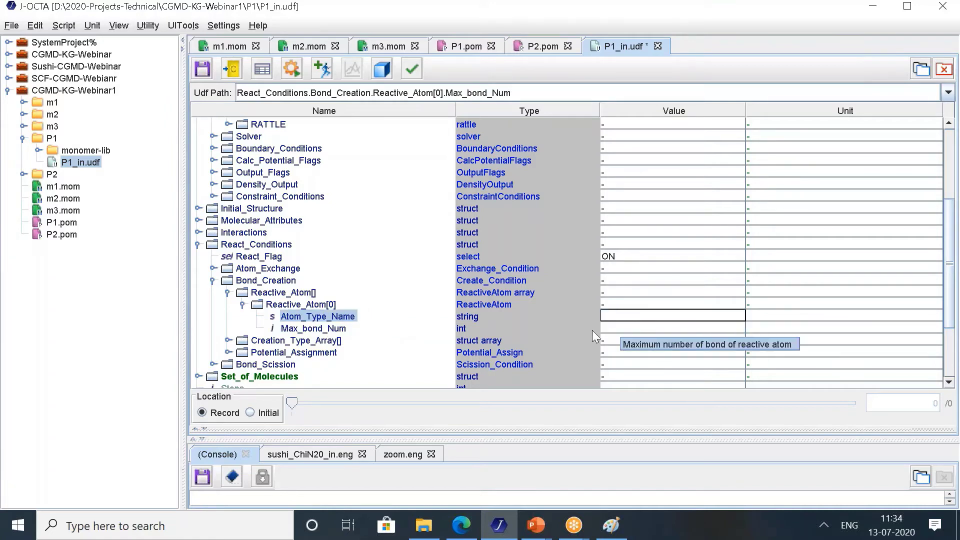
Add a second entry to the Reactive_Atom array of Bond_Creation and expand its fields.
{"action": "left_click", "coordinate": [315, 304]}
{"action": "left_click", "coordinate": [313, 294]}
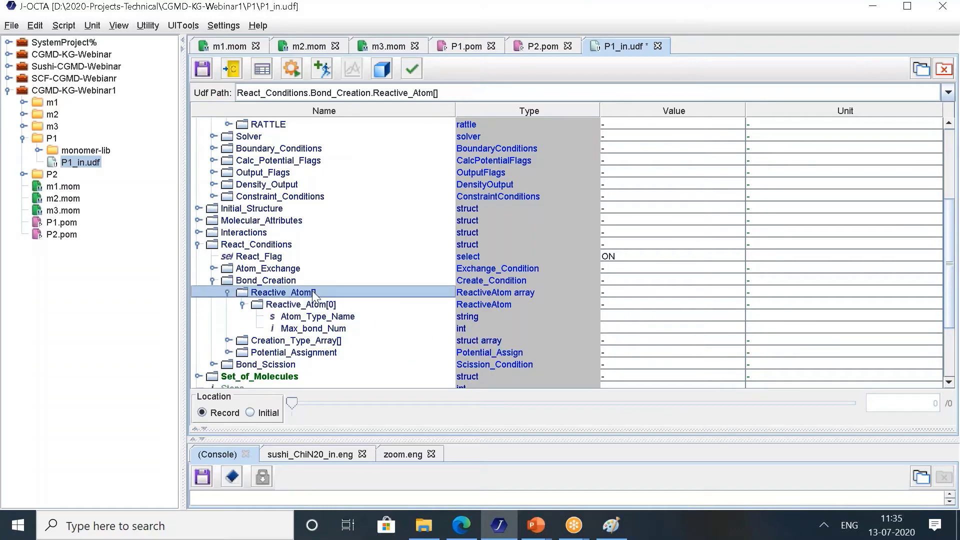
{"action": "key", "text": "Insert"}
{"action": "left_click", "coordinate": [243, 340]}
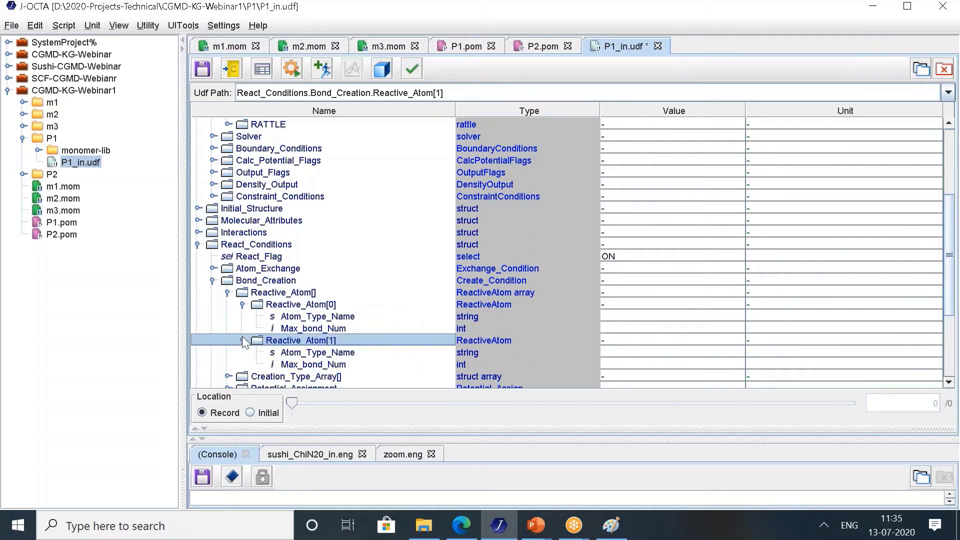
Set Atom_Type_Name to B2 and Max_bond_Num to 3 for the first reactive atom.
{"action": "left_click", "coordinate": [320, 317]}
{"action": "double_click", "coordinate": [611, 317]}
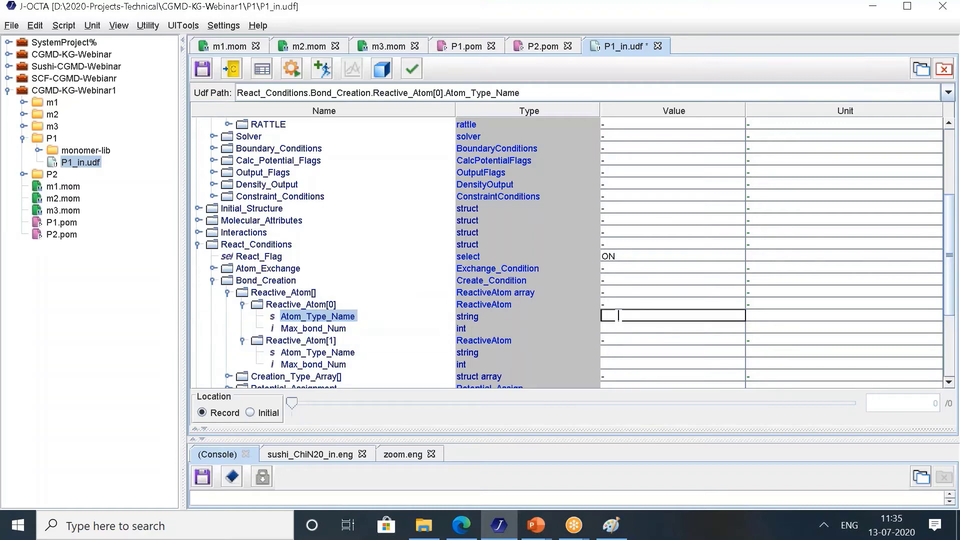
{"action": "type", "text": "B2"}
{"action": "left_click", "coordinate": [619, 330]}
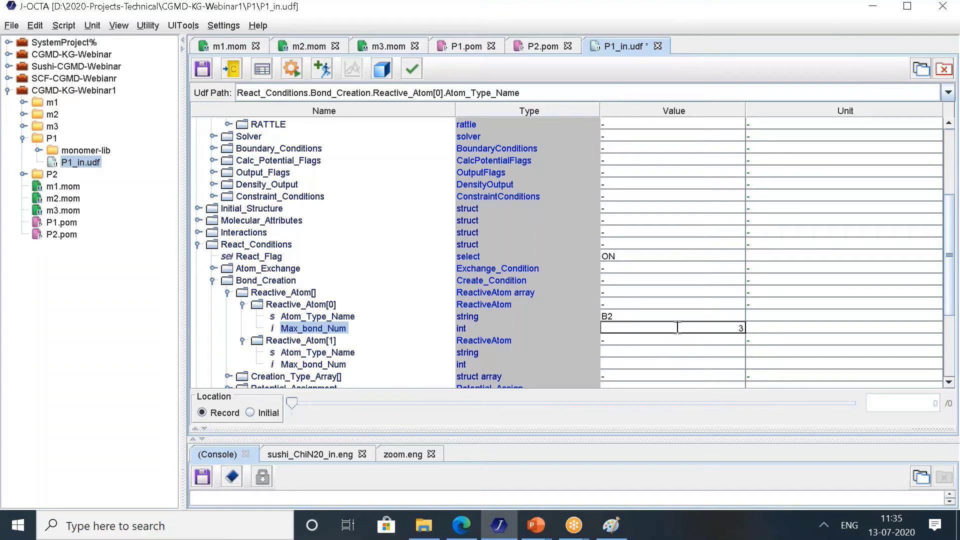
Set Atom_Type_Name to B3 and Max_bond_Num to 3 for the second reactive atom, and save the UDF file.
{"action": "left_click", "coordinate": [613, 353]}
{"action": "double_click", "coordinate": [614, 353]}
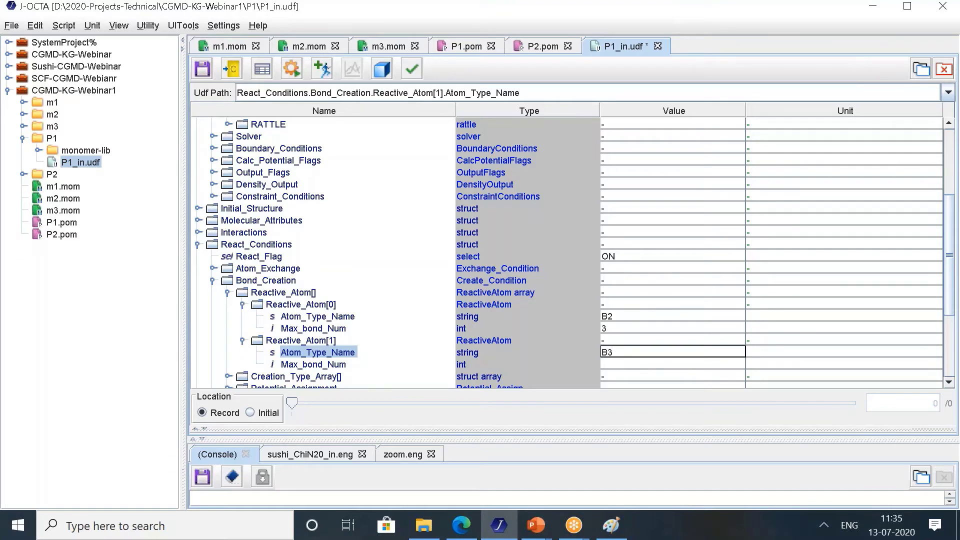
{"action": "left_click", "coordinate": [616, 365]}
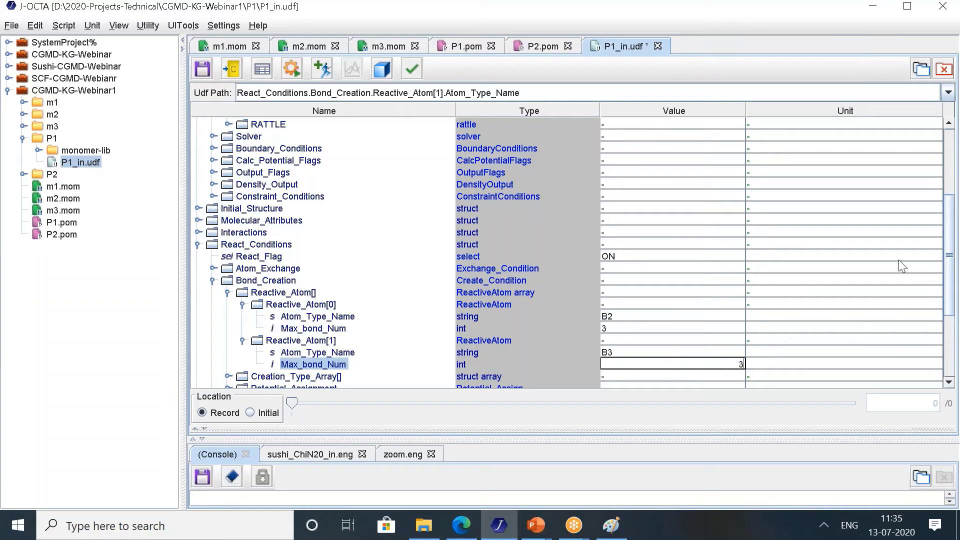
{"action": "scroll", "coordinate": [858, 297], "scroll_direction": "down", "scroll_amount": 4}
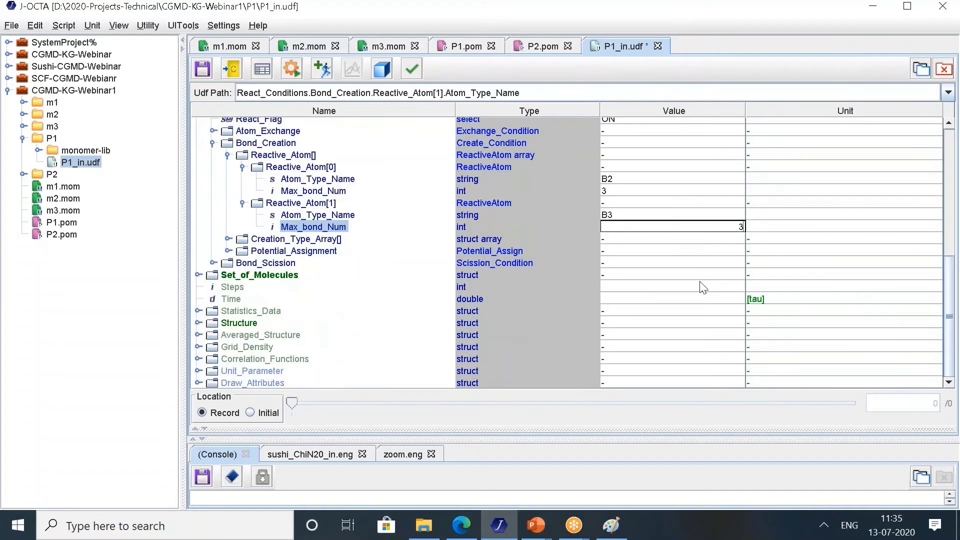
{"action": "key", "text": "Return"}
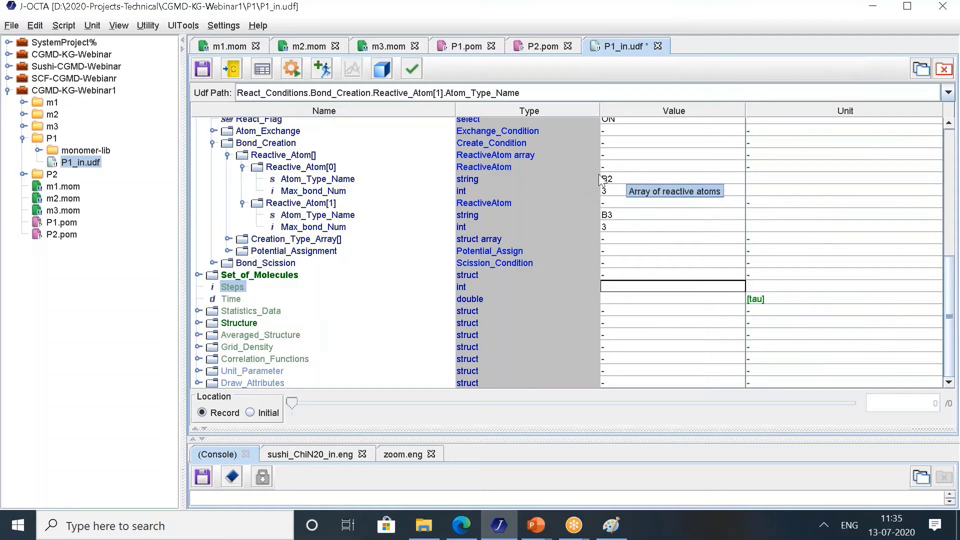
{"action": "left_click", "coordinate": [203, 70]}
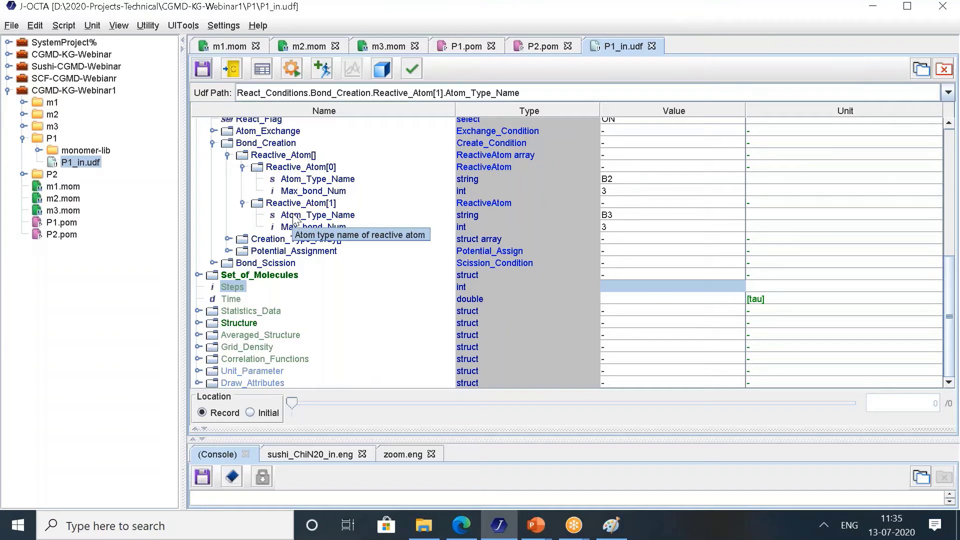
Expand Creation_Type_Array under Bond_Creation and add its first entry.
{"action": "left_click", "coordinate": [227, 240]}
{"action": "left_click", "coordinate": [243, 251]}
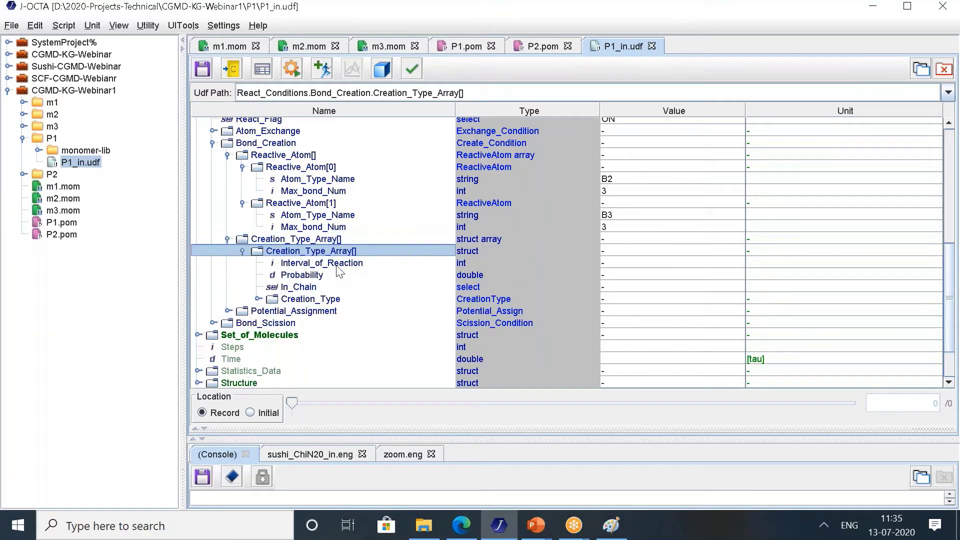
{"action": "mouse_move", "coordinate": [339, 270]}
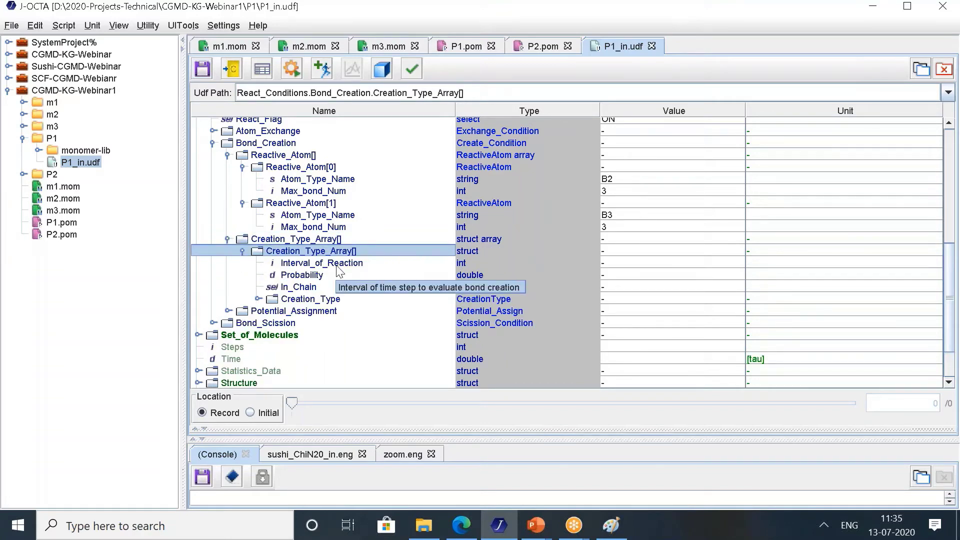
{"action": "left_click", "coordinate": [428, 263]}
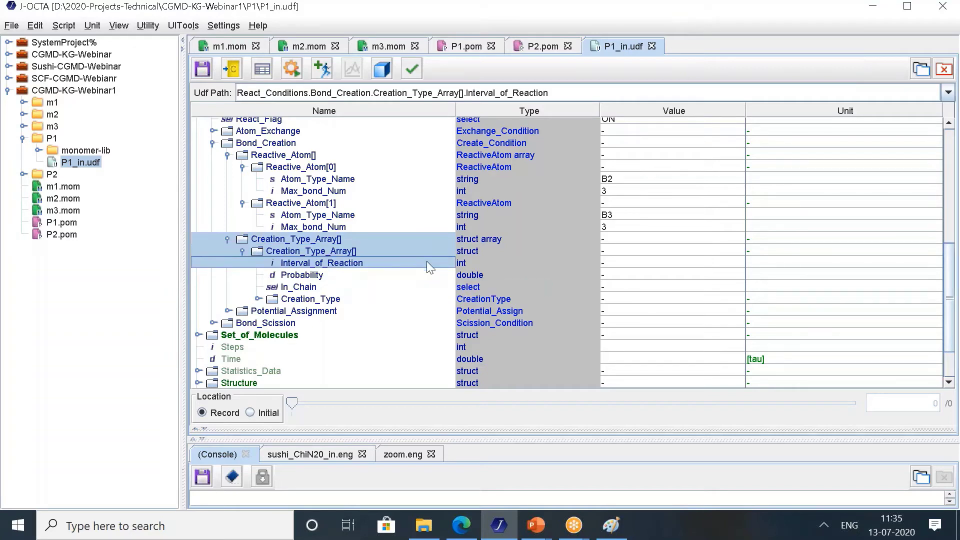
{"action": "left_click", "coordinate": [325, 250]}
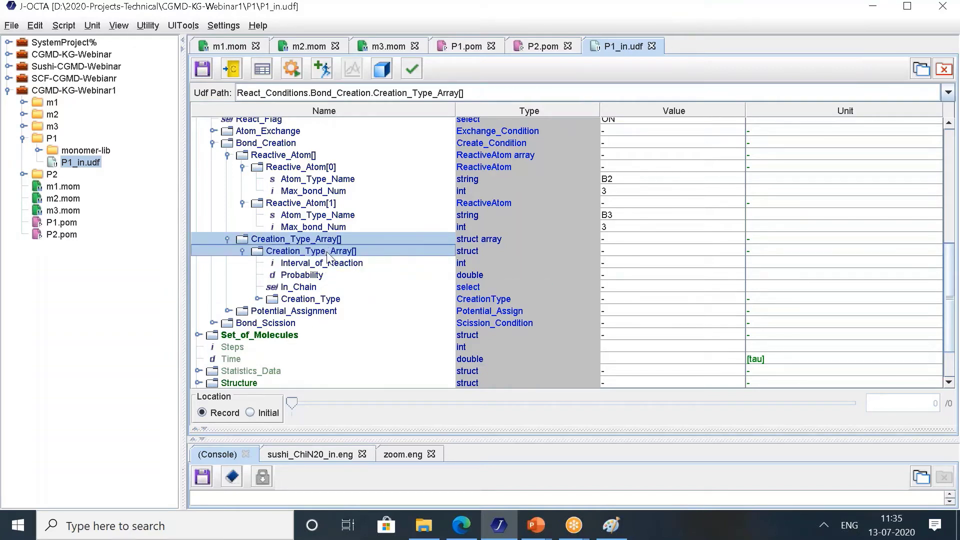
{"action": "double_click", "coordinate": [328, 253]}
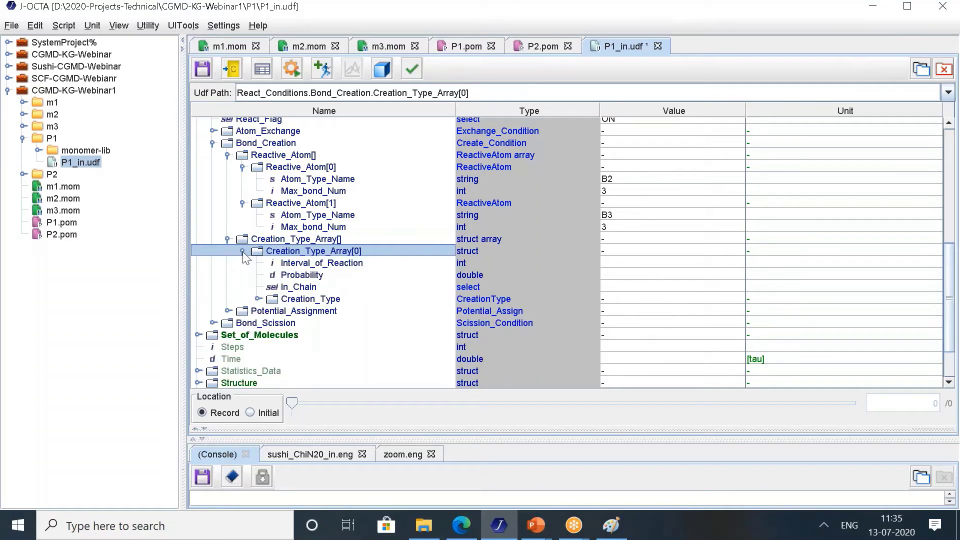
For the first creation type, set Interval_of_Reaction to 1, Probability to 1.0 and In_Chain to ON.
{"action": "left_click", "coordinate": [311, 261]}
{"action": "left_click", "coordinate": [645, 263]}
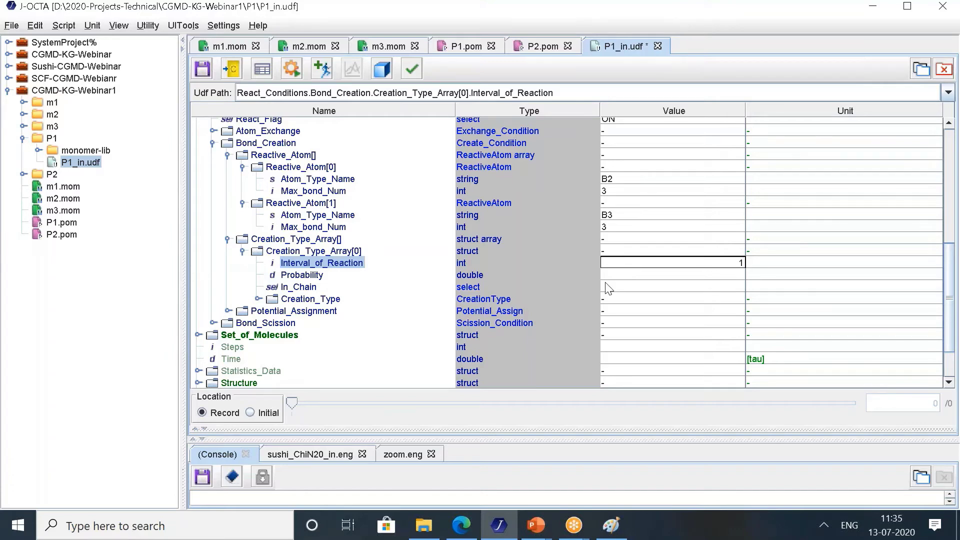
{"action": "key", "text": "Return"}
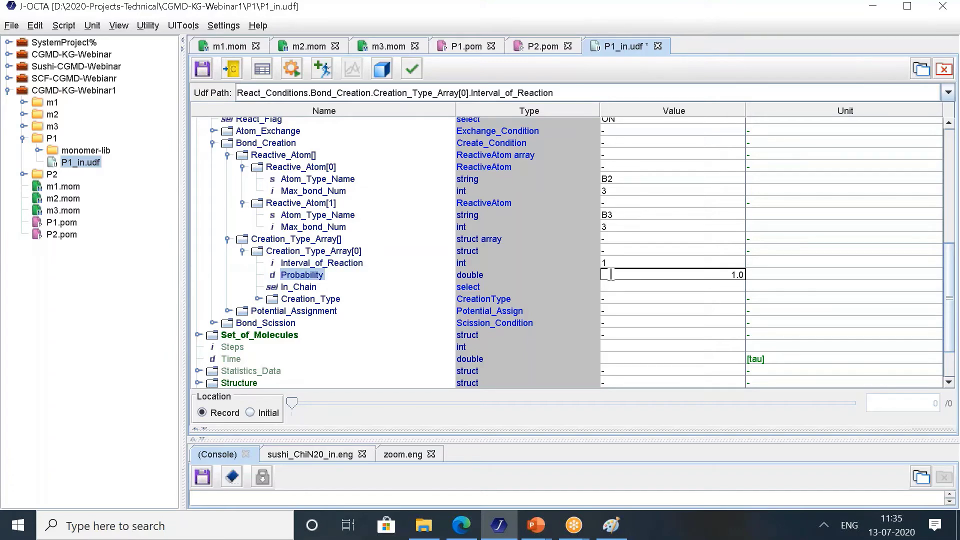
{"action": "left_click", "coordinate": [649, 286]}
{"action": "left_click", "coordinate": [737, 287]}
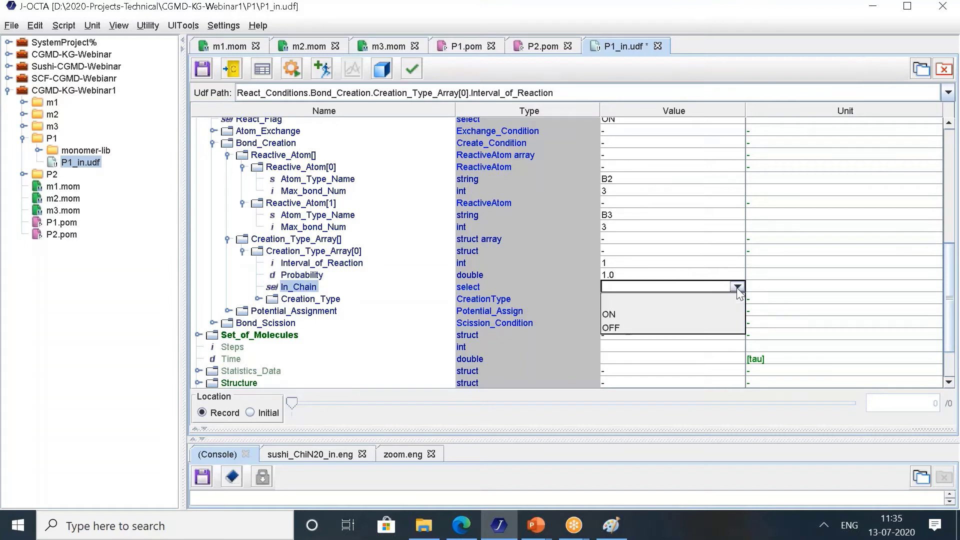
{"action": "left_click", "coordinate": [656, 313]}
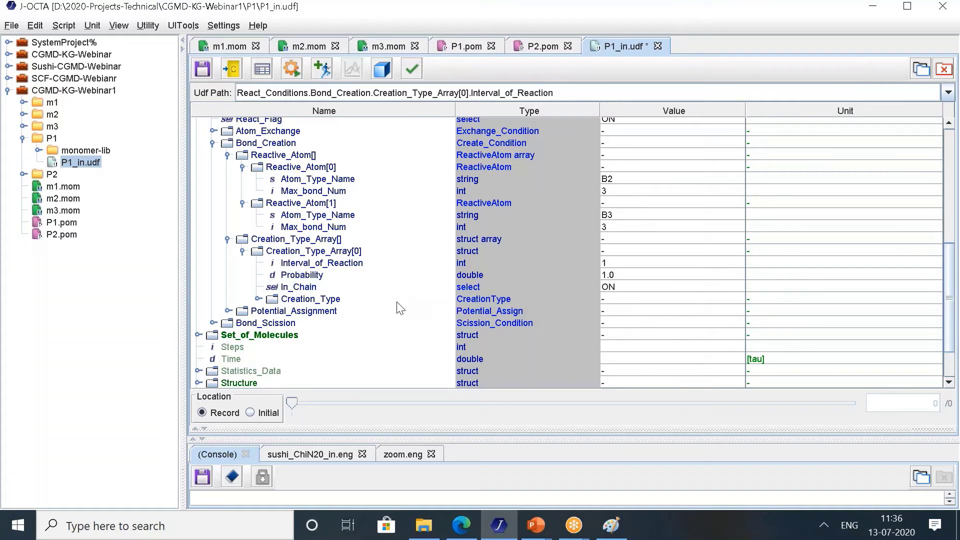
Expand Creation_Type of the first creation entry and set its Type_Keyword to Simple_Creation.
{"action": "left_click", "coordinate": [258, 300]}
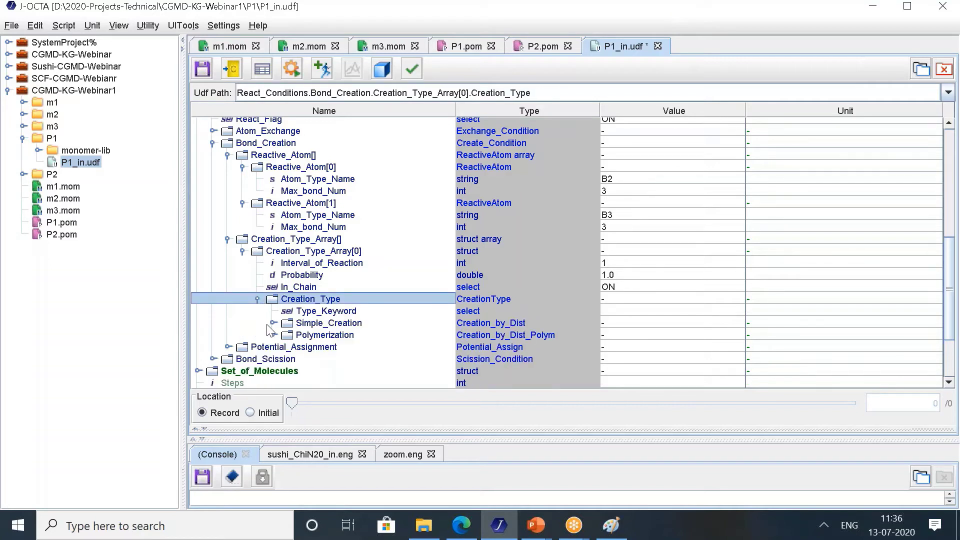
{"action": "left_click", "coordinate": [273, 323]}
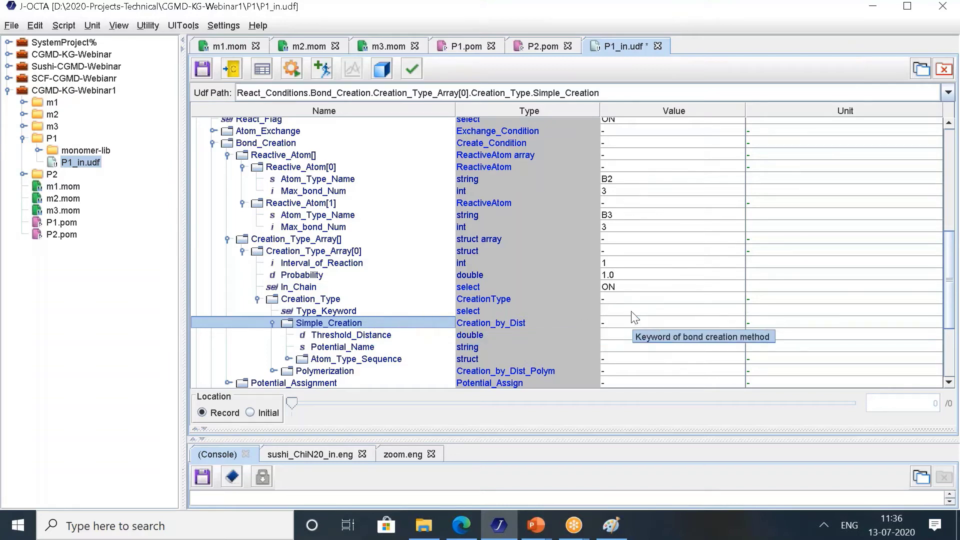
{"action": "left_click", "coordinate": [724, 311]}
{"action": "left_click", "coordinate": [738, 311]}
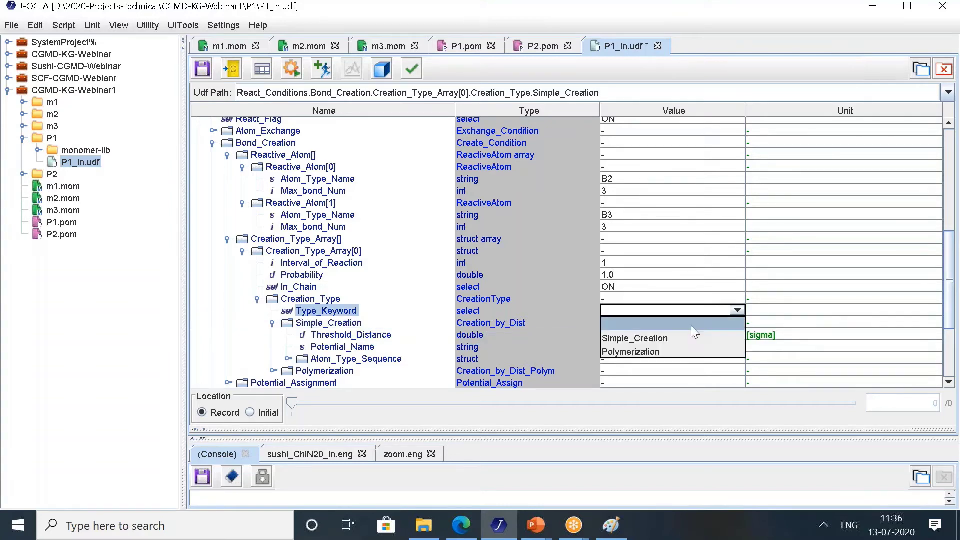
{"action": "left_click", "coordinate": [642, 333]}
{"action": "left_click", "coordinate": [674, 312]}
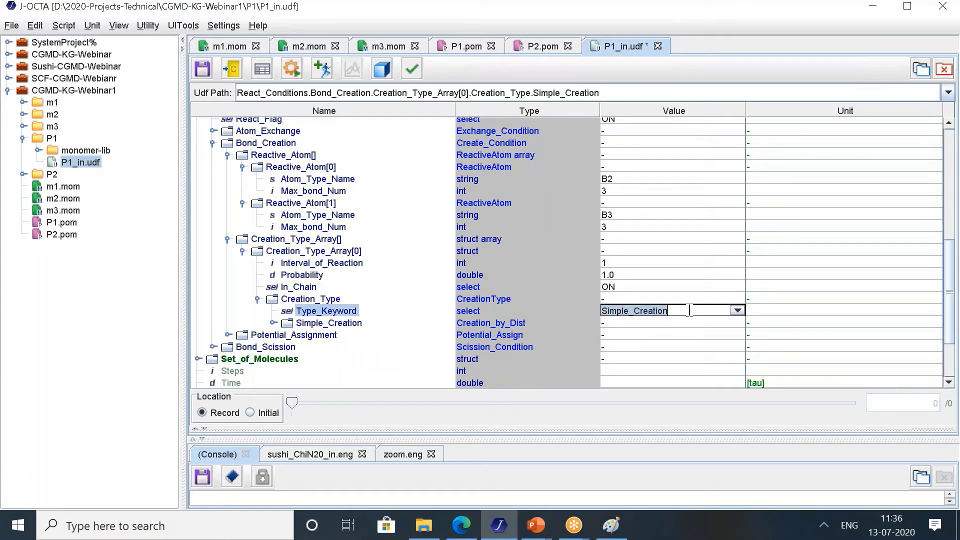
{"action": "left_click", "coordinate": [738, 310]}
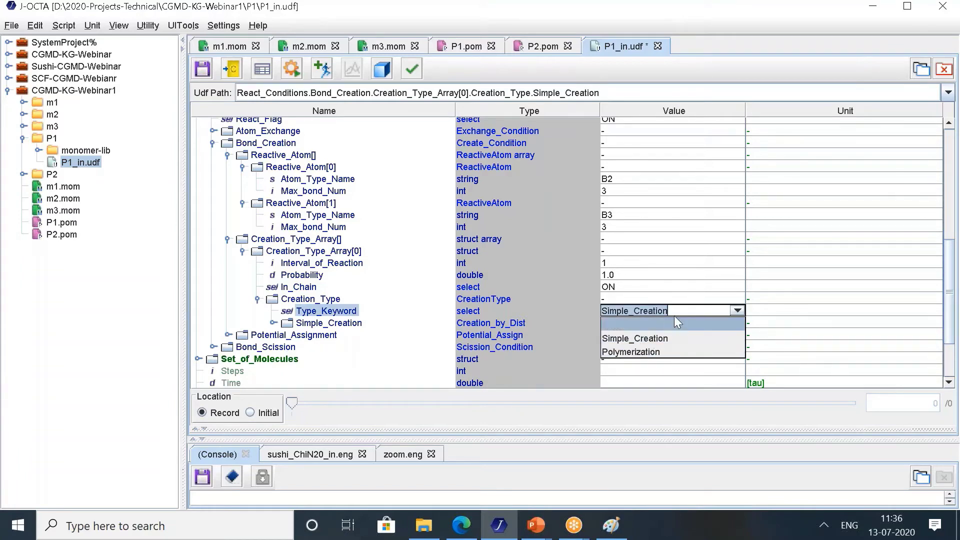
{"action": "left_click", "coordinate": [406, 335]}
Expand Simple_Creation and set its Threshold_Distance to 1.2 sigma.
{"action": "left_click", "coordinate": [273, 323]}
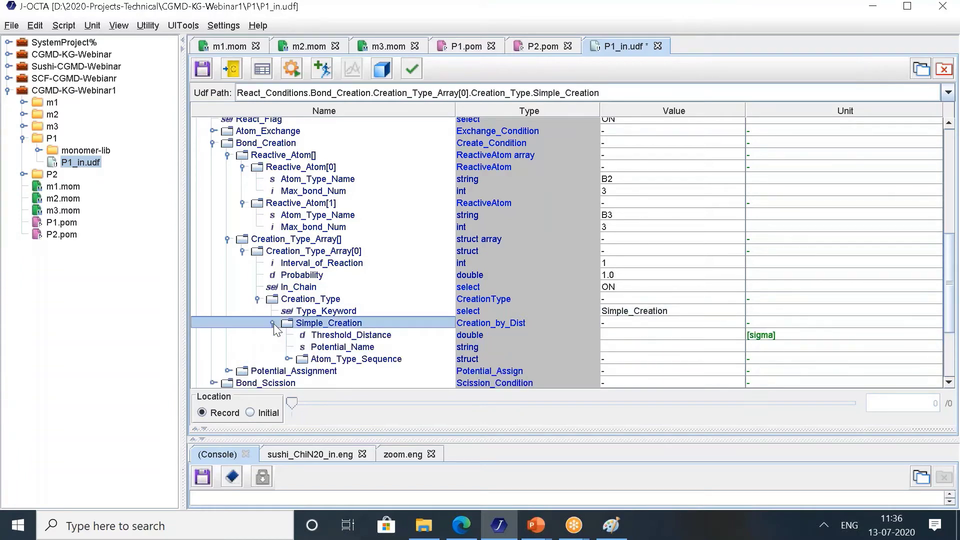
{"action": "mouse_move", "coordinate": [288, 347]}
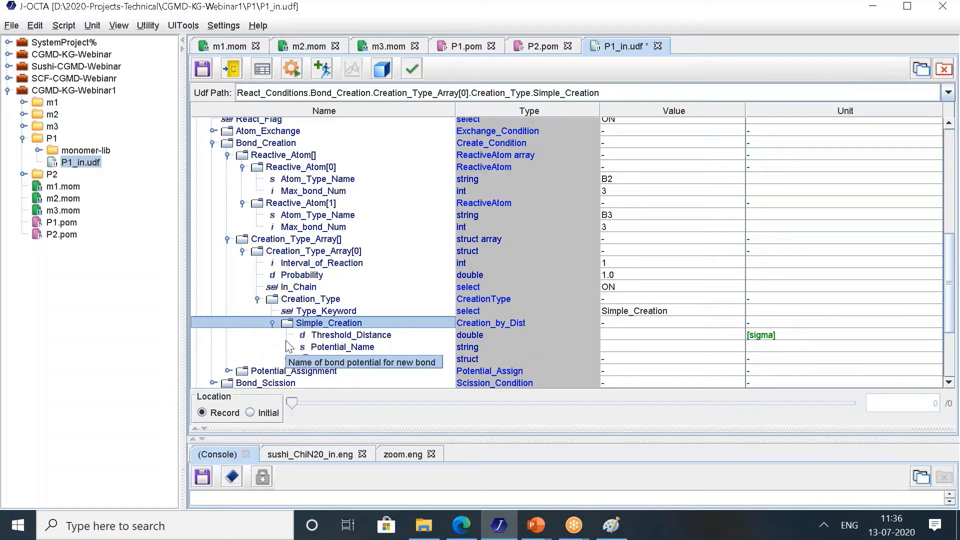
{"action": "left_click", "coordinate": [362, 339]}
{"action": "left_click", "coordinate": [602, 334]}
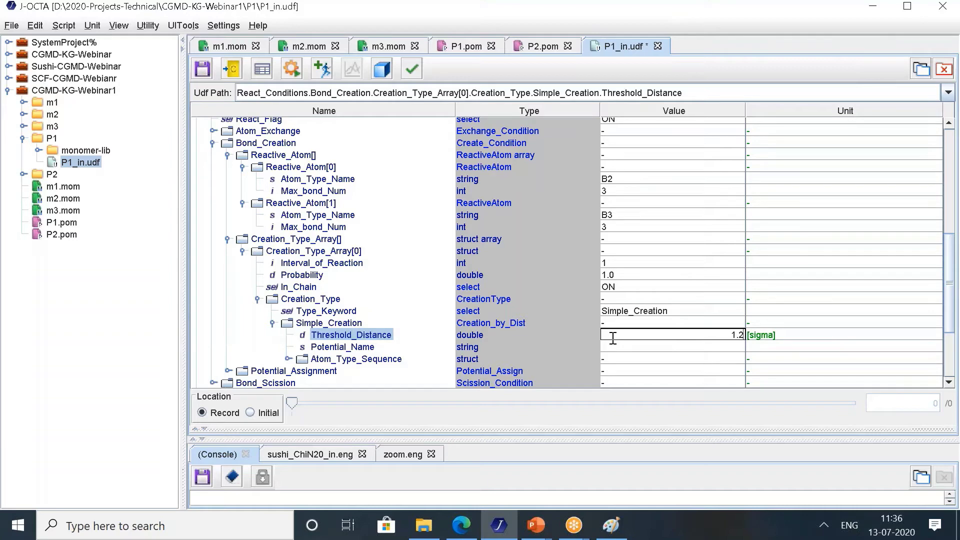
{"action": "left_click", "coordinate": [406, 371]}
Set the Potential_Name of Simple_Creation to B1-B2.
{"action": "left_click", "coordinate": [493, 349]}
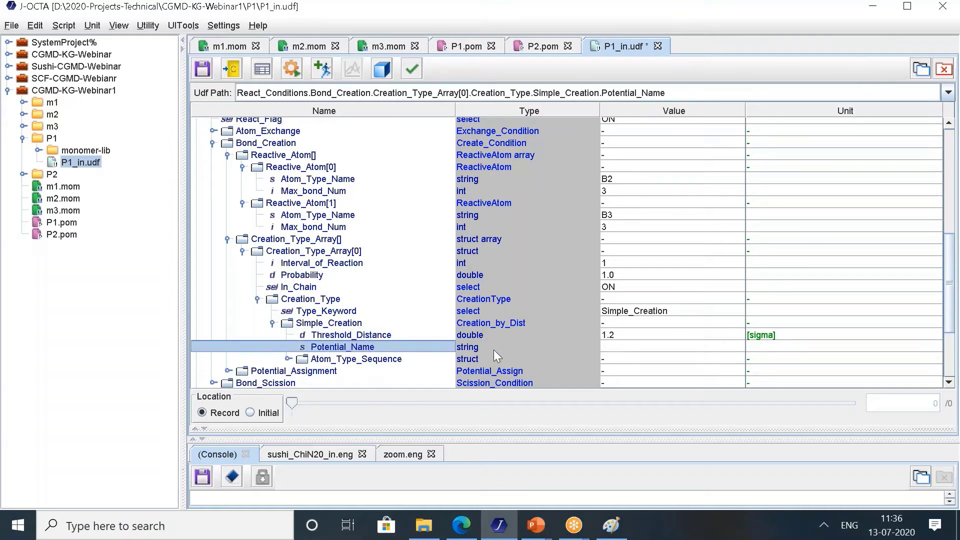
{"action": "left_click", "coordinate": [612, 348]}
{"action": "type", "text": "B"}
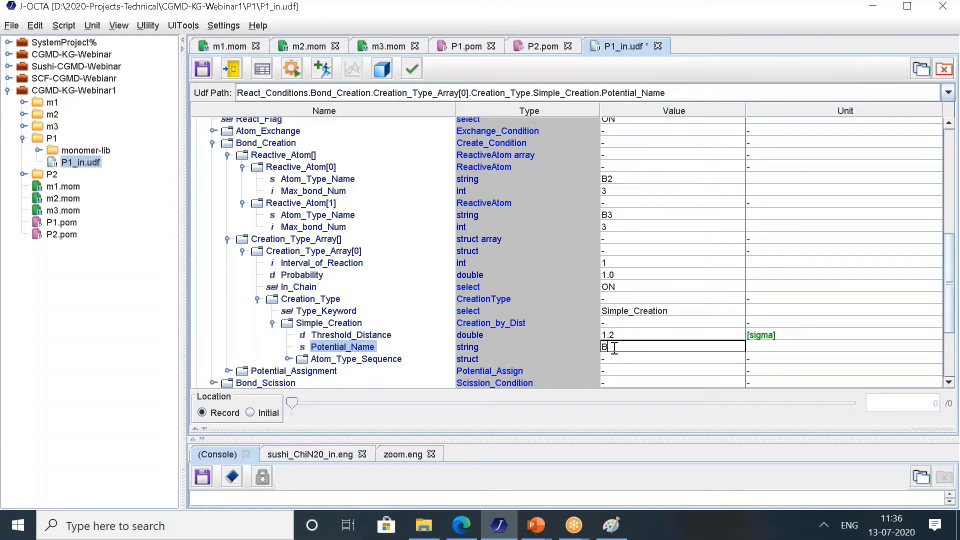
{"action": "type", "text": "1-B2"}
{"action": "key", "text": "Return"}
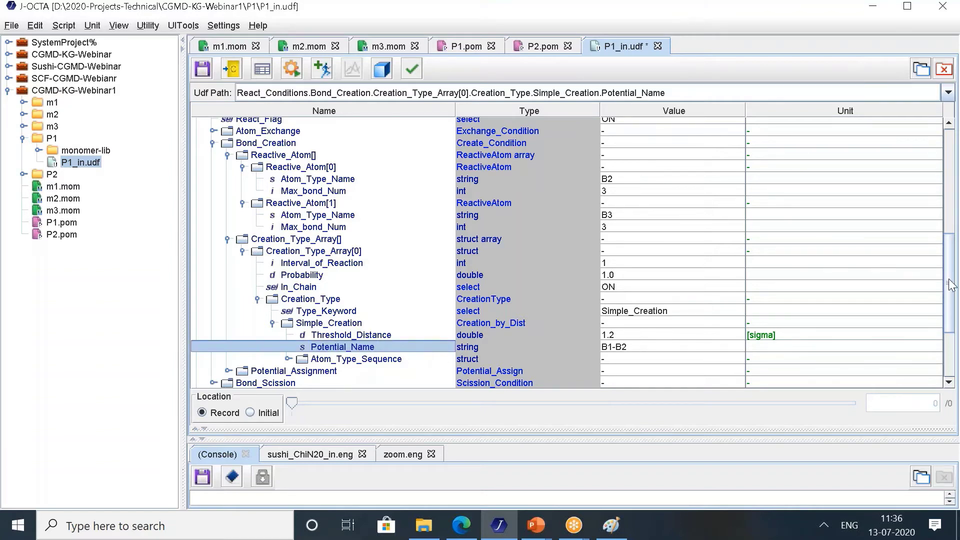
Expand Atom_Type_Sequence under Simple_Creation, set atom1 to B2 and atom2 to B3, and save P1_in.udf.
{"action": "left_click_drag", "start_coordinate": [950, 285], "coordinate": [946, 331]}
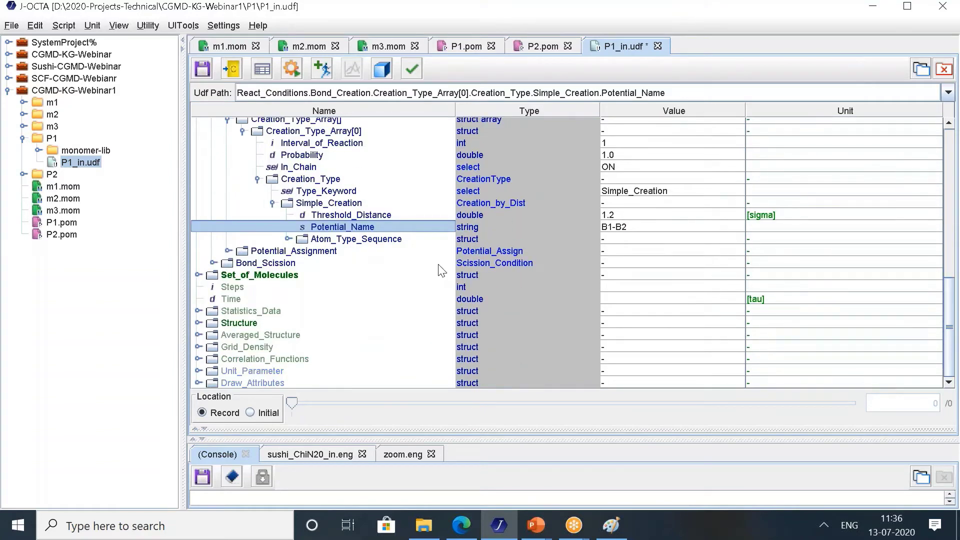
{"action": "left_click", "coordinate": [289, 239]}
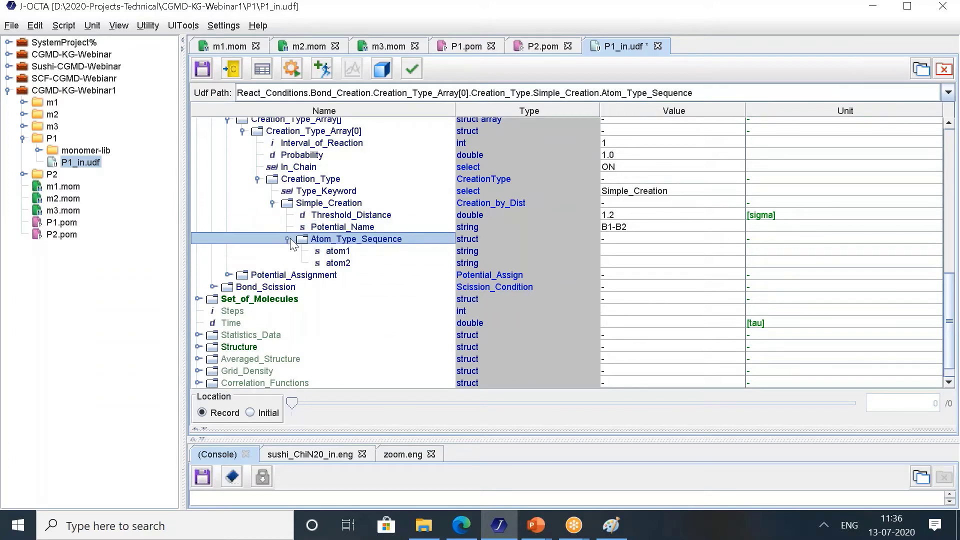
{"action": "left_click", "coordinate": [325, 251]}
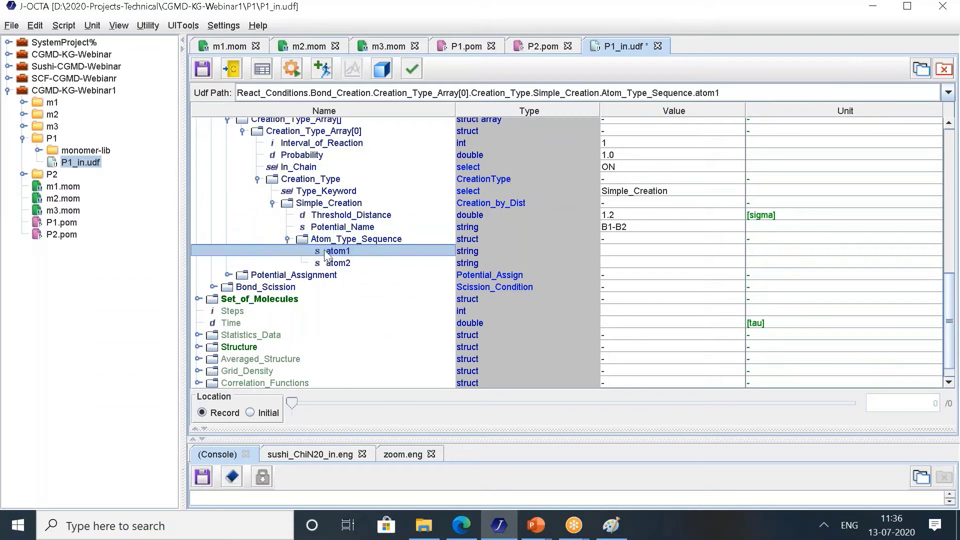
{"action": "left_click", "coordinate": [620, 251]}
{"action": "type", "text": "B2"}
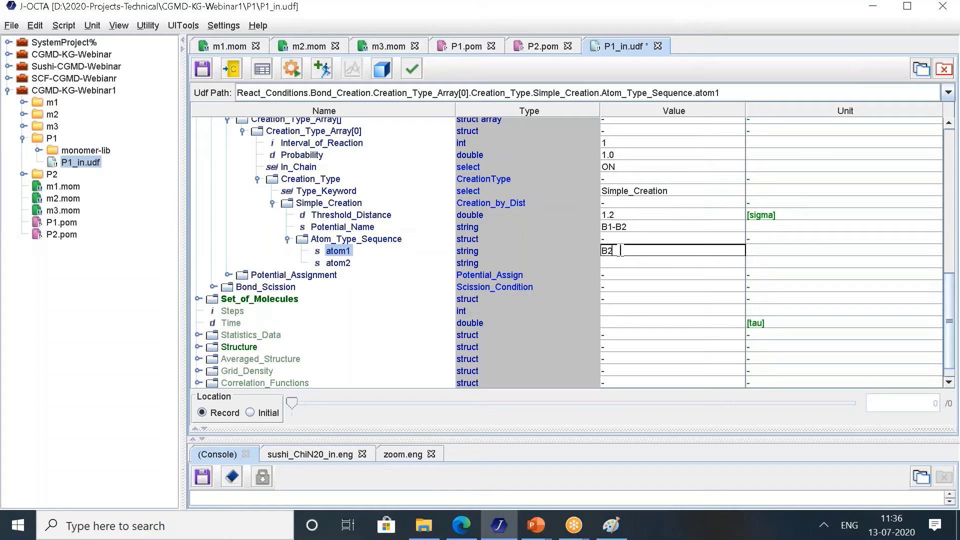
{"action": "left_click", "coordinate": [607, 265]}
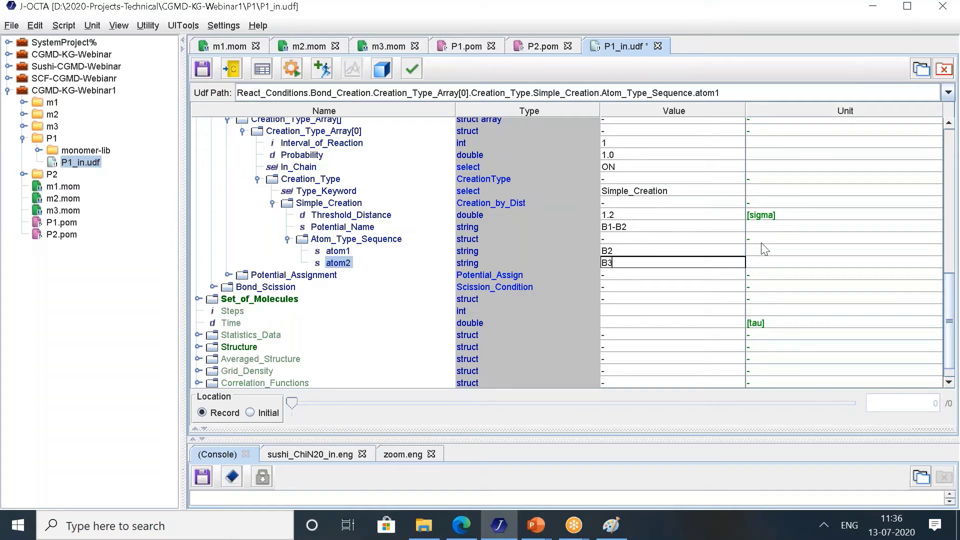
{"action": "left_click", "coordinate": [806, 263]}
{"action": "left_click", "coordinate": [203, 73]}
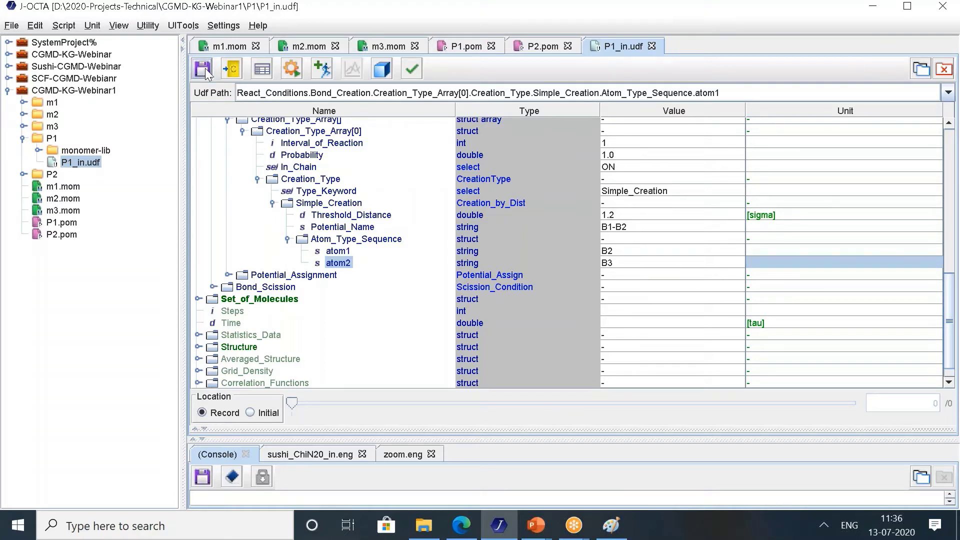
{"action": "left_click", "coordinate": [203, 71]}
Start the COGNAC calculation for P1_in.udf with a Parallel Number of 4.
{"action": "mouse_move", "coordinate": [950, 287]}
{"action": "left_mouse_down"}
{"action": "mouse_move", "coordinate": [948, 170]}
{"action": "mouse_move", "coordinate": [938, 137]}
{"action": "mouse_move", "coordinate": [939, 278]}
{"action": "left_mouse_up"}
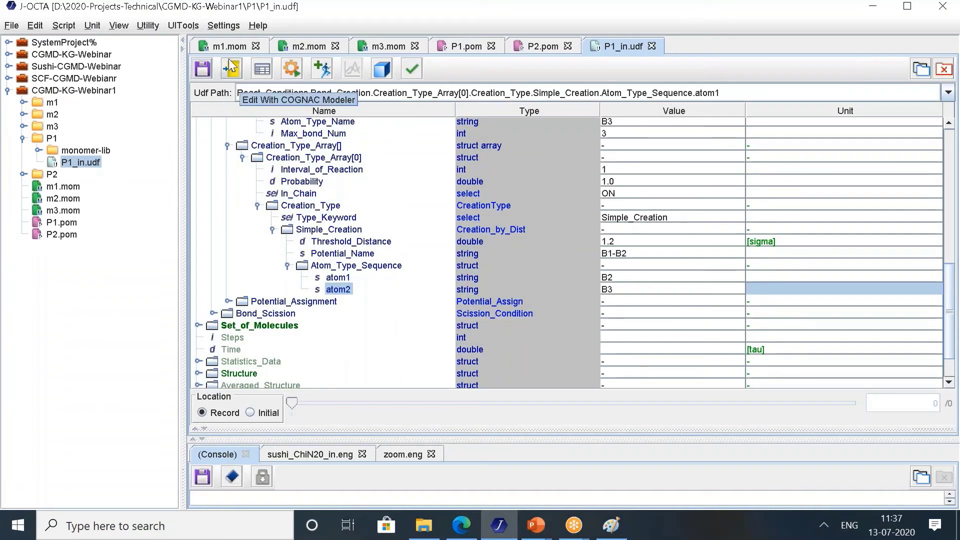
{"action": "left_click", "coordinate": [290, 73]}
{"action": "left_click", "coordinate": [35, 80]}
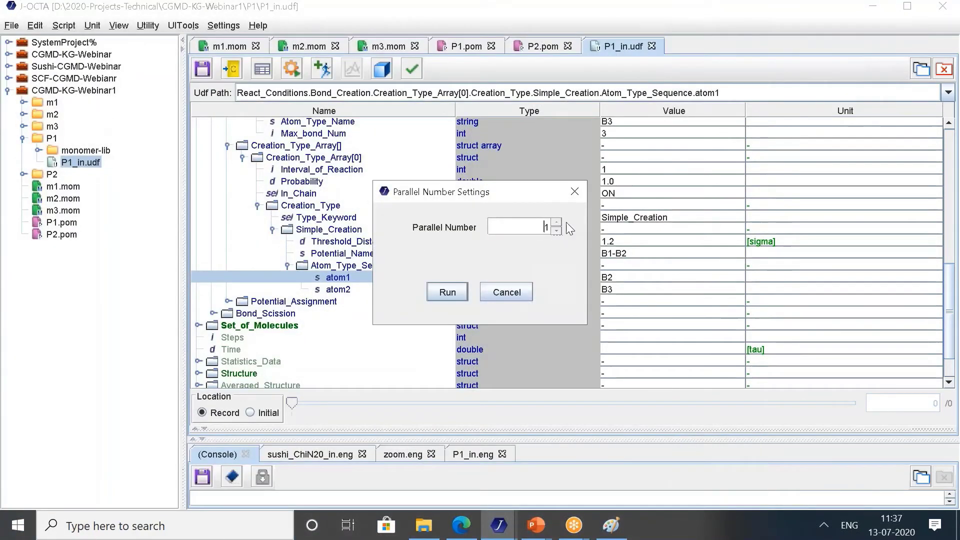
{"action": "left_click", "coordinate": [556, 222]}
{"action": "left_click", "coordinate": [556, 222]}
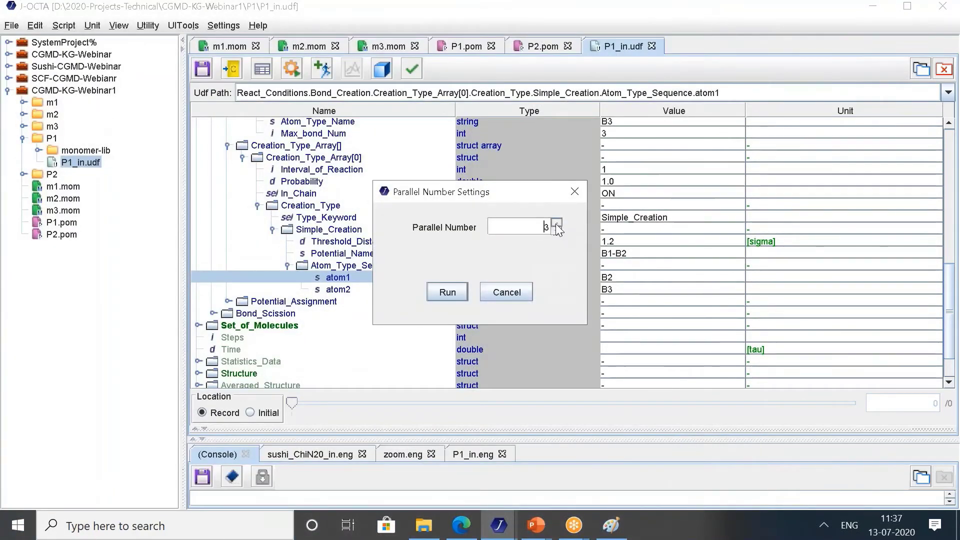
{"action": "left_click", "coordinate": [556, 222]}
{"action": "left_click", "coordinate": [457, 291]}
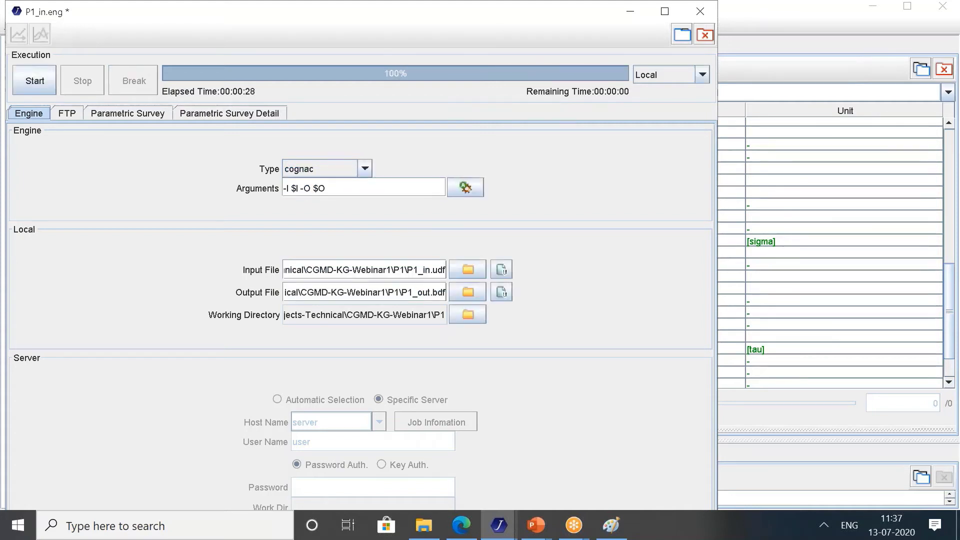
Move the P1_in.eng execution window clear of the screen edge and close it after the run.
{"action": "double_click", "coordinate": [176, 19]}
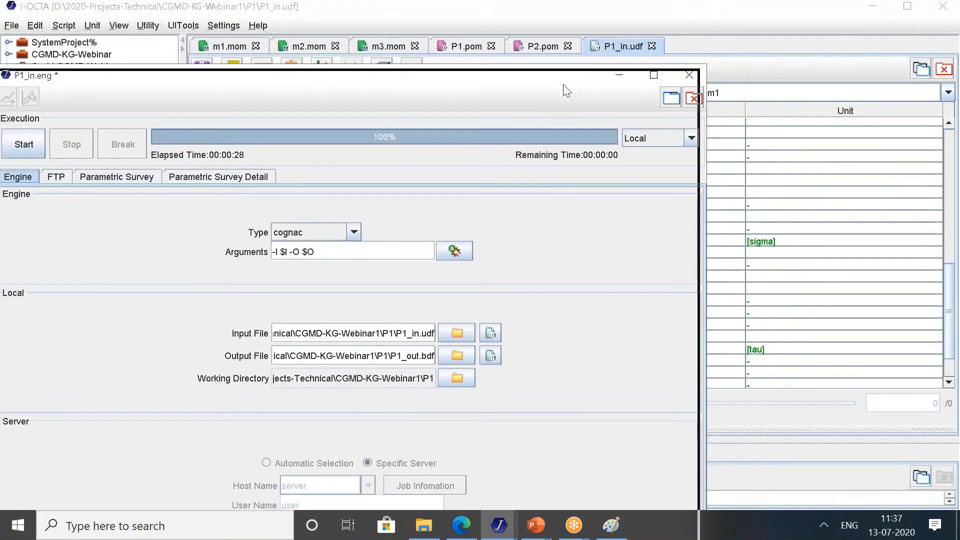
{"action": "left_click_drag", "start_coordinate": [569, 67], "coordinate": [662, 90]}
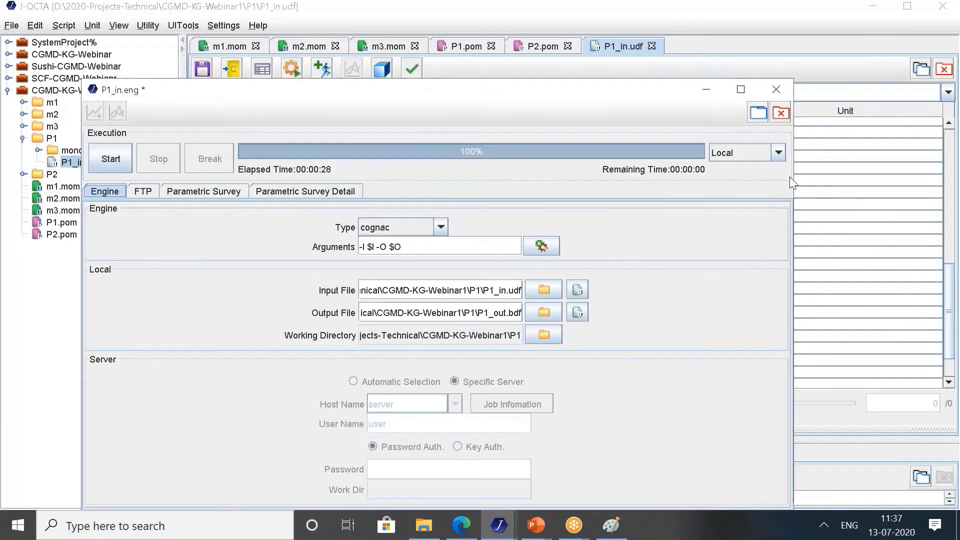
{"action": "left_click", "coordinate": [778, 90]}
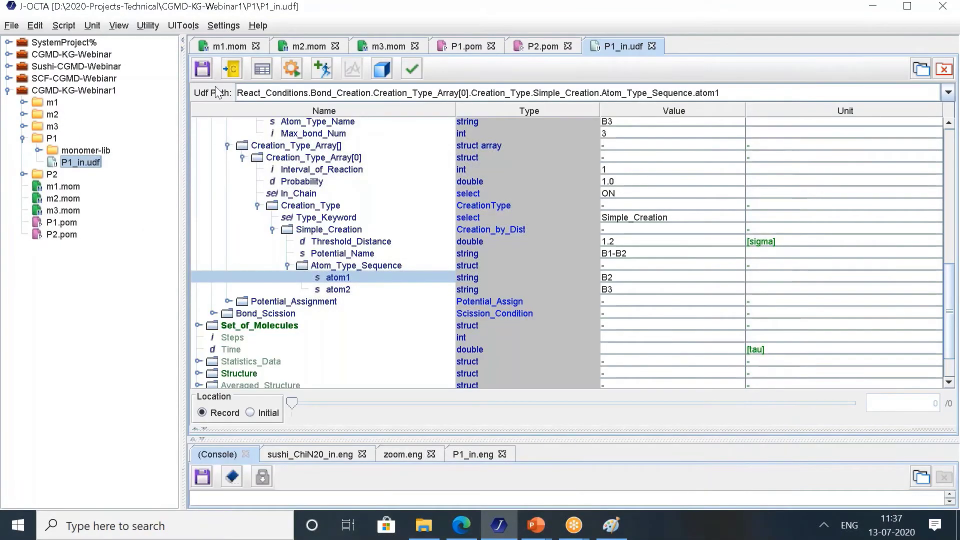
Refresh the P1 folder's contents in the project tree and open the output file P1_out.bdf.
{"action": "left_click", "coordinate": [38, 151]}
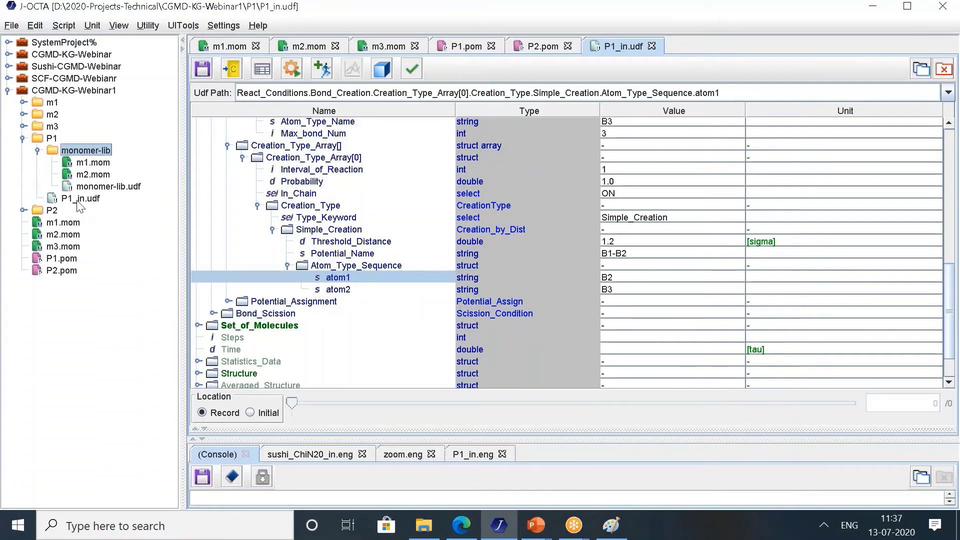
{"action": "left_click", "coordinate": [37, 150]}
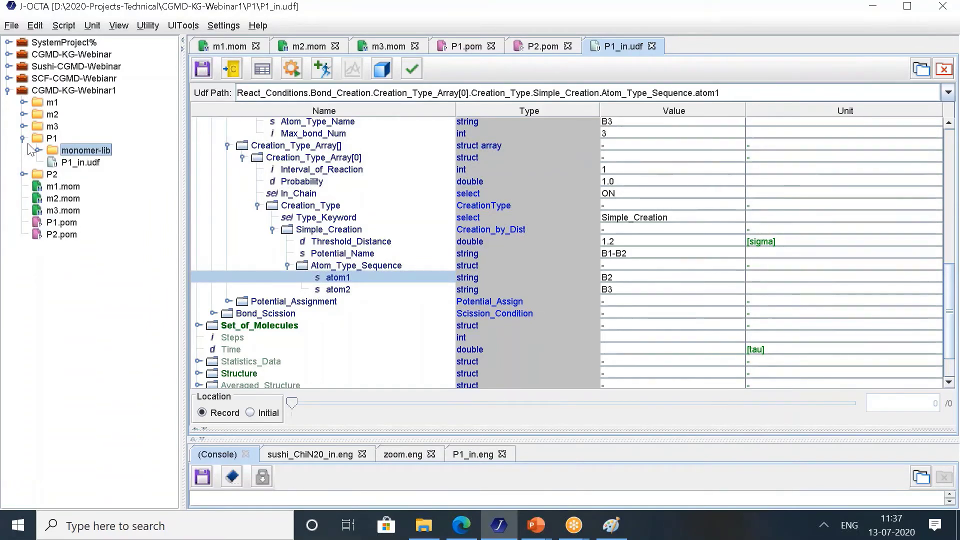
{"action": "left_click", "coordinate": [22, 138]}
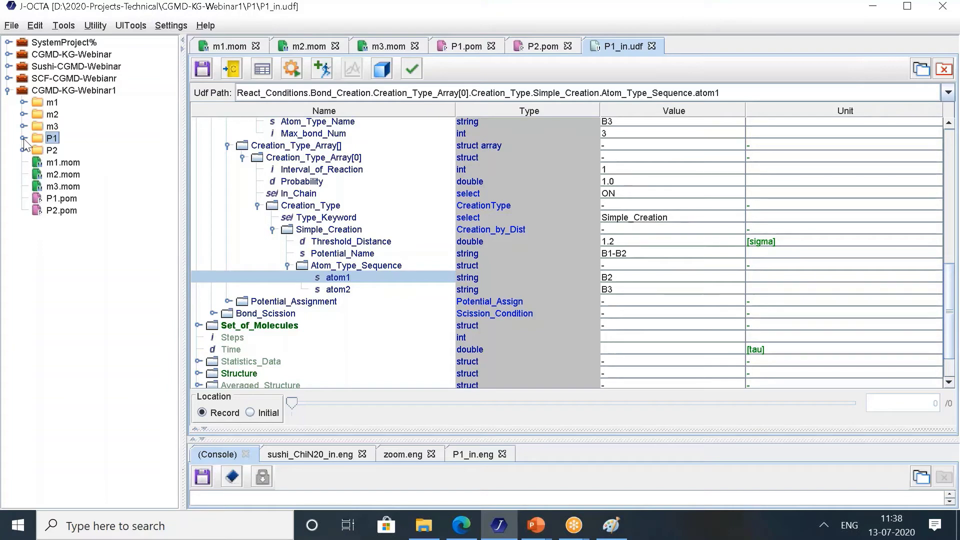
{"action": "left_click", "coordinate": [22, 139]}
{"action": "double_click", "coordinate": [52, 151]}
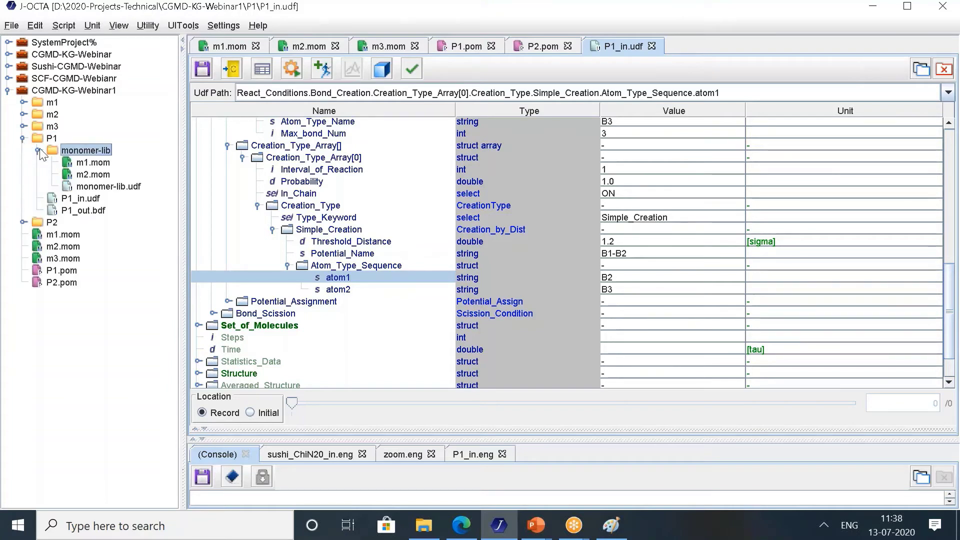
{"action": "left_click", "coordinate": [84, 211]}
{"action": "double_click", "coordinate": [84, 211]}
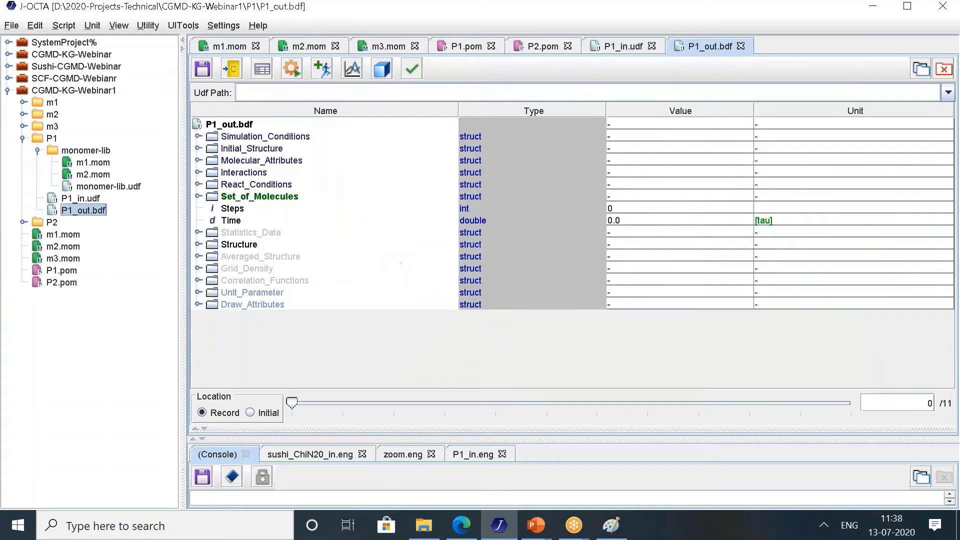
Draw all molecules of P1_out.bdf as Ball-Stick with Atom boundary and play the trajectory in the 3D view.
{"action": "left_click", "coordinate": [382, 73]}
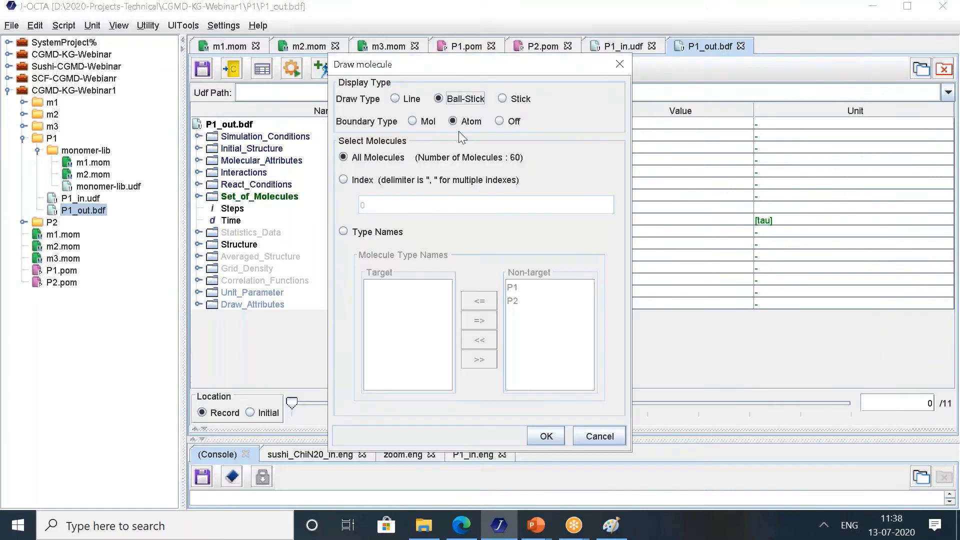
{"action": "left_click", "coordinate": [546, 436]}
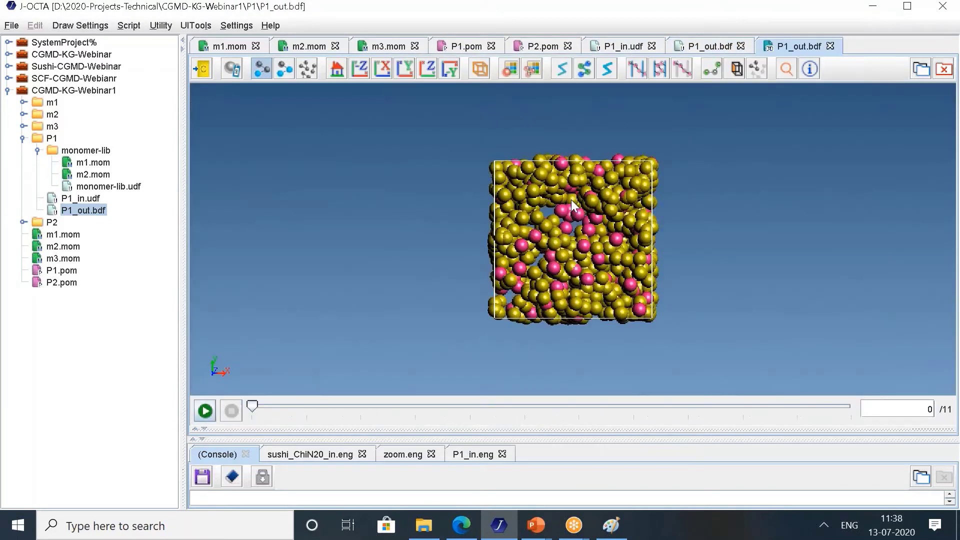
{"action": "mouse_move", "coordinate": [571, 199]}
{"action": "left_mouse_down"}
{"action": "mouse_move", "coordinate": [557, 223]}
{"action": "mouse_move", "coordinate": [568, 230]}
{"action": "mouse_move", "coordinate": [623, 178]}
{"action": "mouse_move", "coordinate": [584, 201]}
{"action": "mouse_move", "coordinate": [599, 206]}
{"action": "left_mouse_up"}
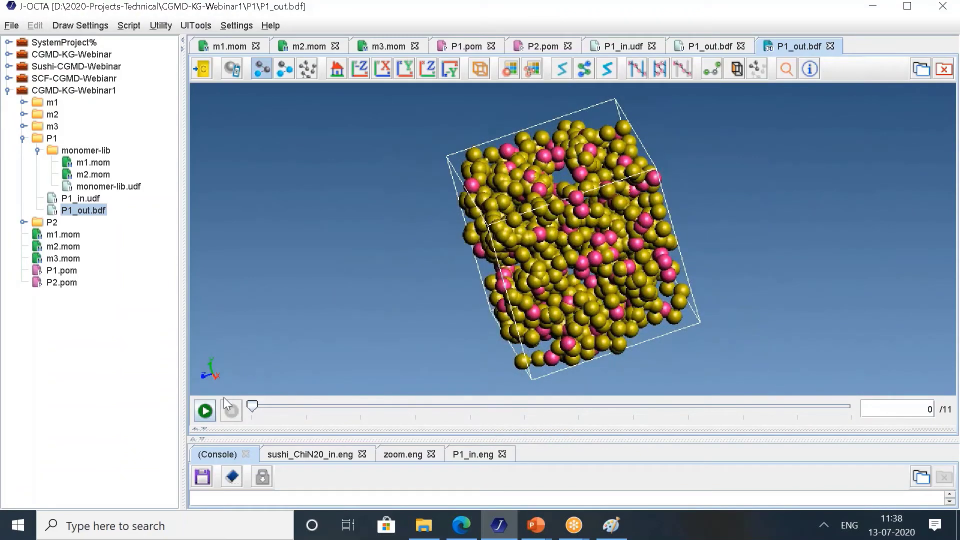
{"action": "left_click", "coordinate": [205, 410]}
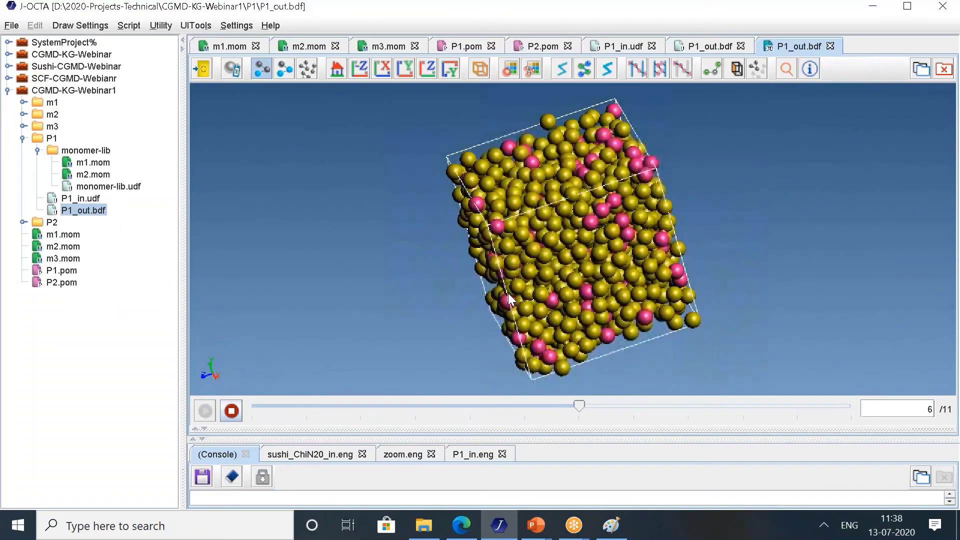
Return to the P1_out.bdf data and redraw all molecules of the last record with the Stick draw type.
{"action": "right_click", "coordinate": [95, 213]}
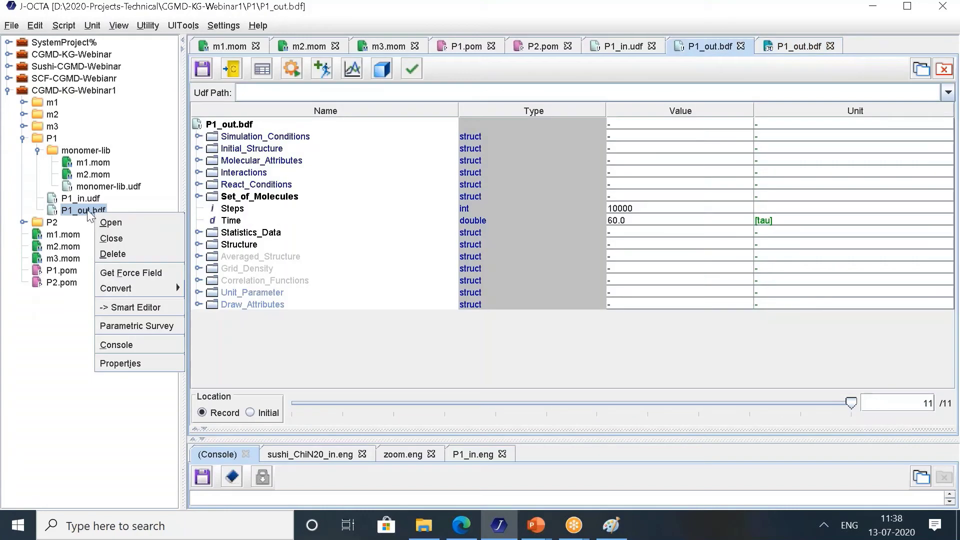
{"action": "left_click", "coordinate": [382, 73]}
{"action": "left_click", "coordinate": [459, 277]}
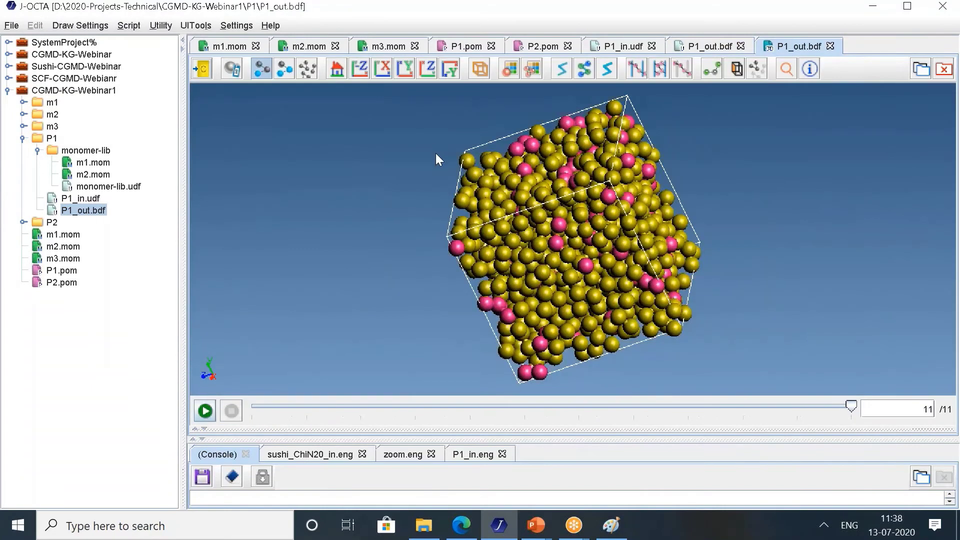
{"action": "double_click", "coordinate": [88, 208]}
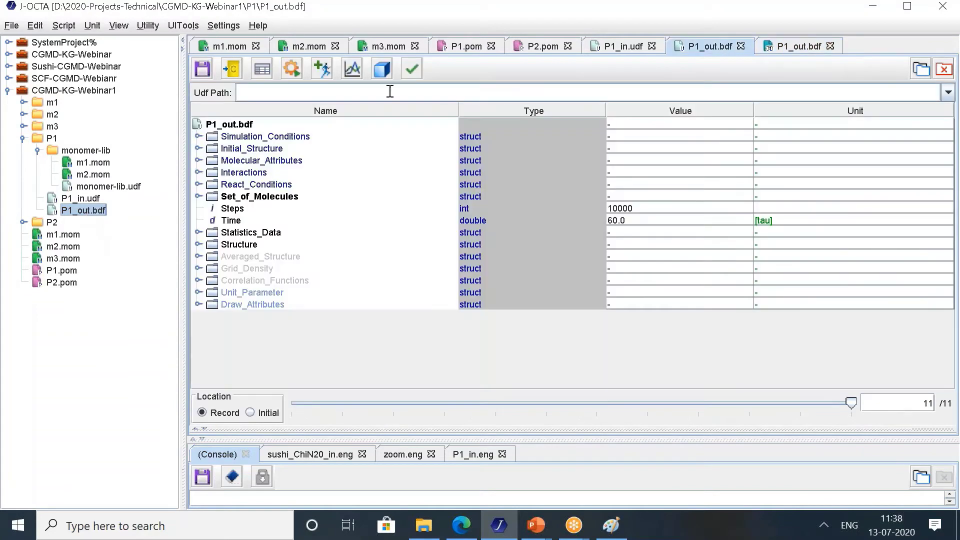
{"action": "left_click", "coordinate": [382, 68]}
{"action": "left_click", "coordinate": [497, 277]}
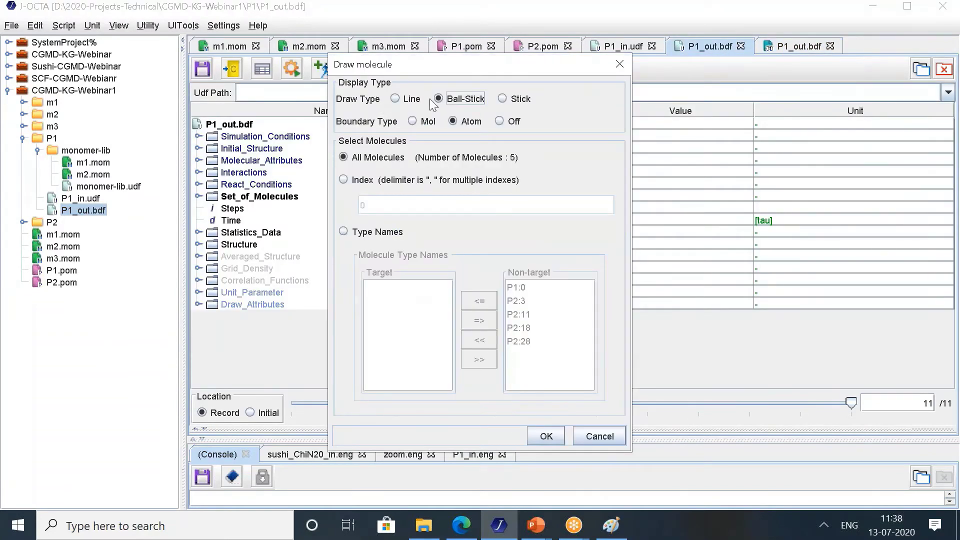
{"action": "left_click", "coordinate": [515, 99]}
{"action": "left_click", "coordinate": [539, 436]}
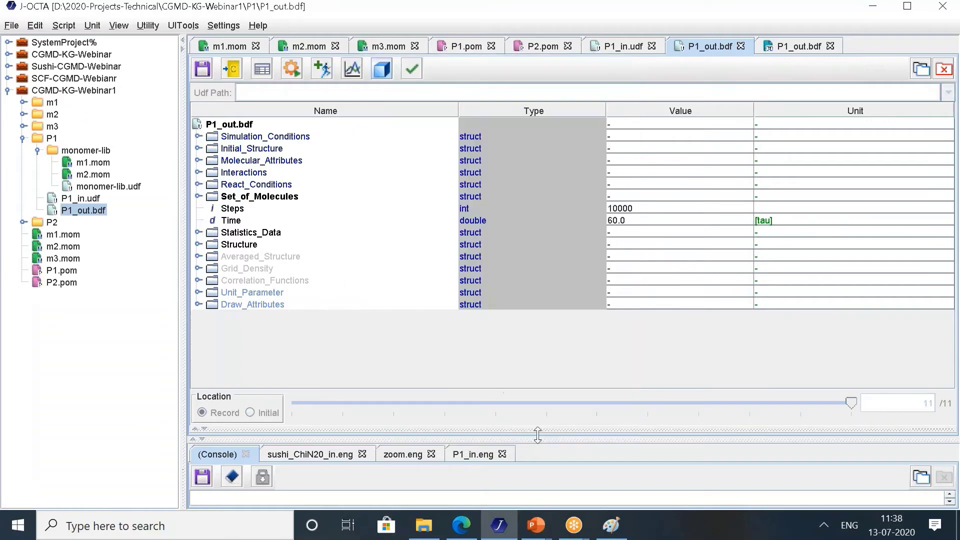
Play the trajectory in the stick view and examine the bonded network from several angles.
{"action": "left_click_drag", "start_coordinate": [528, 280], "coordinate": [577, 221]}
{"action": "left_click", "coordinate": [205, 411]}
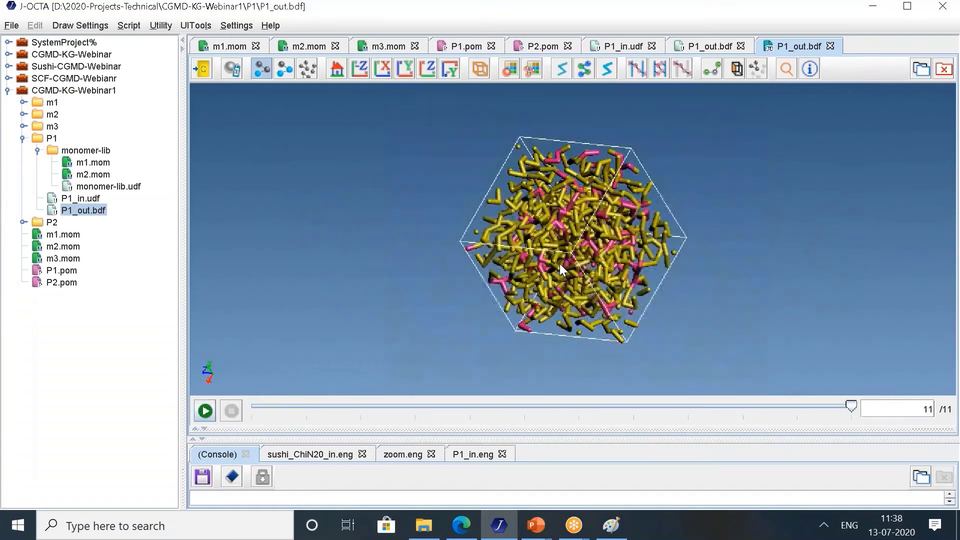
{"action": "left_click_drag", "start_coordinate": [560, 263], "coordinate": [553, 232]}
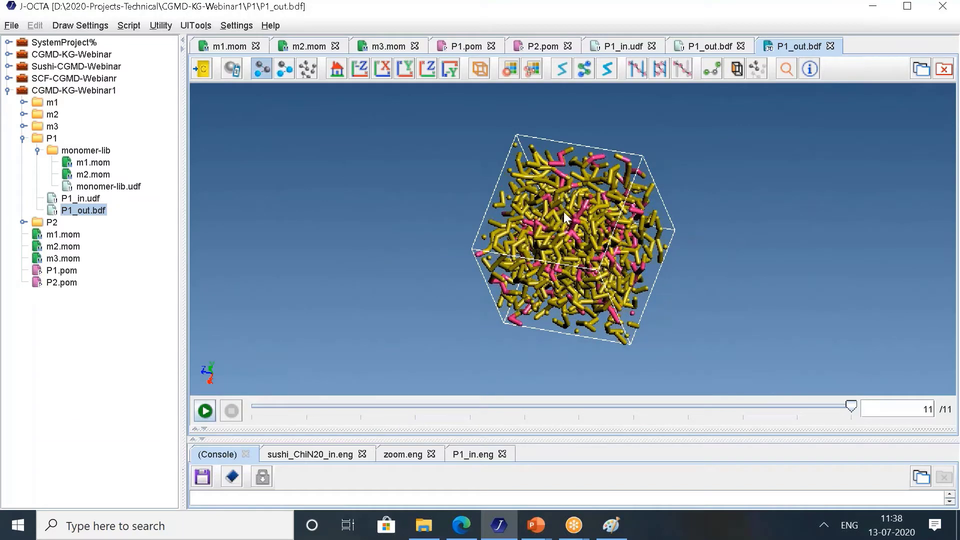
{"action": "left_click_drag", "start_coordinate": [586, 230], "coordinate": [491, 209]}
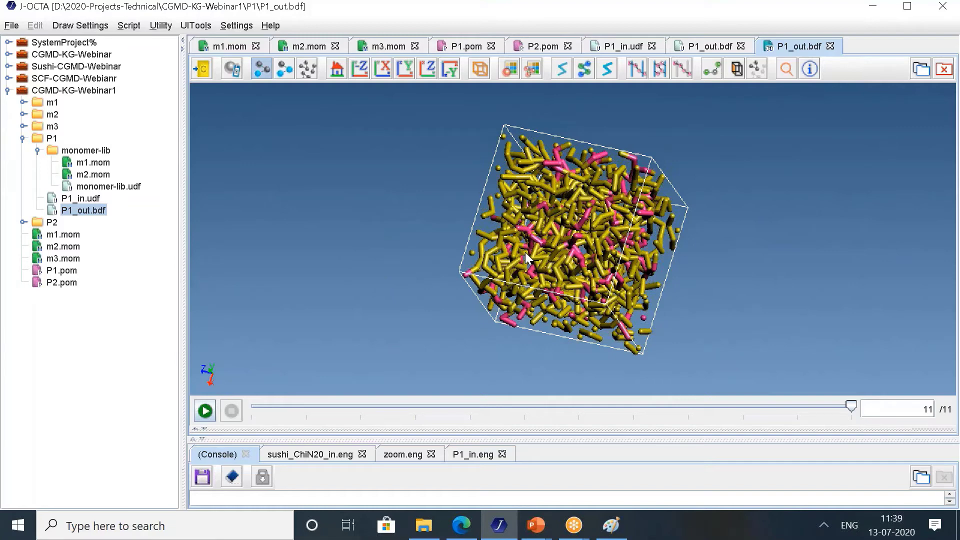
Reopen the P1_out.bdf data and set the Deformation method under Dynamics_Conditions to Cell_Deformation.
{"action": "left_click", "coordinate": [92, 216]}
{"action": "double_click", "coordinate": [93, 212]}
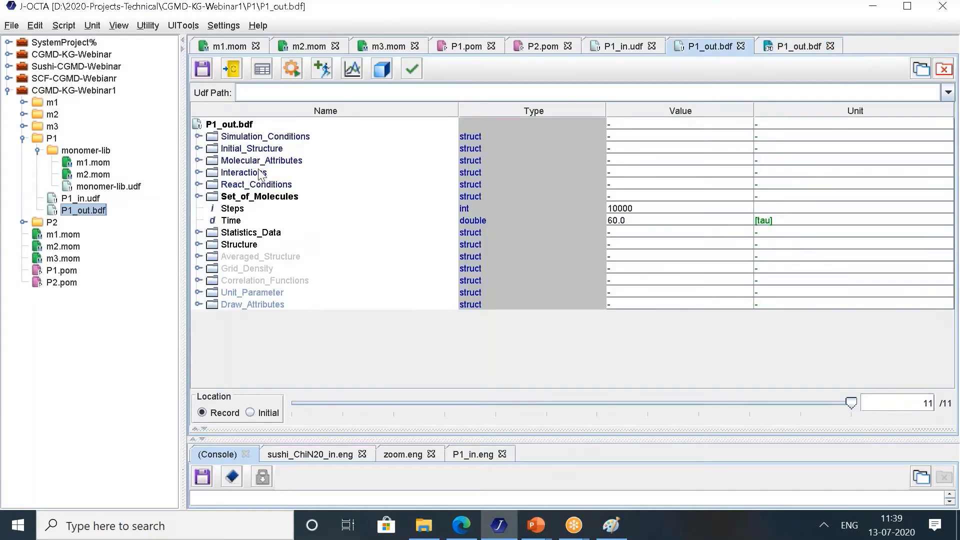
{"action": "mouse_move", "coordinate": [259, 174]}
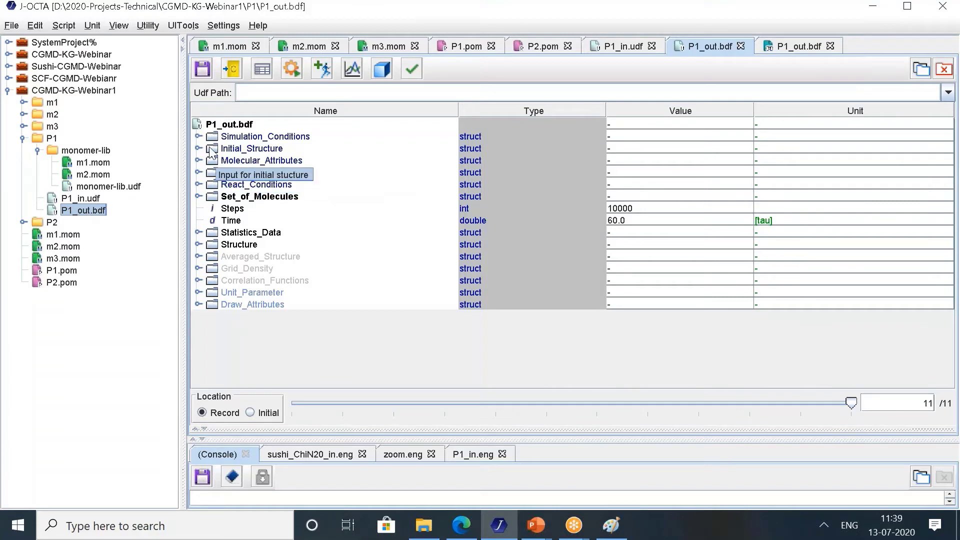
{"action": "left_click", "coordinate": [199, 137]}
{"action": "left_click", "coordinate": [214, 149]}
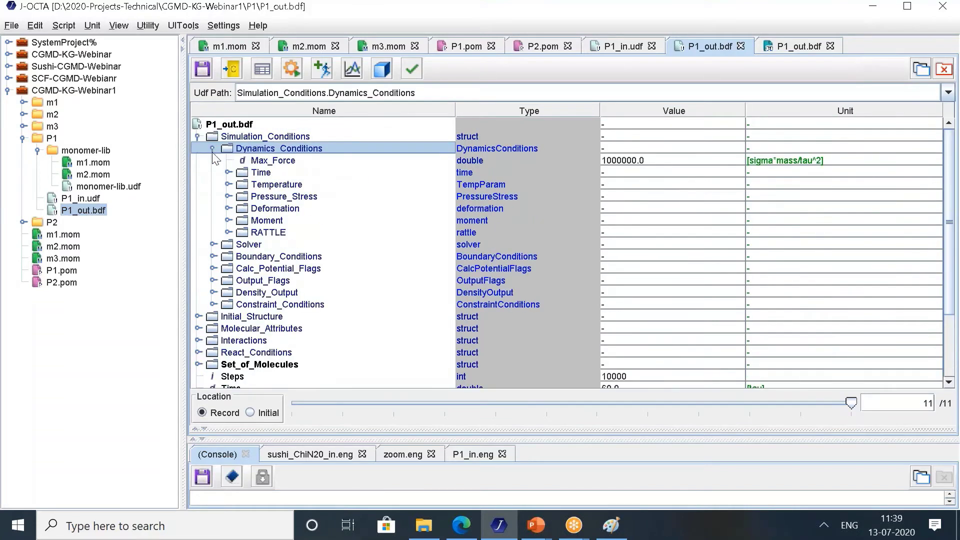
{"action": "left_click", "coordinate": [229, 209]}
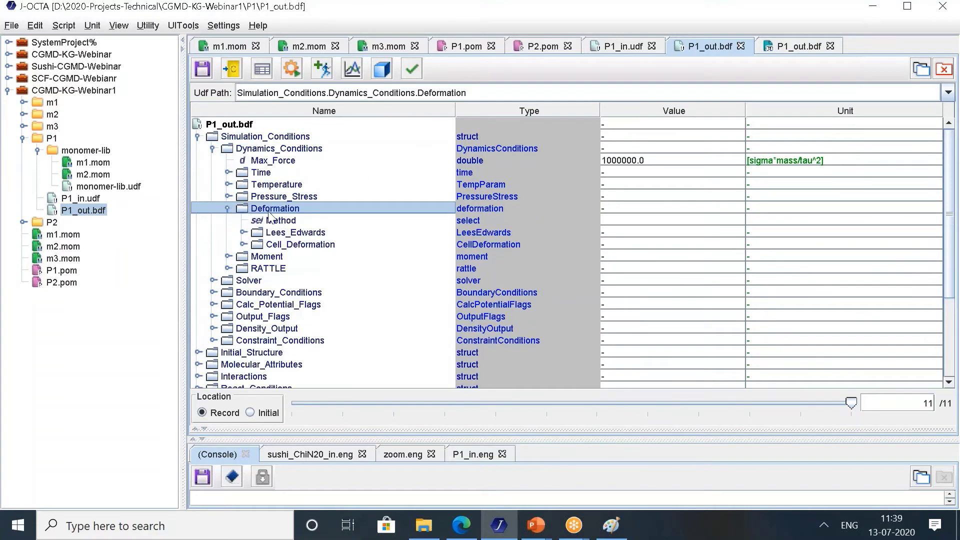
{"action": "left_click", "coordinate": [272, 221]}
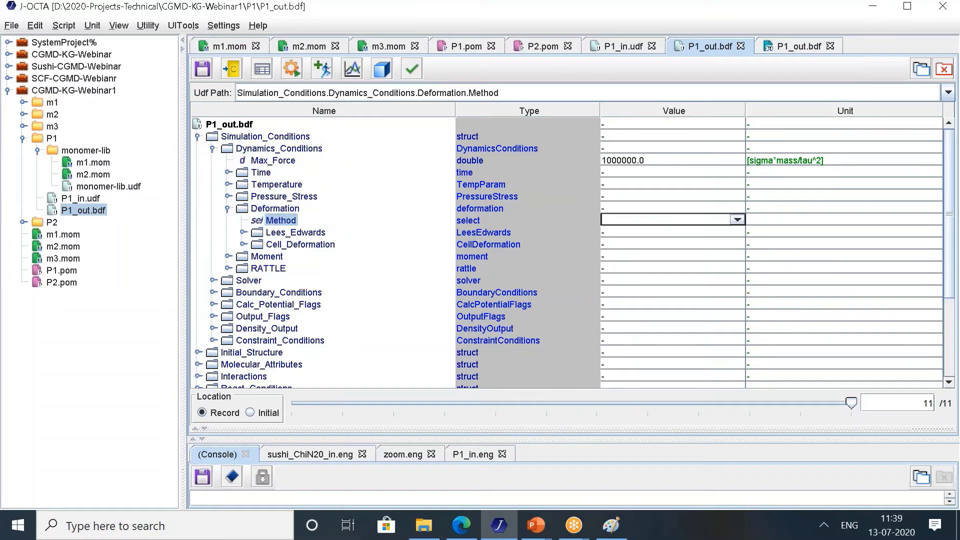
{"action": "left_click", "coordinate": [734, 219]}
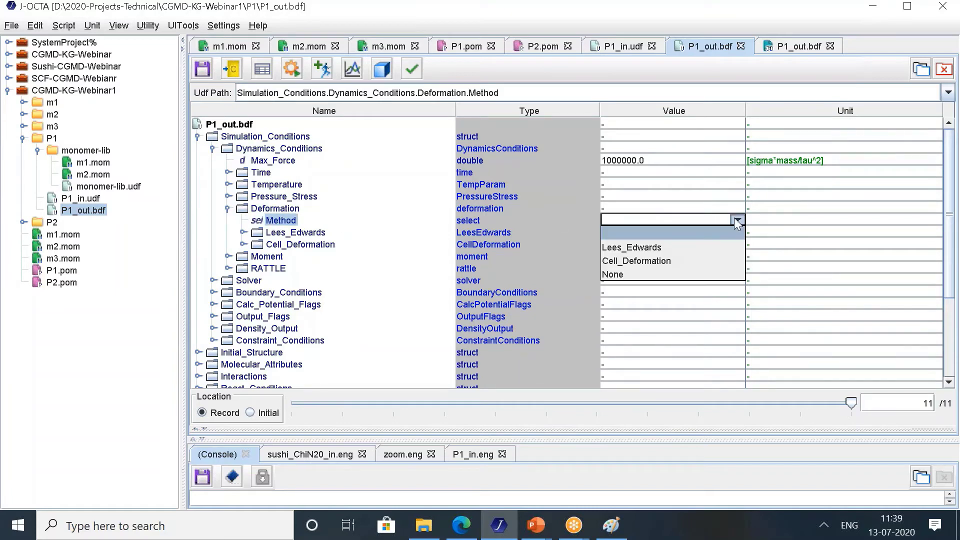
{"action": "left_click", "coordinate": [646, 260]}
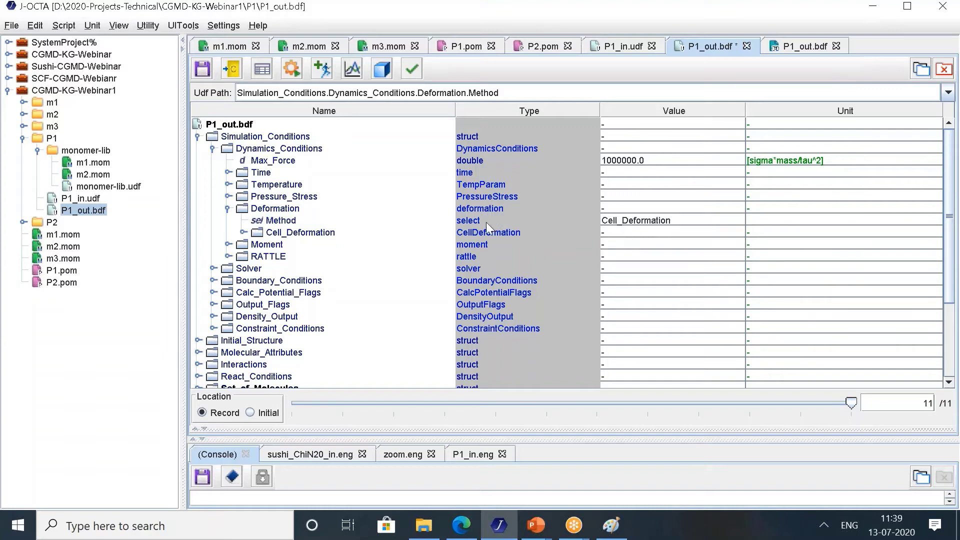
Set the method inside Cell_Deformation to Simple_Elongation.
{"action": "left_click", "coordinate": [243, 232]}
{"action": "left_click", "coordinate": [258, 256]}
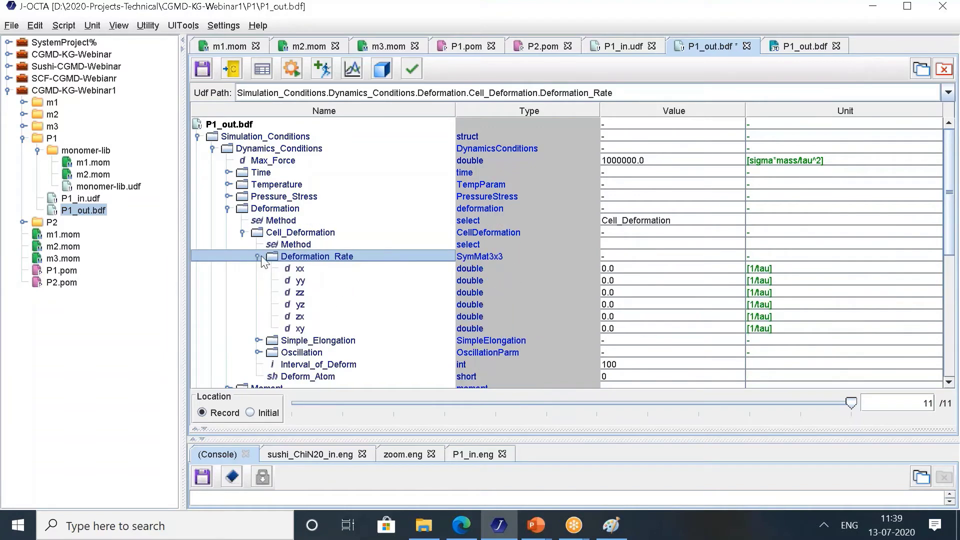
{"action": "left_click", "coordinate": [302, 245]}
{"action": "left_click", "coordinate": [650, 244]}
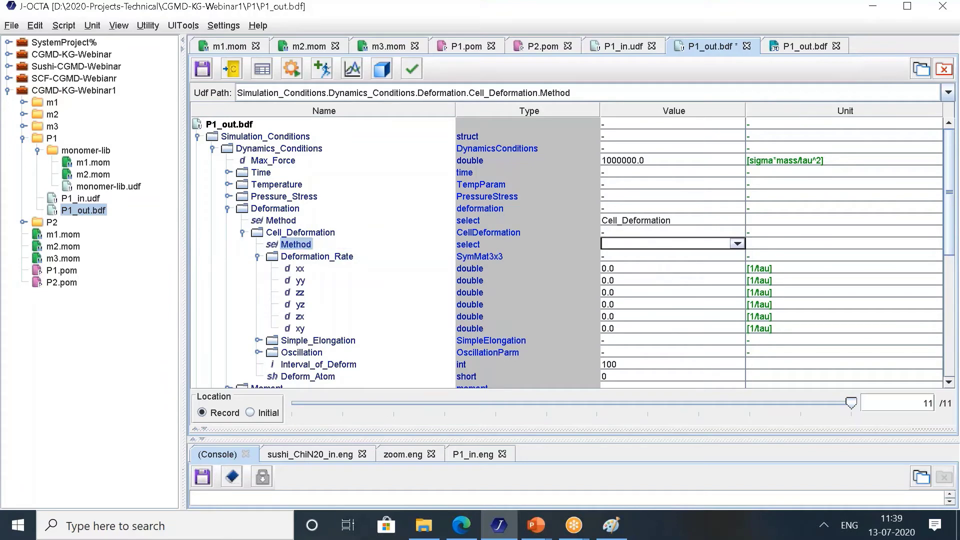
{"action": "left_click", "coordinate": [734, 243]}
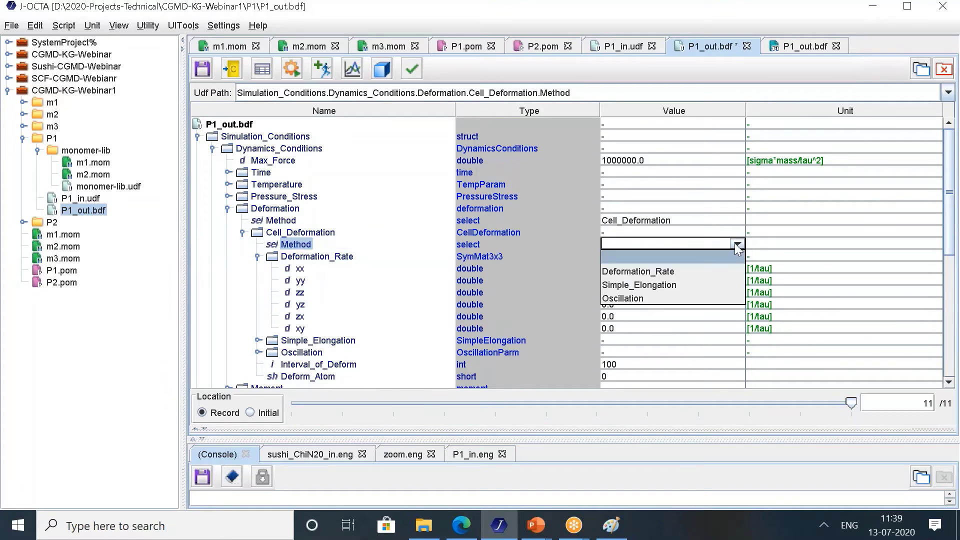
{"action": "left_click", "coordinate": [650, 284]}
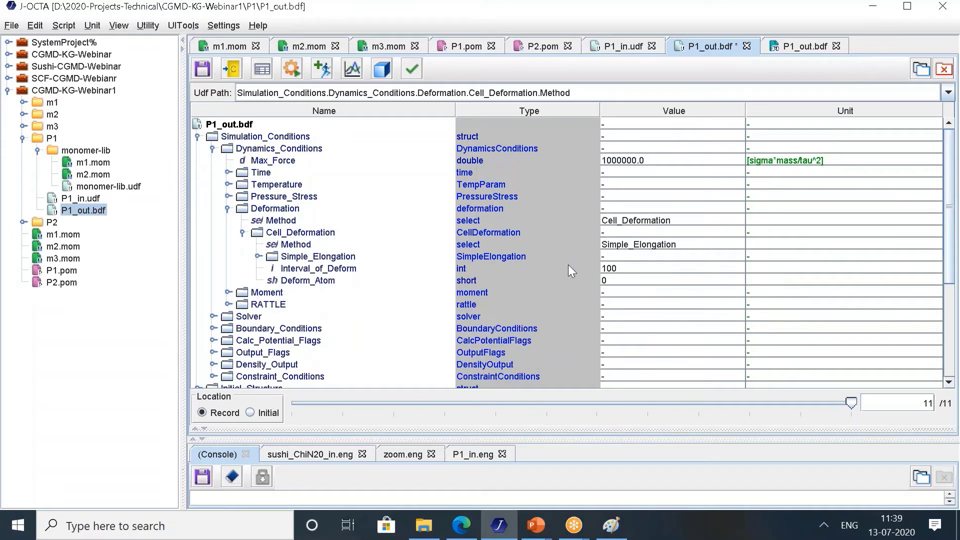
Set the Simple_Elongation parameters to an Elongation_Rate of 0.01 and the z axis.
{"action": "left_click", "coordinate": [258, 256]}
{"action": "left_click", "coordinate": [601, 269]}
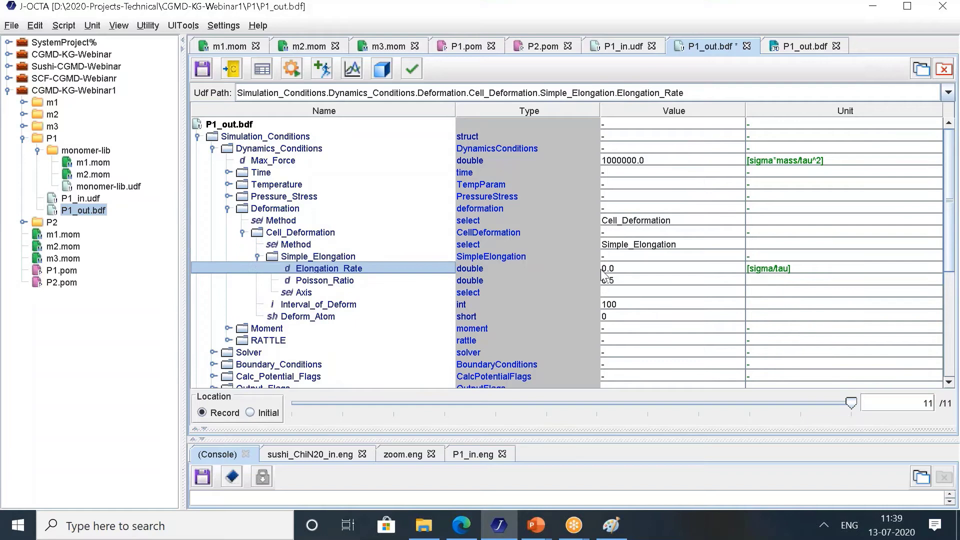
{"action": "double_click", "coordinate": [629, 269]}
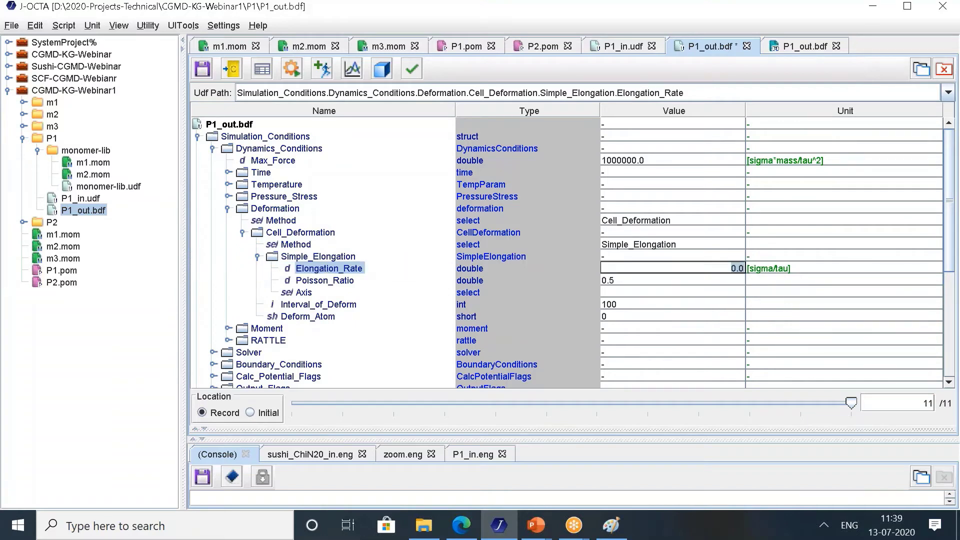
{"action": "type", "text": "0."}
{"action": "double_click", "coordinate": [623, 280]}
{"action": "left_click", "coordinate": [318, 304]}
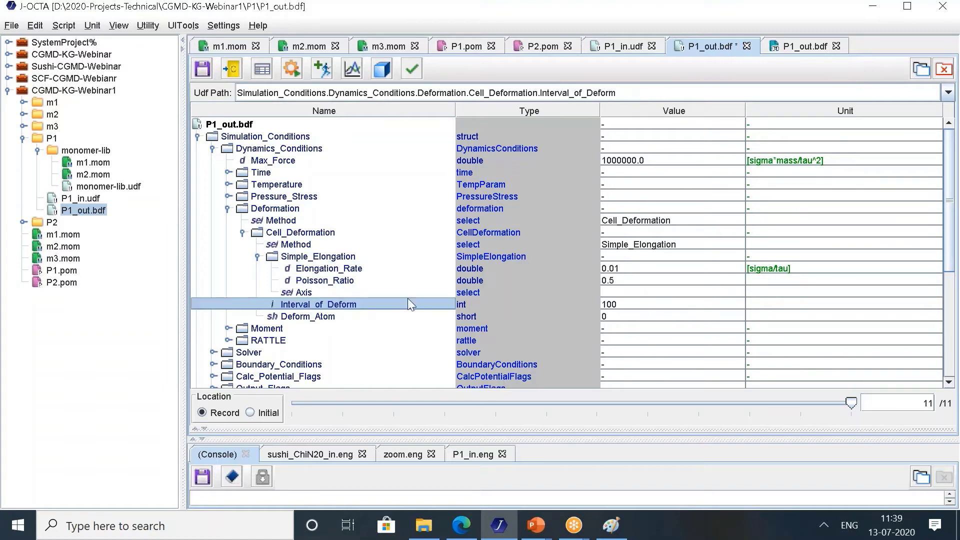
{"action": "left_click", "coordinate": [655, 293]}
{"action": "left_click", "coordinate": [737, 290]}
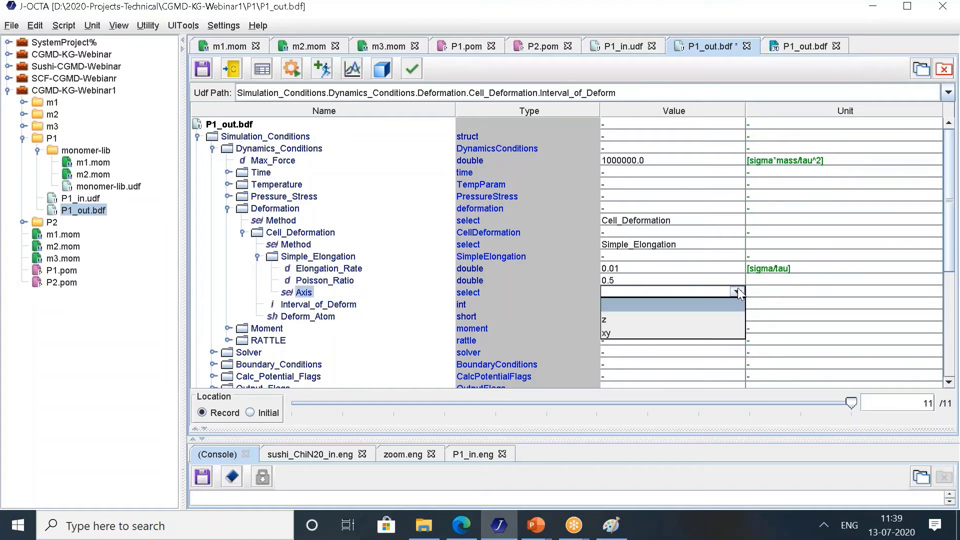
{"action": "left_click", "coordinate": [616, 317]}
Set Interval_of_Deform to 10 and Deform_Atom to 1 for the cell deformation, and save the file.
{"action": "mouse_move", "coordinate": [343, 319]}
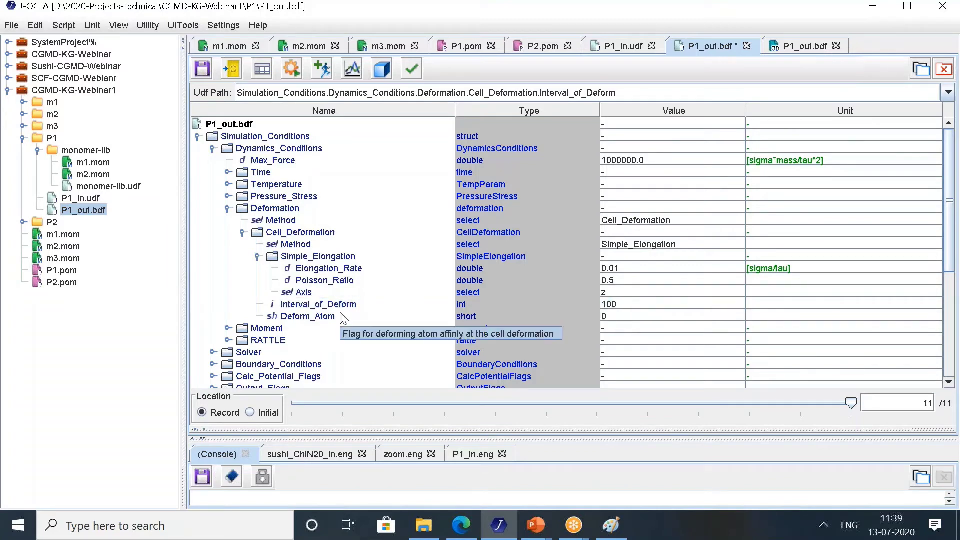
{"action": "left_click", "coordinate": [350, 305]}
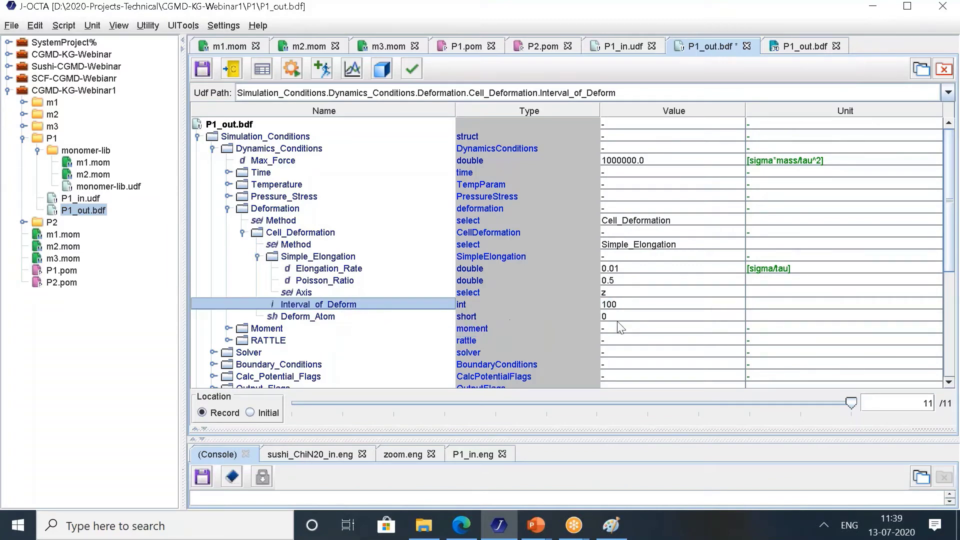
{"action": "left_click", "coordinate": [672, 304]}
{"action": "type", "text": "10"}
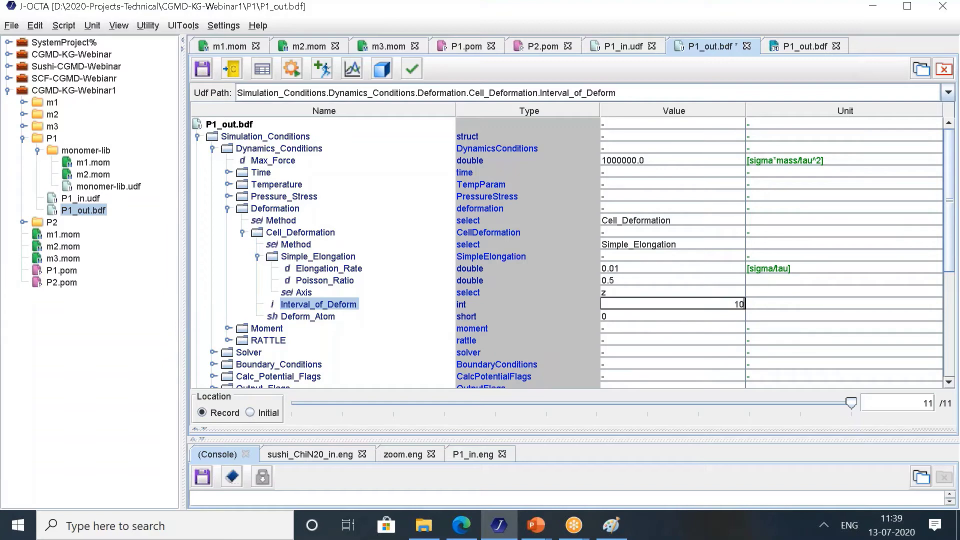
{"action": "left_click", "coordinate": [622, 326]}
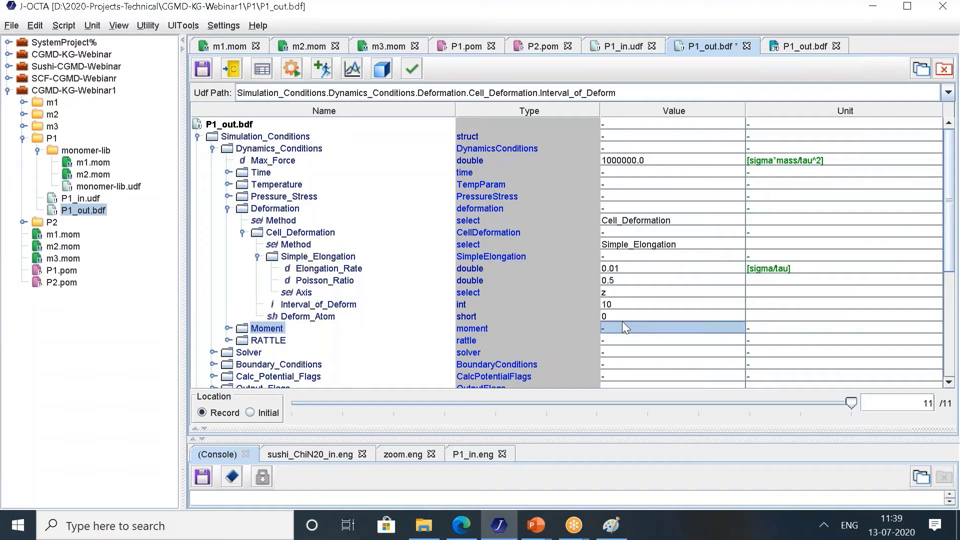
{"action": "left_click", "coordinate": [620, 316]}
{"action": "type", "text": "10"}
{"action": "key", "text": "BackSpace"}
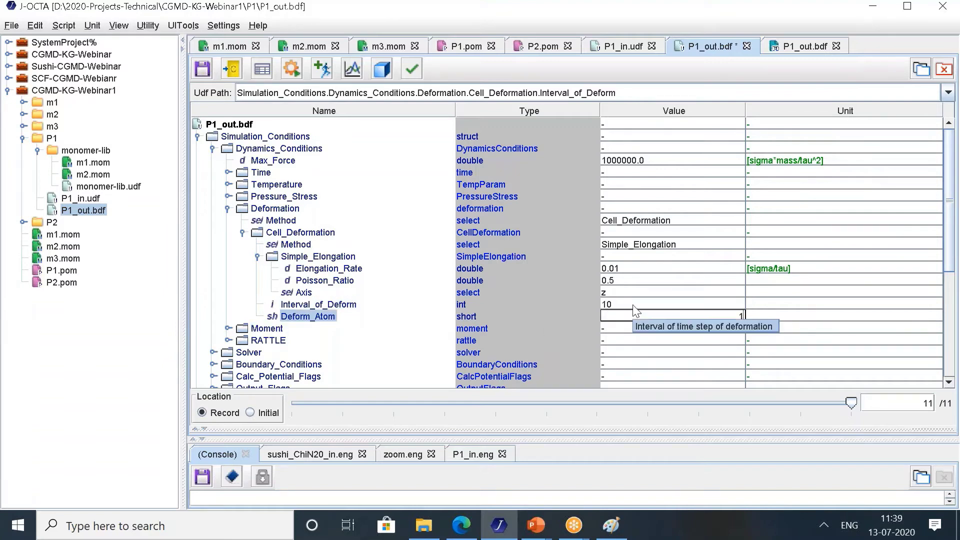
{"action": "key", "text": "Return"}
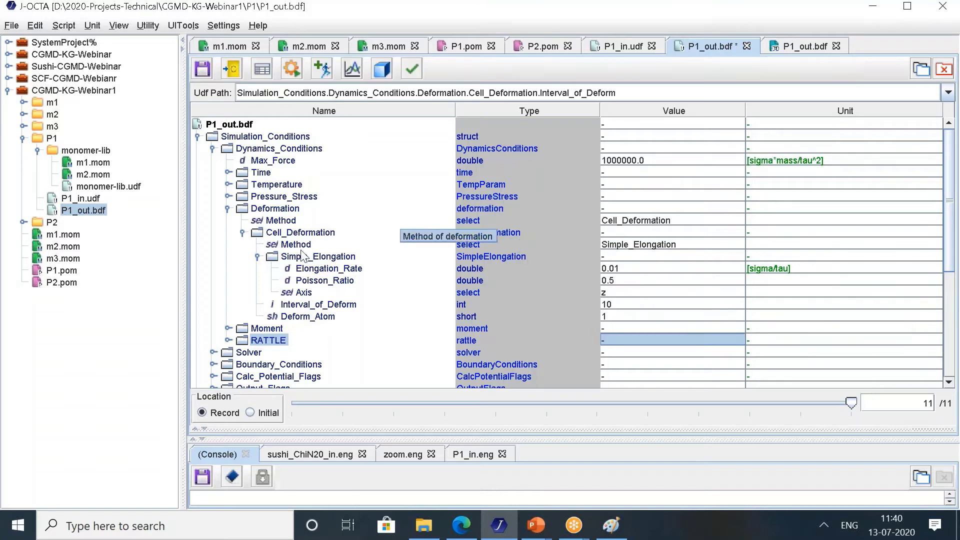
{"action": "left_click", "coordinate": [202, 68]}
Expand Initial_Structure and look through its Initial_Unit_Cell, Cell_Size and Generate_Method settings.
{"action": "scroll", "coordinate": [386, 306], "scroll_direction": "down", "scroll_amount": 5}
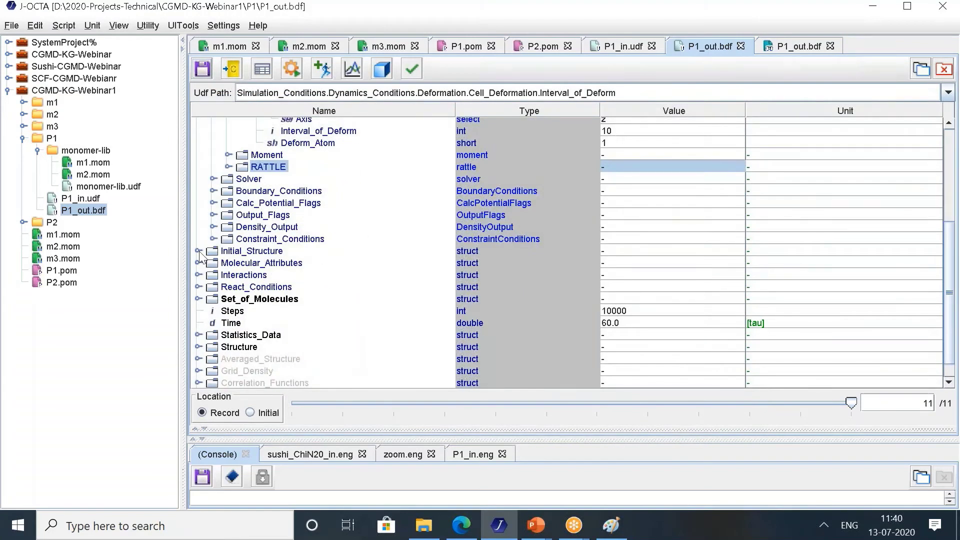
{"action": "left_click", "coordinate": [199, 251]}
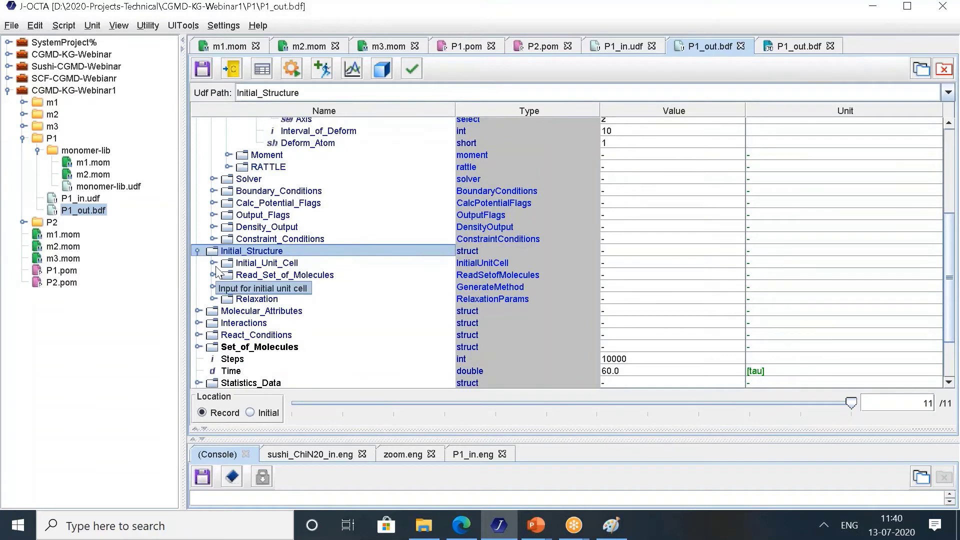
{"action": "left_click", "coordinate": [213, 263]}
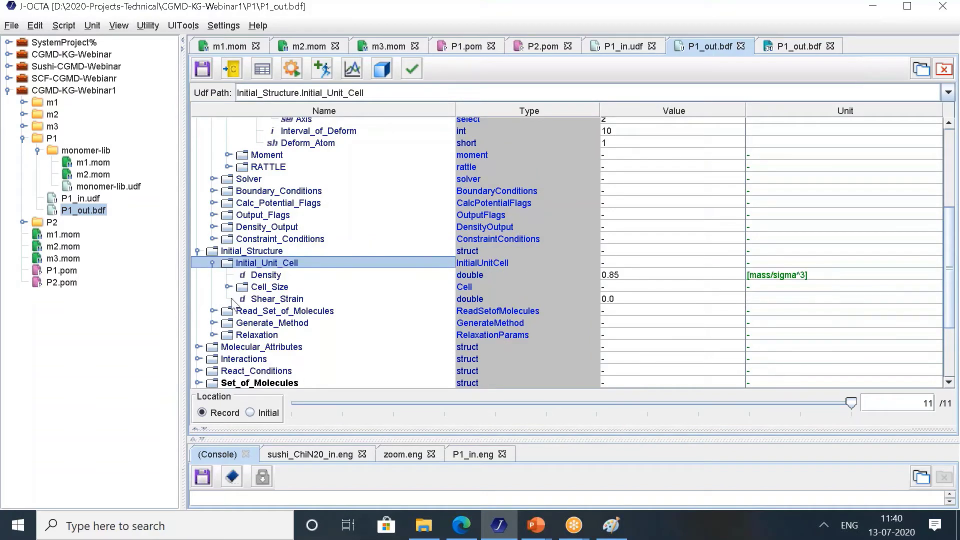
{"action": "left_click", "coordinate": [228, 287]}
{"action": "left_click", "coordinate": [228, 287]}
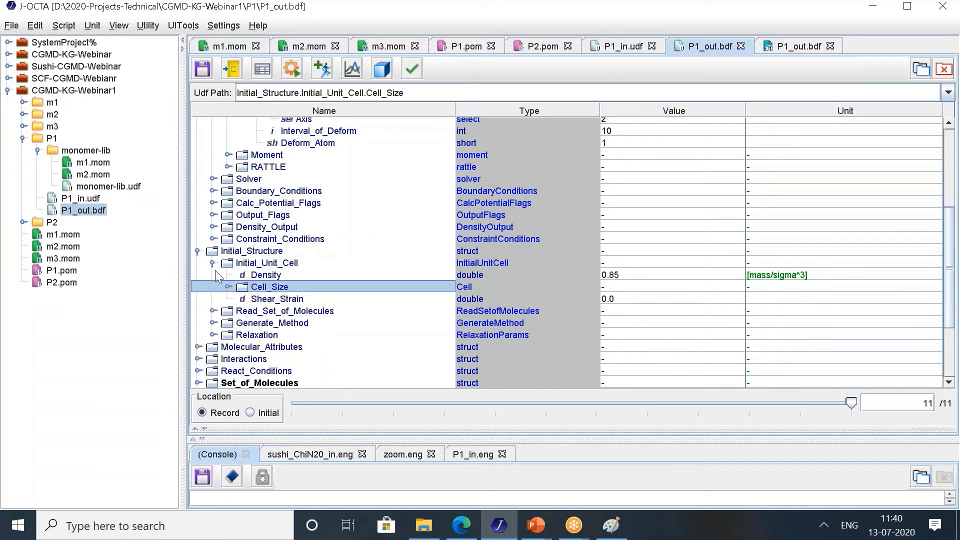
{"action": "left_click", "coordinate": [215, 323]}
{"action": "left_click", "coordinate": [216, 324]}
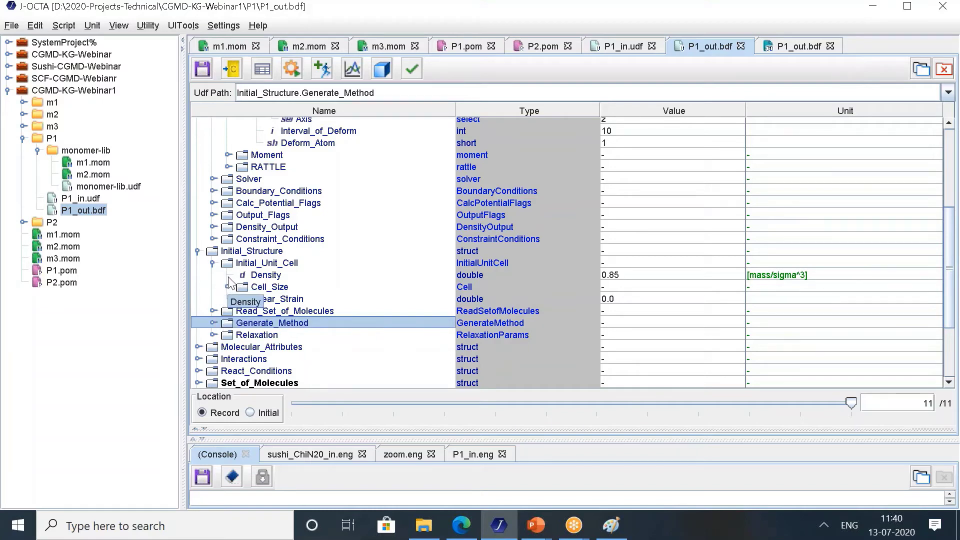
Set the Record of Read_Set_of_Molecules in Initial_Structure to 11.
{"action": "left_click", "coordinate": [213, 311]}
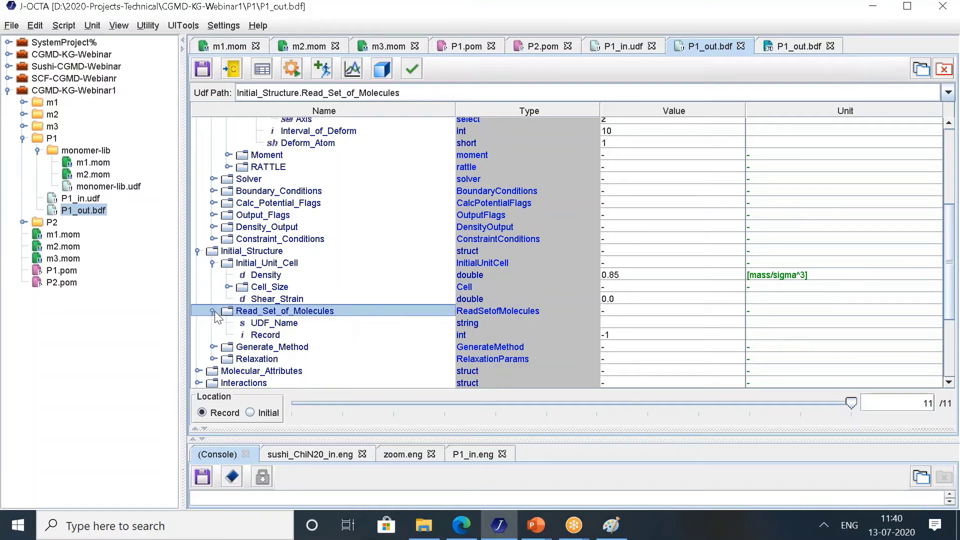
{"action": "left_click", "coordinate": [253, 323]}
{"action": "left_click", "coordinate": [632, 323]}
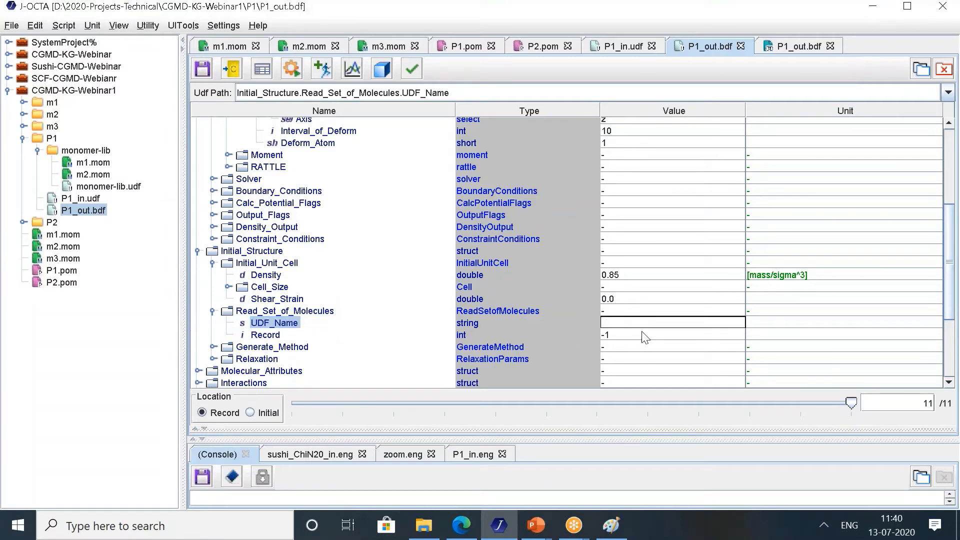
{"action": "left_click", "coordinate": [629, 334]}
{"action": "type", "text": "1"}
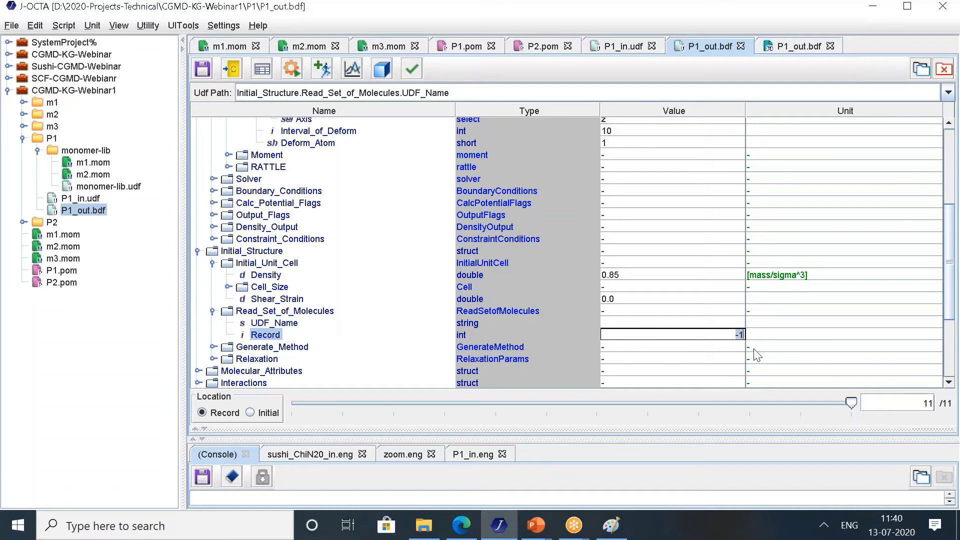
{"action": "key", "text": "Delete"}
{"action": "scroll", "coordinate": [639, 258], "scroll_direction": "down", "scroll_amount": 3}
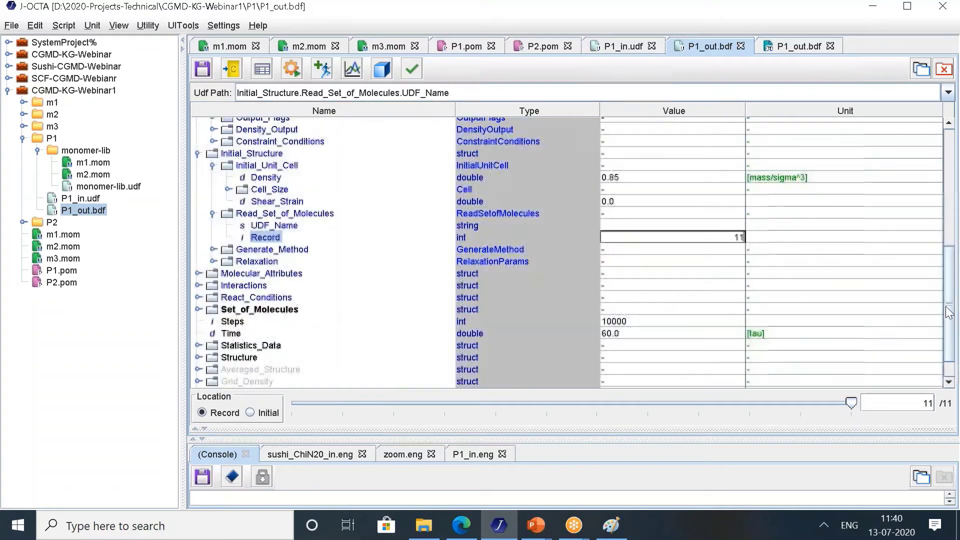
{"action": "left_click", "coordinate": [639, 258]}
{"action": "left_click", "coordinate": [653, 220]}
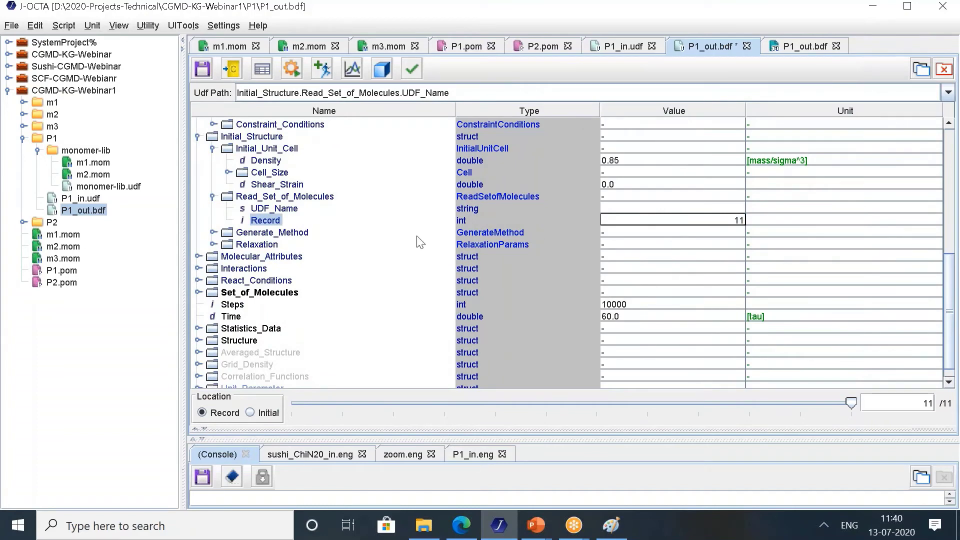
Turn the React_Flag in React_Conditions OFF.
{"action": "left_click", "coordinate": [199, 280]}
{"action": "left_click", "coordinate": [317, 293]}
{"action": "left_click", "coordinate": [637, 295]}
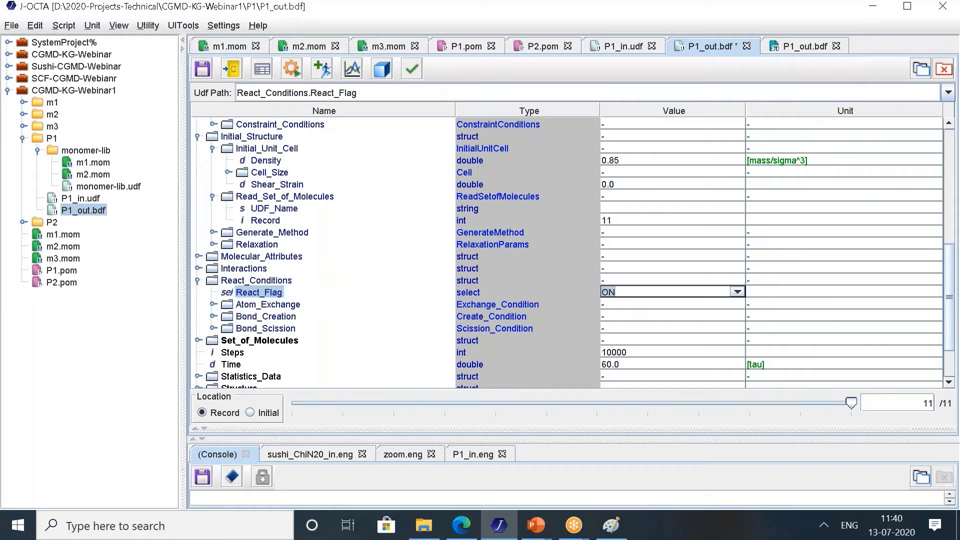
{"action": "left_click", "coordinate": [740, 295]}
{"action": "left_click", "coordinate": [642, 333]}
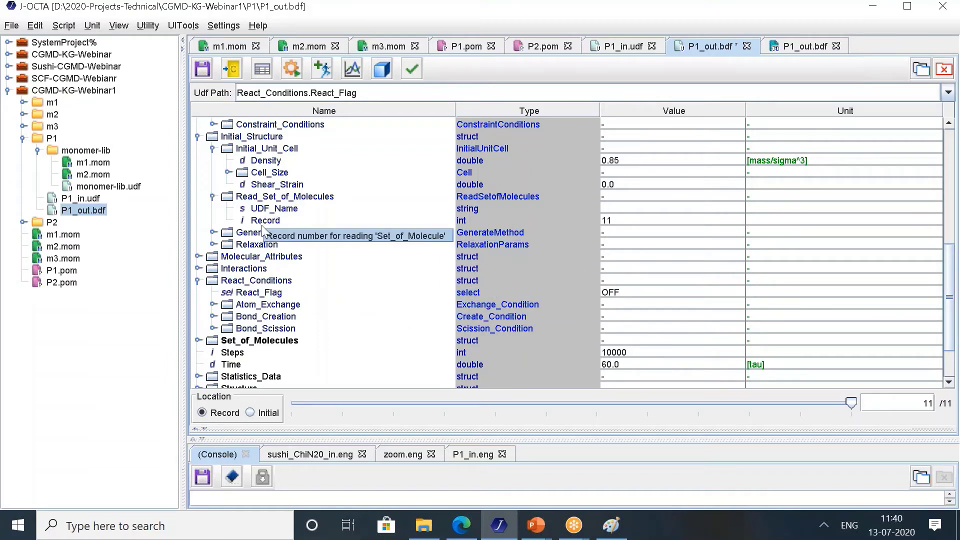
Review the Record, Generate_Method and UDF_Name entries of the Initial_Structure settings.
{"action": "left_click", "coordinate": [350, 220]}
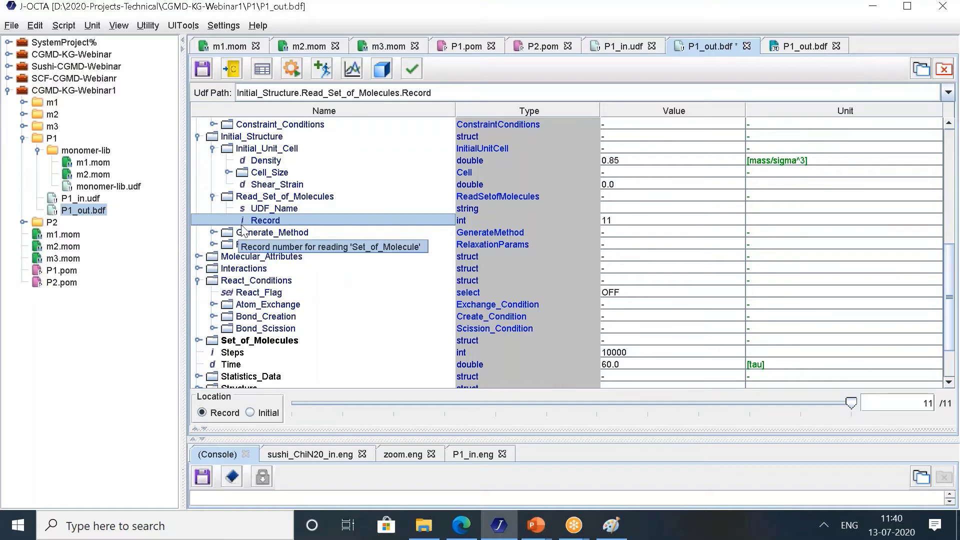
{"action": "left_click", "coordinate": [215, 233]}
{"action": "left_click", "coordinate": [215, 233]}
{"action": "left_click", "coordinate": [270, 210]}
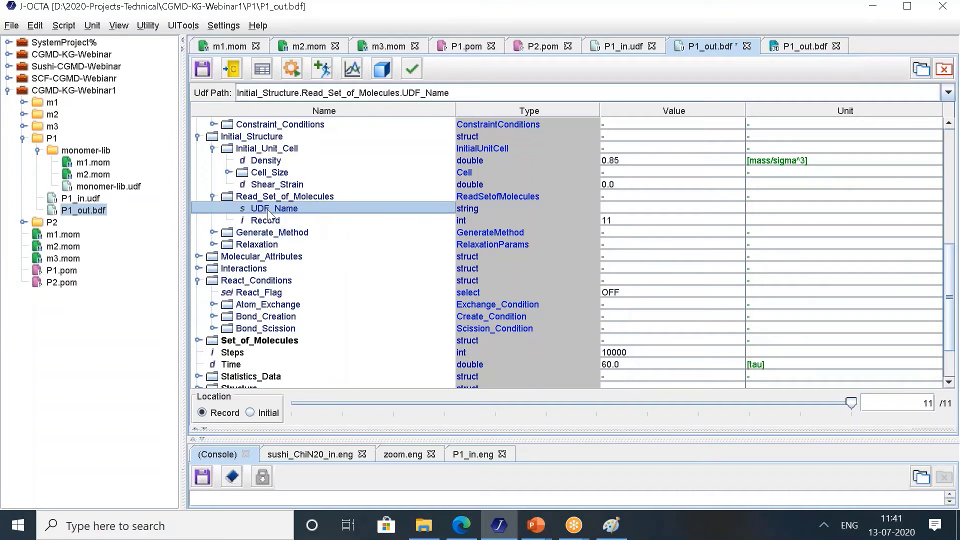
Expand Generate_Method under Initial_Structure and set its Method to Restart.
{"action": "left_click", "coordinate": [270, 220]}
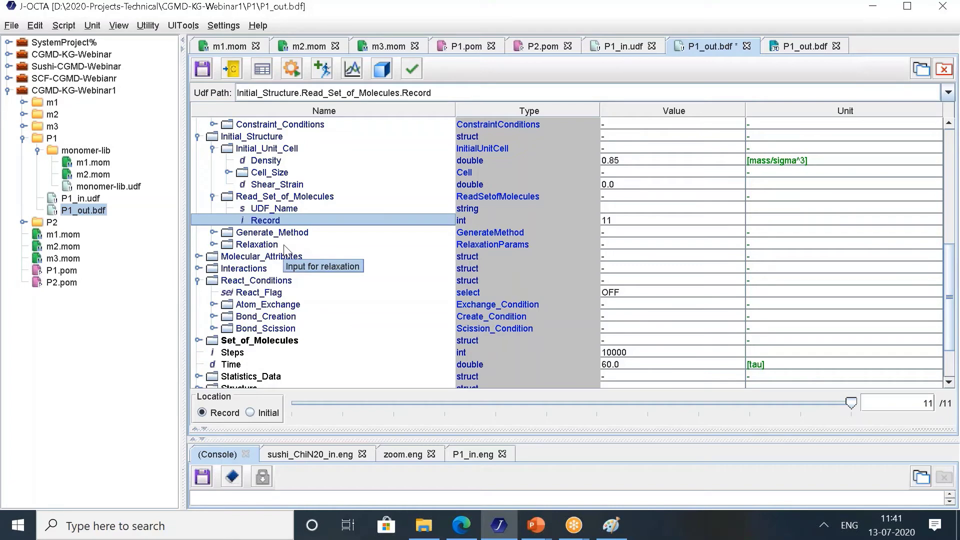
{"action": "double_click", "coordinate": [220, 233]}
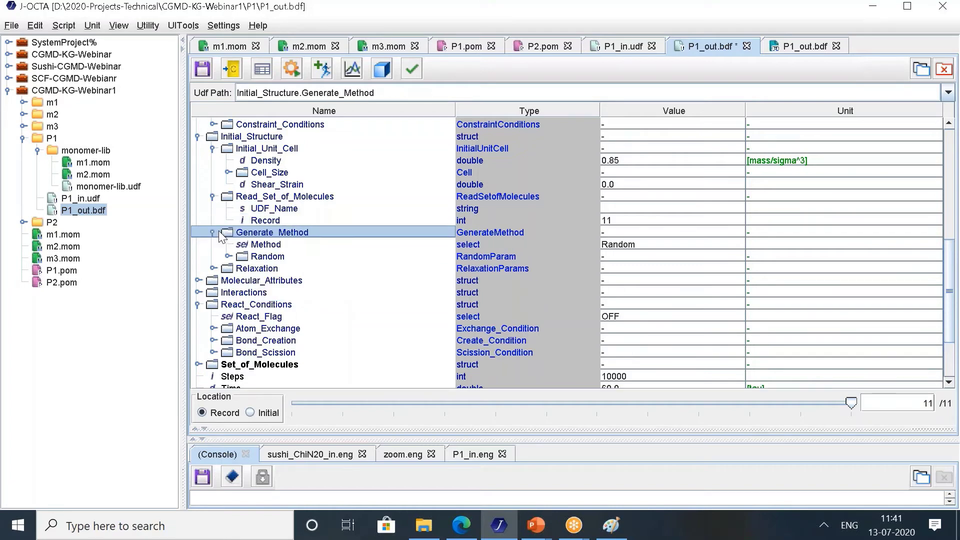
{"action": "double_click", "coordinate": [226, 258]}
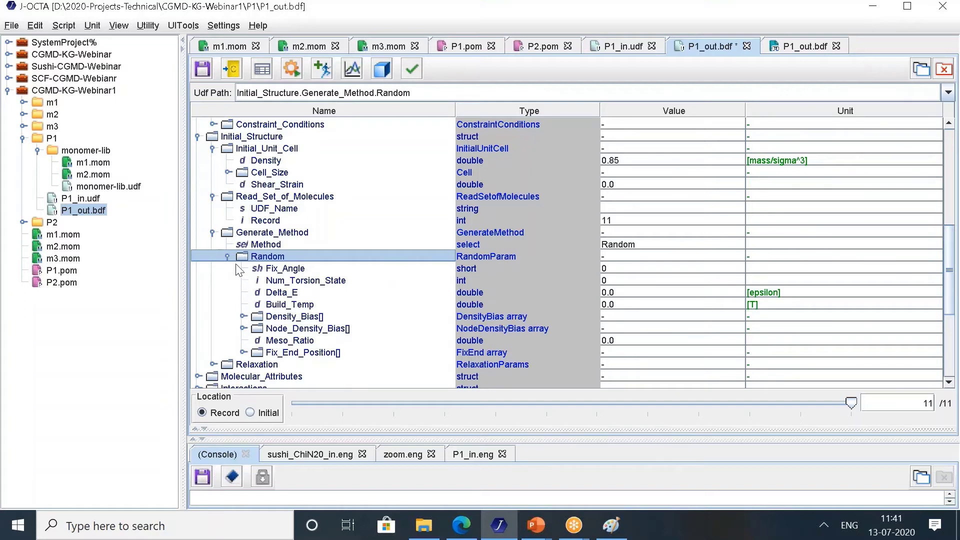
{"action": "double_click", "coordinate": [233, 255]}
{"action": "left_click", "coordinate": [652, 243]}
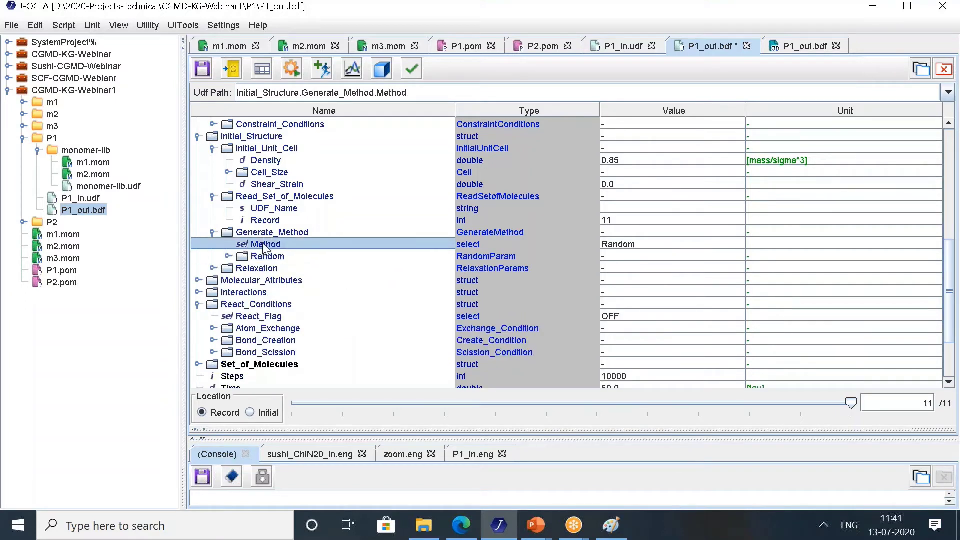
{"action": "left_click", "coordinate": [652, 238]}
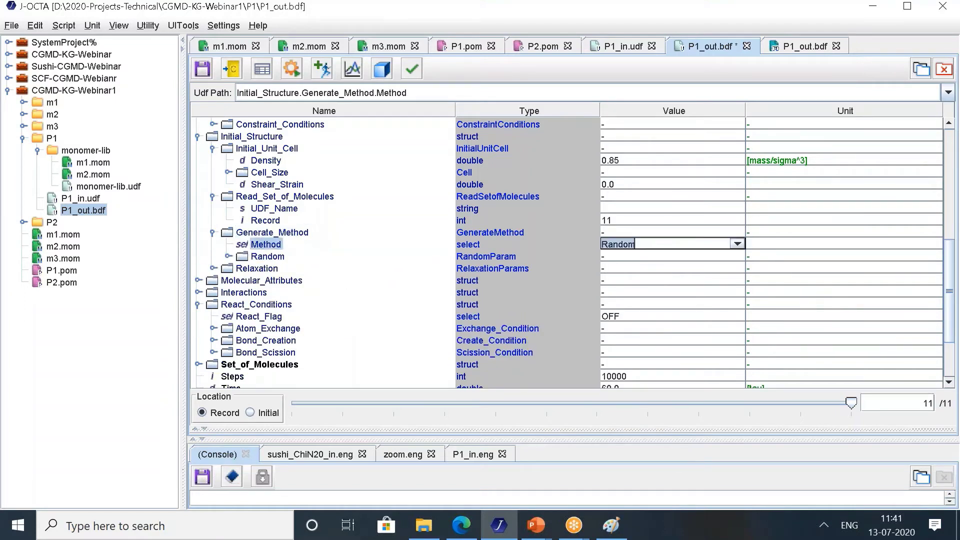
{"action": "left_click", "coordinate": [738, 243]}
{"action": "left_click", "coordinate": [656, 269]}
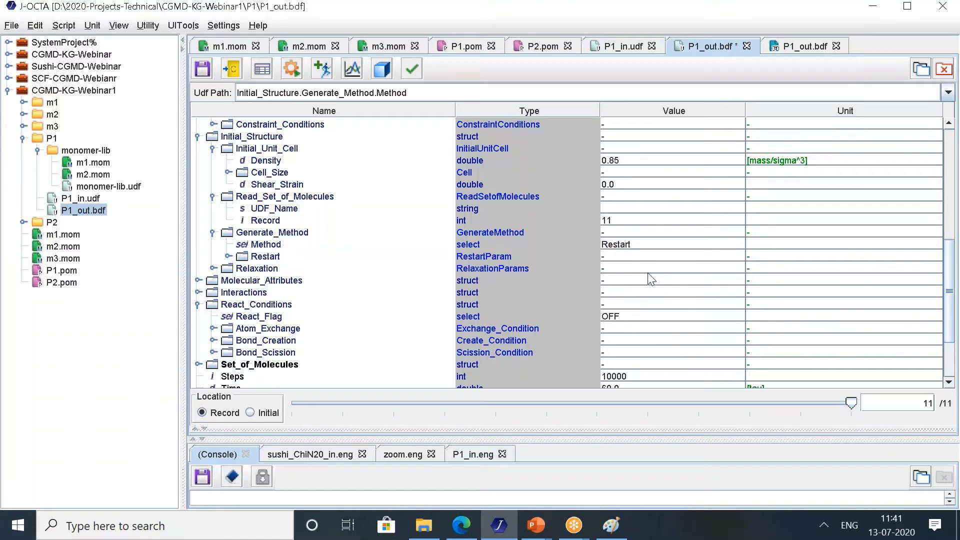
Set the Restart parameters of Generate_Method to Record 11 and Restore_Velocity 0, keeping Restore_Cell at 1.
{"action": "left_click", "coordinate": [229, 257]}
{"action": "left_click", "coordinate": [276, 270]}
{"action": "left_click", "coordinate": [288, 280]}
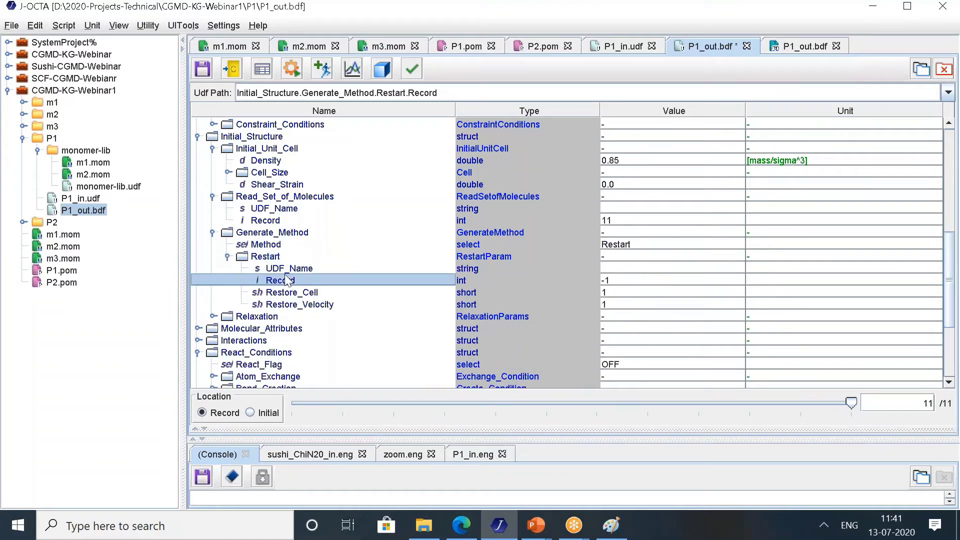
{"action": "double_click", "coordinate": [616, 280]}
{"action": "type", "text": "11"}
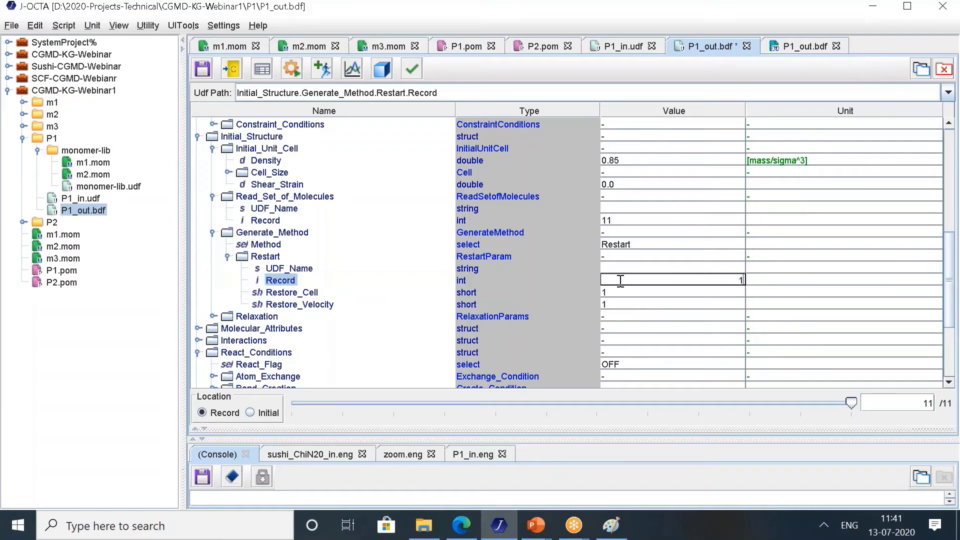
{"action": "key", "text": "Return"}
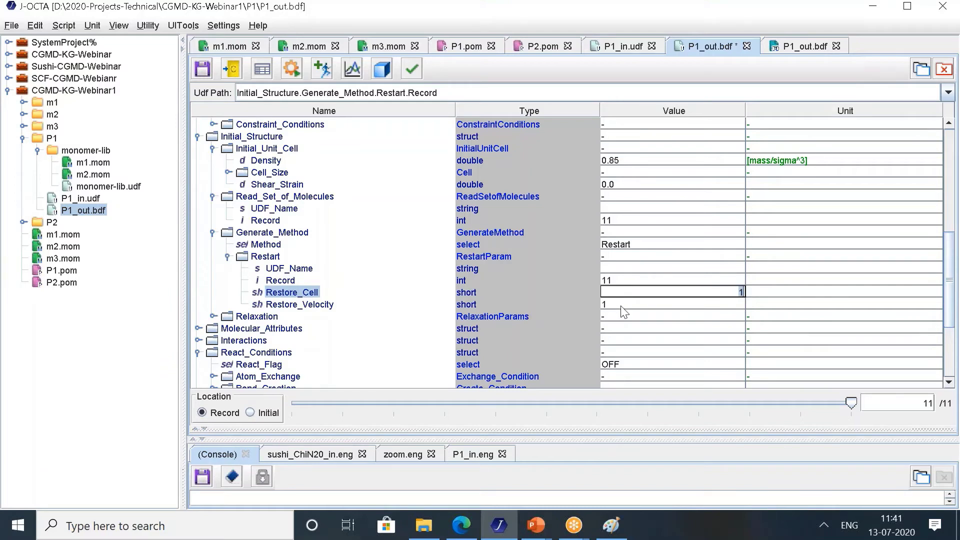
{"action": "key", "text": "Return"}
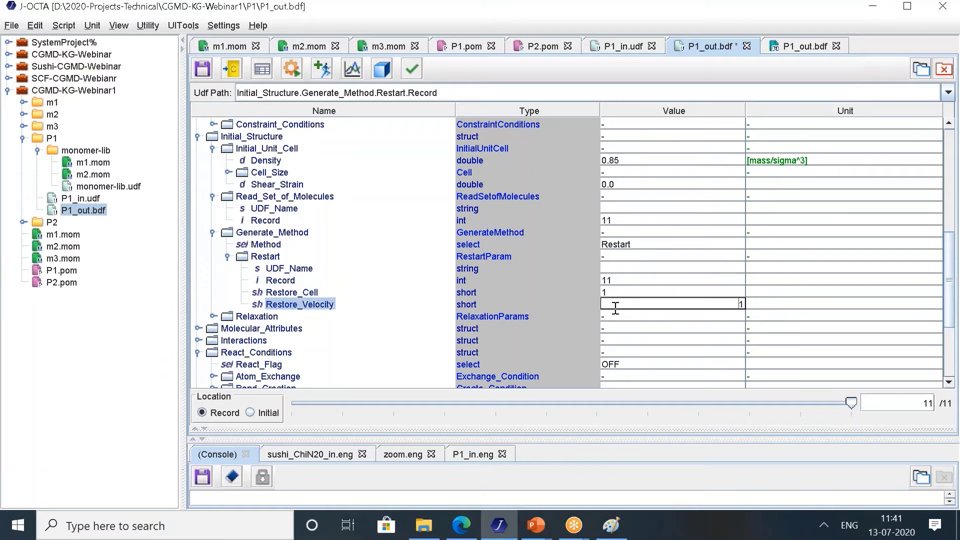
{"action": "type", "text": "0"}
{"action": "left_click", "coordinate": [813, 259]}
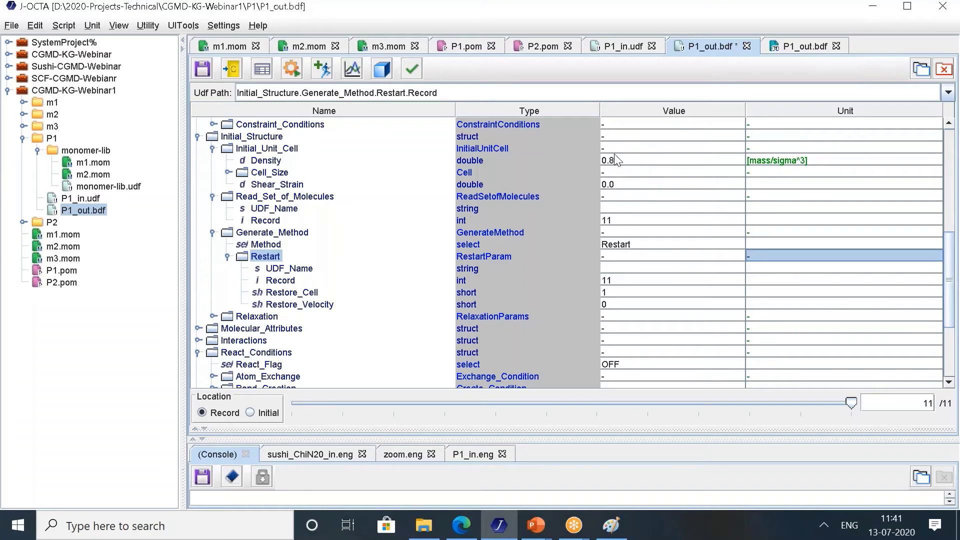
Review the Density, Cell_Size and Shear_Strain entries of Initial_Unit_Cell.
{"action": "type", "text": "5"}
{"action": "left_click", "coordinate": [276, 161]}
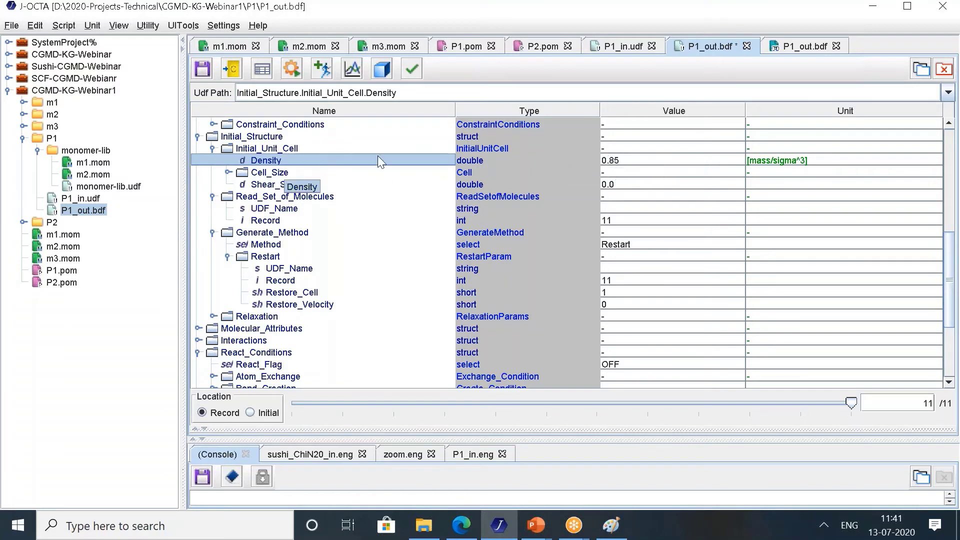
{"action": "left_click", "coordinate": [229, 173]}
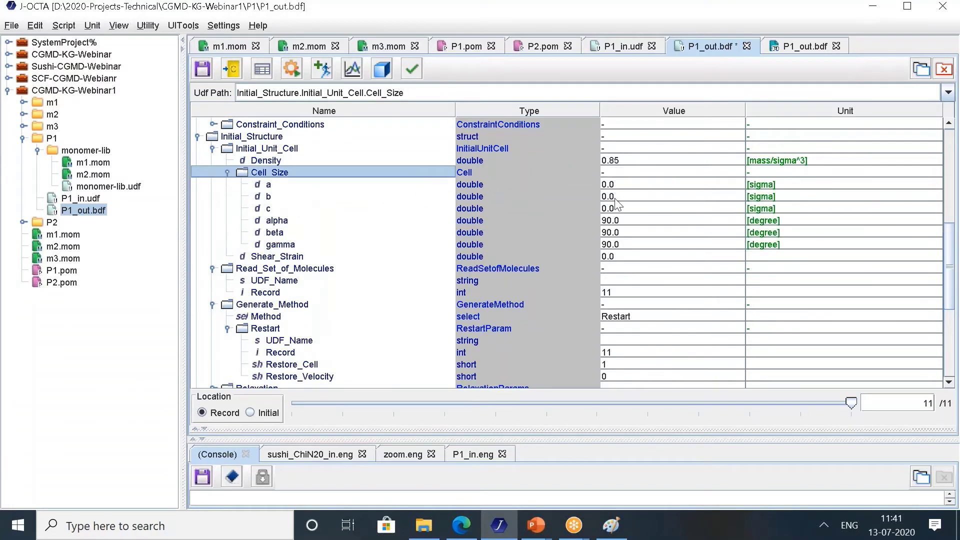
{"action": "left_click", "coordinate": [227, 172]}
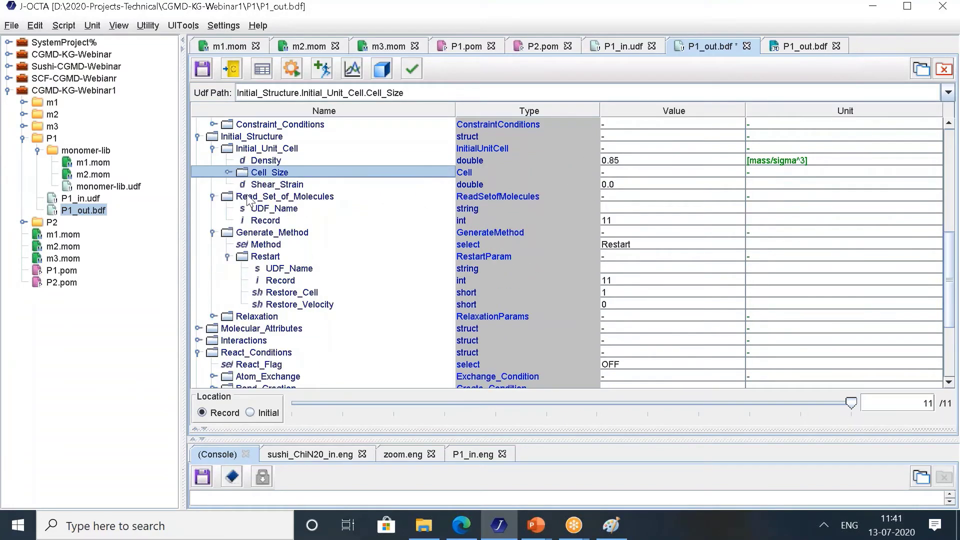
{"action": "left_click", "coordinate": [277, 187]}
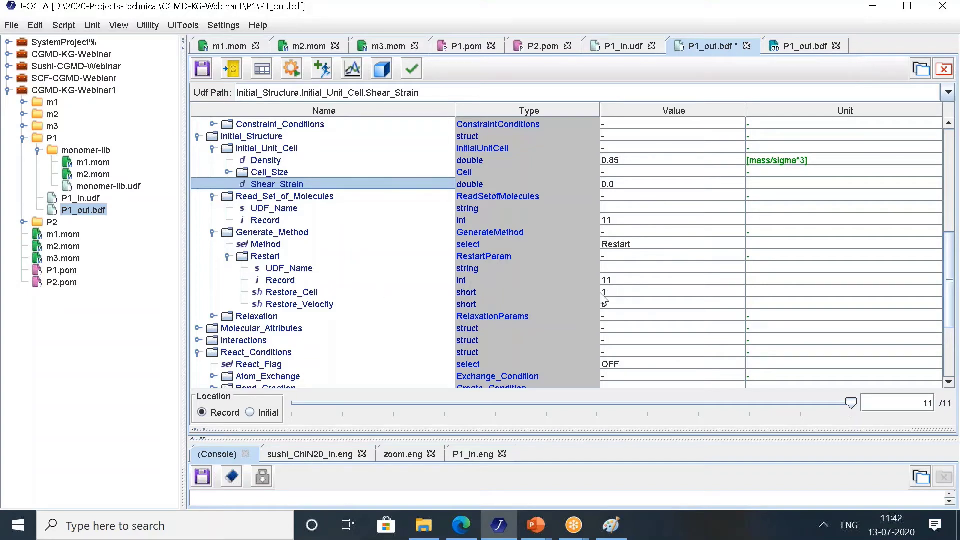
Set Total_Steps to 200000 and Output_Interval_Steps to 10000 in the Time settings of Dynamics_Conditions.
{"action": "left_click_drag", "start_coordinate": [948, 270], "coordinate": [956, 319]}
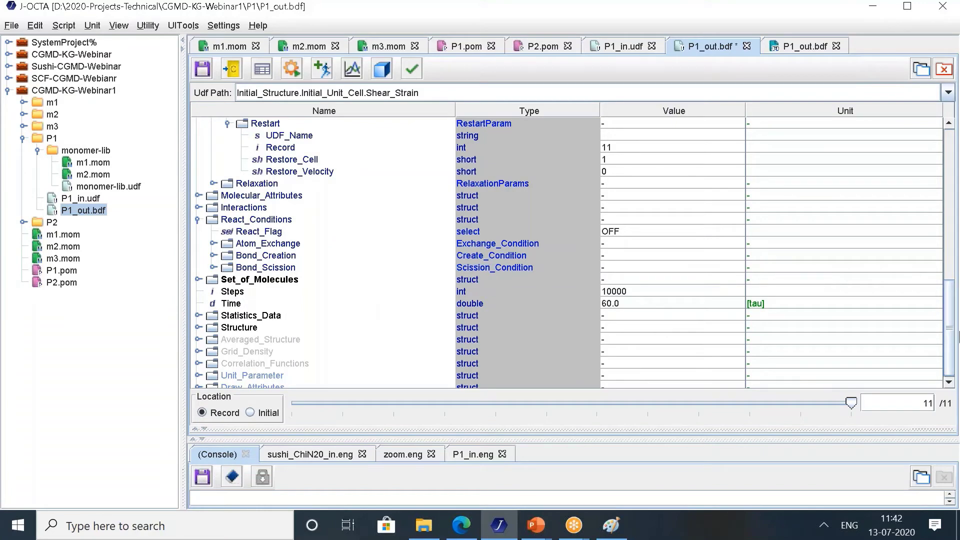
{"action": "scroll", "coordinate": [285, 172], "scroll_direction": "up", "scroll_amount": 15}
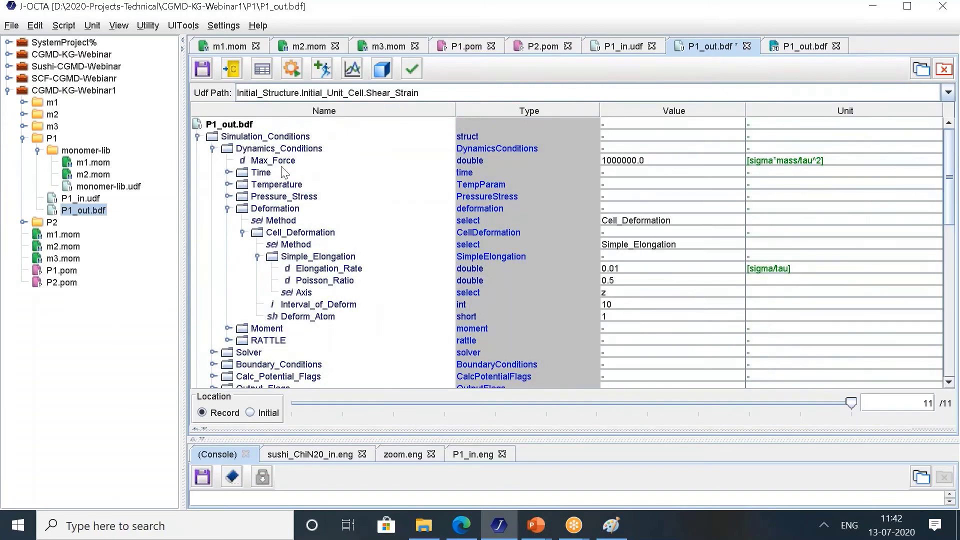
{"action": "left_click", "coordinate": [229, 172]}
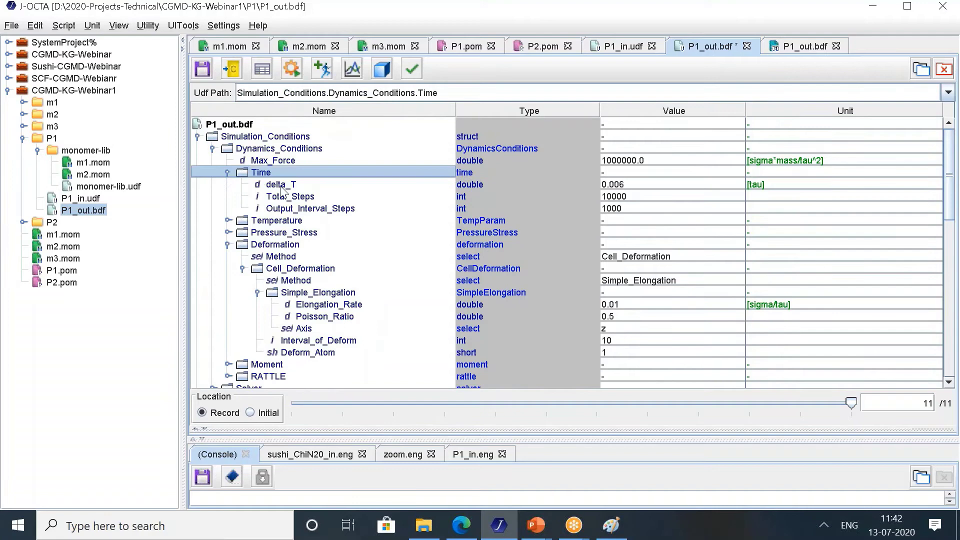
{"action": "double_click", "coordinate": [630, 196]}
{"action": "type", "text": "200000"}
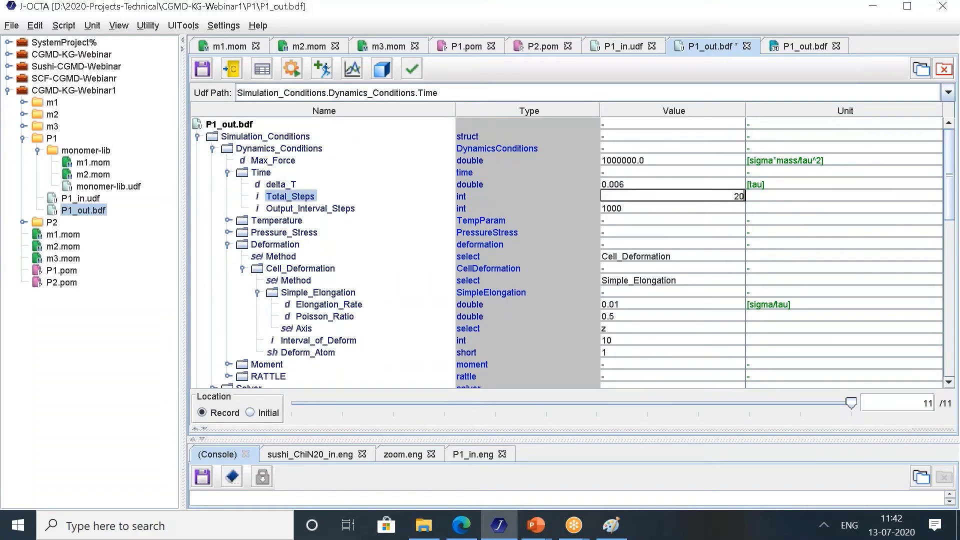
{"action": "double_click", "coordinate": [691, 208]}
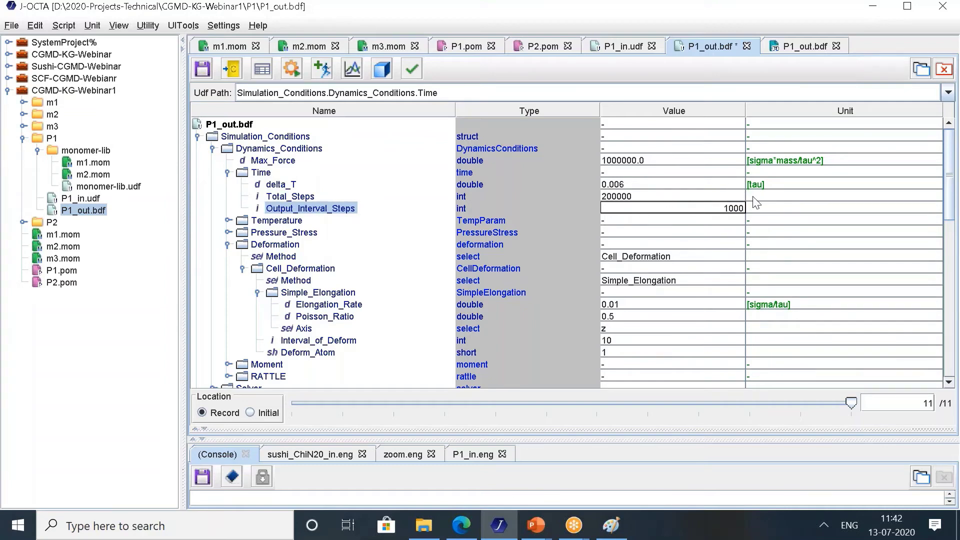
{"action": "type", "text": "0"}
{"action": "left_click", "coordinate": [779, 223]}
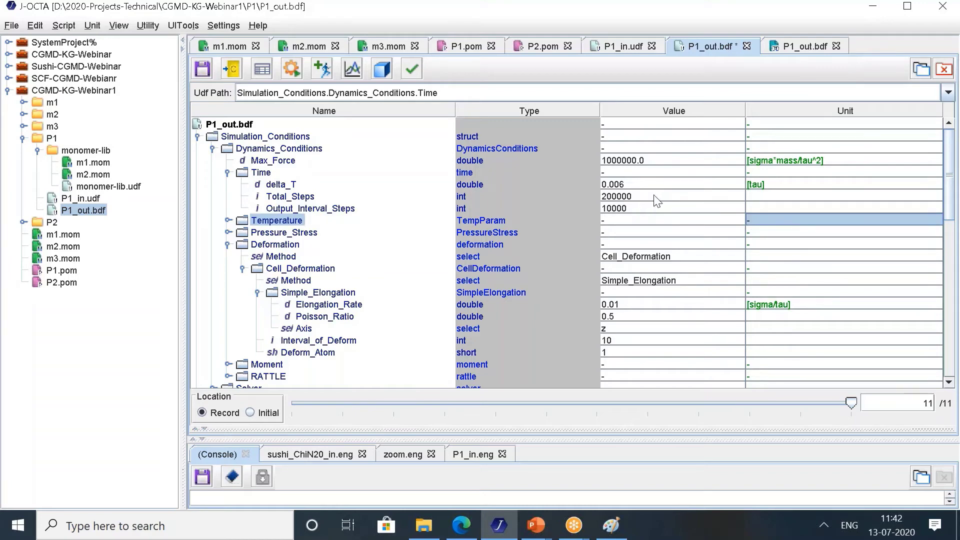
Save P1_out.bdf and start its COGNAC run locally with a Parallel Number of 4.
{"action": "left_click", "coordinate": [205, 70]}
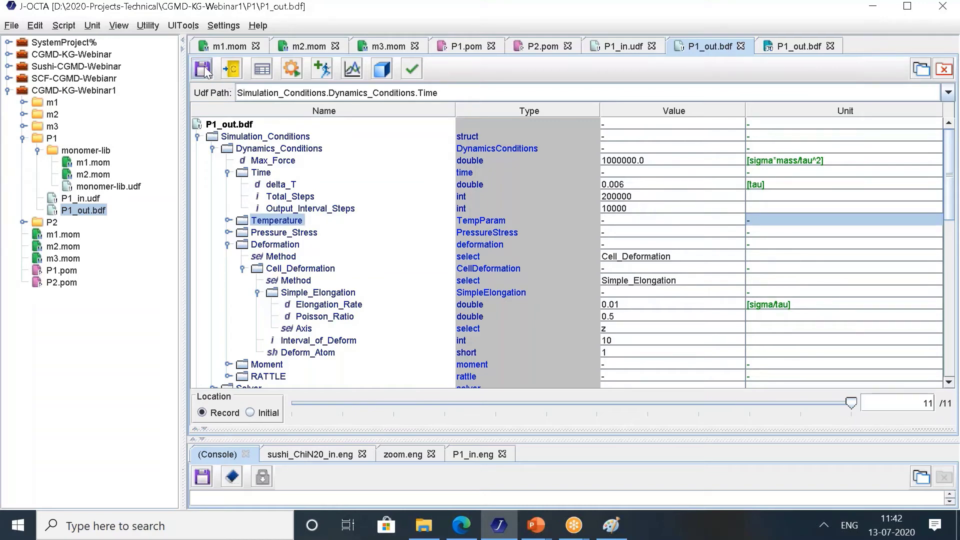
{"action": "left_click", "coordinate": [322, 69]}
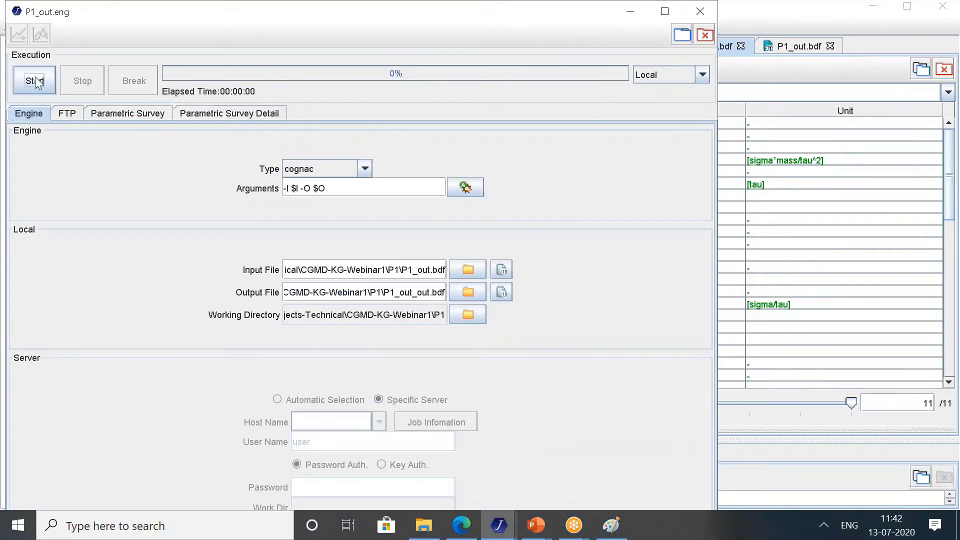
{"action": "left_click", "coordinate": [45, 83]}
{"action": "left_click", "coordinate": [557, 223]}
{"action": "left_click", "coordinate": [556, 223]}
{"action": "left_click", "coordinate": [556, 223]}
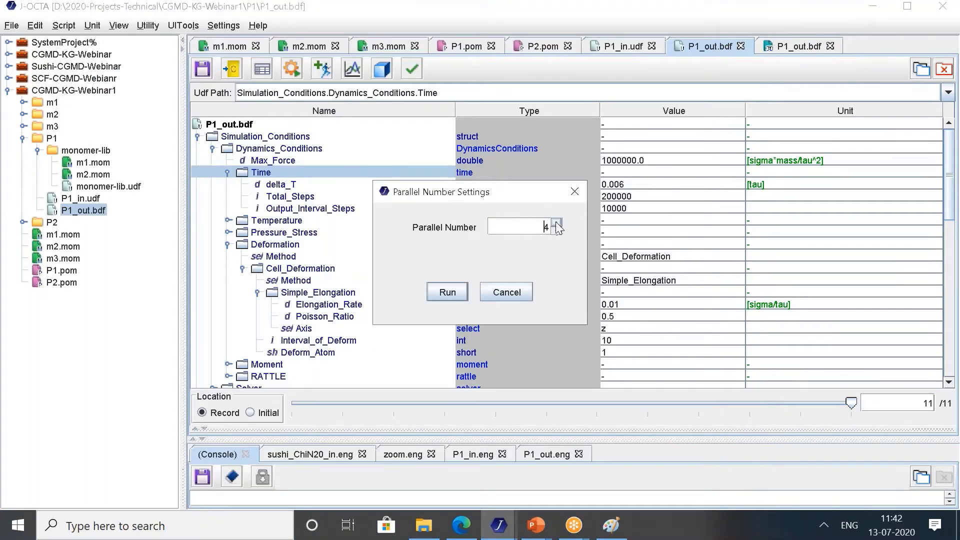
{"action": "left_click", "coordinate": [440, 291]}
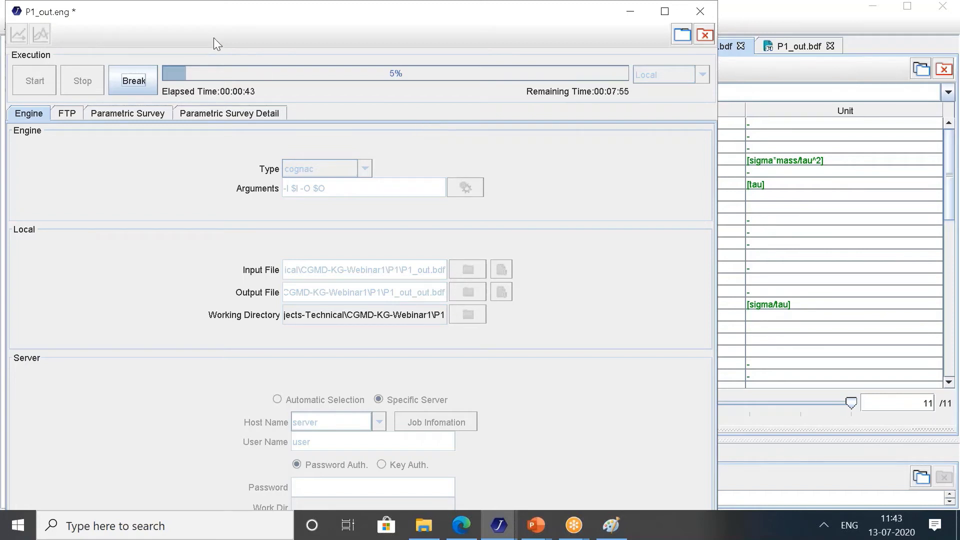
Move the P1_out.eng run window aside and minimize it to return to the P1_out.bdf settings.
{"action": "left_click_drag", "start_coordinate": [210, 23], "coordinate": [246, 59]}
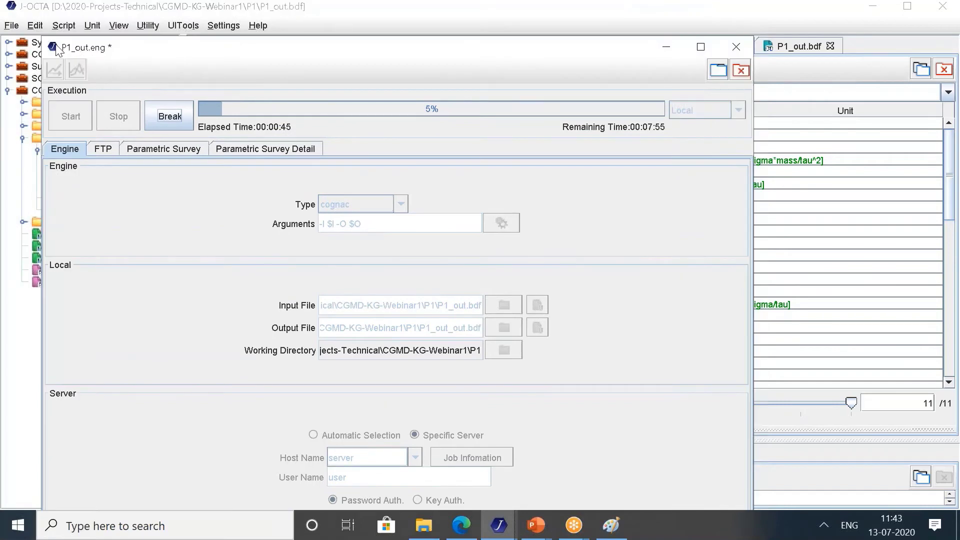
{"action": "left_click_drag", "start_coordinate": [39, 33], "coordinate": [184, 145]}
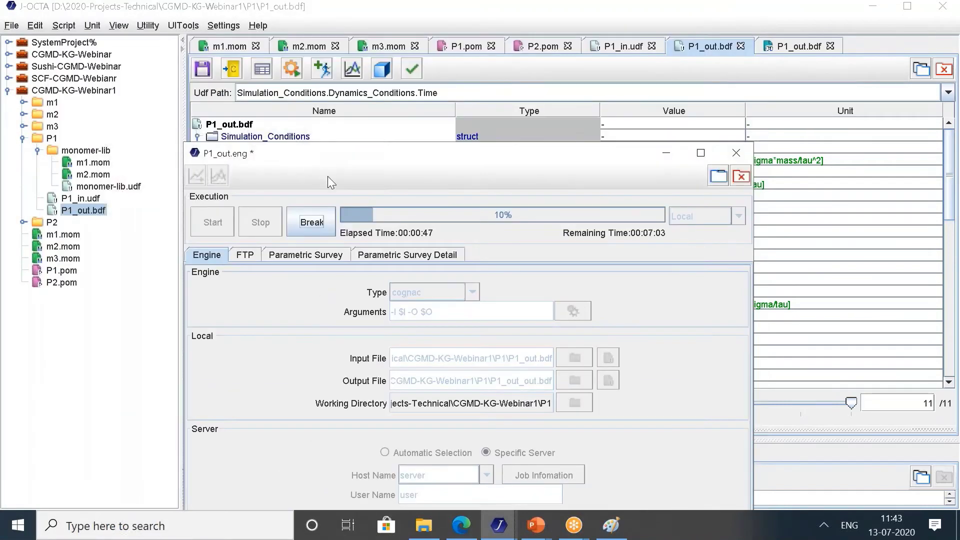
{"action": "left_click_drag", "start_coordinate": [329, 157], "coordinate": [216, 81]}
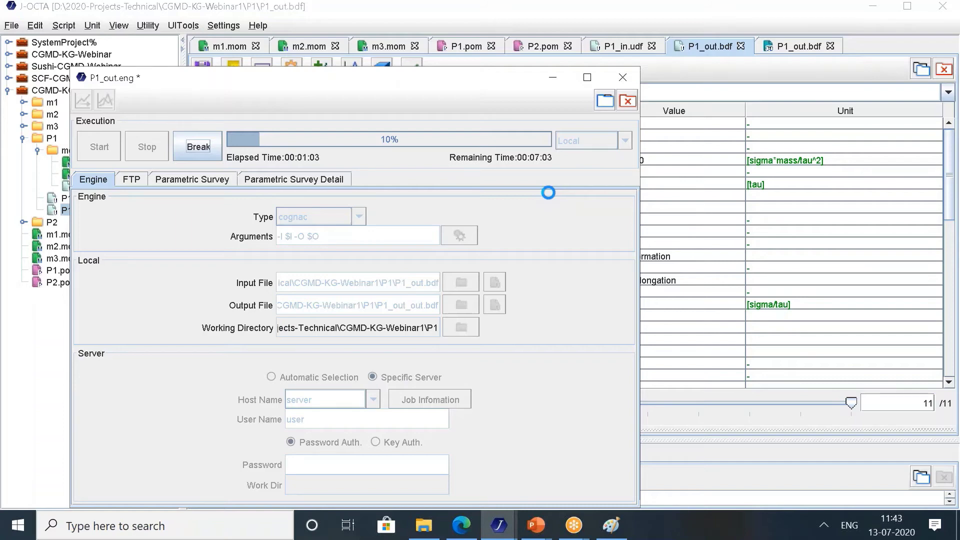
{"action": "left_click", "coordinate": [553, 78]}
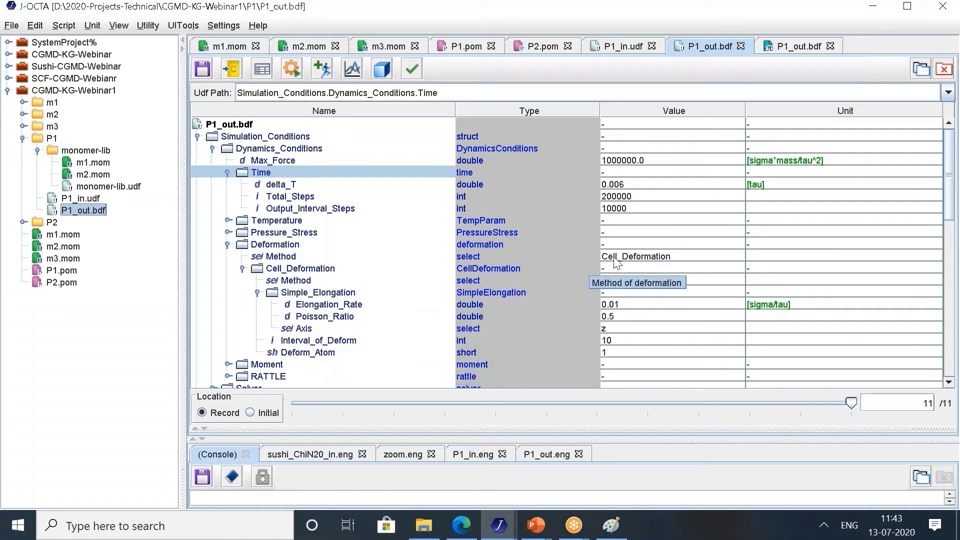
Look through the available Deformation methods, keep Cell_Deformation and collapse its parameters.
{"action": "left_click", "coordinate": [643, 258]}
{"action": "left_click", "coordinate": [736, 255]}
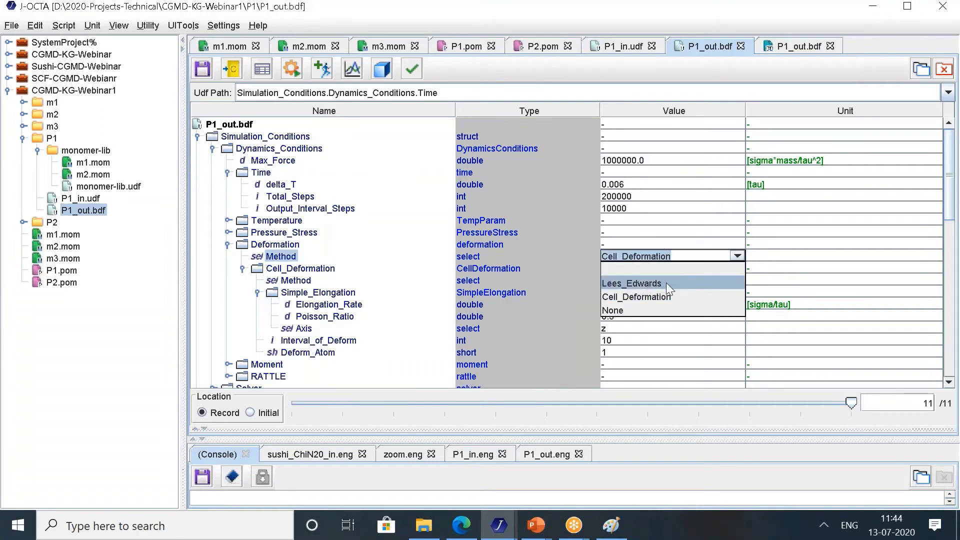
{"action": "left_click", "coordinate": [797, 246]}
{"action": "left_click", "coordinate": [796, 246]}
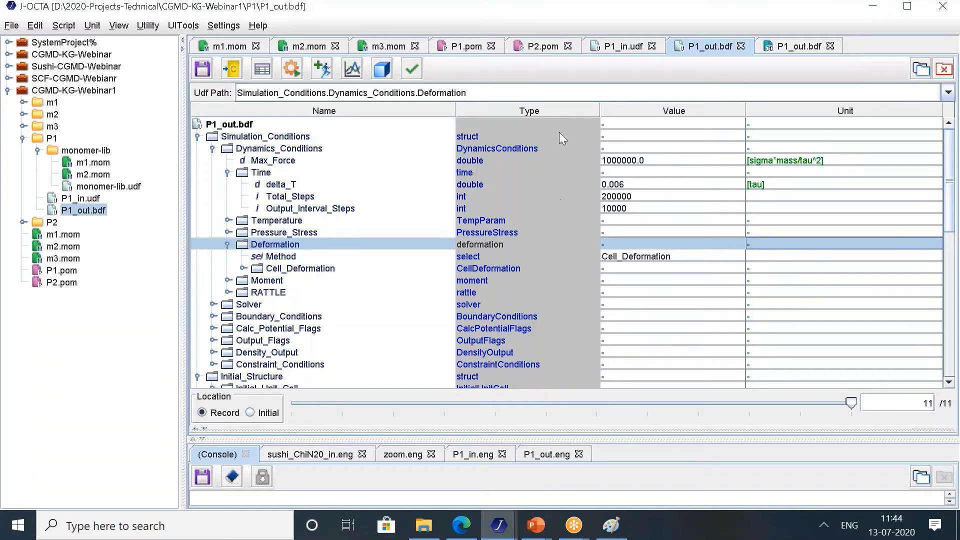
Collapse the Time settings and look through the Temperature and Solver groups of Simulation_Conditions.
{"action": "left_click", "coordinate": [227, 173]}
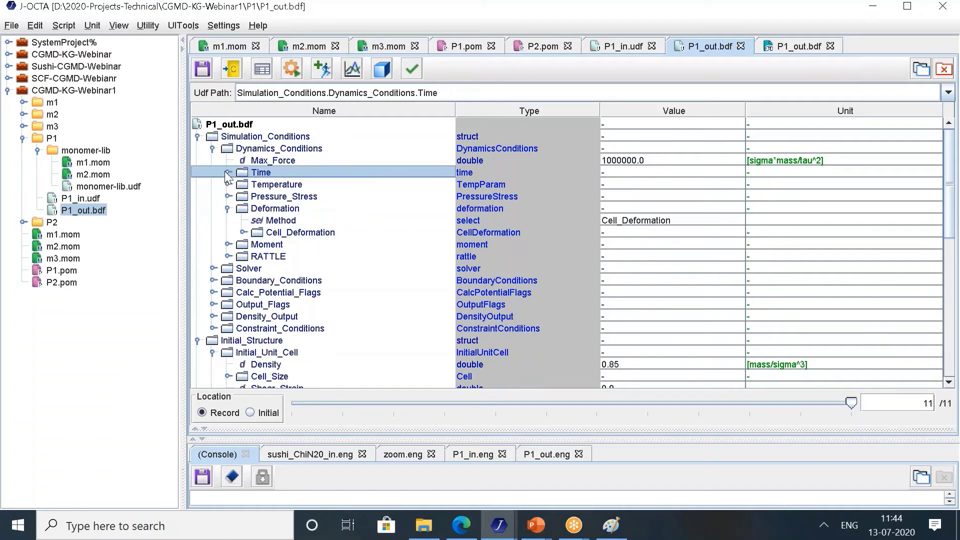
{"action": "left_click", "coordinate": [229, 184]}
{"action": "left_click", "coordinate": [230, 183]}
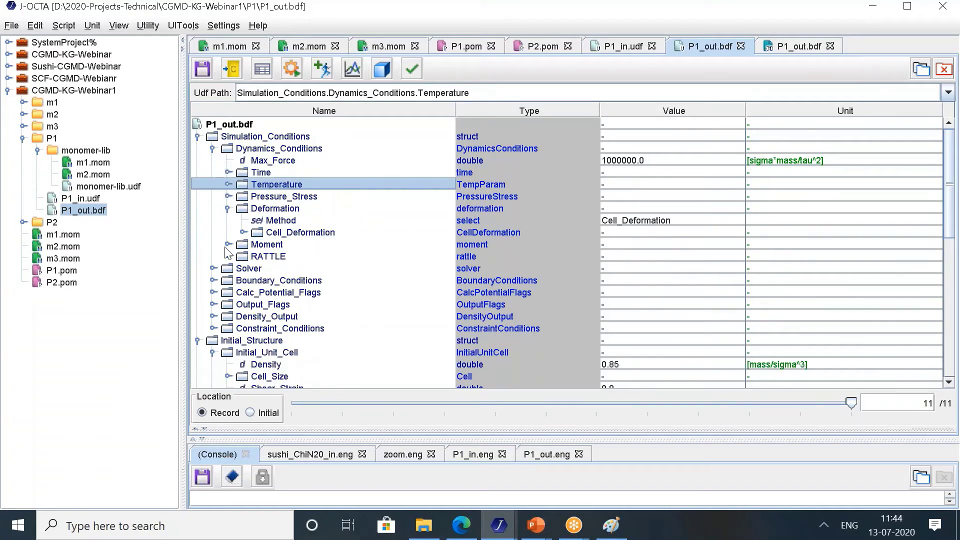
{"action": "left_click", "coordinate": [212, 267]}
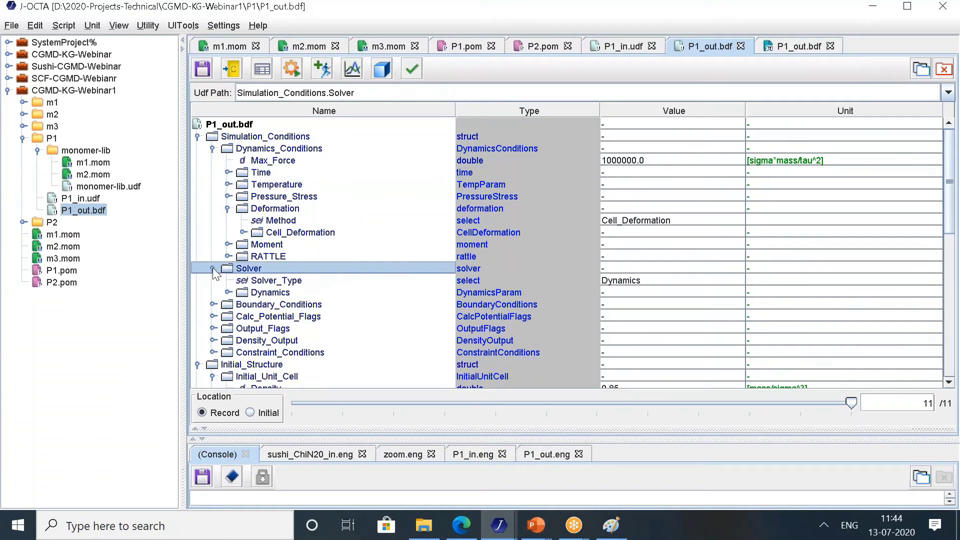
{"action": "left_click", "coordinate": [212, 268]}
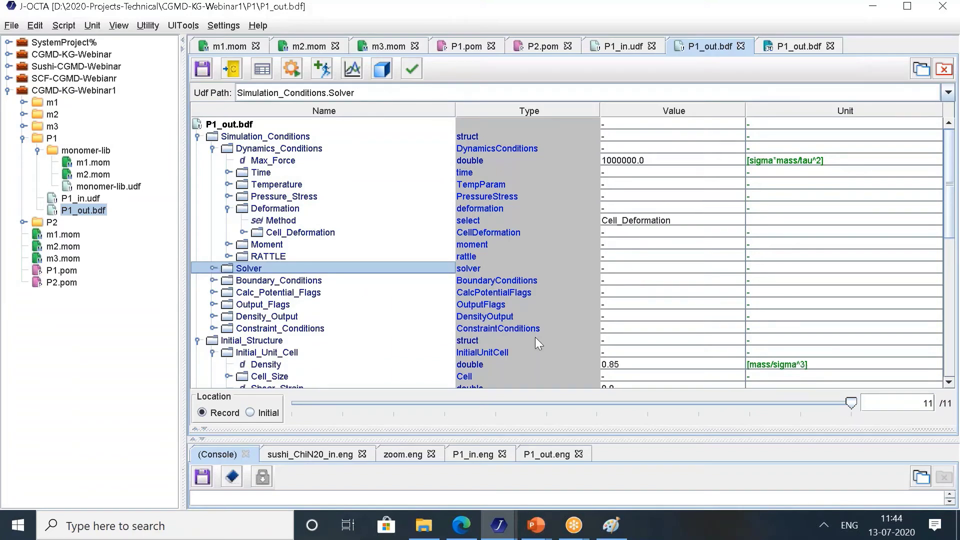
Bring up the P1_out.eng execution window and check the progress of the cognac run.
{"action": "left_click", "coordinate": [516, 517]}
{"action": "left_click", "coordinate": [580, 446]}
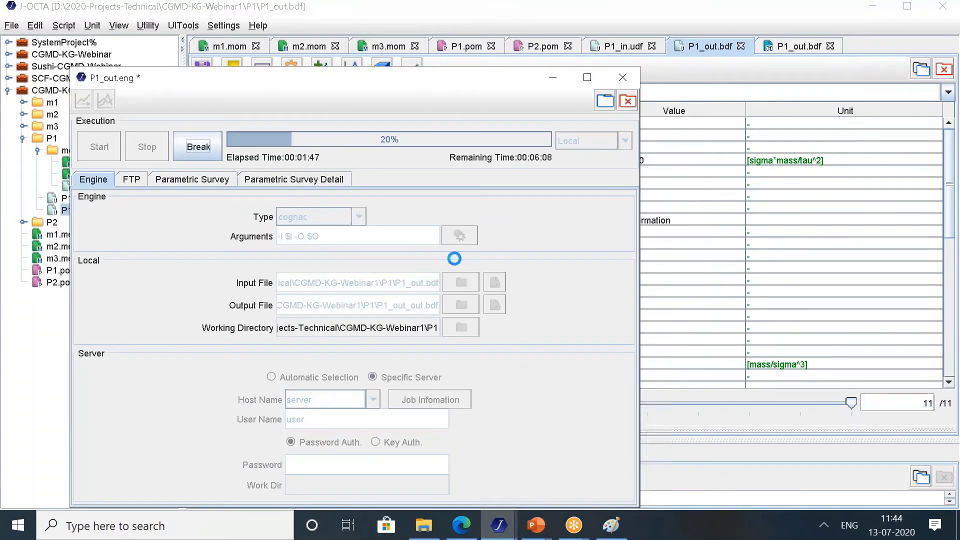
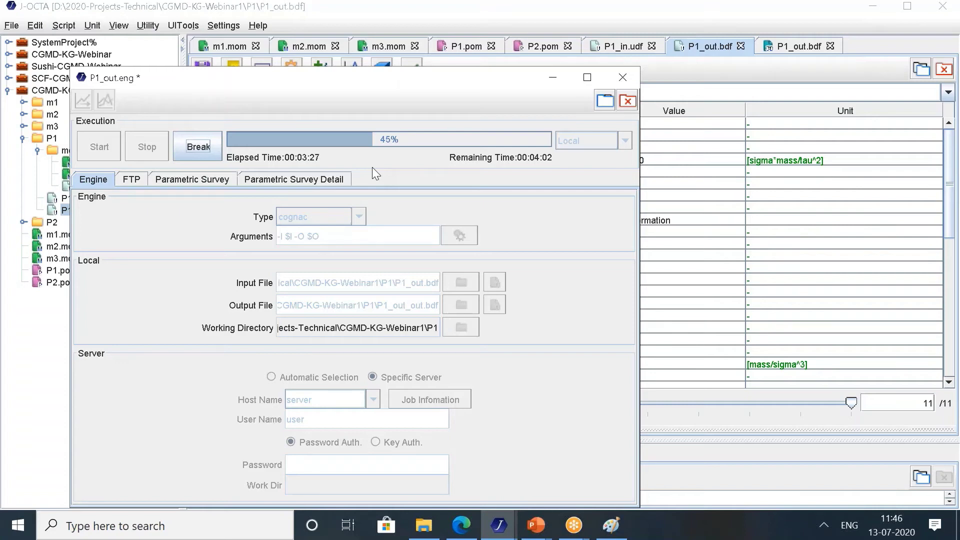
{"action": "left_click_drag", "start_coordinate": [404, 80], "coordinate": [390, 55]}
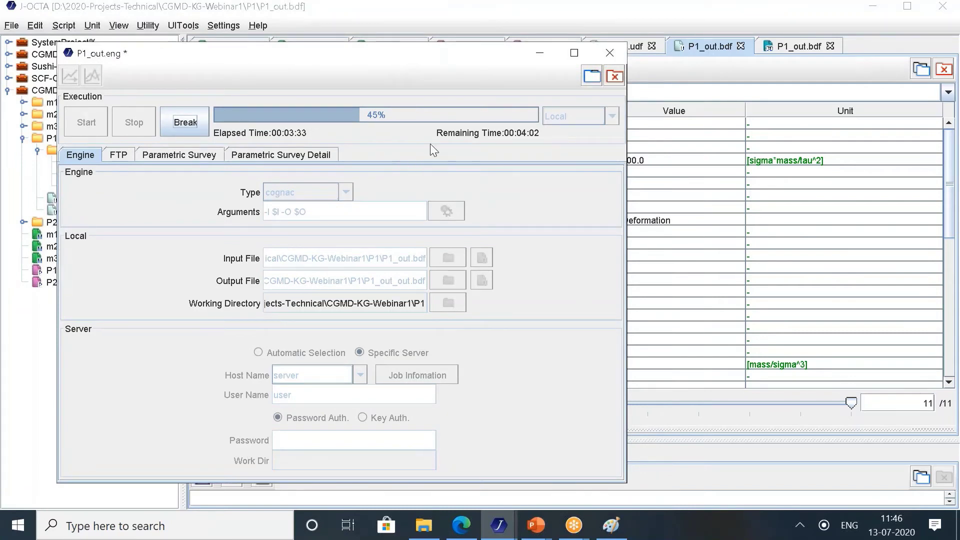
{"action": "left_click_drag", "start_coordinate": [376, 59], "coordinate": [421, 71]}
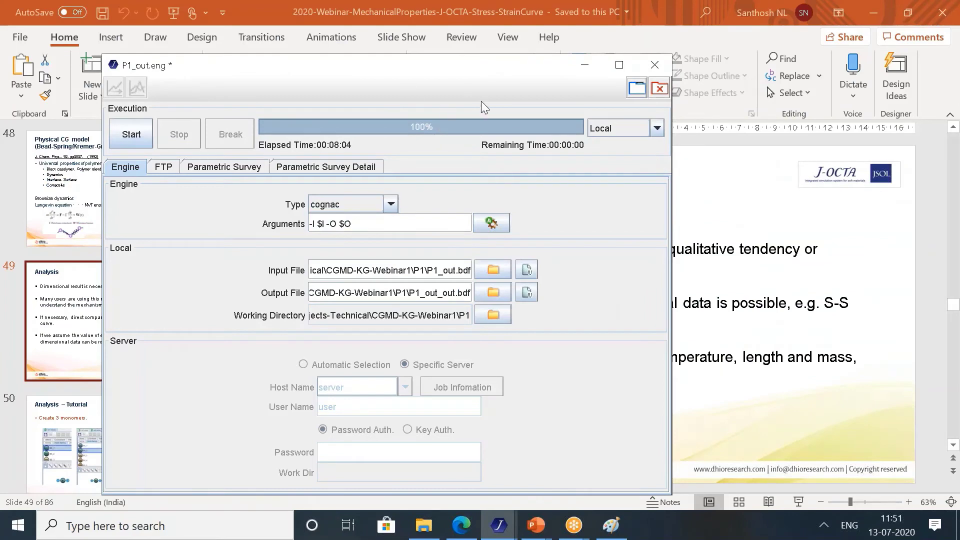
Put away the engine window, return to J-OCTA, refresh the CGMD-KG-Webinar1 project and open P1_out_out.bdf.
{"action": "key", "text": "super+Down"}
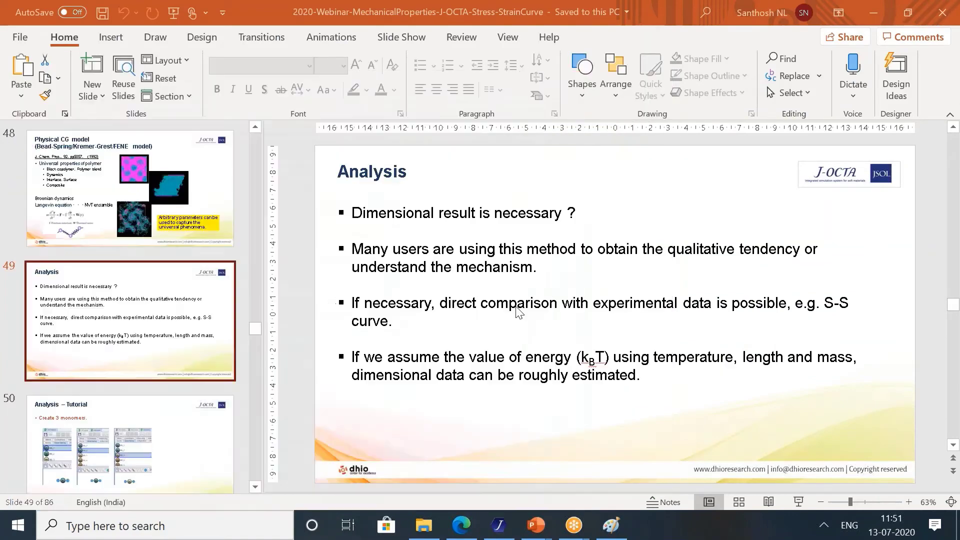
{"action": "left_click", "coordinate": [499, 526]}
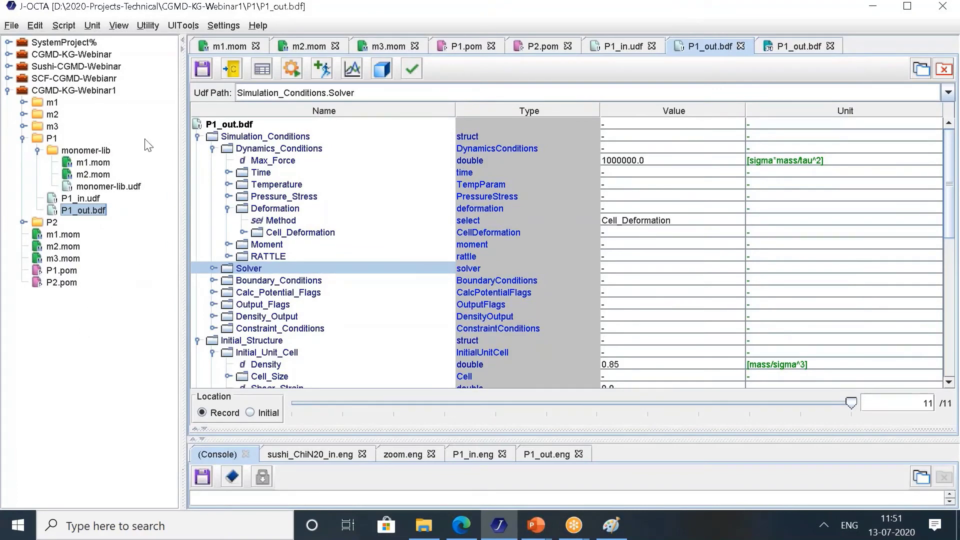
{"action": "double_click", "coordinate": [60, 92]}
{"action": "left_click", "coordinate": [8, 91]}
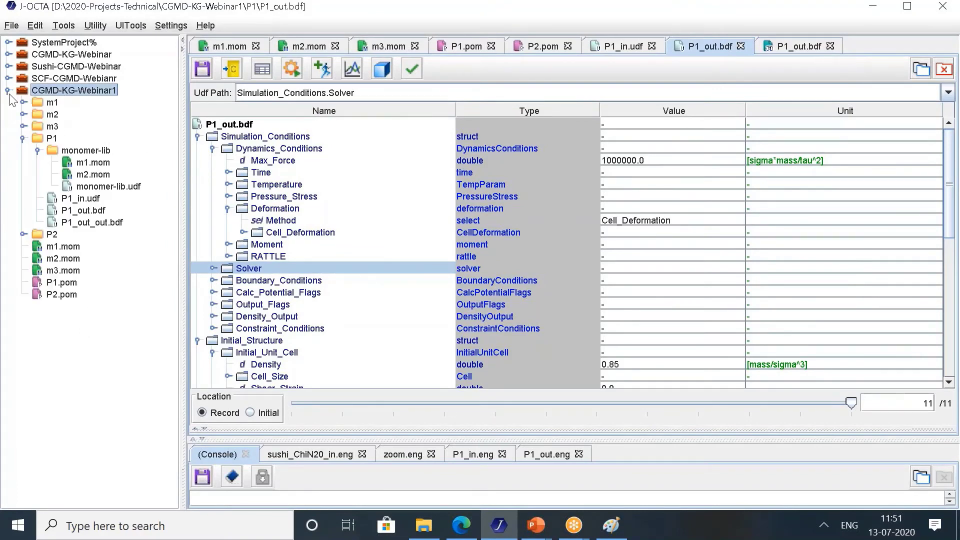
{"action": "left_click", "coordinate": [100, 224]}
{"action": "double_click", "coordinate": [99, 223]}
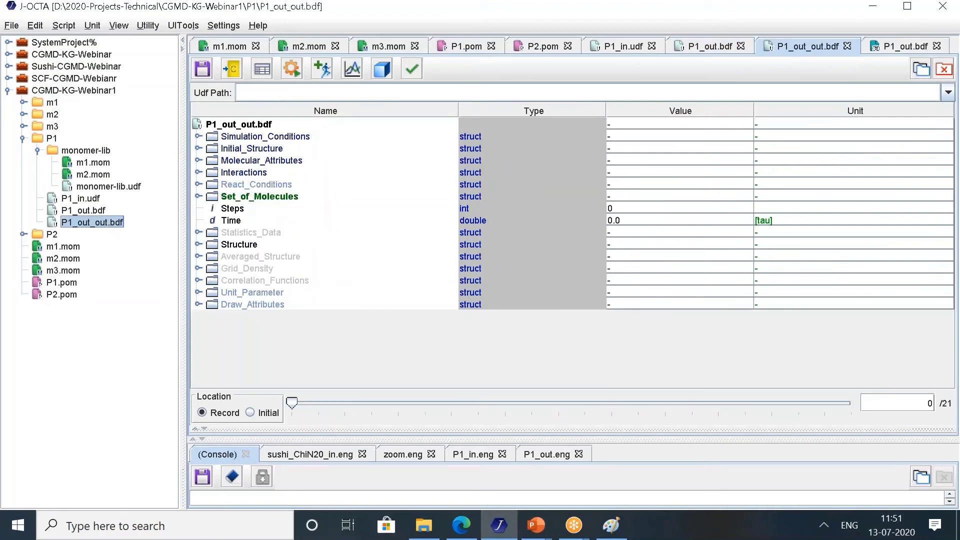
Draw all molecules of P1_out_out.bdf in 3D with the Ball-Stick draw type and Atom boundary type.
{"action": "left_click", "coordinate": [375, 73]}
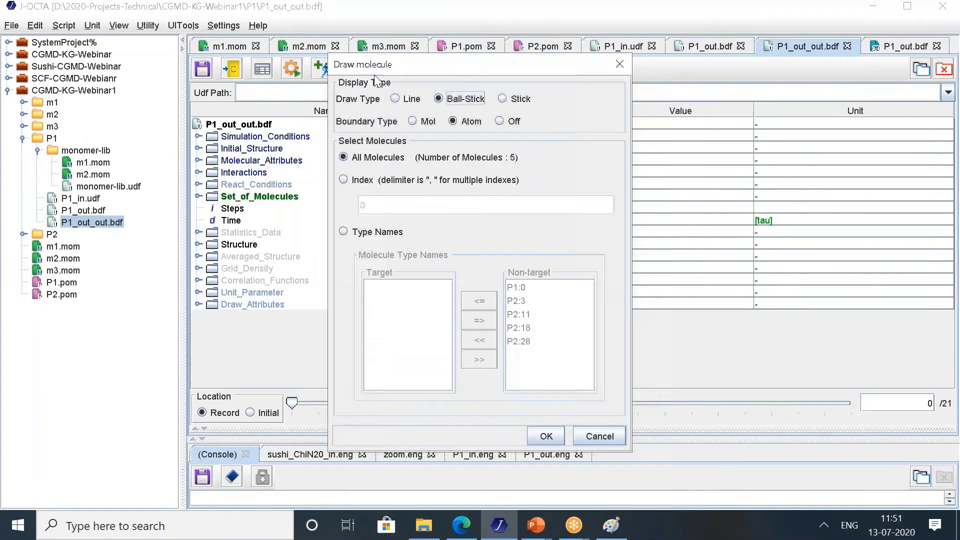
{"action": "left_click", "coordinate": [535, 434]}
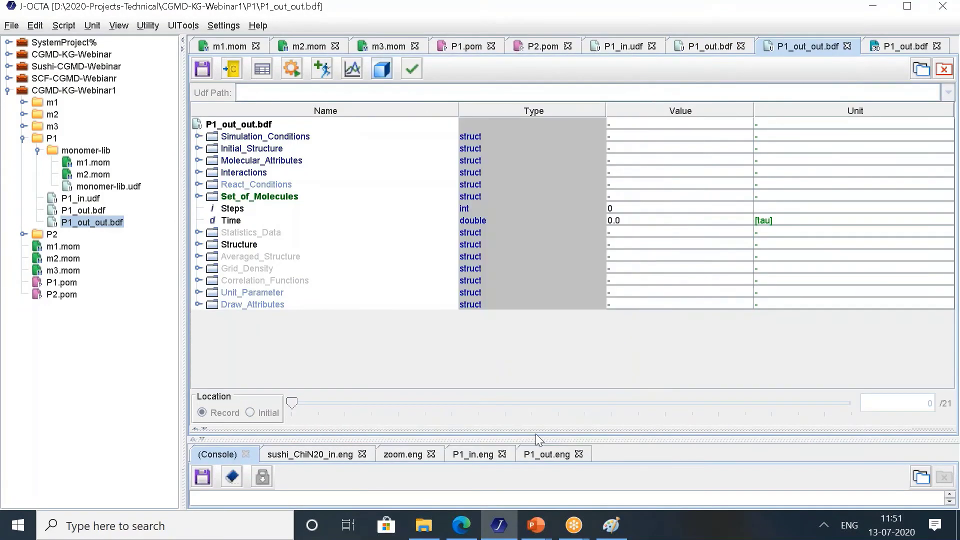
{"action": "mouse_move", "coordinate": [599, 259]}
{"action": "left_mouse_down"}
{"action": "mouse_move", "coordinate": [583, 244]}
{"action": "mouse_move", "coordinate": [589, 259]}
{"action": "left_mouse_up"}
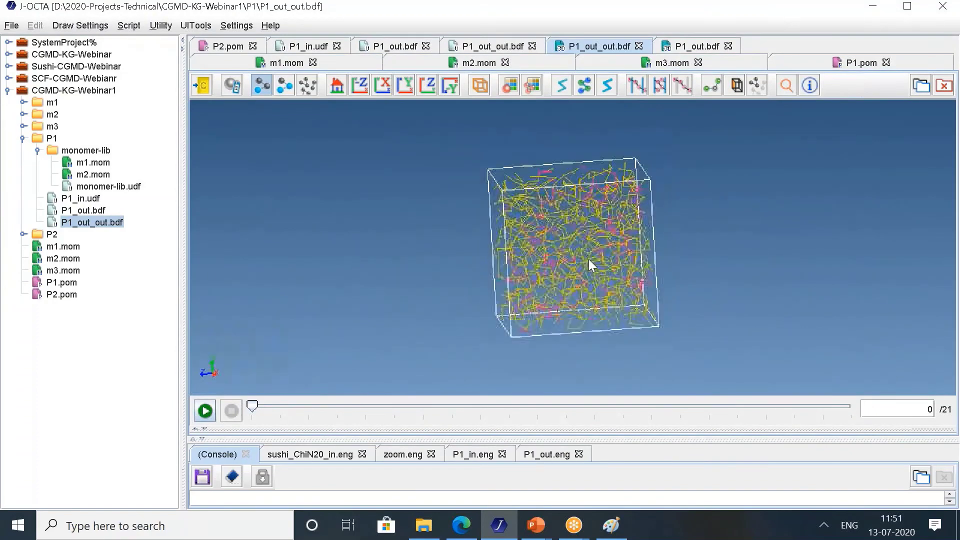
Play the deformation animation of the molecules through all records repeatedly, viewing the cell from another angle.
{"action": "left_click", "coordinate": [206, 410]}
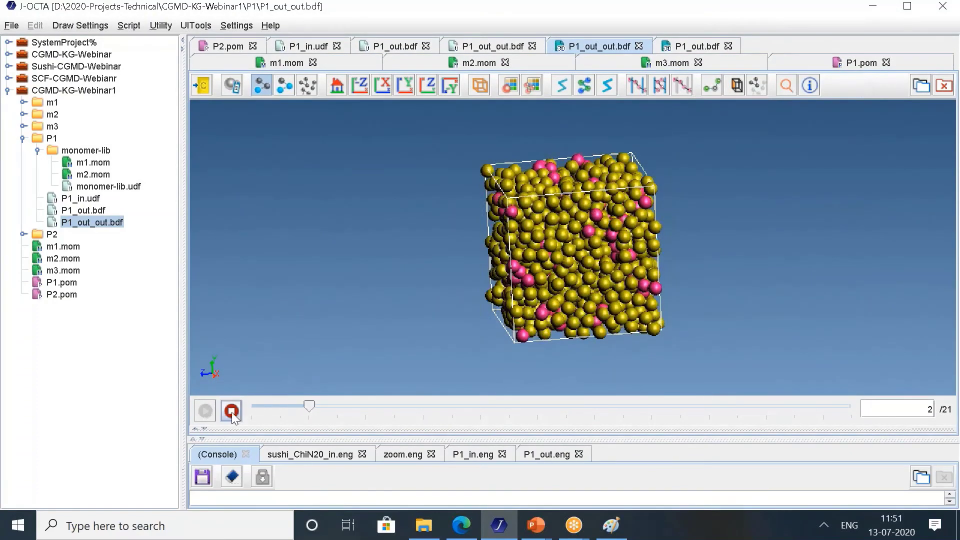
{"action": "mouse_move", "coordinate": [425, 320]}
{"action": "left_mouse_down"}
{"action": "mouse_move", "coordinate": [713, 304]}
{"action": "mouse_move", "coordinate": [535, 257]}
{"action": "mouse_move", "coordinate": [546, 293]}
{"action": "mouse_move", "coordinate": [532, 302]}
{"action": "left_mouse_up"}
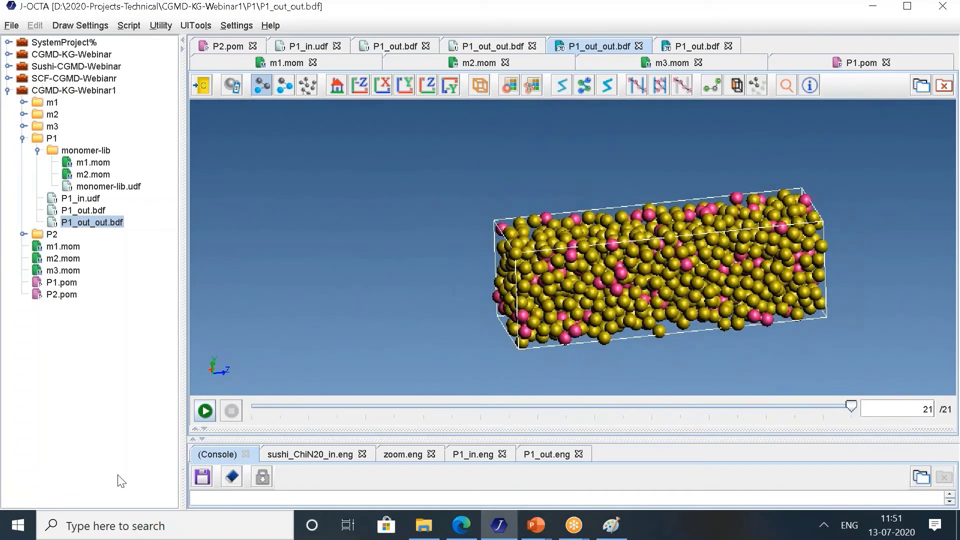
{"action": "left_click", "coordinate": [200, 416]}
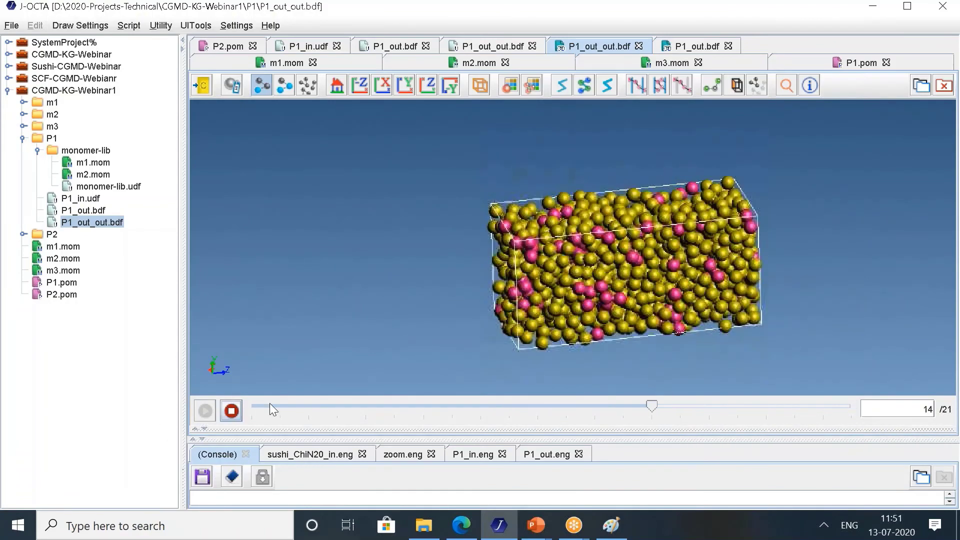
{"action": "left_click", "coordinate": [202, 409]}
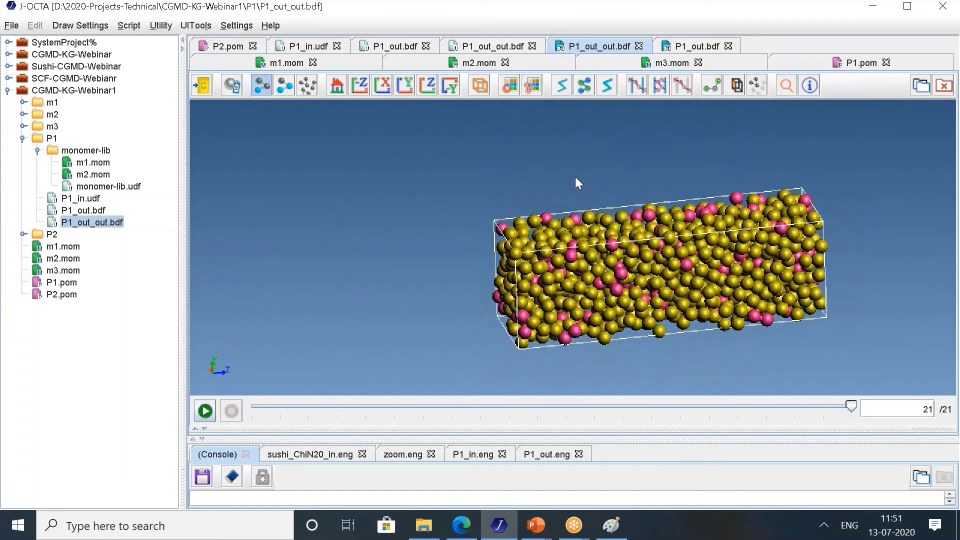
Run the Stress-strain Curve Calculation on P1_out_out.bdf with forward deformation mode, P_0 of 0 and Bond/Non-bond Display set to no.
{"action": "double_click", "coordinate": [82, 224]}
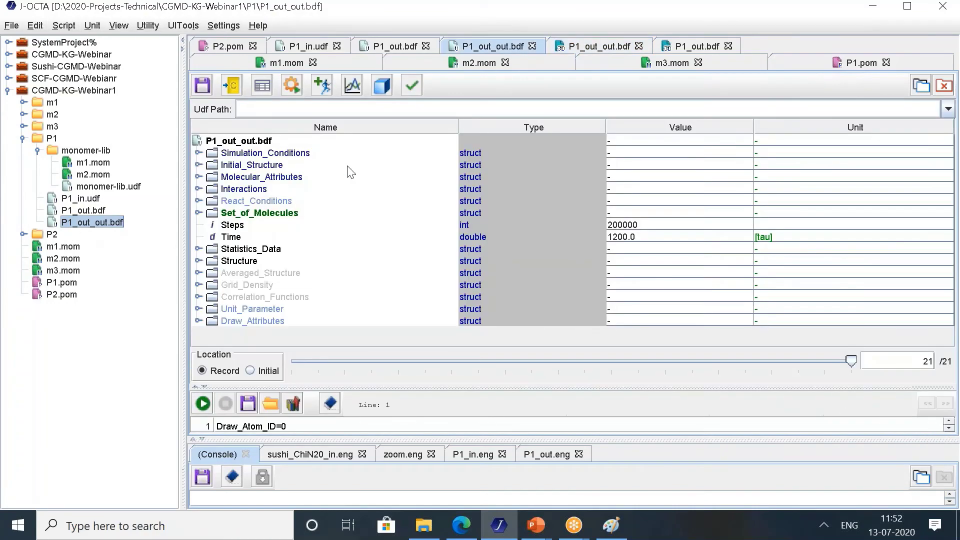
{"action": "left_click", "coordinate": [356, 94]}
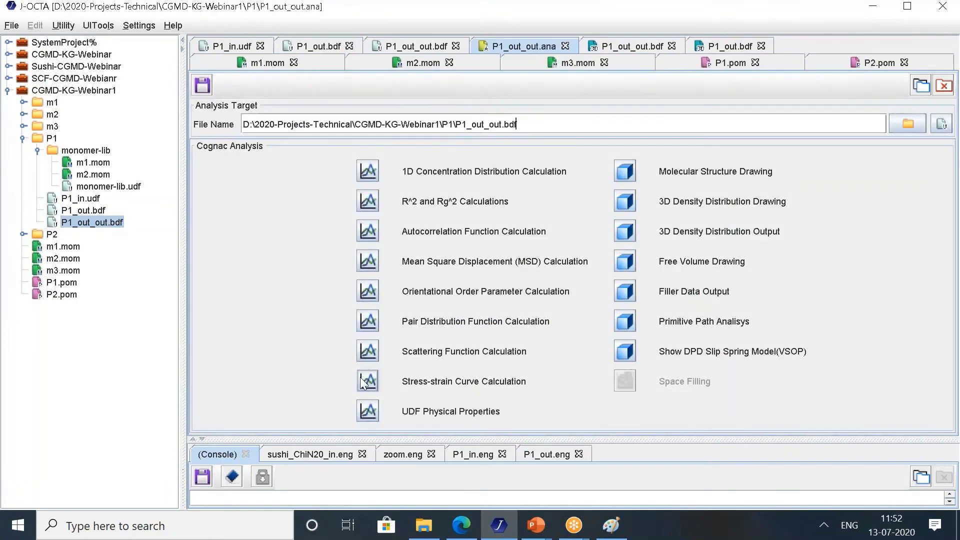
{"action": "left_click", "coordinate": [369, 382]}
{"action": "left_click", "coordinate": [209, 119]}
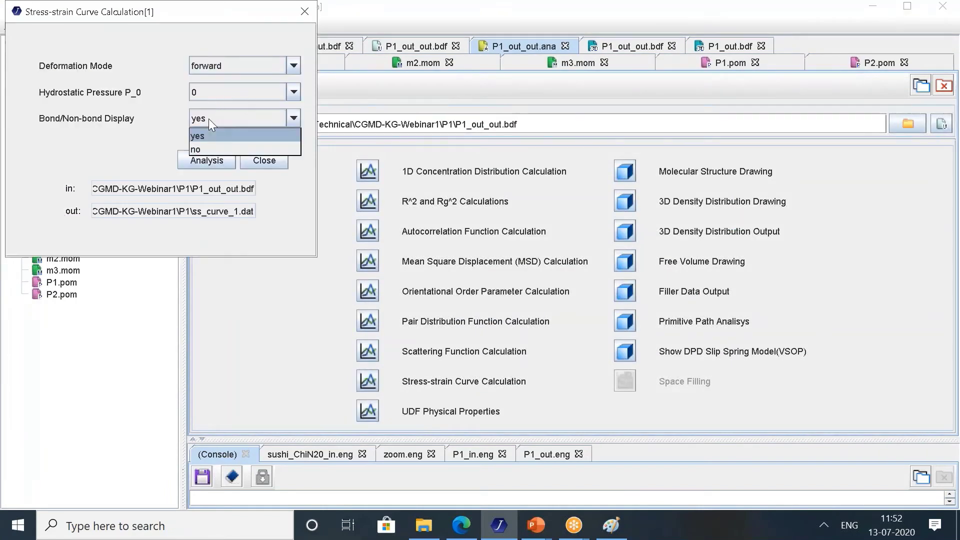
{"action": "left_click", "coordinate": [201, 150]}
{"action": "left_click", "coordinate": [207, 161]}
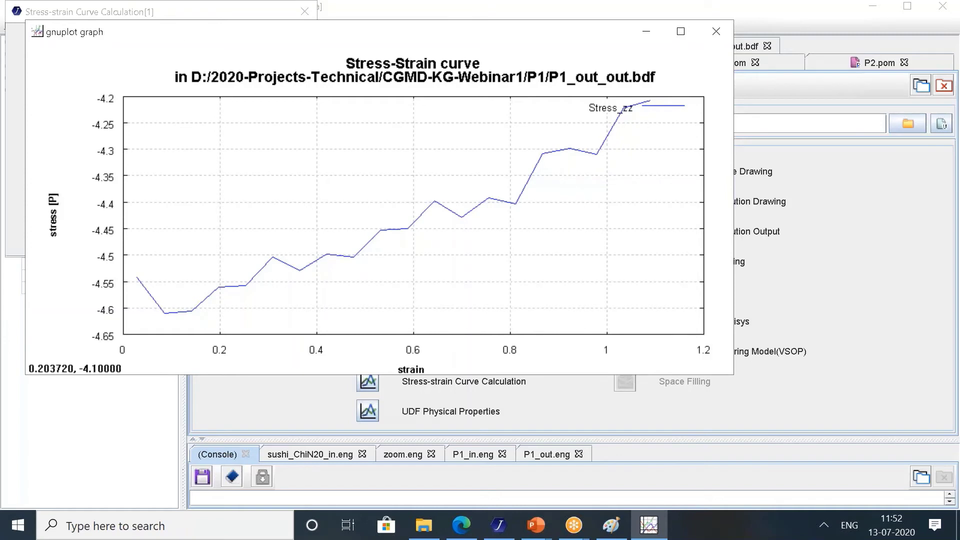
Examine the stress-strain curve, and close the graph and the calculation dialog.
{"action": "left_click_drag", "start_coordinate": [185, 42], "coordinate": [220, 85]}
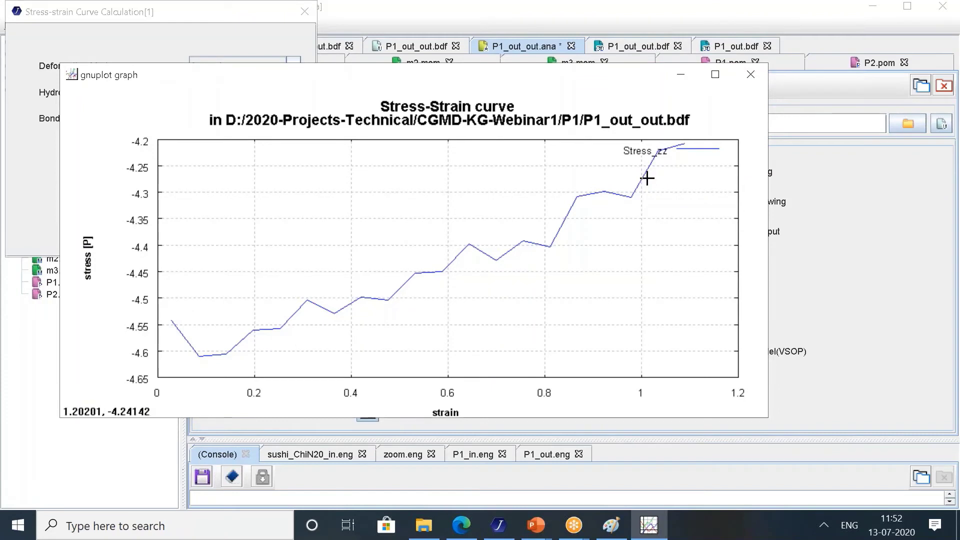
{"action": "left_click", "coordinate": [750, 75]}
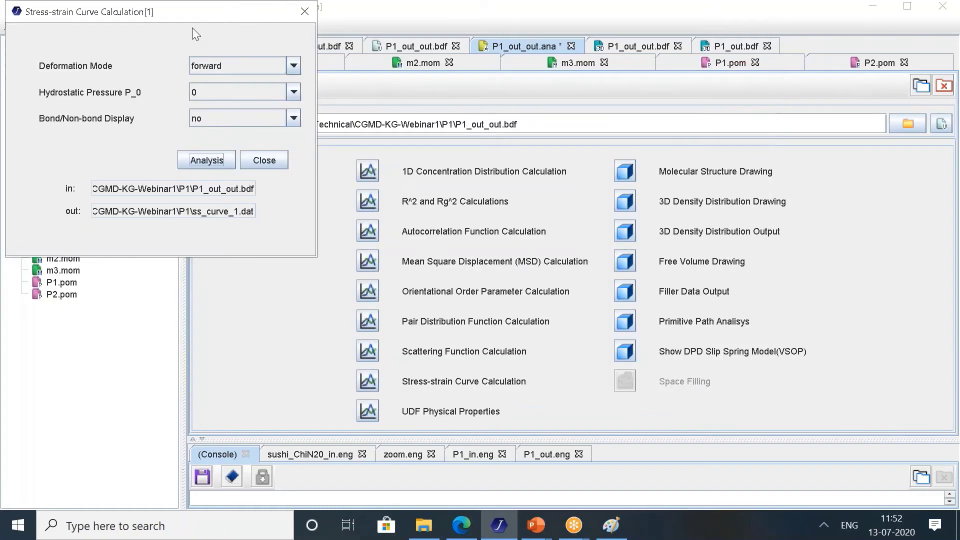
{"action": "left_click_drag", "start_coordinate": [250, 13], "coordinate": [305, 134]}
{"action": "left_click", "coordinate": [360, 133]}
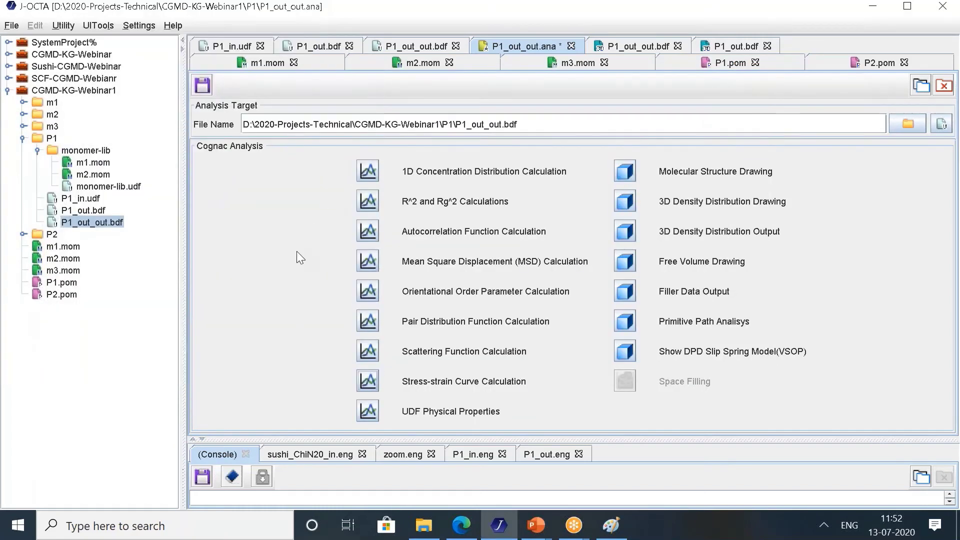
Collapse the P1 and P2 folders in the CGMD-KG-Webinar1 project tree, leaving the project expanded.
{"action": "double_click", "coordinate": [38, 224]}
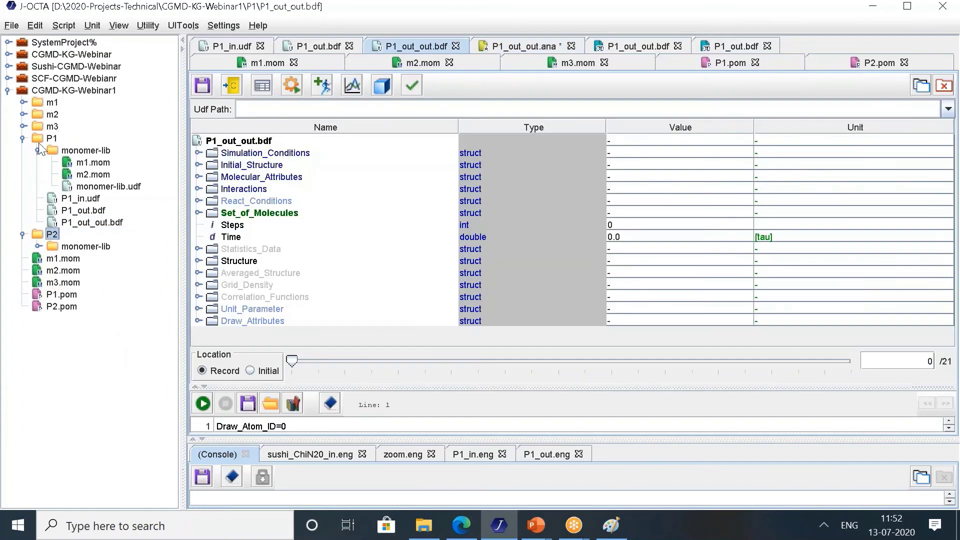
{"action": "left_click", "coordinate": [22, 138]}
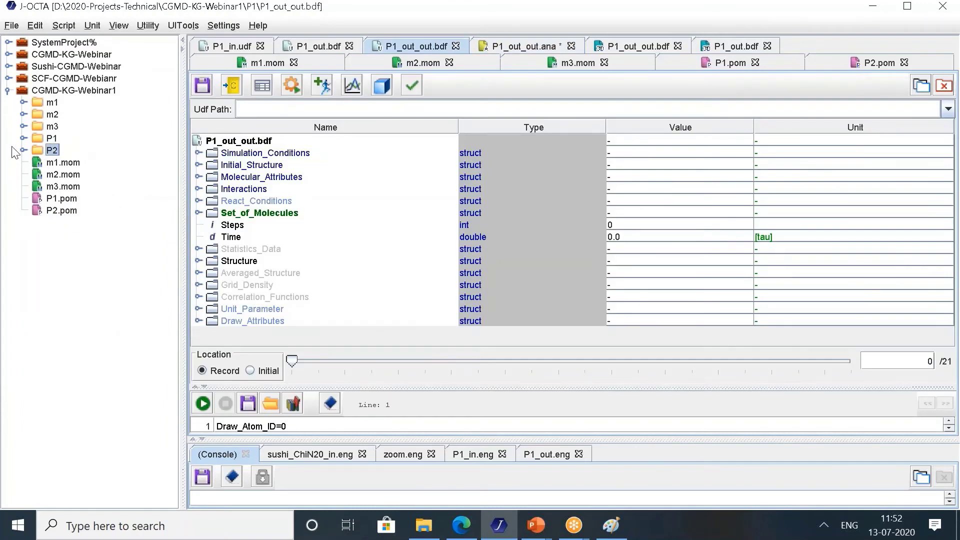
{"action": "left_click", "coordinate": [8, 91]}
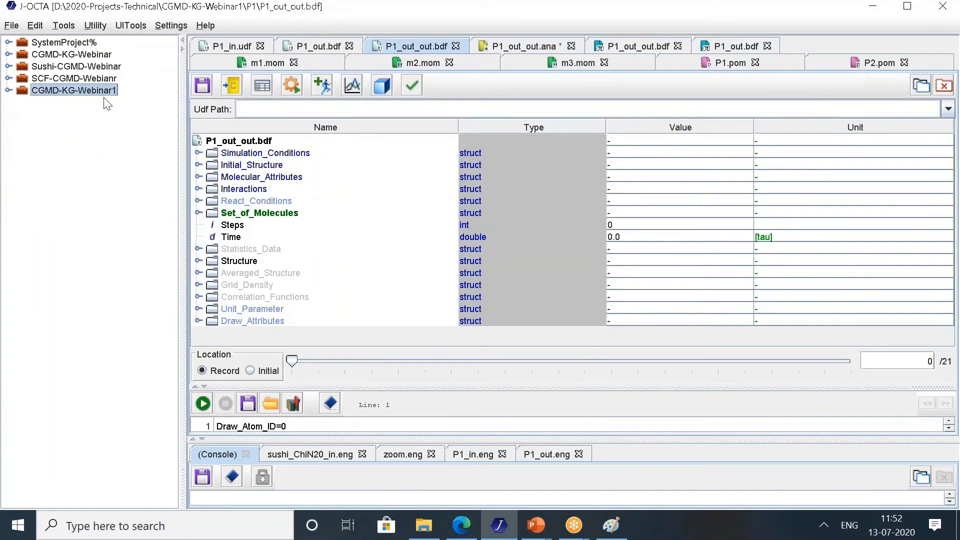
{"action": "left_click", "coordinate": [7, 91]}
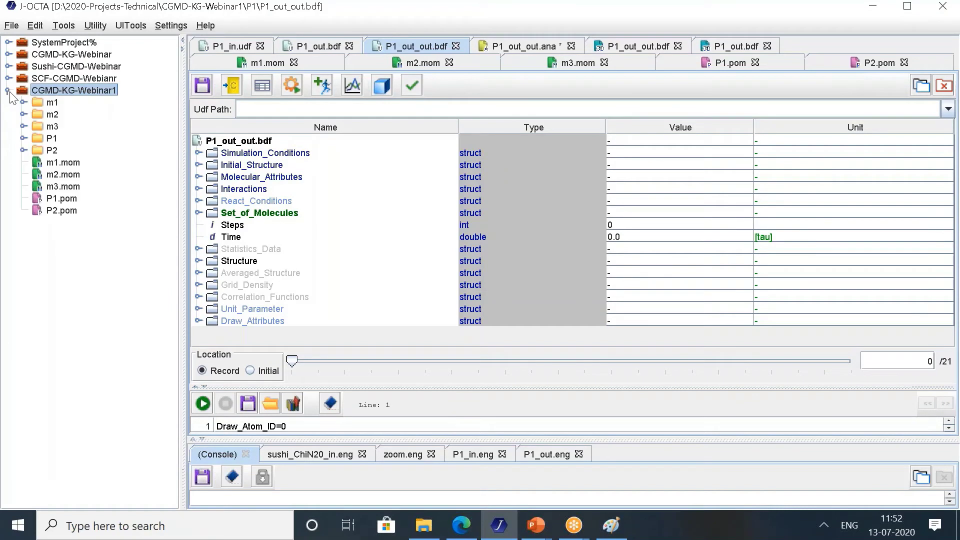
Run the 3D Density Distribution Drawing for B1, B2 and B3 as a rainbow Color Contour with 16 lattice points per side.
{"action": "left_click", "coordinate": [357, 85]}
{"action": "left_click", "coordinate": [553, 265]}
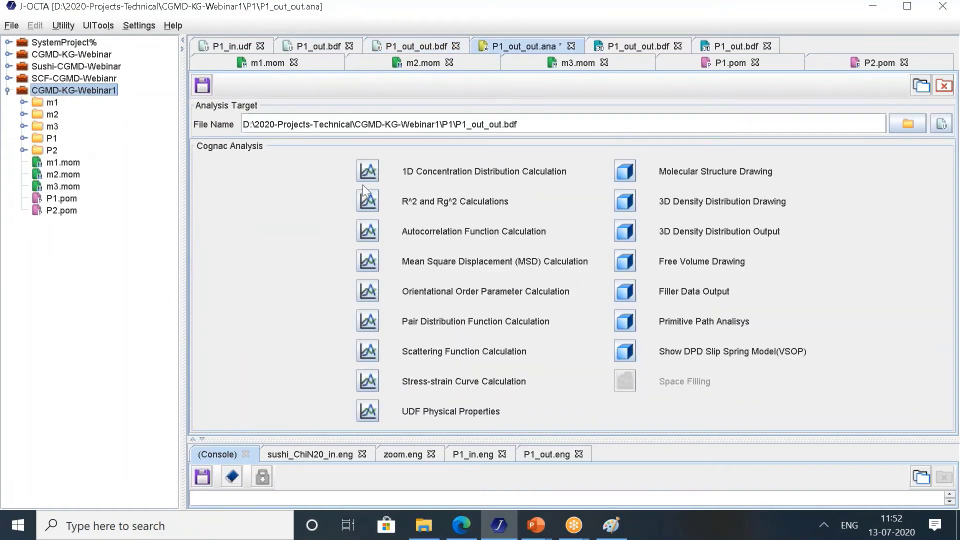
{"action": "left_click", "coordinate": [624, 207]}
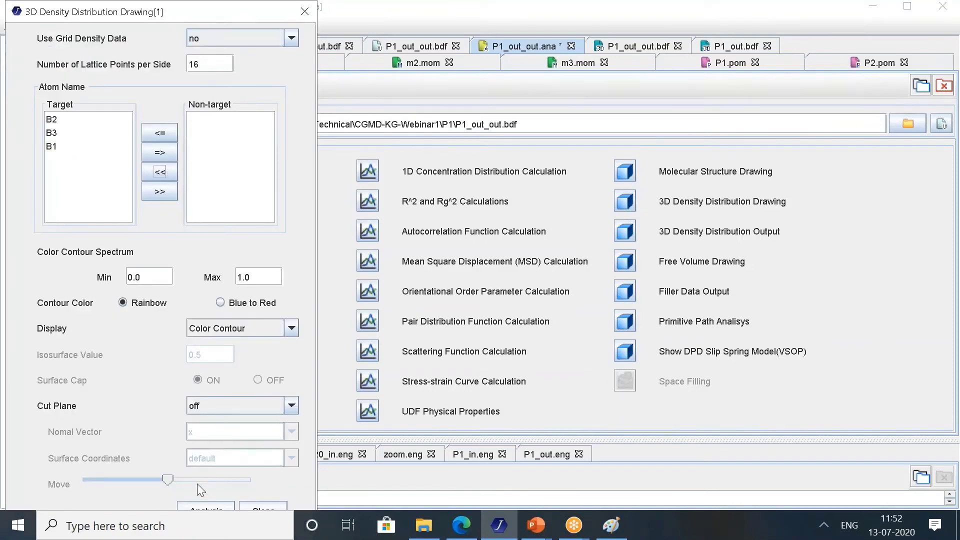
{"action": "left_click_drag", "start_coordinate": [237, 16], "coordinate": [230, 70]}
{"action": "mouse_move", "coordinate": [310, 56]}
{"action": "left_mouse_down"}
{"action": "mouse_move", "coordinate": [337, 56]}
{"action": "mouse_move", "coordinate": [354, 11]}
{"action": "left_mouse_up"}
{"action": "scroll", "coordinate": [349, 338], "scroll_direction": "down", "scroll_amount": 3}
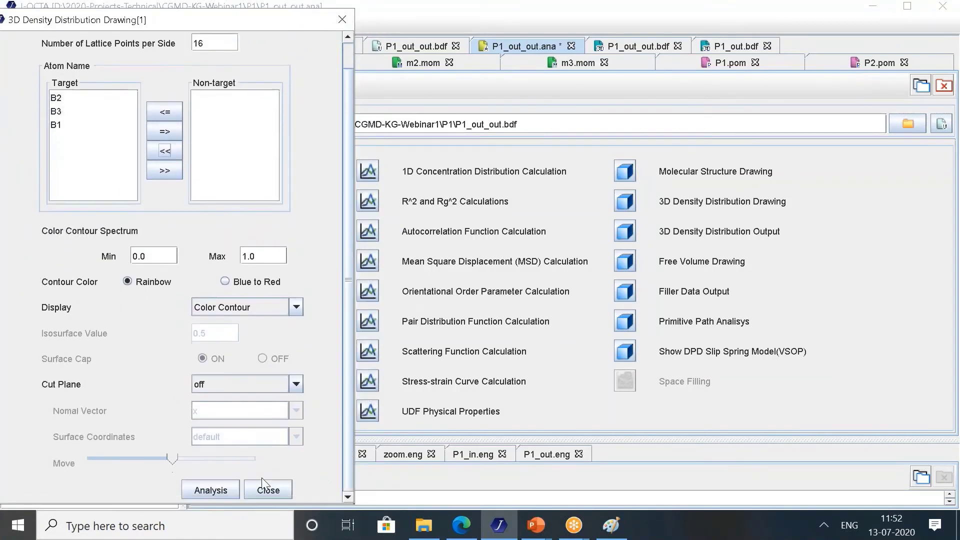
{"action": "left_click", "coordinate": [212, 492]}
{"action": "left_click_drag", "start_coordinate": [565, 295], "coordinate": [590, 273]}
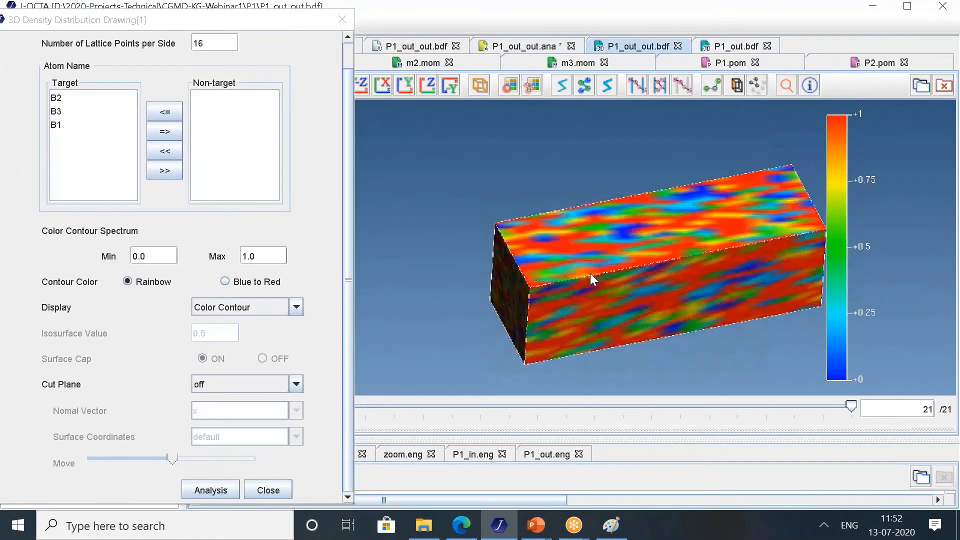
Redraw the density distribution as an Isosurface with value 0.5 and Surface Cap on.
{"action": "left_click", "coordinate": [257, 307]}
{"action": "left_click", "coordinate": [236, 333]}
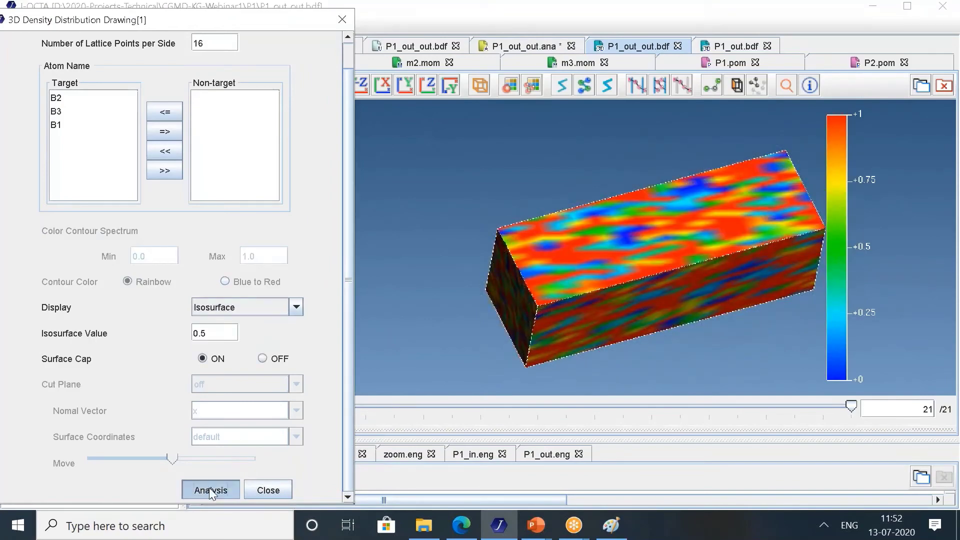
{"action": "left_click", "coordinate": [209, 487]}
{"action": "left_click_drag", "start_coordinate": [616, 301], "coordinate": [649, 263]}
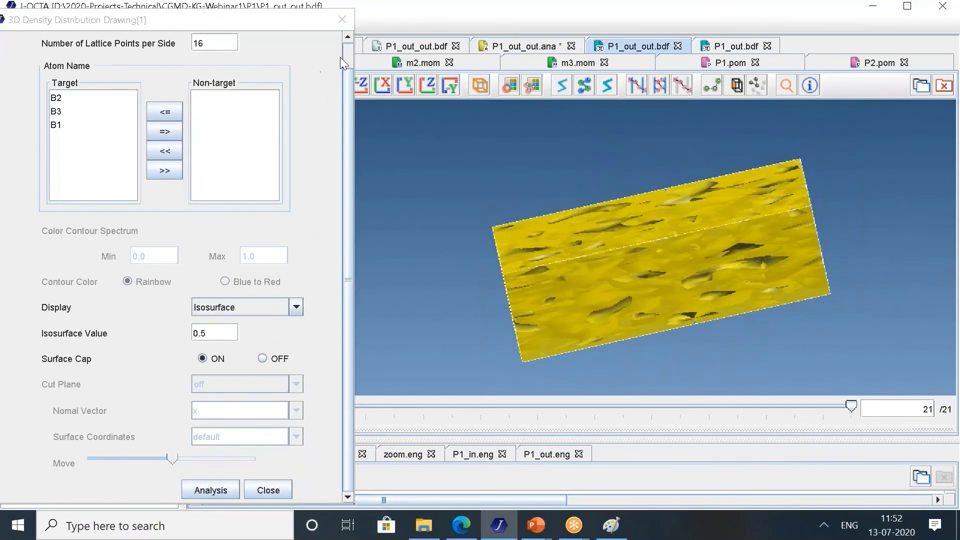
Narrow the density drawing dialog to uncover the 3D view and play the isosurface animation through the records.
{"action": "left_click_drag", "start_coordinate": [355, 86], "coordinate": [214, 85]}
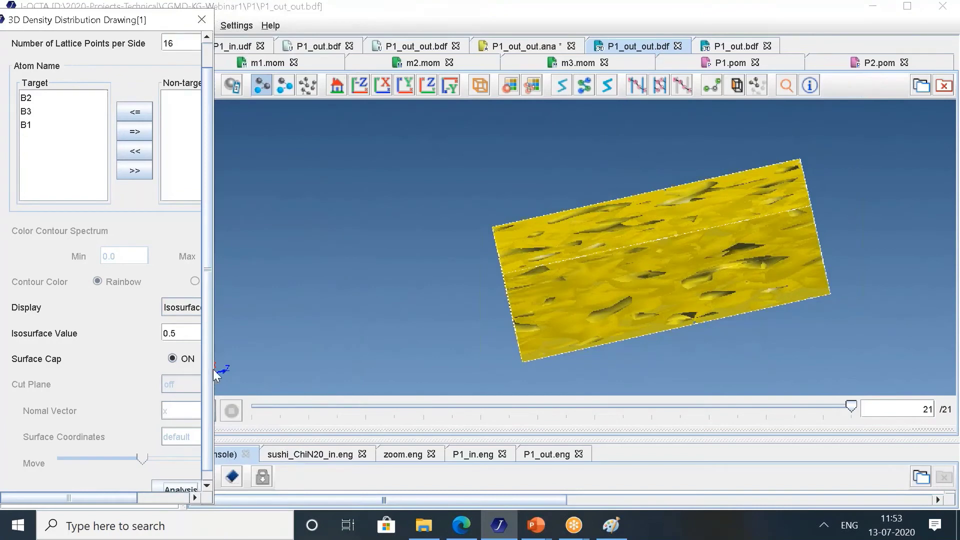
{"action": "left_click_drag", "start_coordinate": [215, 352], "coordinate": [137, 353]}
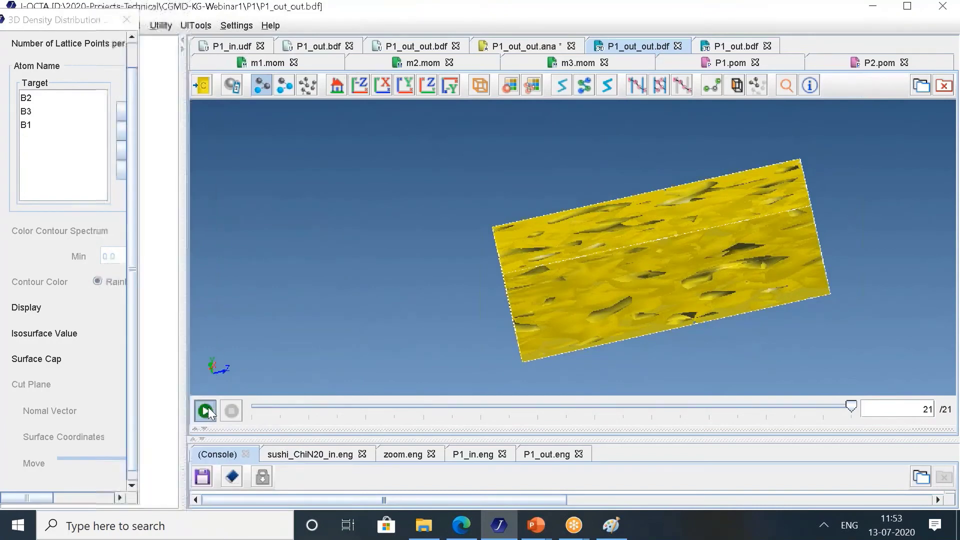
{"action": "left_click", "coordinate": [205, 410]}
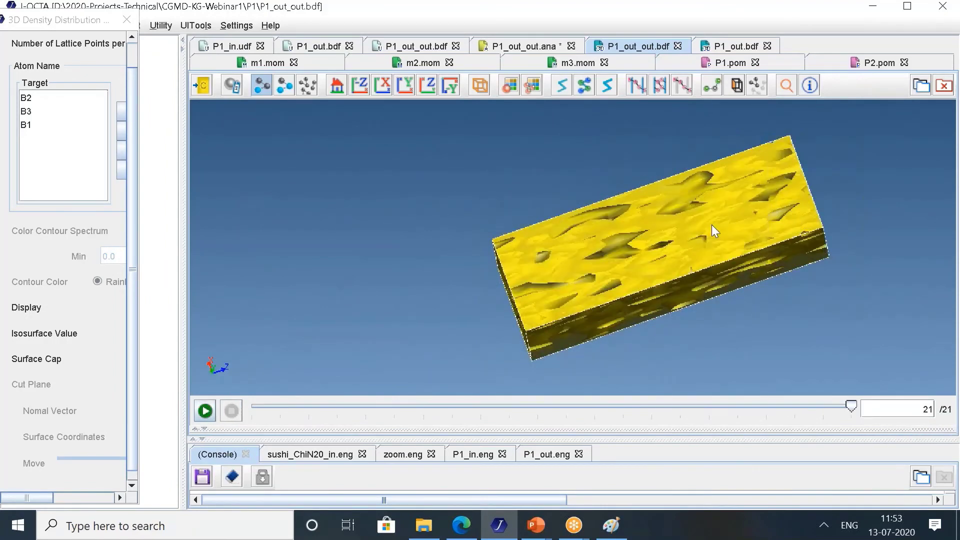
Close the density drawing dialog and rotate the isosurface block to examine its faces from several angles.
{"action": "left_click_drag", "start_coordinate": [101, 33], "coordinate": [280, 75]}
{"action": "left_click_drag", "start_coordinate": [660, 246], "coordinate": [632, 243]}
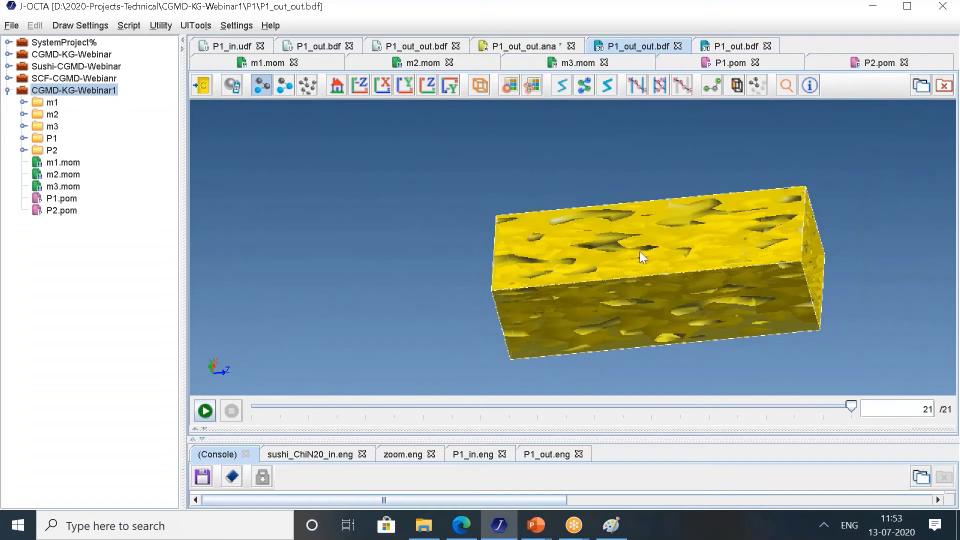
{"action": "mouse_move", "coordinate": [696, 265]}
{"action": "left_mouse_down"}
{"action": "mouse_move", "coordinate": [745, 262]}
{"action": "mouse_move", "coordinate": [633, 289]}
{"action": "mouse_move", "coordinate": [748, 238]}
{"action": "left_mouse_up"}
{"action": "mouse_move", "coordinate": [637, 248]}
{"action": "left_mouse_down"}
{"action": "mouse_move", "coordinate": [643, 295]}
{"action": "mouse_move", "coordinate": [634, 257]}
{"action": "left_mouse_up"}
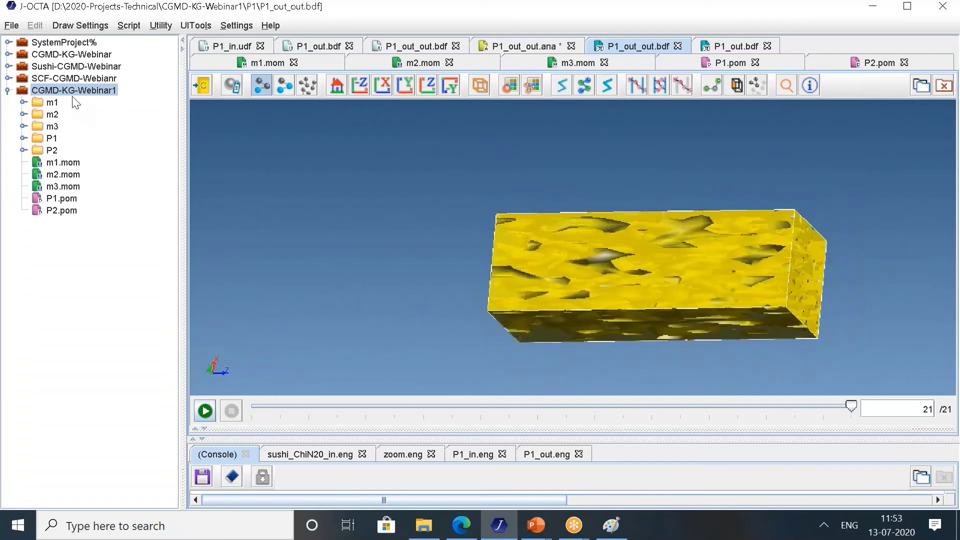
Plot the stress-strain curve of P1_out_out.bdf with forward deformation, hydrostatic pressure 0 and Bond/Non-bond Display set to yes.
{"action": "left_click", "coordinate": [23, 139]}
{"action": "double_click", "coordinate": [86, 188]}
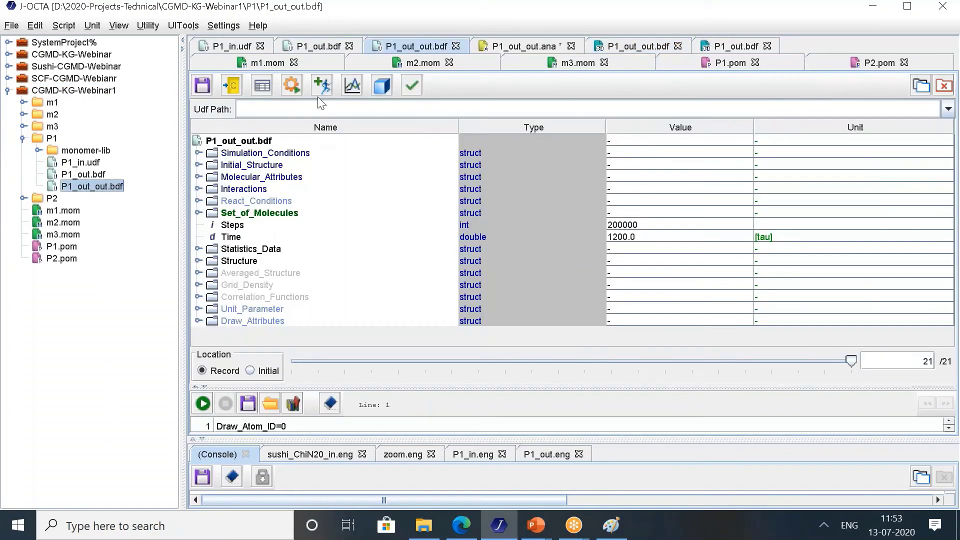
{"action": "left_click", "coordinate": [352, 85]}
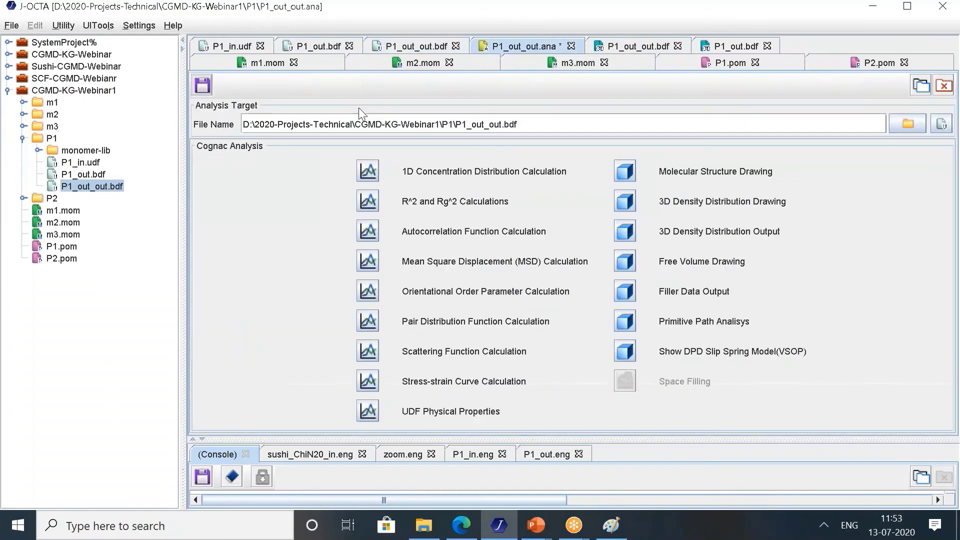
{"action": "left_click", "coordinate": [369, 382]}
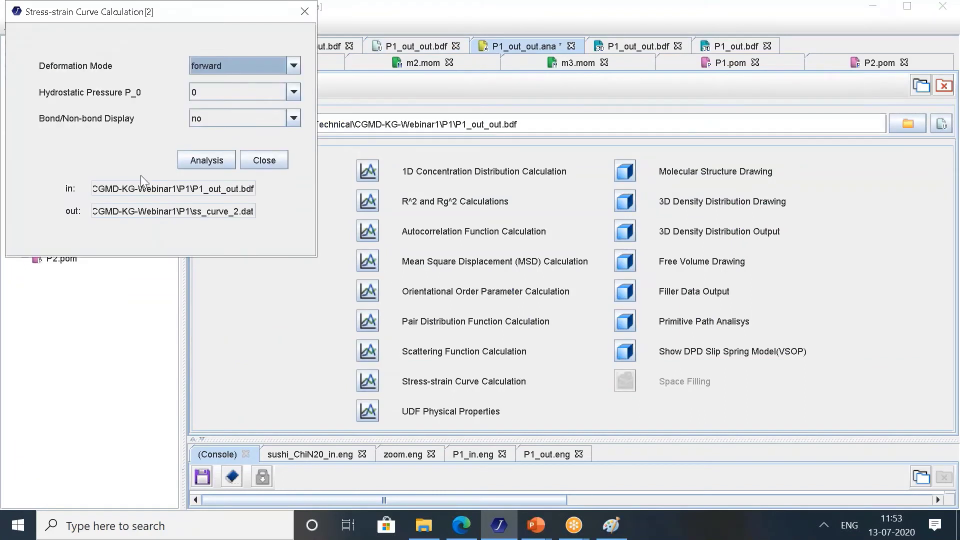
{"action": "left_click", "coordinate": [219, 116]}
{"action": "left_click", "coordinate": [201, 133]}
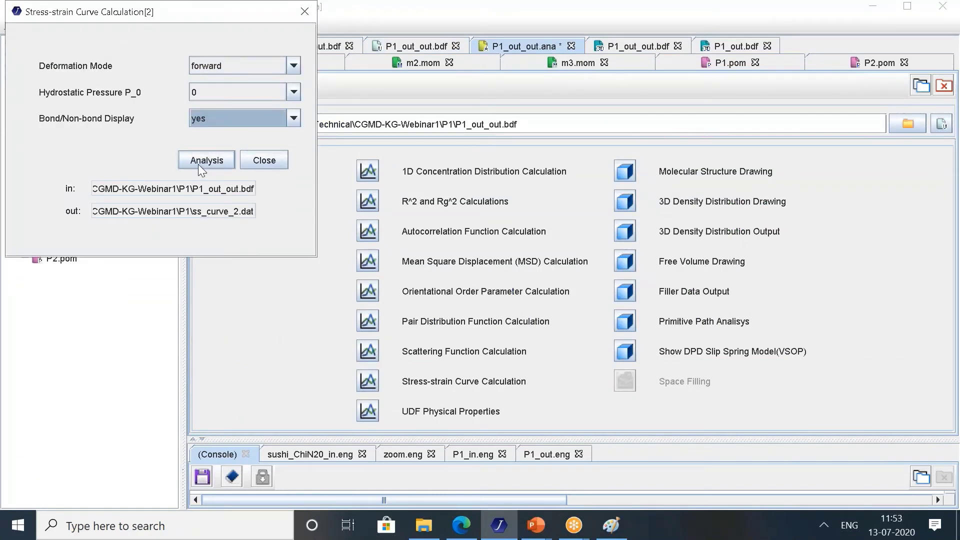
{"action": "left_click", "coordinate": [199, 163]}
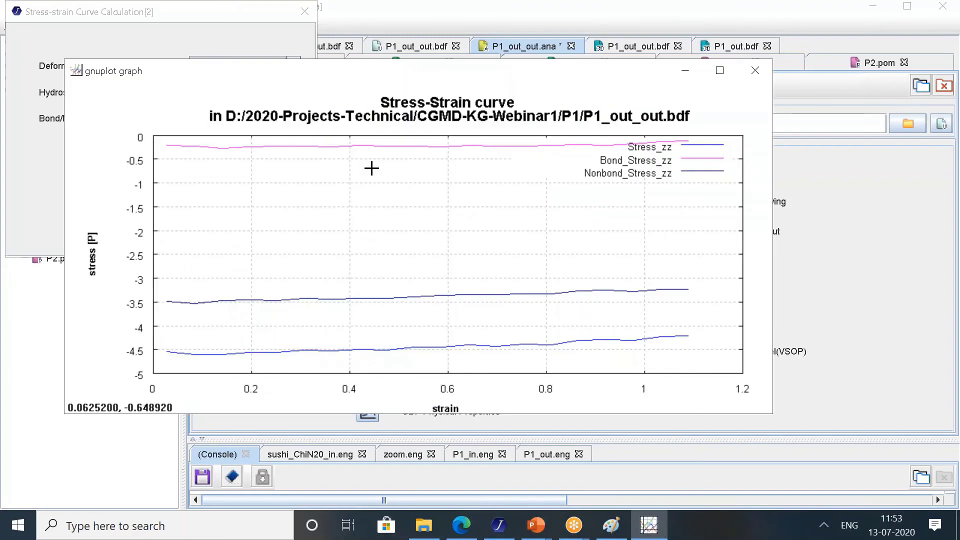
Close the graph and replot the stress-strain curve with Bond/Non-bond Display set to no.
{"action": "left_click", "coordinate": [755, 71]}
{"action": "left_click", "coordinate": [220, 118]}
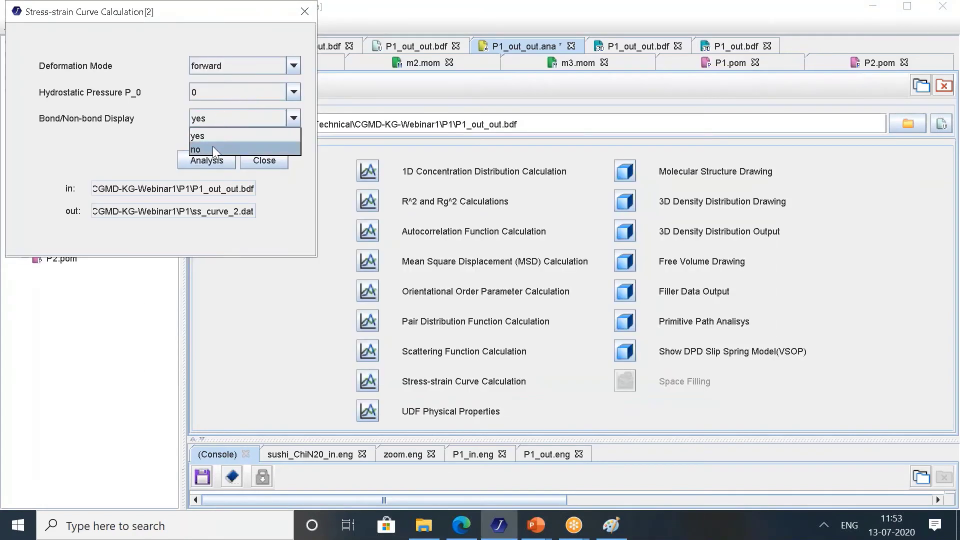
{"action": "left_click", "coordinate": [212, 146]}
{"action": "left_click", "coordinate": [206, 155]}
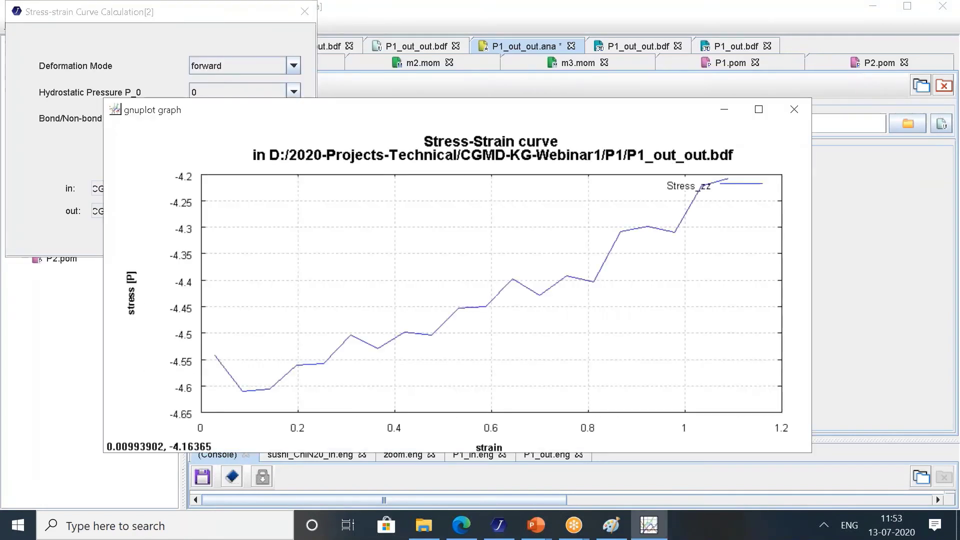
Replot the stress-strain curve with Hydrostatic Pressure P_0 set to (xx+yy)/2, view the graph and close it.
{"action": "left_click", "coordinate": [794, 109]}
{"action": "left_click", "coordinate": [213, 92]}
{"action": "left_click", "coordinate": [211, 121]}
{"action": "left_click", "coordinate": [218, 154]}
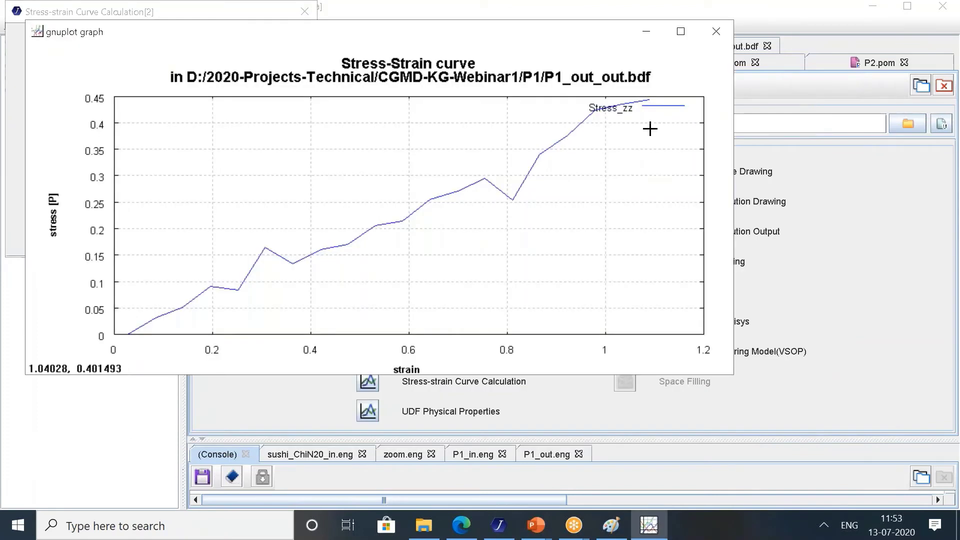
{"action": "left_click_drag", "start_coordinate": [205, 31], "coordinate": [225, 122]}
{"action": "left_click", "coordinate": [737, 122]}
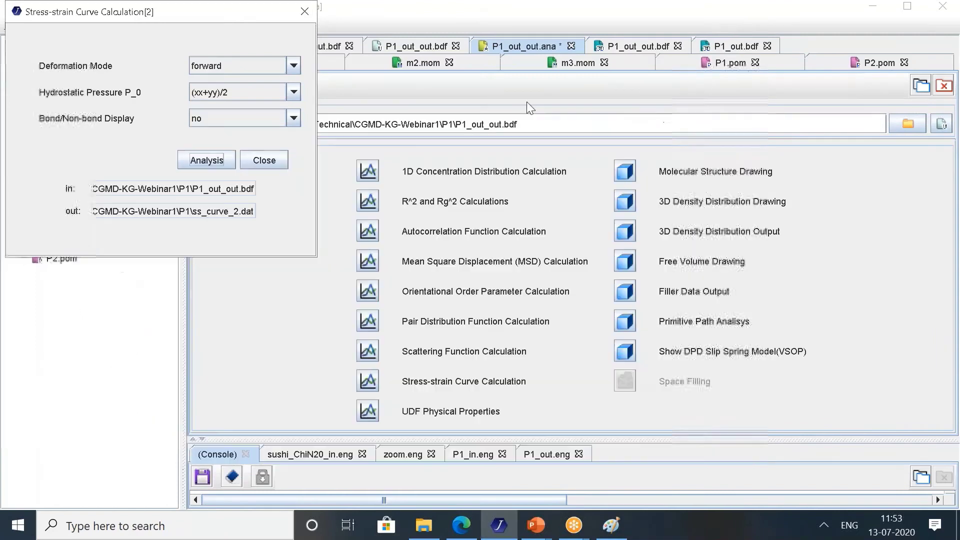
Close the stress-strain calculation dialog and collapse the CGMD-KG-Webinar1 project.
{"action": "left_click_drag", "start_coordinate": [181, 17], "coordinate": [206, 104]}
{"action": "left_click", "coordinate": [328, 99]}
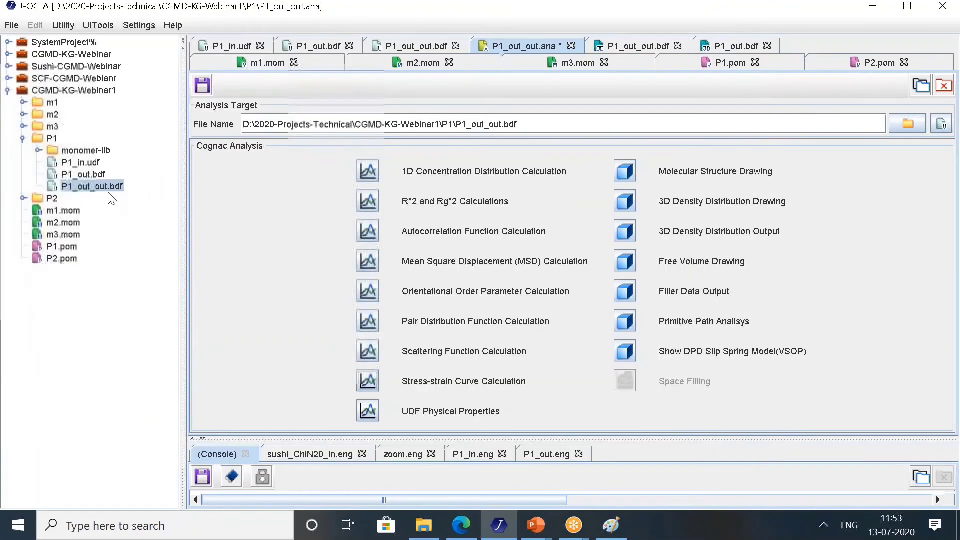
{"action": "left_click", "coordinate": [7, 91]}
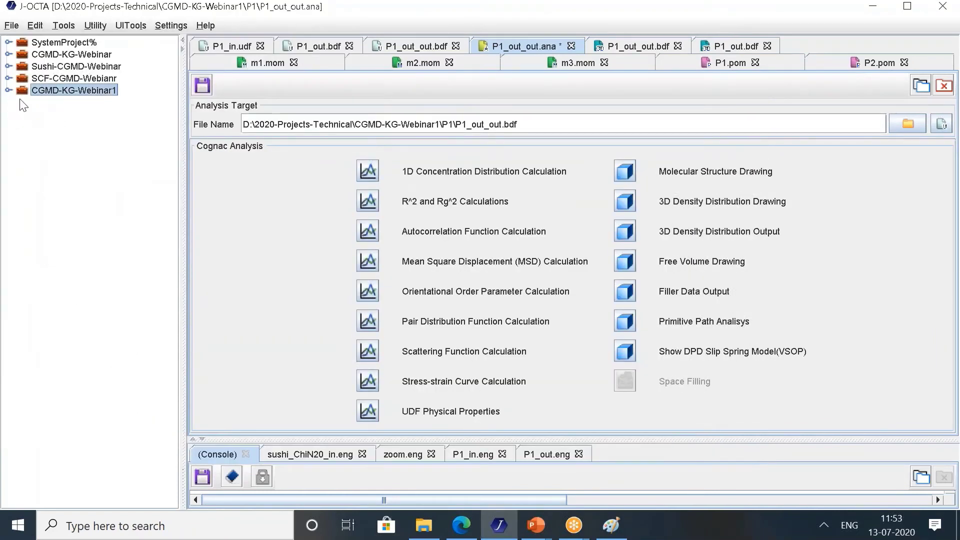
Create a new project named SCF-CGMD-Webinar1 in the 2020-Projects-Technical folder.
{"action": "left_click", "coordinate": [12, 25]}
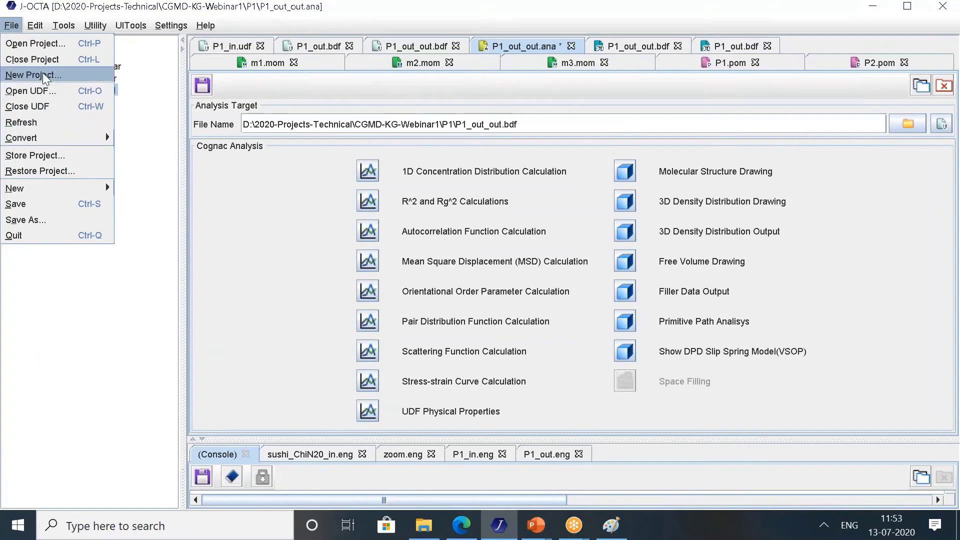
{"action": "left_click", "coordinate": [214, 168]}
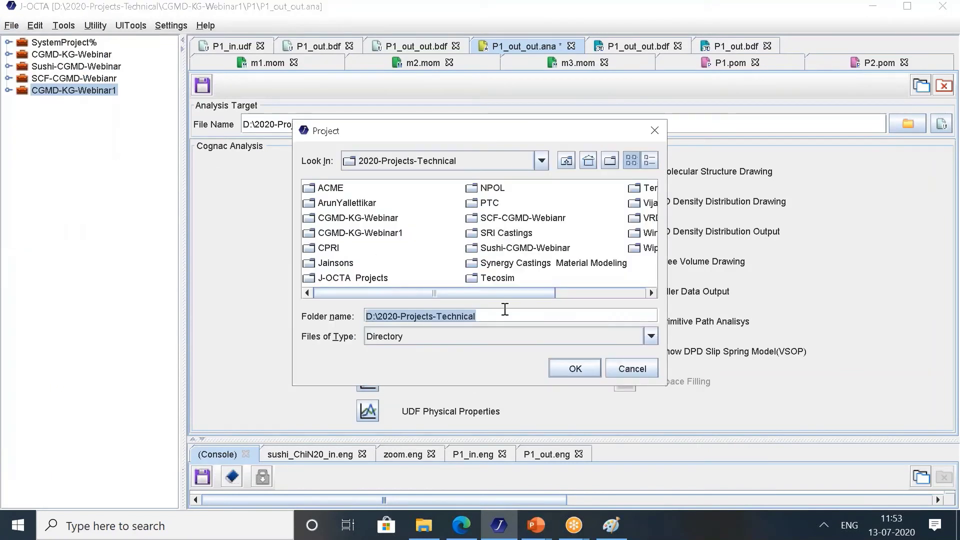
{"action": "type", "text": "SCF"}
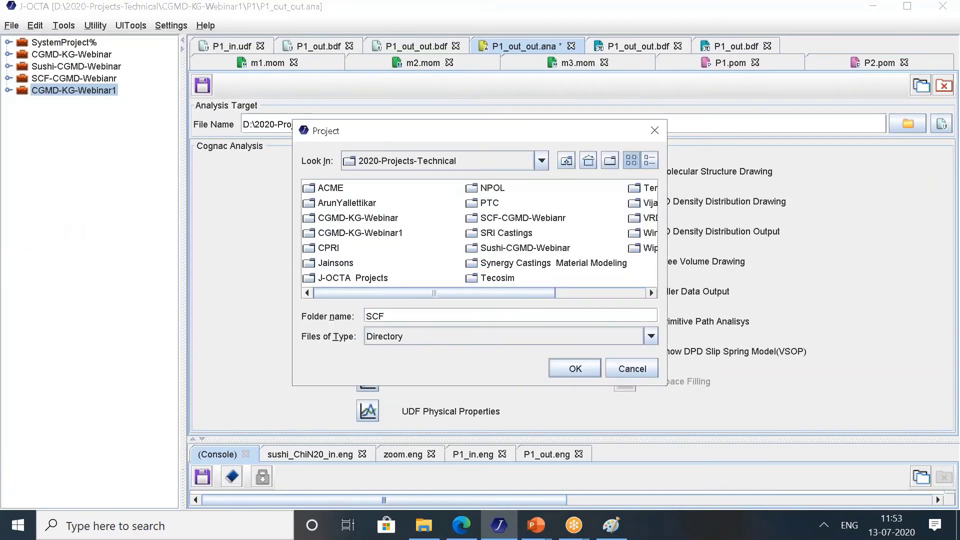
{"action": "type", "text": "-CGMD-Webinar1"}
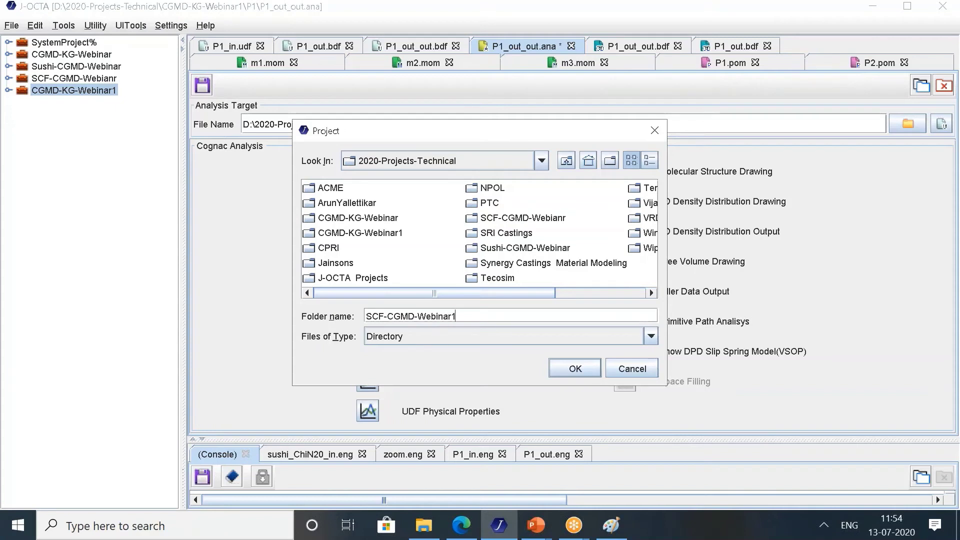
{"action": "key", "text": "Return"}
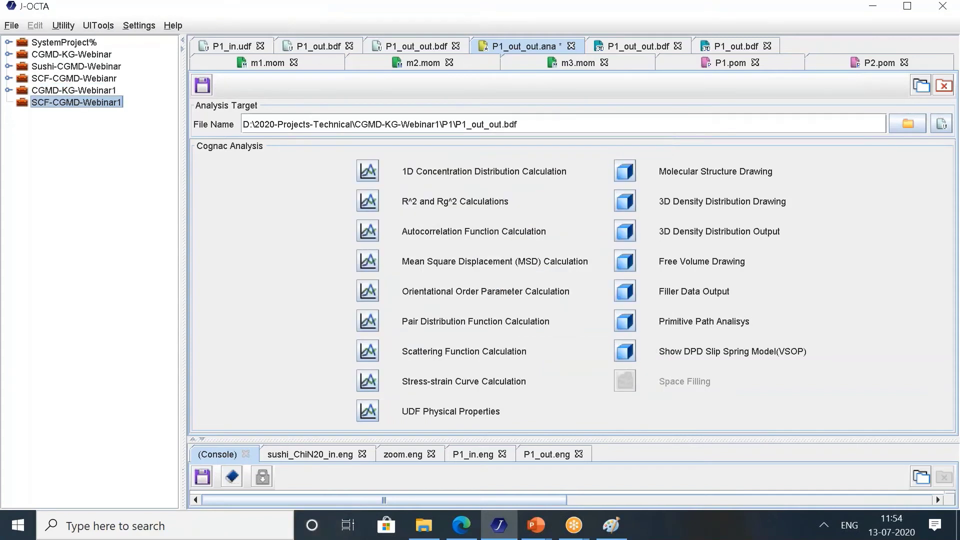
Add a new SUSHI model file named sushi to the SCF-CGMD-Webinar1 project.
{"action": "right_click", "coordinate": [77, 103]}
{"action": "mouse_move", "coordinate": [112, 191]}
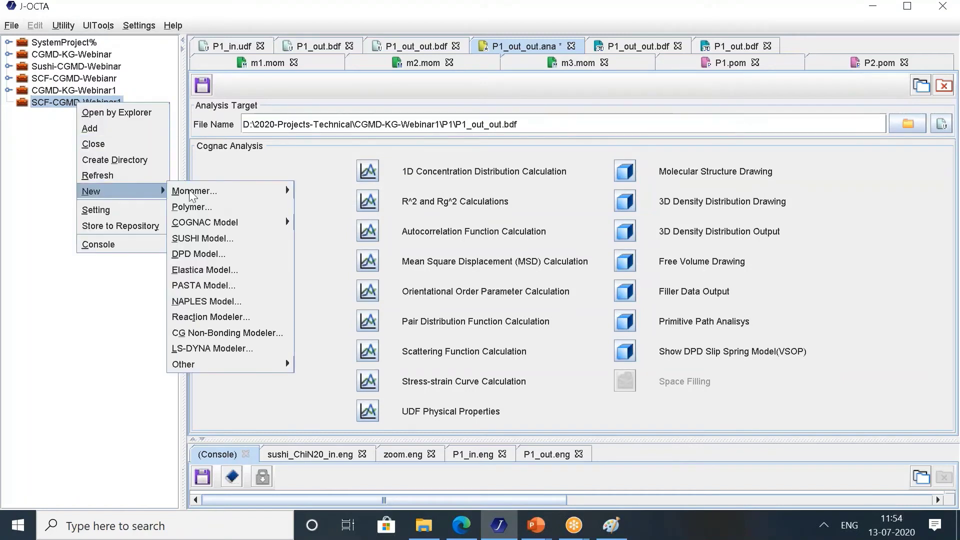
{"action": "left_click", "coordinate": [210, 240]}
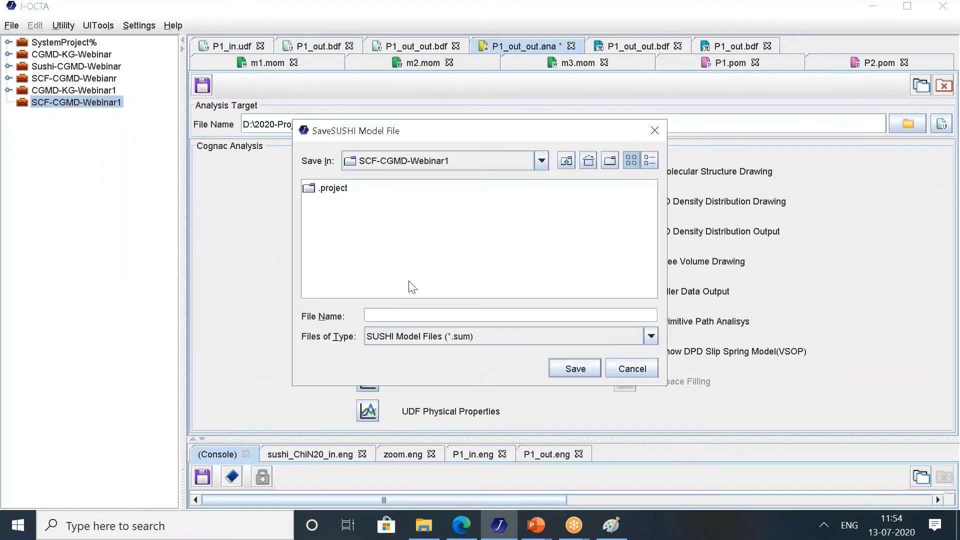
{"action": "type", "text": "sushi"}
{"action": "key", "text": "Return"}
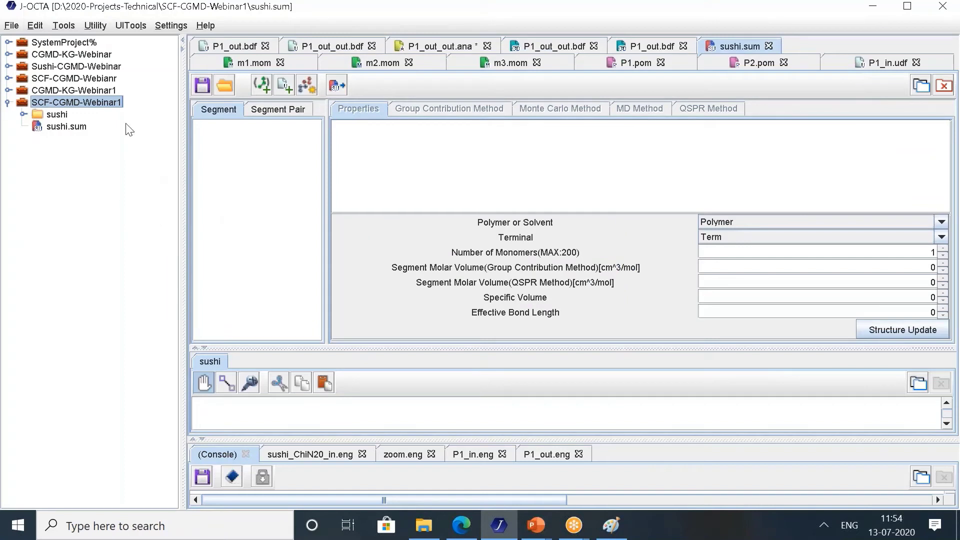
Create a red segment A and a blue segment B in the SUSHI model, each 80 wide and 40 high.
{"action": "left_click", "coordinate": [262, 85]}
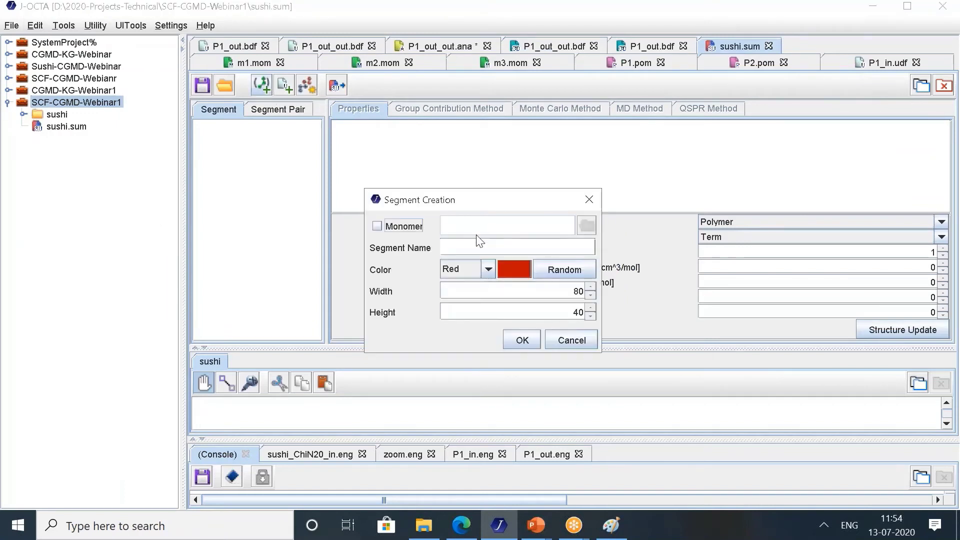
{"action": "left_click", "coordinate": [465, 248]}
{"action": "type", "text": "A"}
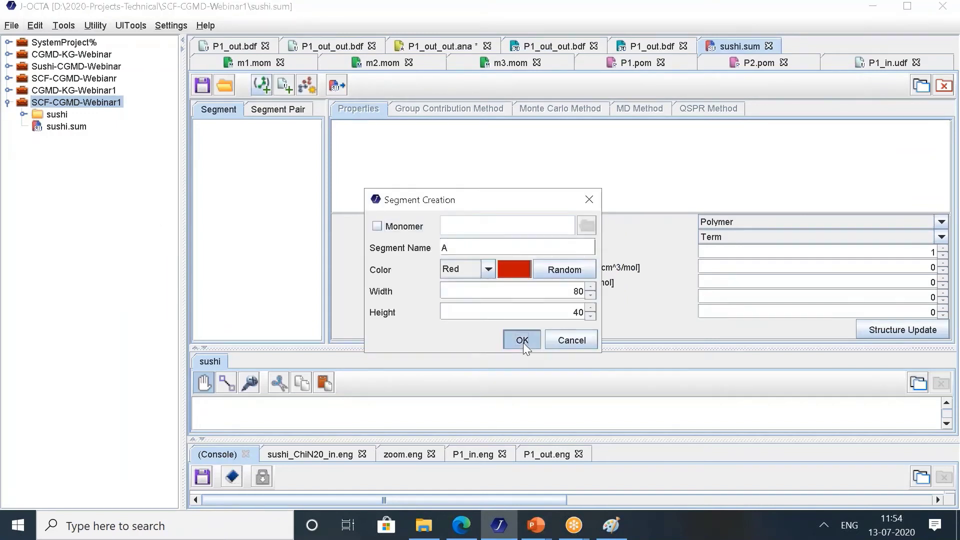
{"action": "left_click", "coordinate": [523, 341]}
{"action": "left_click", "coordinate": [283, 89]}
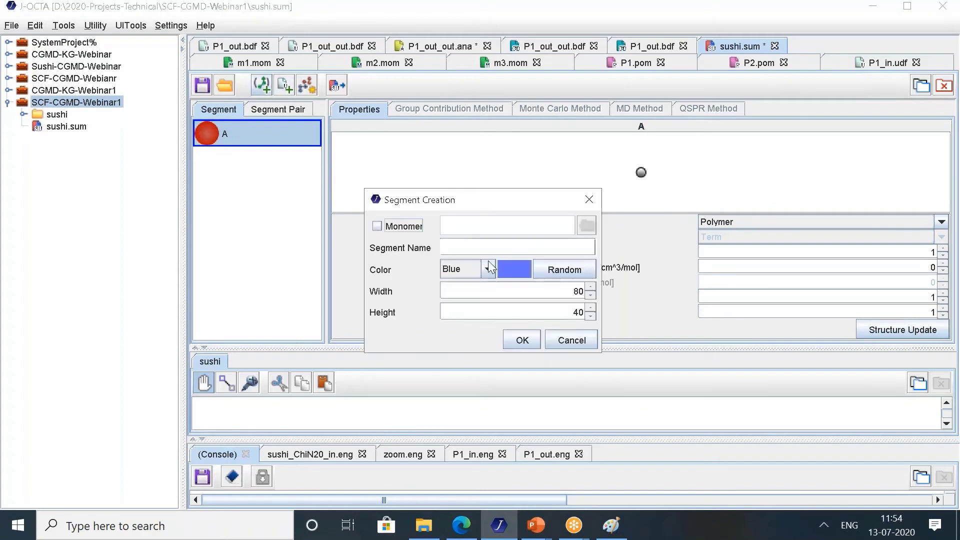
{"action": "left_click", "coordinate": [480, 247]}
{"action": "type", "text": "B"}
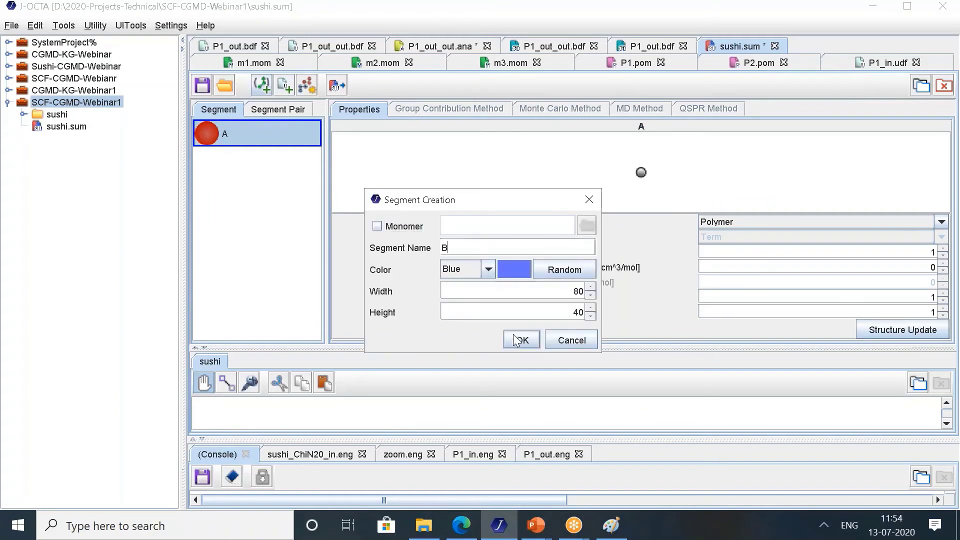
{"action": "left_click", "coordinate": [523, 340]}
Enlarge the polymer drawing area and create a polymer named A100.
{"action": "left_click_drag", "start_coordinate": [375, 346], "coordinate": [372, 228]}
{"action": "left_click", "coordinate": [310, 90]}
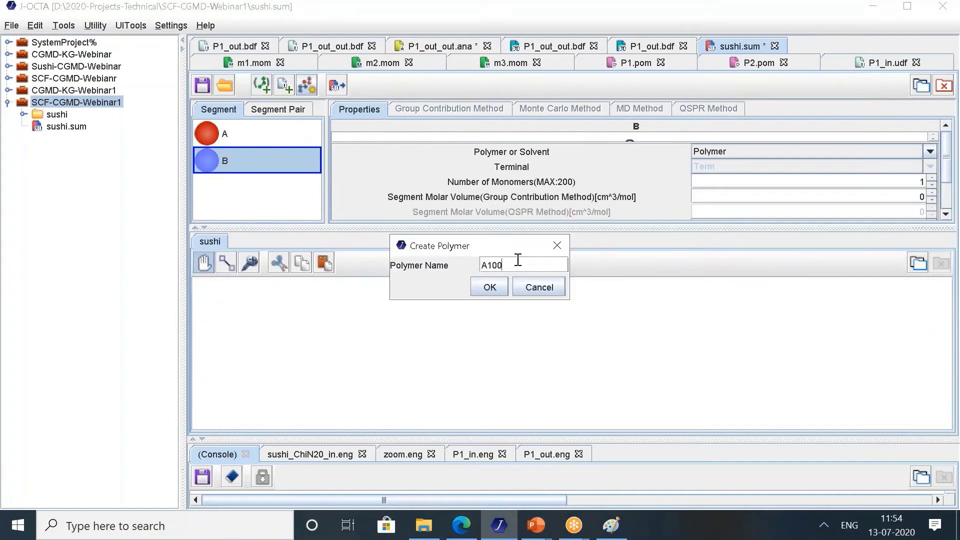
{"action": "type", "text": "A100"}
{"action": "left_click", "coordinate": [500, 283]}
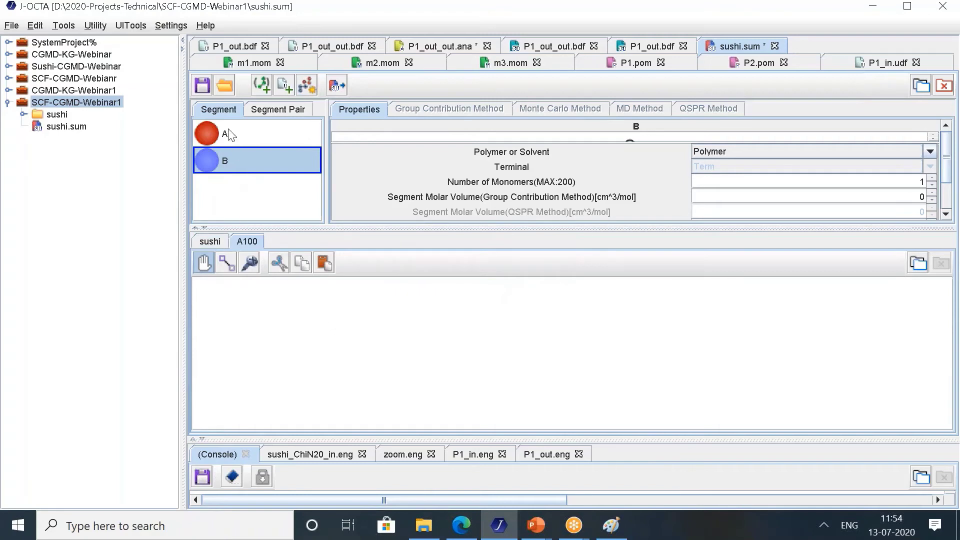
Place segment A in polymer A100 and set its repeat number to 100.
{"action": "left_click_drag", "start_coordinate": [230, 133], "coordinate": [262, 323]}
{"action": "right_click", "coordinate": [262, 323]}
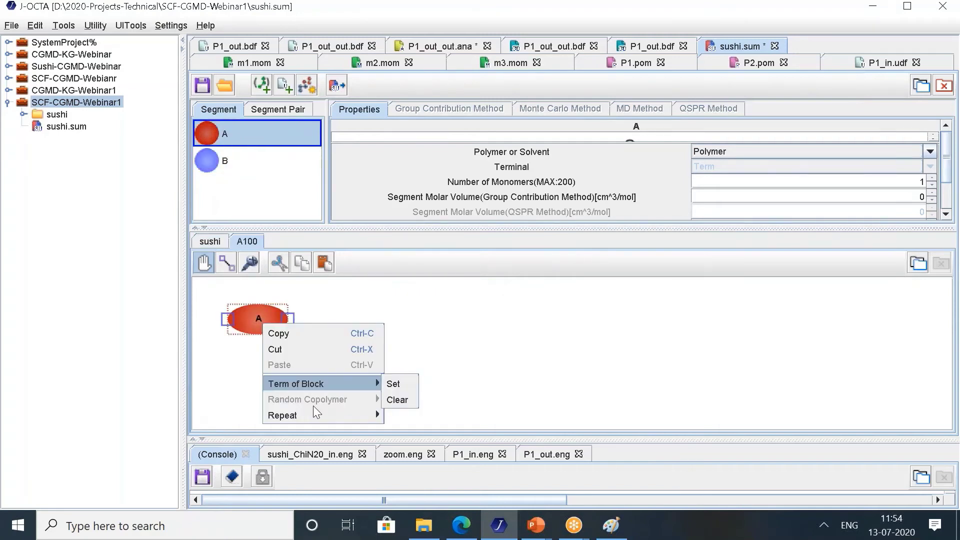
{"action": "left_click", "coordinate": [393, 415]}
{"action": "double_click", "coordinate": [523, 276]}
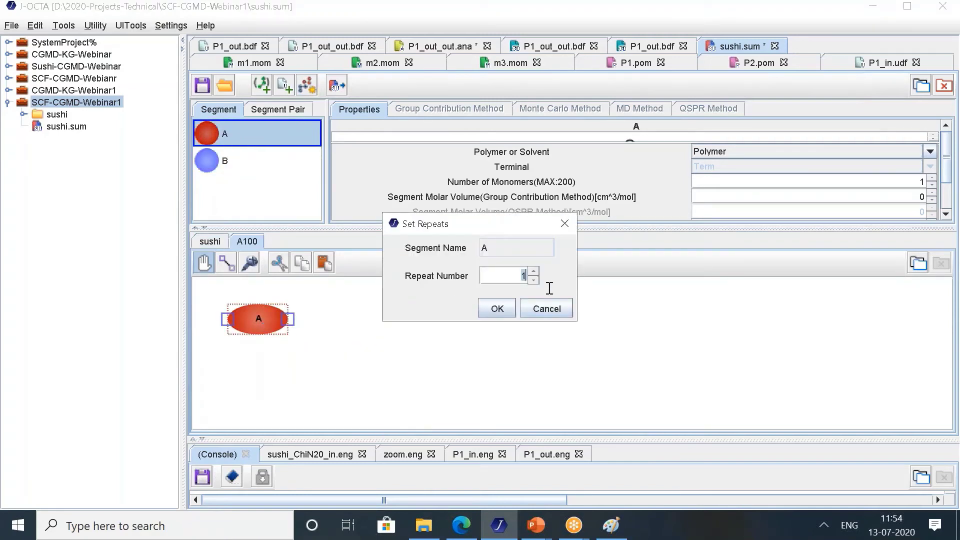
{"action": "type", "text": "100"}
{"action": "left_click", "coordinate": [504, 307]}
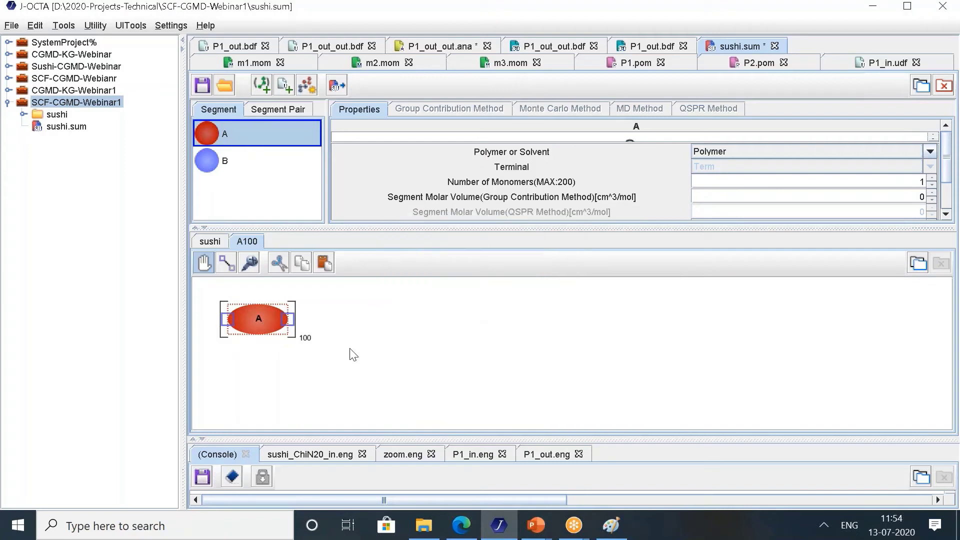
Create a second polymer named B100.
{"action": "left_click", "coordinate": [212, 161]}
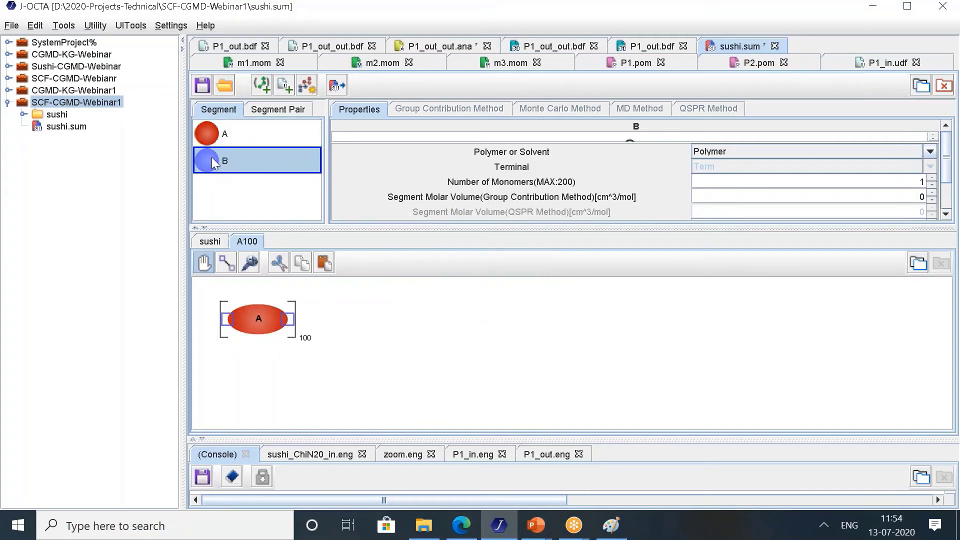
{"action": "left_click", "coordinate": [307, 87]}
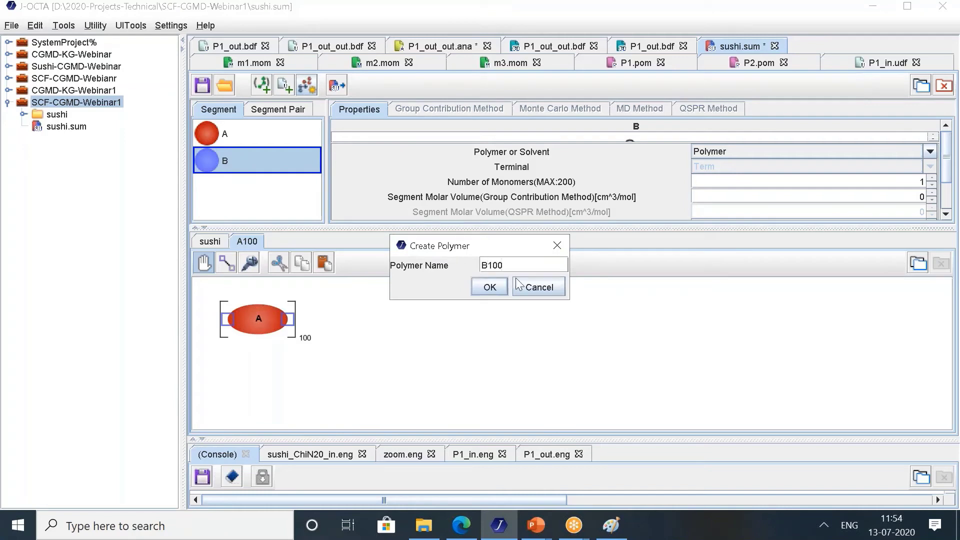
{"action": "left_click", "coordinate": [490, 287]}
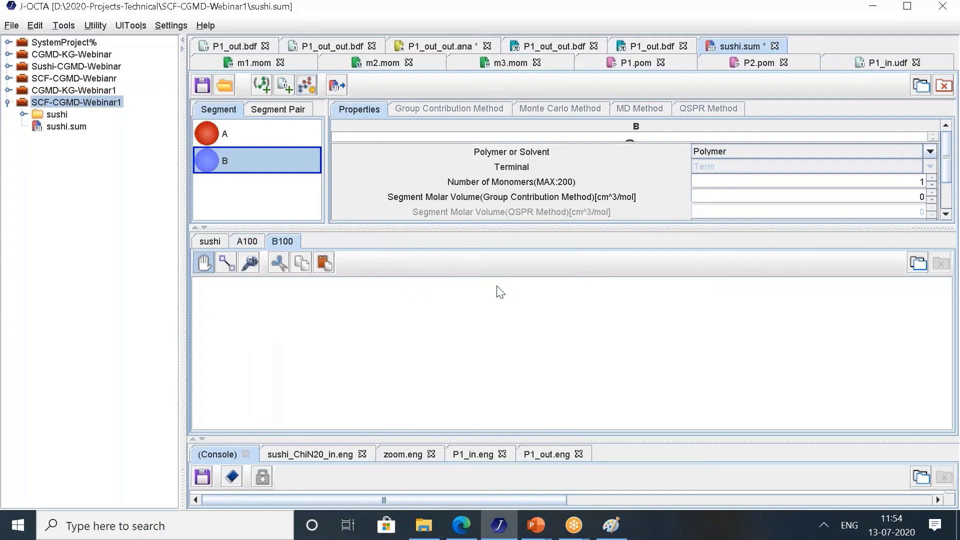
Place segment B in polymer B100 and set its repeat number to 100.
{"action": "left_click_drag", "start_coordinate": [271, 154], "coordinate": [285, 320]}
{"action": "right_click", "coordinate": [286, 299]}
{"action": "mouse_move", "coordinate": [337, 392]}
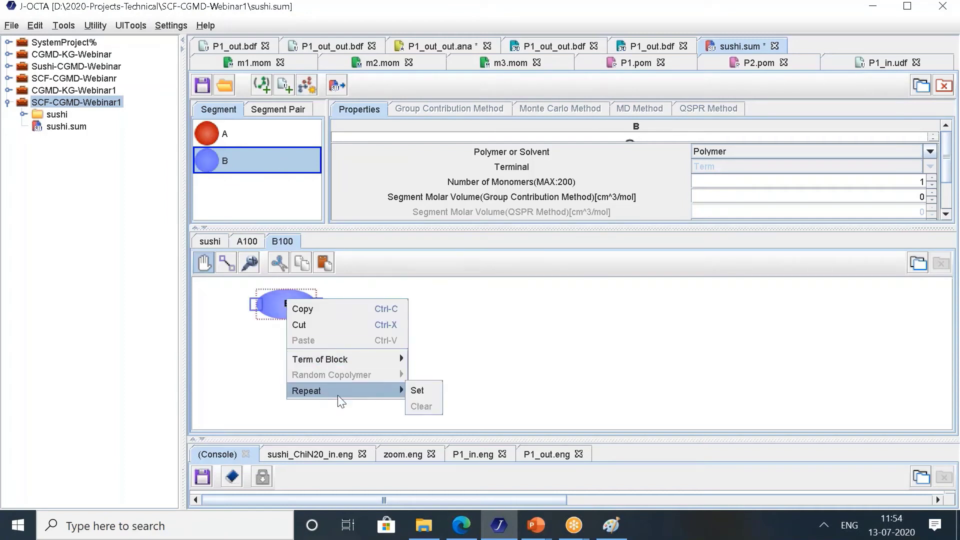
{"action": "left_click", "coordinate": [417, 390]}
{"action": "left_click", "coordinate": [527, 276]}
{"action": "type", "text": "-00"}
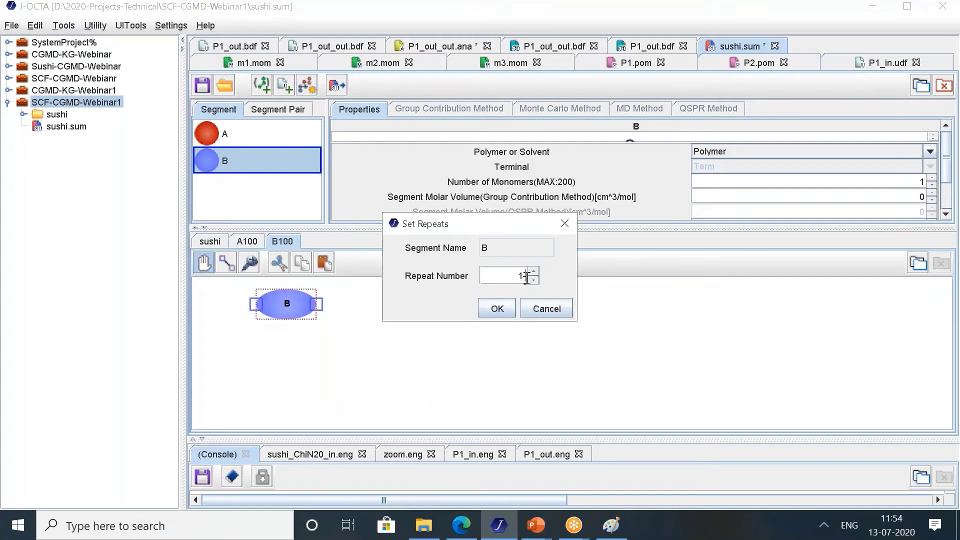
{"action": "key", "text": "BackSpace"}
{"action": "key", "text": "BackSpace"}
{"action": "key", "text": "BackSpace"}
{"action": "key", "text": "BackSpace"}
{"action": "type", "text": "100"}
{"action": "left_click", "coordinate": [488, 315]}
Remove the empty default polymer named sushi and save the SUSHI model.
{"action": "right_click", "coordinate": [215, 242]}
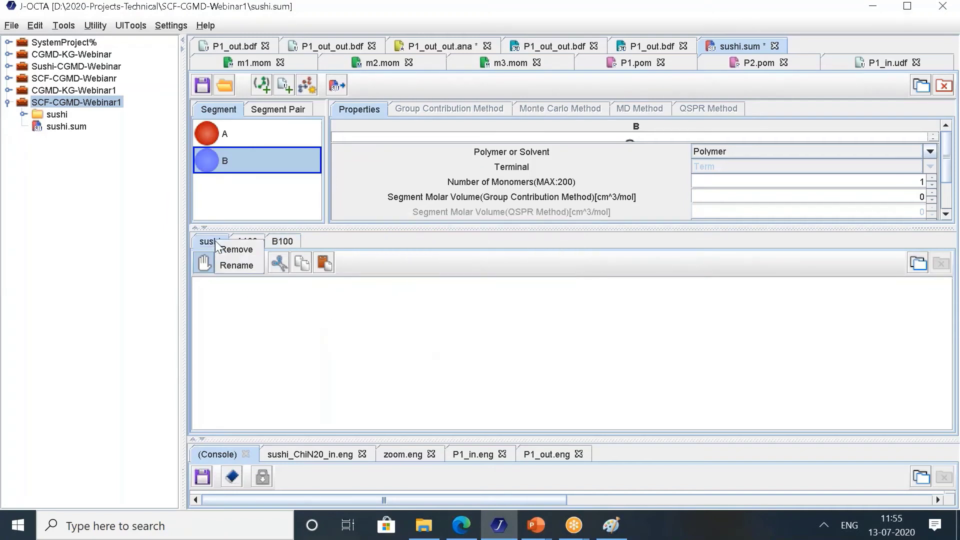
{"action": "left_click", "coordinate": [228, 250]}
{"action": "left_click", "coordinate": [454, 279]}
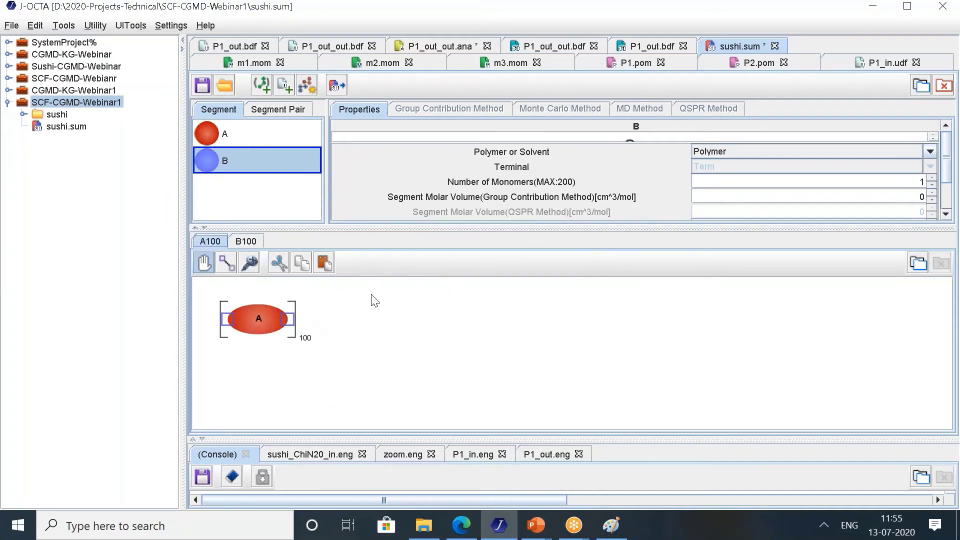
{"action": "left_click", "coordinate": [238, 145]}
{"action": "left_click", "coordinate": [264, 206]}
{"action": "left_click", "coordinate": [202, 86]}
{"action": "left_click", "coordinate": [221, 136]}
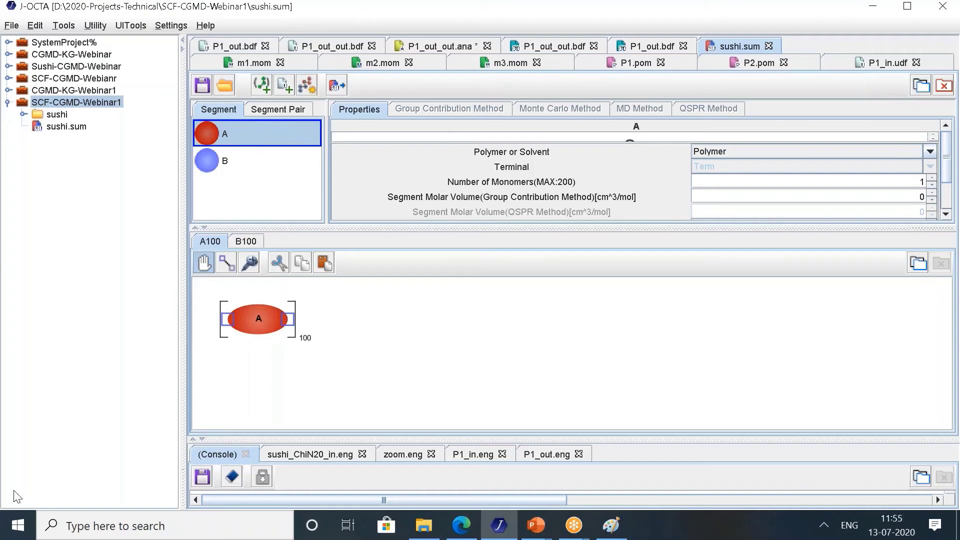
Start creating the SUSHI input and set the 1D X mesh to a maximum of 48 with 48 divisions.
{"action": "left_click", "coordinate": [337, 86]}
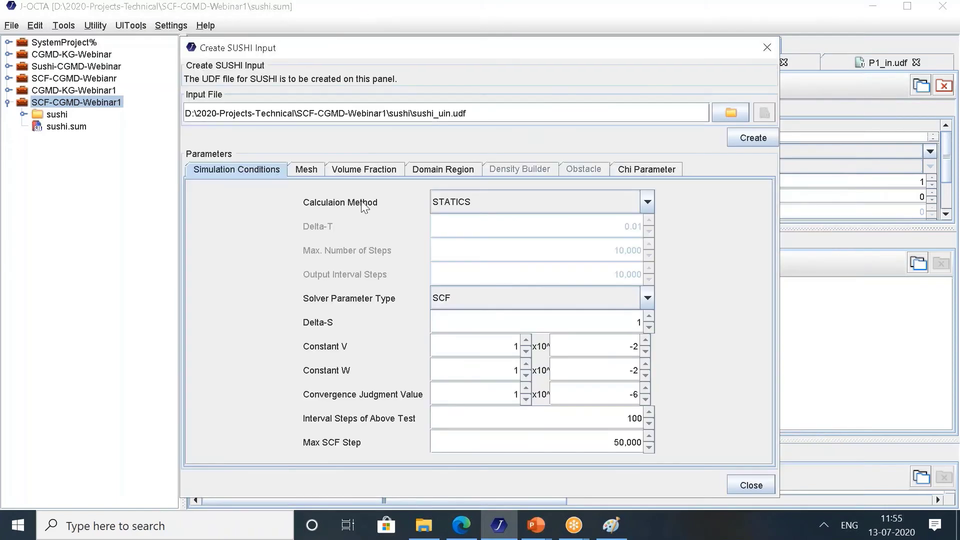
{"action": "left_click_drag", "start_coordinate": [187, 46], "coordinate": [166, 90]}
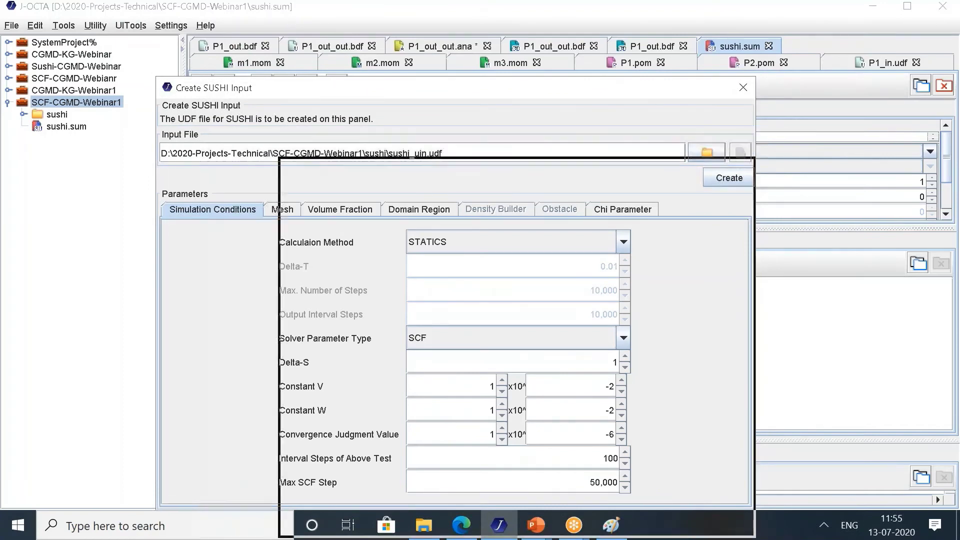
{"action": "left_click_drag", "start_coordinate": [375, 169], "coordinate": [286, 92]}
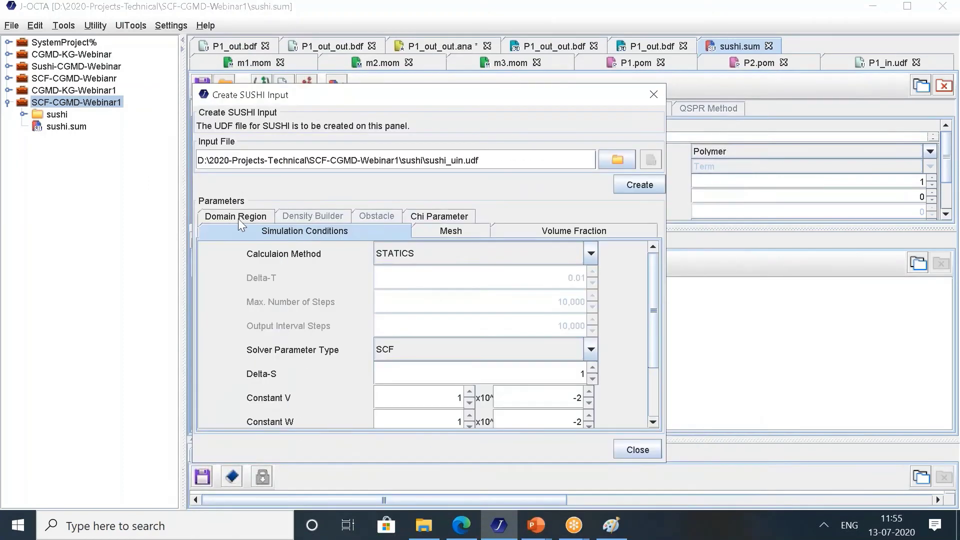
{"action": "left_click_drag", "start_coordinate": [567, 84], "coordinate": [566, 61]}
{"action": "left_click", "coordinate": [453, 207]}
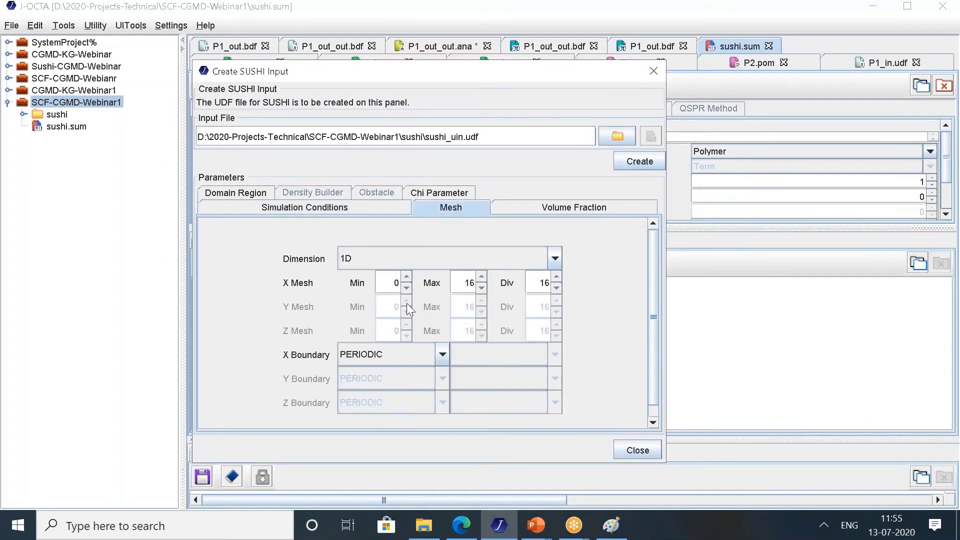
{"action": "double_click", "coordinate": [467, 283]}
{"action": "type", "text": "48"}
{"action": "double_click", "coordinate": [536, 283]}
{"action": "type", "text": "48"}
Set both X boundary conditions of the mesh to NEUMANN.
{"action": "left_click", "coordinate": [438, 357]}
{"action": "left_click", "coordinate": [360, 403]}
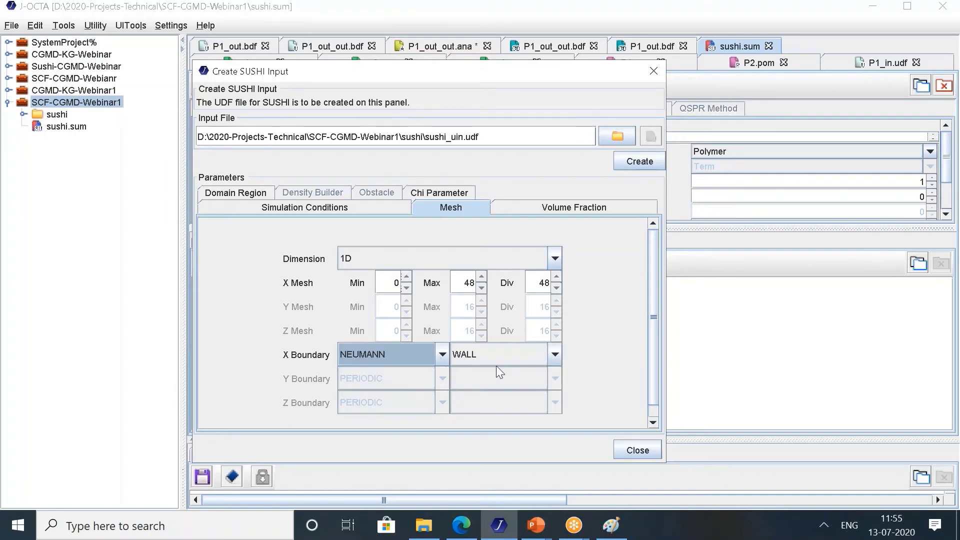
{"action": "left_click", "coordinate": [496, 356]}
{"action": "left_click", "coordinate": [488, 385]}
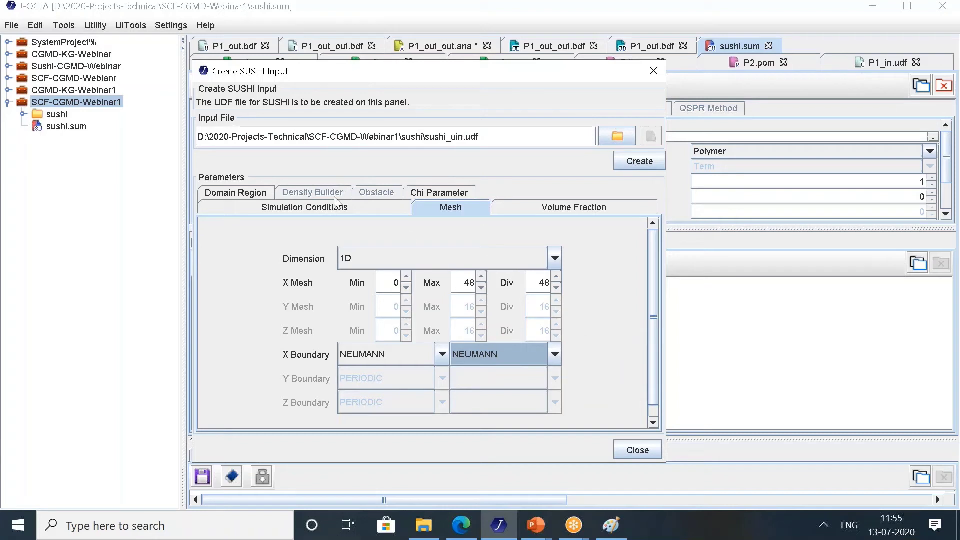
Set the volume fractions of polymers A100 and B100 to 0.5 each.
{"action": "left_click", "coordinate": [537, 207]}
{"action": "left_click", "coordinate": [454, 239]}
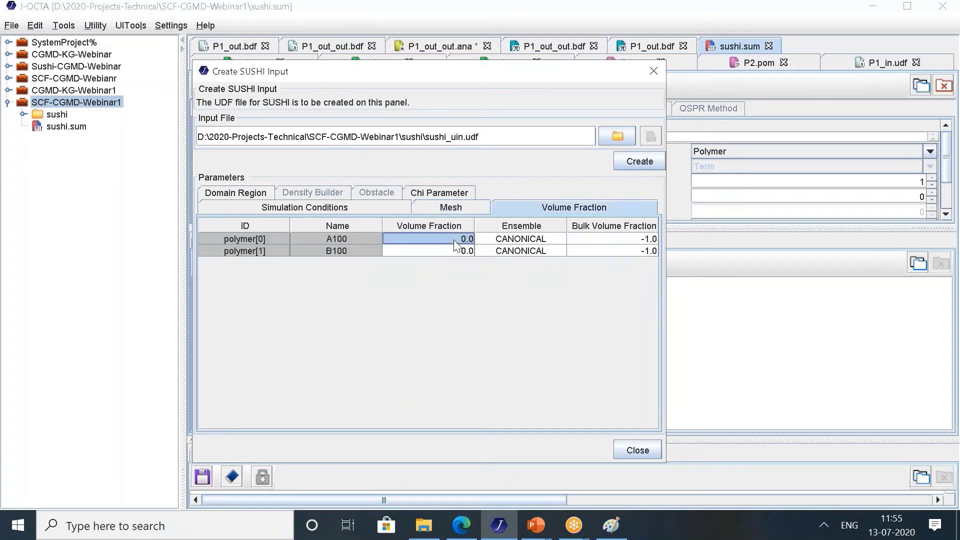
{"action": "left_click", "coordinate": [454, 239]}
{"action": "left_click_drag", "start_coordinate": [454, 239], "coordinate": [492, 249]}
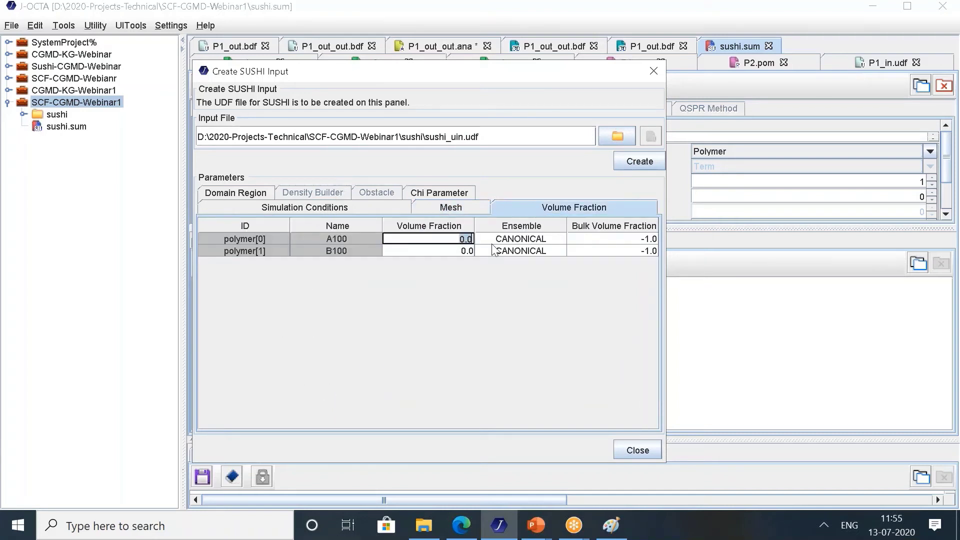
{"action": "type", "text": "0.5"}
{"action": "left_click", "coordinate": [453, 248]}
{"action": "left_click_drag", "start_coordinate": [453, 248], "coordinate": [475, 252]}
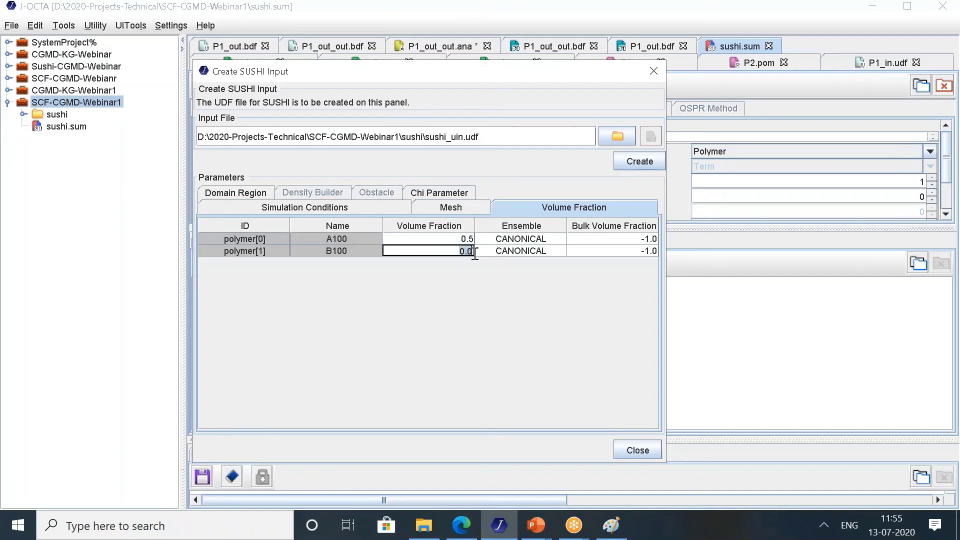
{"action": "type", "text": "0.5"}
{"action": "left_click", "coordinate": [448, 196]}
{"action": "left_click", "coordinate": [560, 262]}
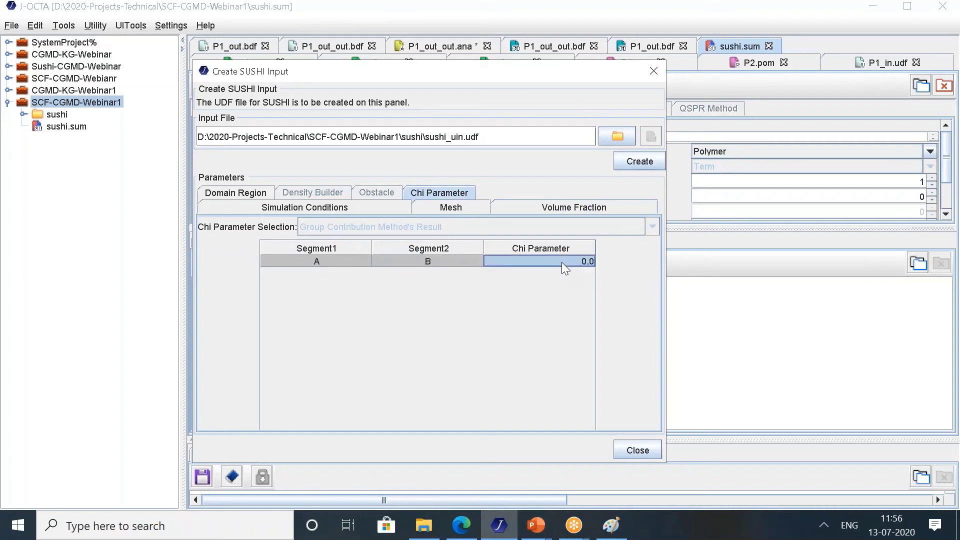
{"action": "double_click", "coordinate": [562, 265]}
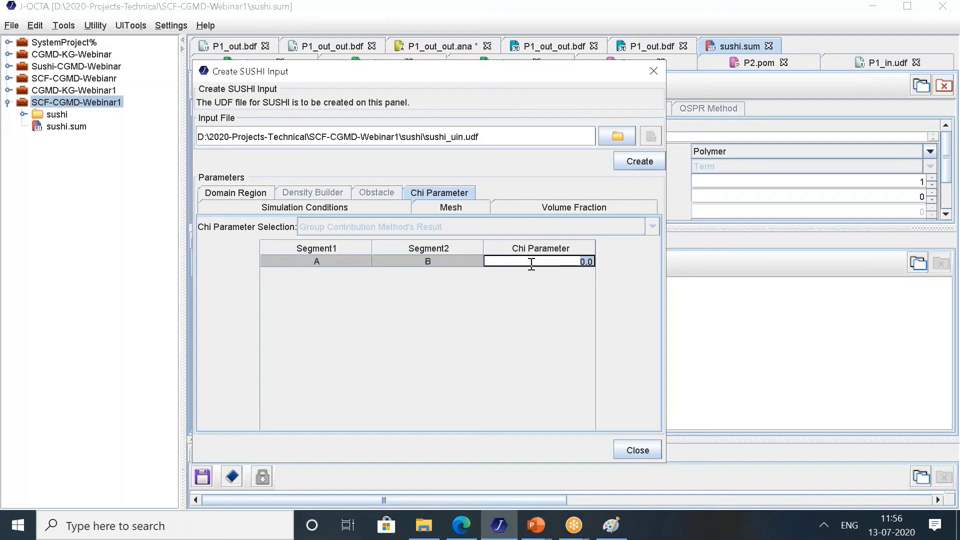
Add a domain region for segment A along the X axis from 0 to 24.
{"action": "left_click", "coordinate": [235, 193]}
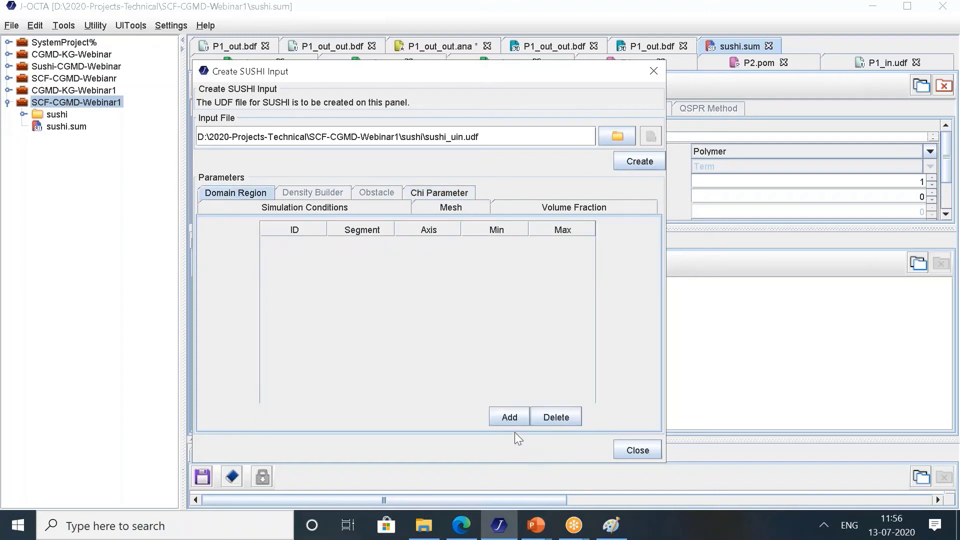
{"action": "left_click", "coordinate": [500, 416]}
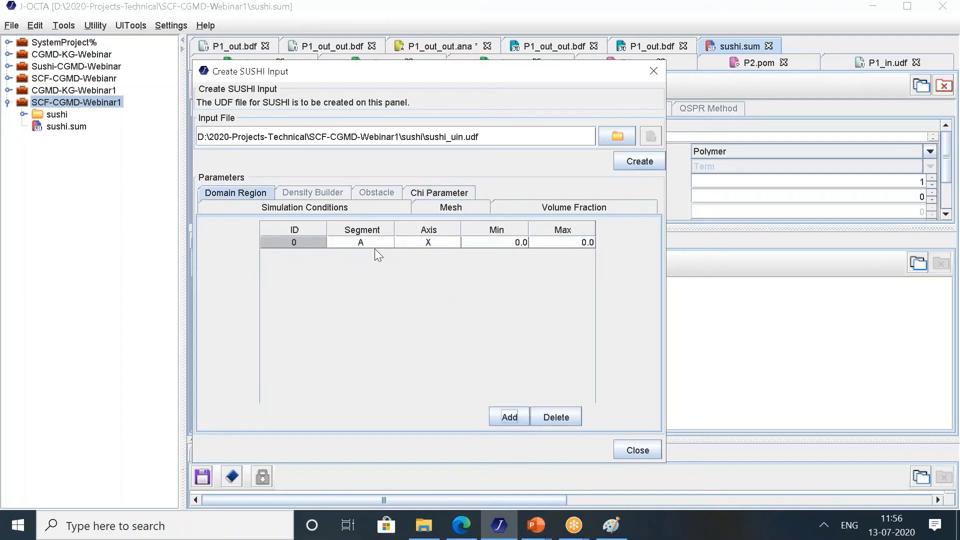
{"action": "double_click", "coordinate": [553, 242]}
{"action": "type", "text": "24"}
{"action": "left_click", "coordinate": [425, 240]}
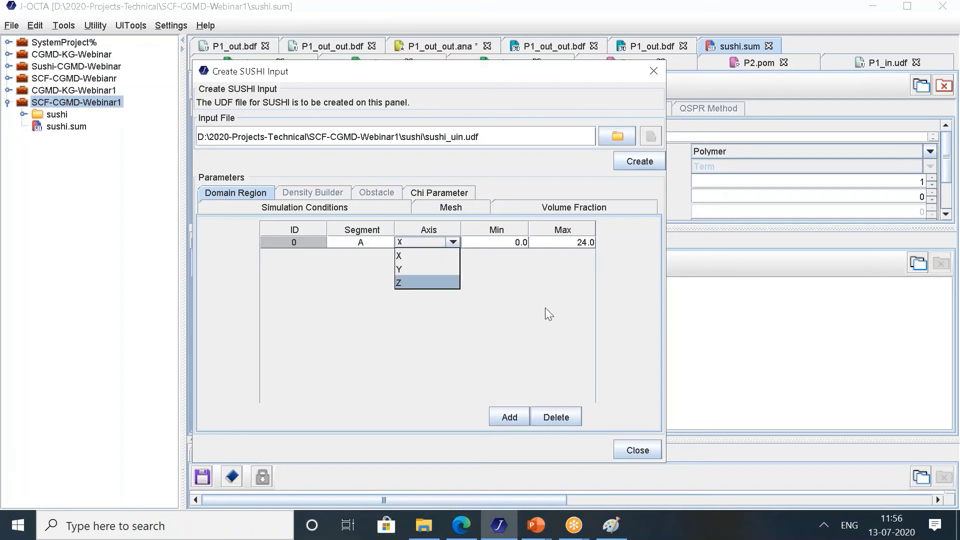
{"action": "left_click", "coordinate": [570, 283]}
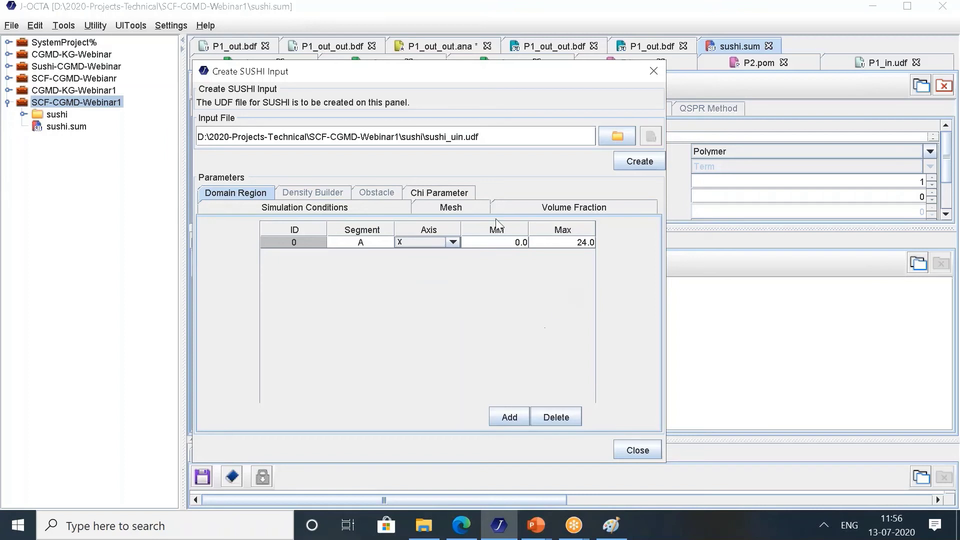
Set the chi parameter between segments A and B to 0.2.
{"action": "left_click", "coordinate": [442, 194]}
{"action": "double_click", "coordinate": [580, 266]}
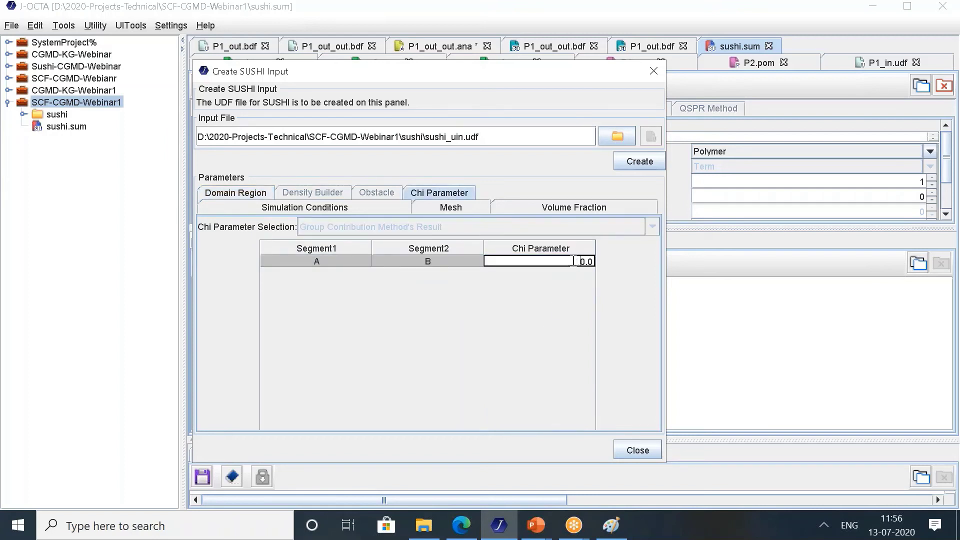
{"action": "type", "text": "2"}
{"action": "key", "text": "BackSpace"}
{"action": "type", "text": "0.2"}
Review the simulation conditions, domain region, chi parameter, mesh and volume fraction settings of the SUSHI input.
{"action": "left_click", "coordinate": [289, 208]}
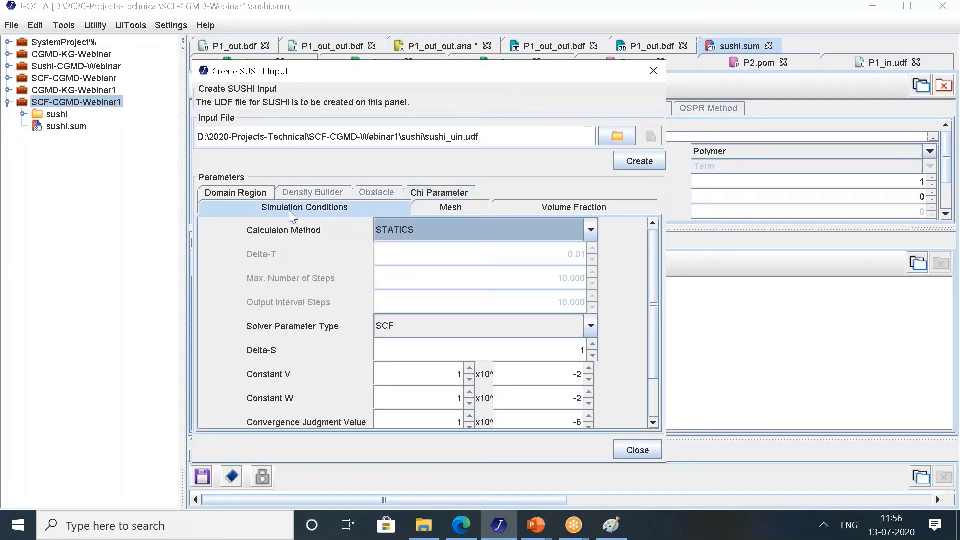
{"action": "left_click", "coordinate": [269, 195]}
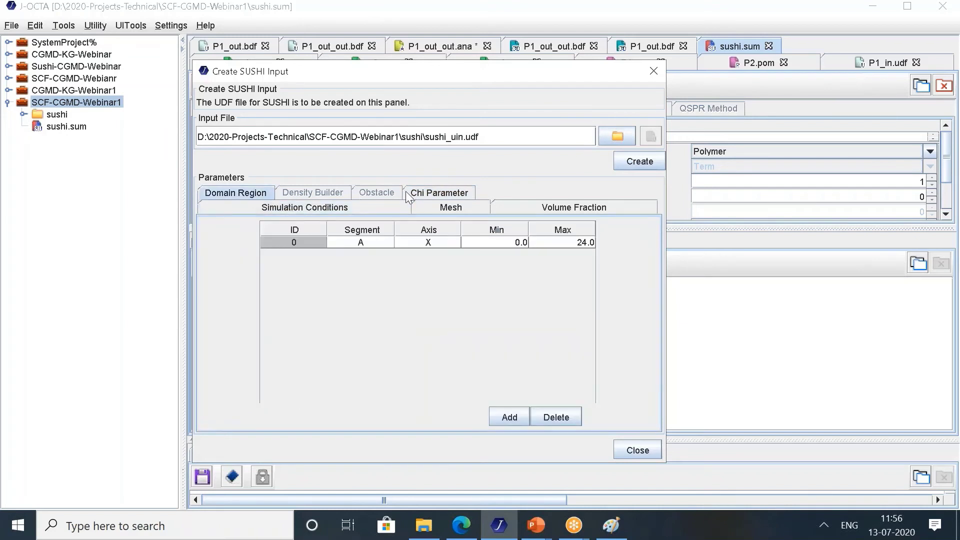
{"action": "left_click", "coordinate": [428, 195]}
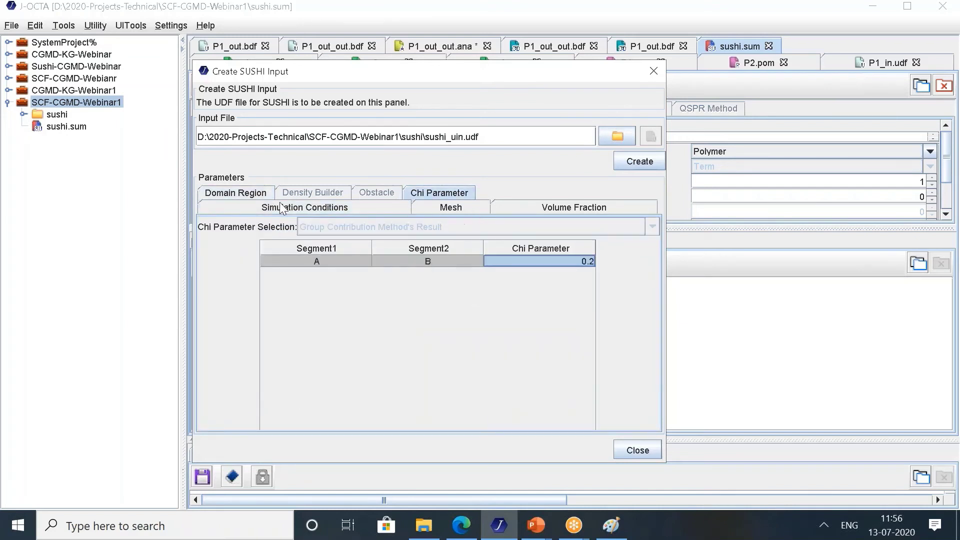
{"action": "left_click", "coordinate": [435, 206]}
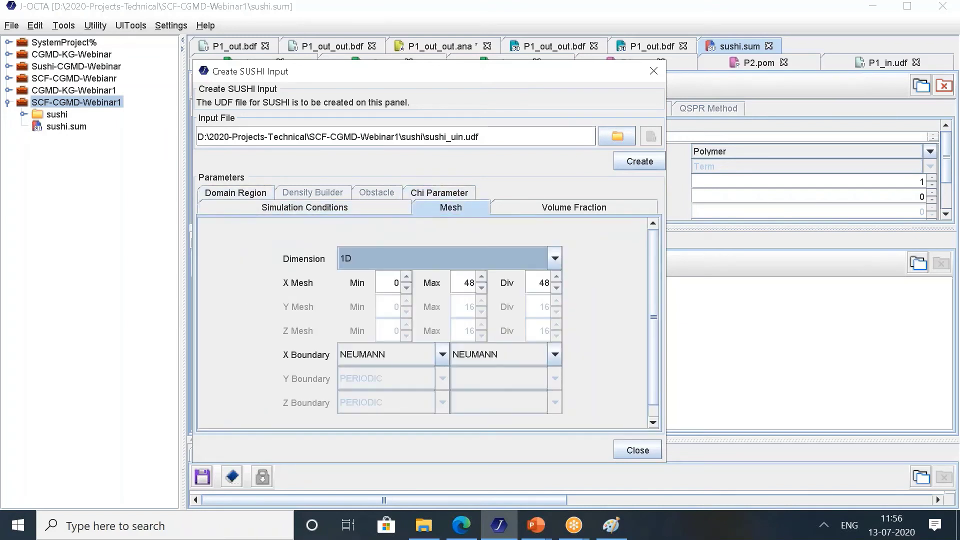
{"action": "left_click", "coordinate": [525, 205]}
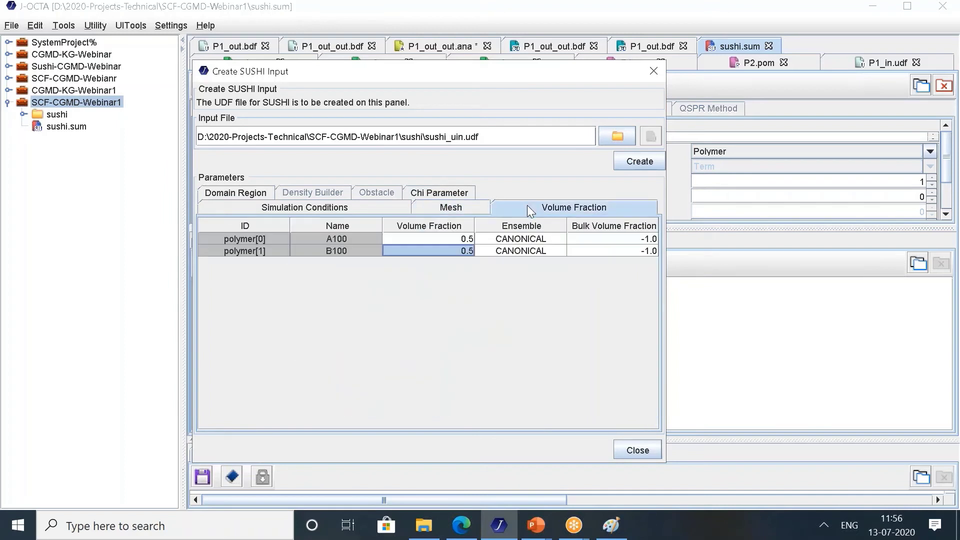
{"action": "left_click", "coordinate": [429, 195]}
{"action": "left_click", "coordinate": [222, 192]}
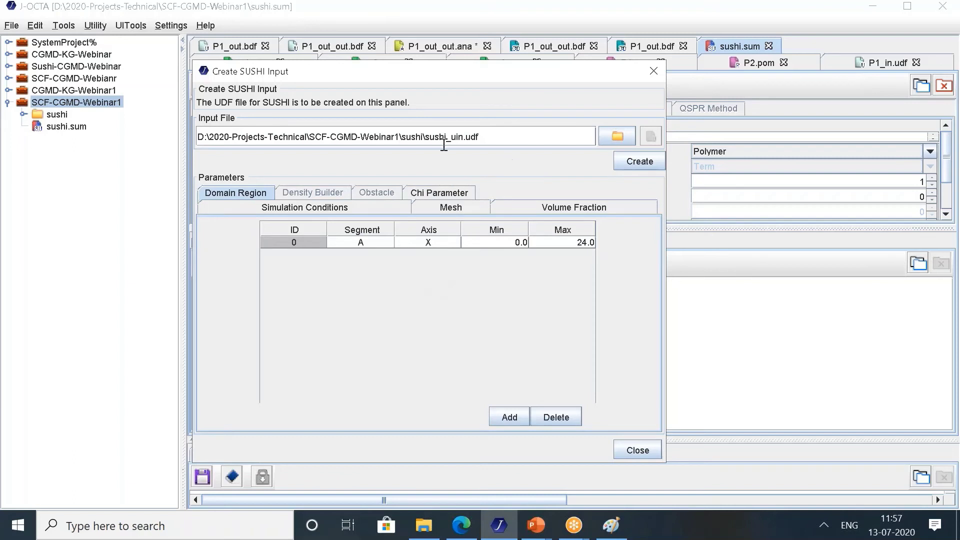
Name the input file sushi_ChiN20_in.udf, create it and close the SUSHI input dialog.
{"action": "left_click_drag", "start_coordinate": [450, 138], "coordinate": [462, 138]}
{"action": "type", "text": "ChiN20_in"}
{"action": "left_click", "coordinate": [640, 161]}
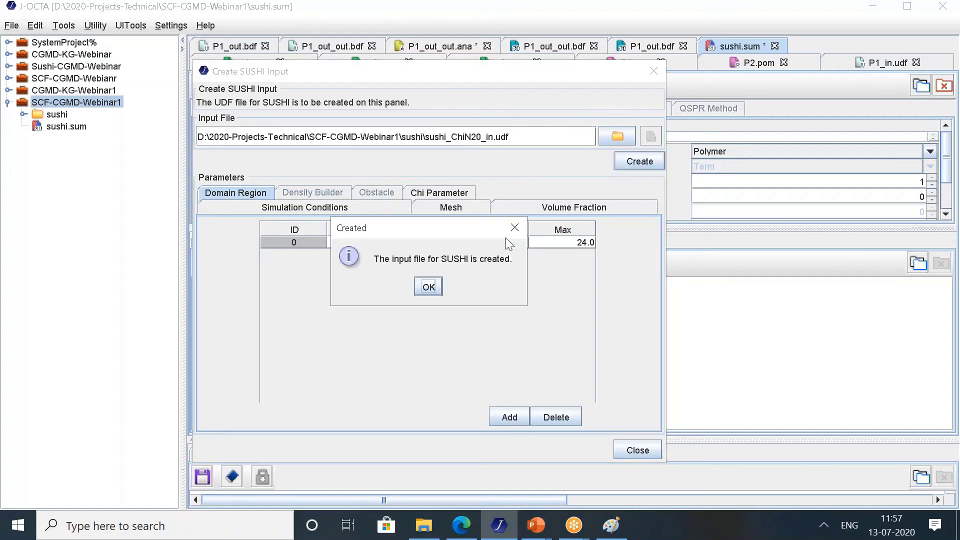
{"action": "left_click", "coordinate": [429, 285]}
{"action": "left_click", "coordinate": [639, 449]}
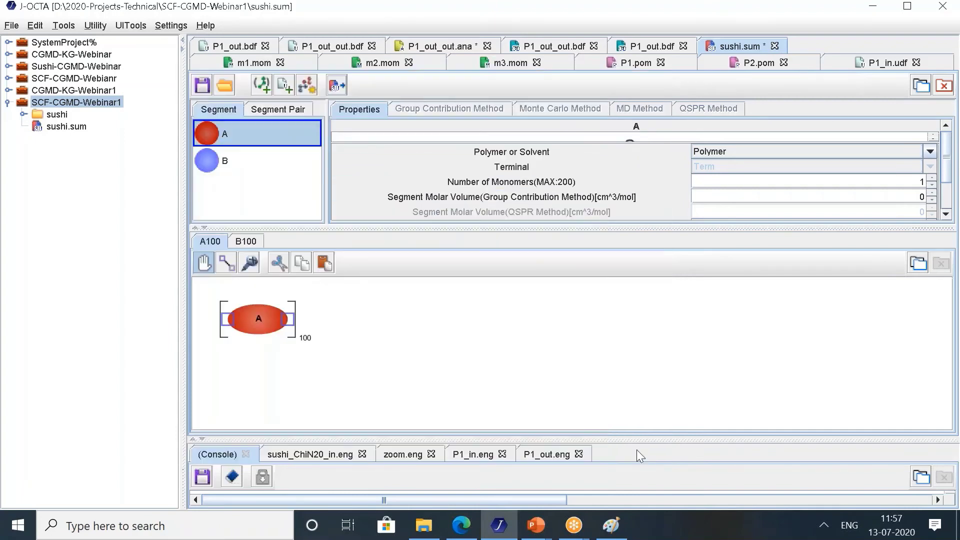
Open sushi_ChiN20_in.udf from the sushi folder and run it locally with the sushi engine, outputting to sushi_ChiN20_out.bdf.
{"action": "double_click", "coordinate": [35, 115]}
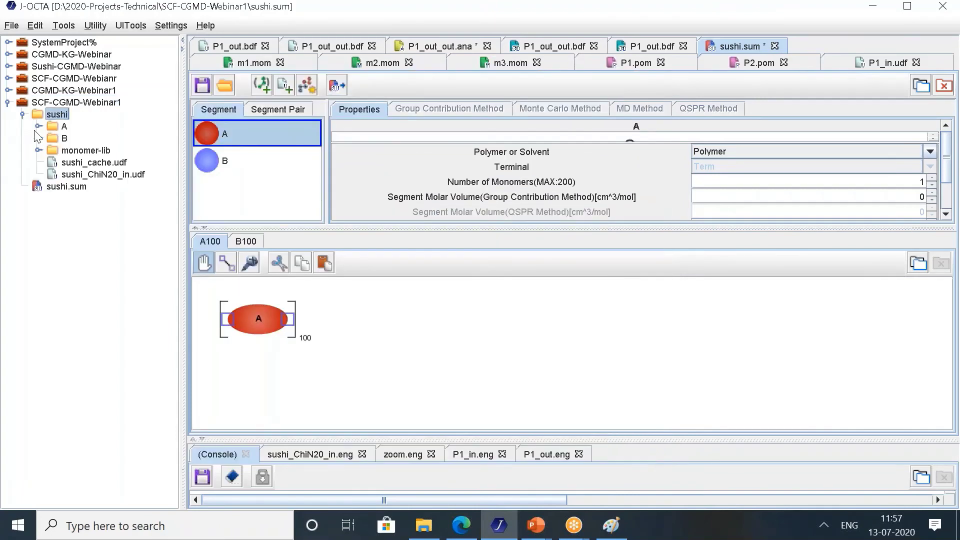
{"action": "double_click", "coordinate": [95, 175]}
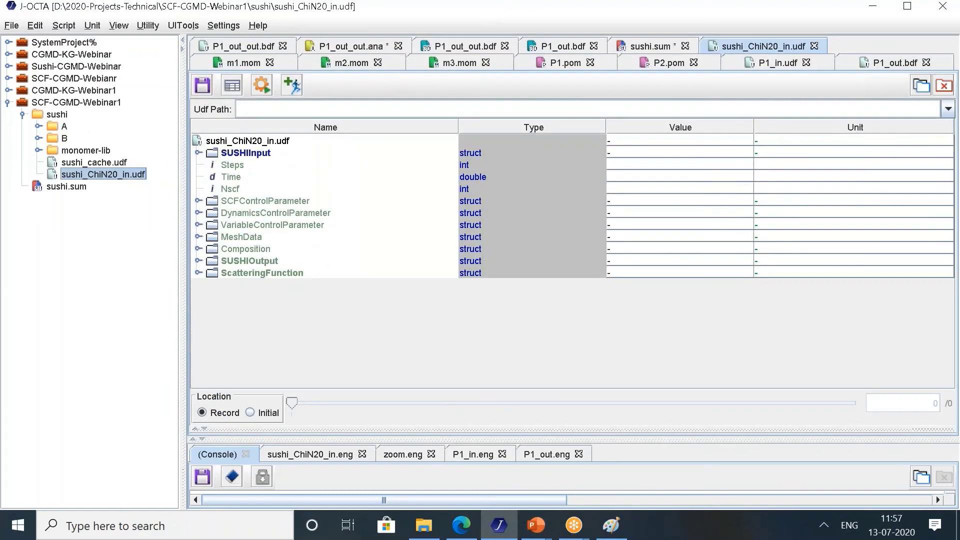
{"action": "left_click", "coordinate": [262, 85]}
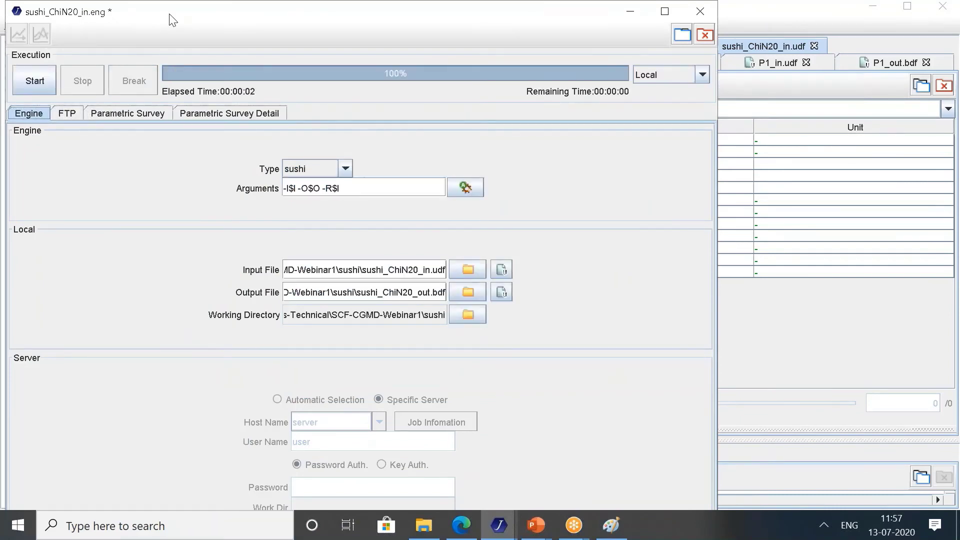
{"action": "left_click_drag", "start_coordinate": [172, 20], "coordinate": [150, 85]}
{"action": "left_click", "coordinate": [679, 80]}
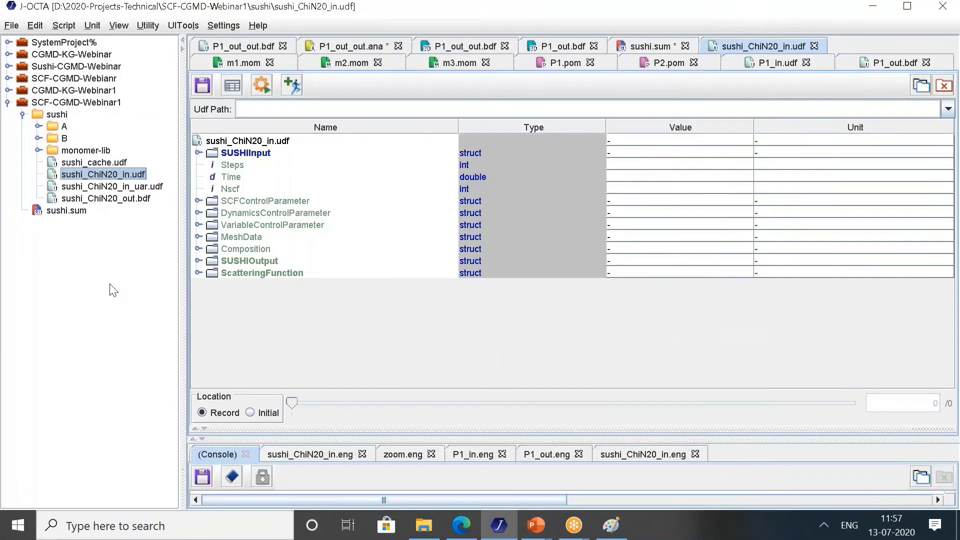
Open sushi_ChiN20_out.bdf and plot the volume fraction of components A and B along X for the initial record.
{"action": "left_click", "coordinate": [116, 199]}
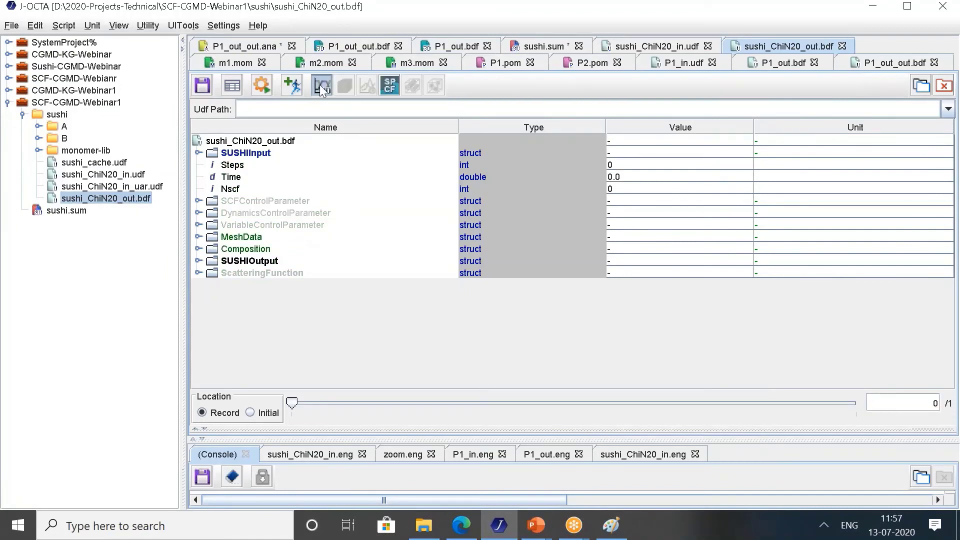
{"action": "left_click", "coordinate": [323, 86]}
{"action": "left_click", "coordinate": [515, 240], "text": "shift"}
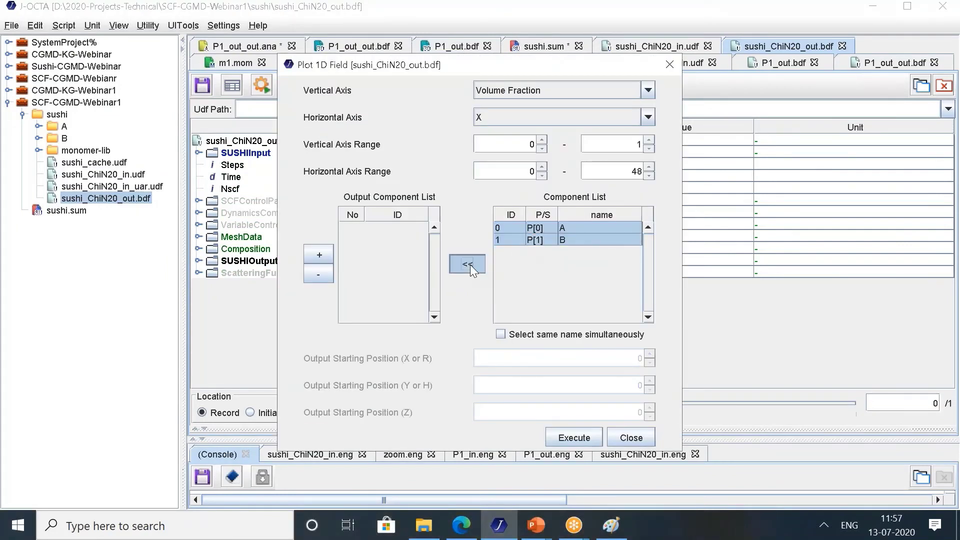
{"action": "left_click", "coordinate": [468, 264]}
{"action": "left_click", "coordinate": [575, 434]}
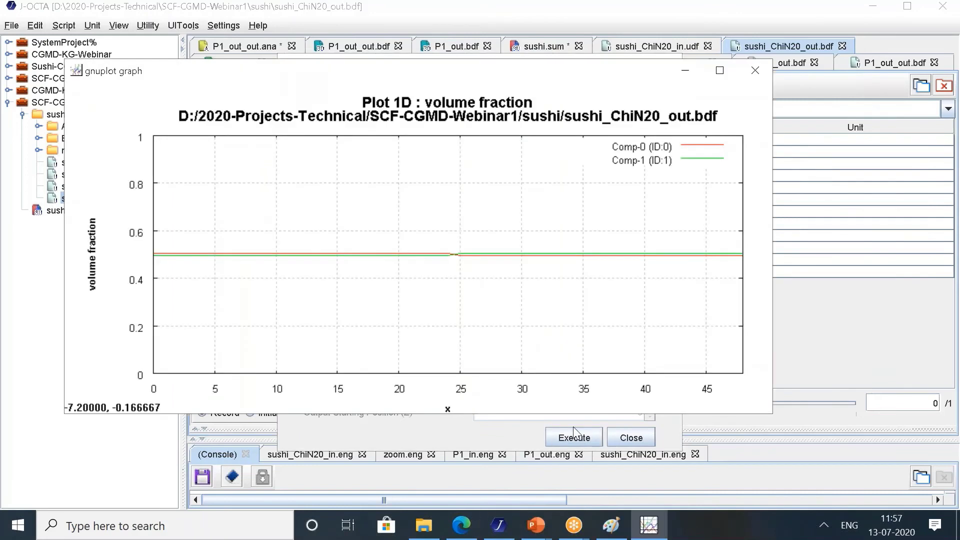
{"action": "left_click", "coordinate": [755, 71]}
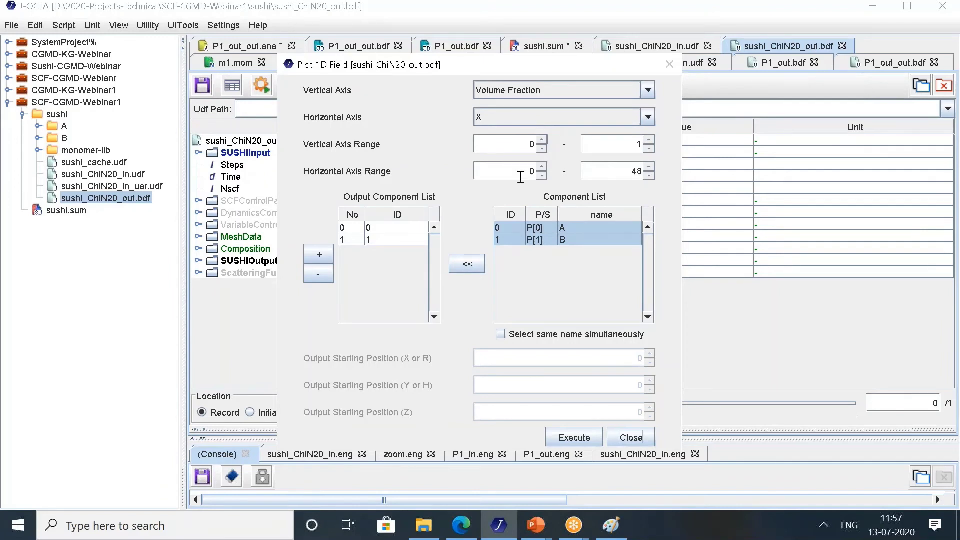
{"action": "left_click", "coordinate": [631, 438]}
Go to record 1 of the SUSHI output and plot the volume fraction of both components along X.
{"action": "type", "text": "1"}
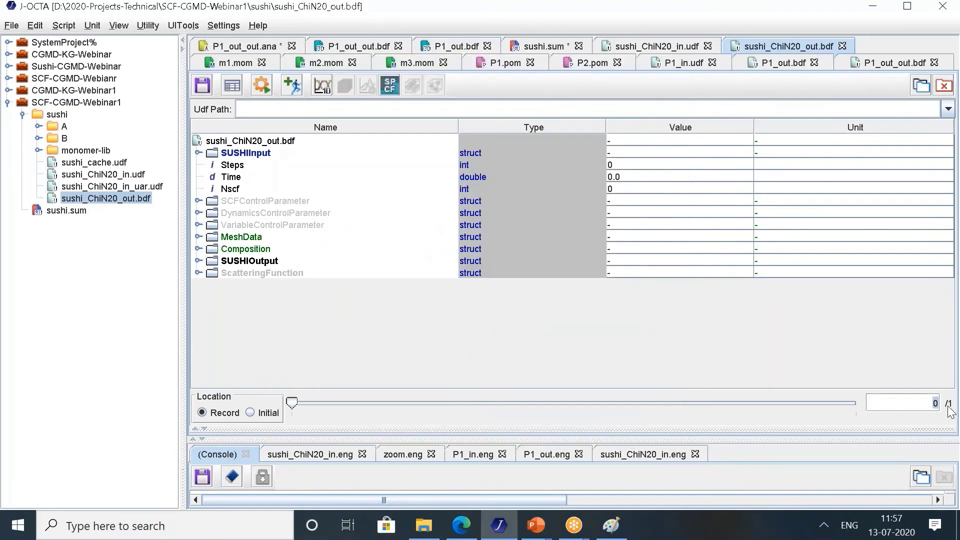
{"action": "key", "text": "Return"}
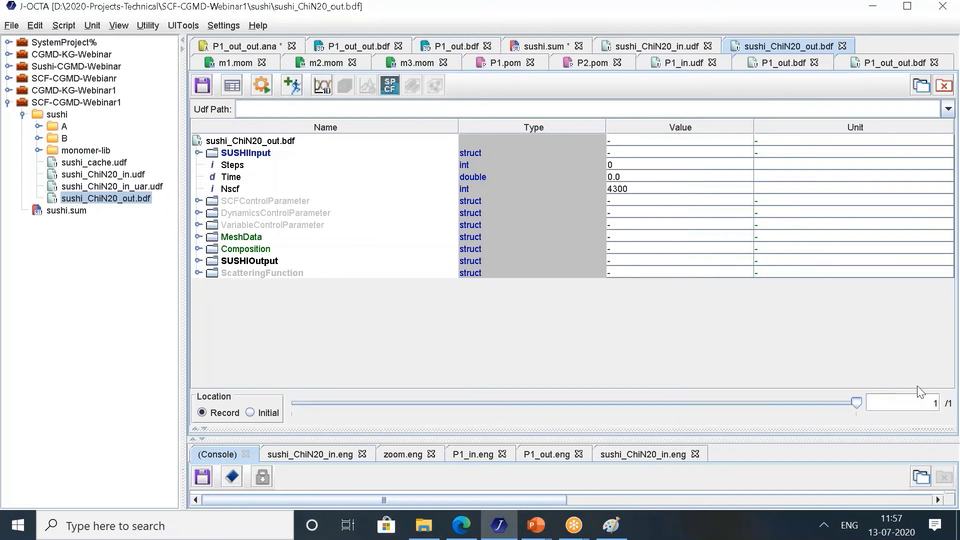
{"action": "left_click", "coordinate": [322, 85]}
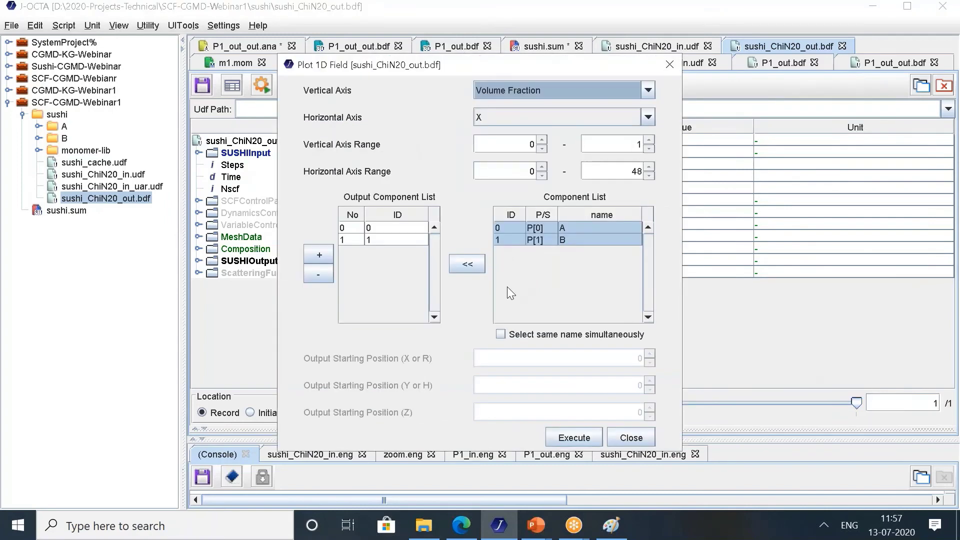
{"action": "left_click", "coordinate": [574, 438]}
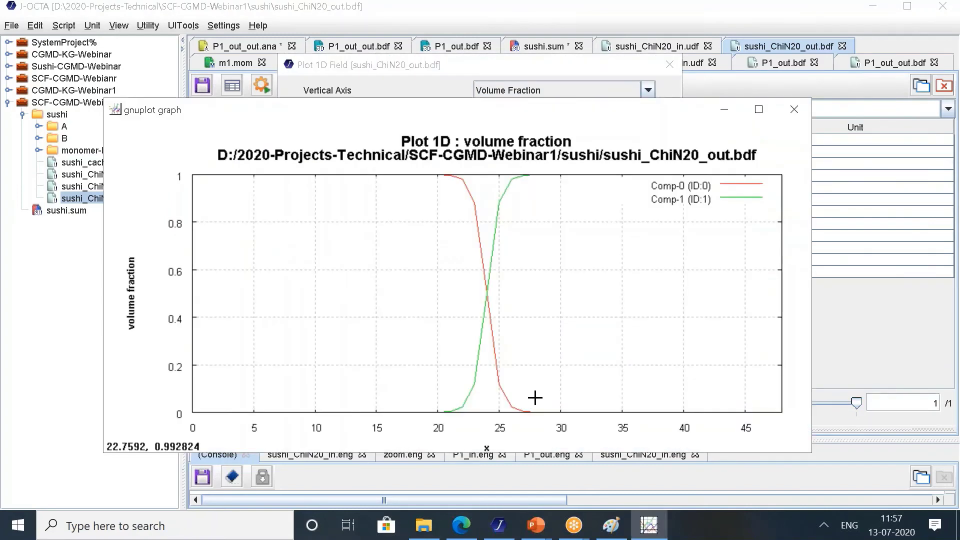
{"action": "left_click", "coordinate": [794, 109]}
{"action": "left_click", "coordinate": [631, 438]}
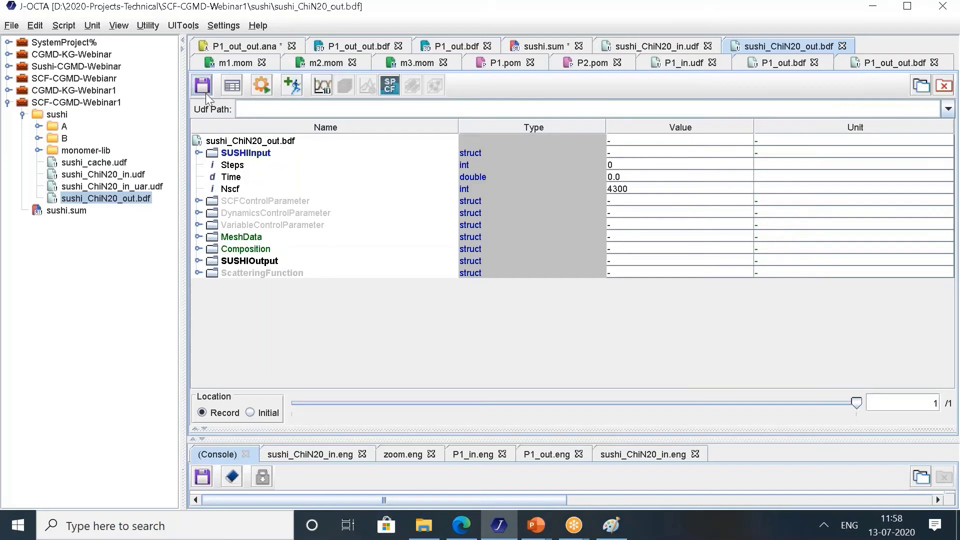
Collapse the sushi folder and create a new monomer model file named A in the SCF-CGMD-Webinar1 project.
{"action": "left_click", "coordinate": [83, 251]}
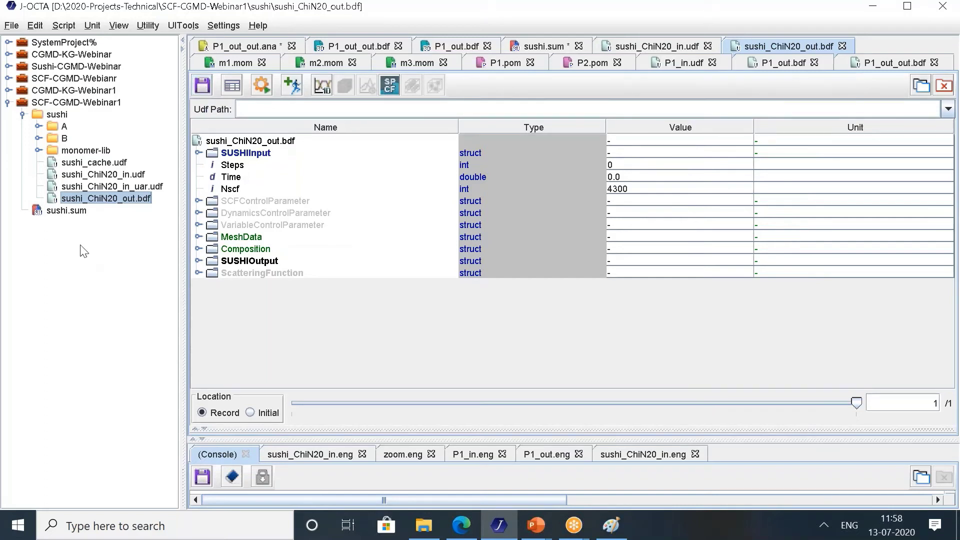
{"action": "double_click", "coordinate": [23, 104]}
{"action": "double_click", "coordinate": [23, 104]}
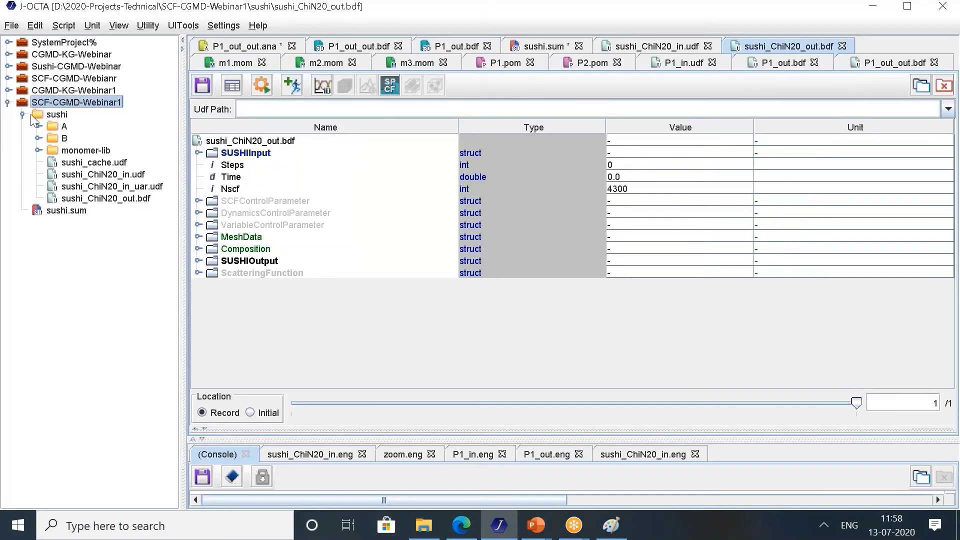
{"action": "left_click", "coordinate": [23, 114]}
{"action": "right_click", "coordinate": [61, 104]}
{"action": "mouse_move", "coordinate": [139, 191]}
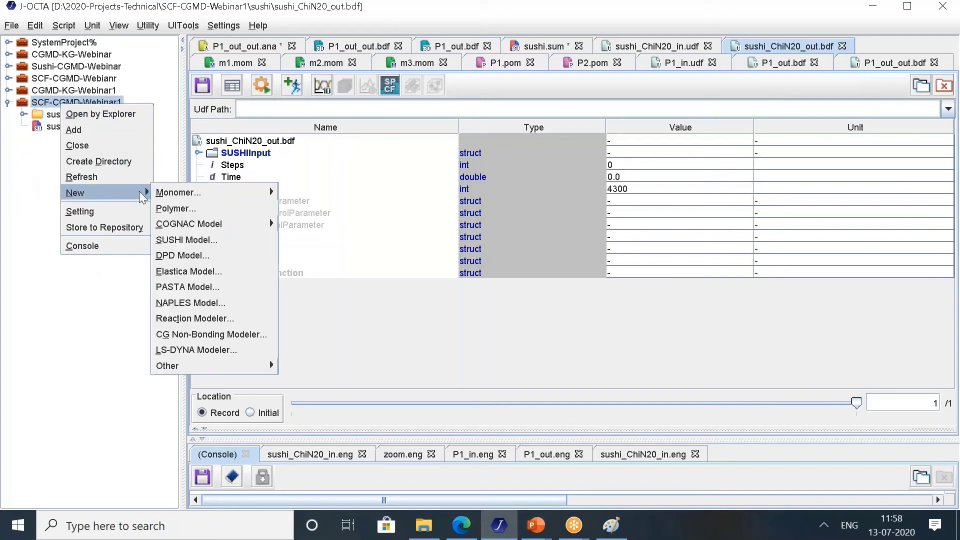
{"action": "mouse_move", "coordinate": [254, 197]}
{"action": "left_click", "coordinate": [299, 208]}
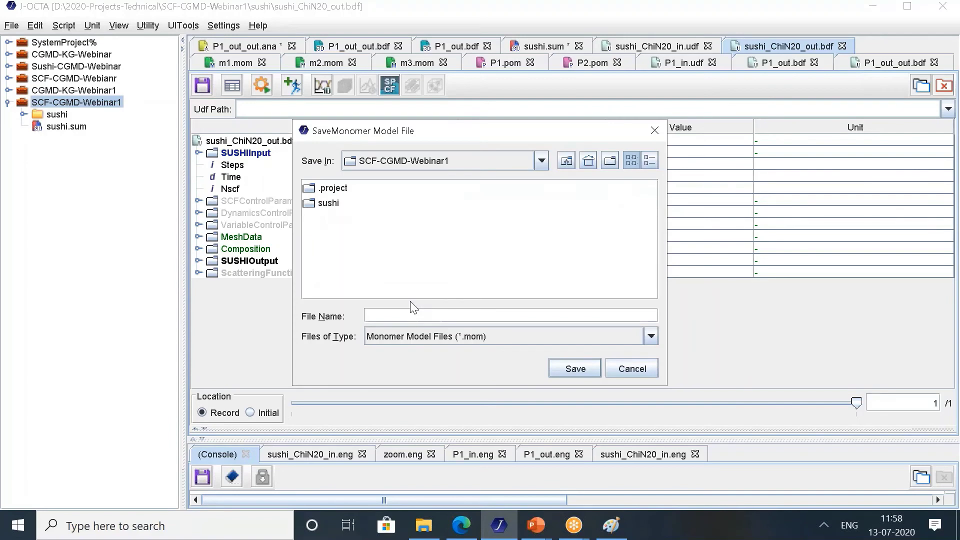
{"action": "left_click", "coordinate": [573, 370]}
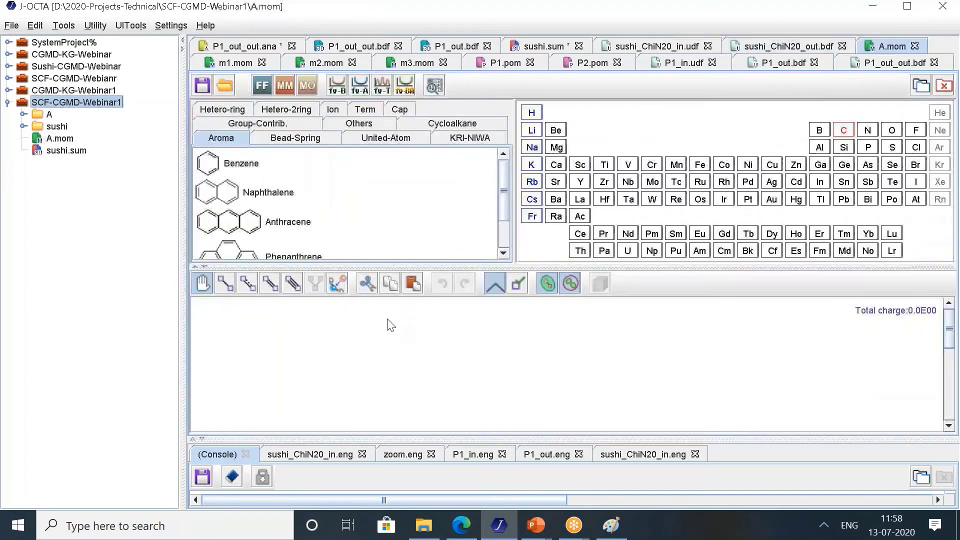
Place a B1 bead from the bead-spring parts with one H terminal on each side of it.
{"action": "left_click", "coordinate": [295, 138]}
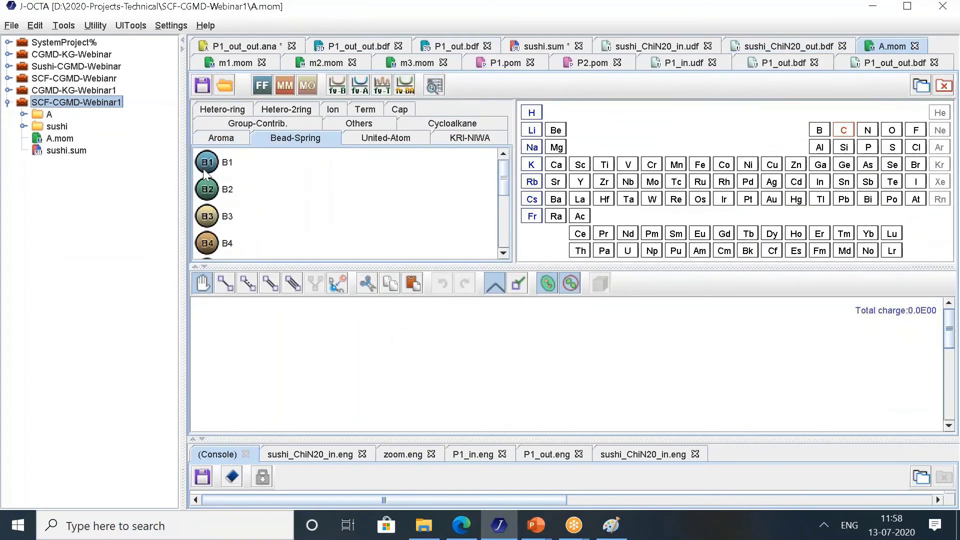
{"action": "left_click_drag", "start_coordinate": [293, 162], "coordinate": [294, 349]}
{"action": "left_click", "coordinate": [365, 109]}
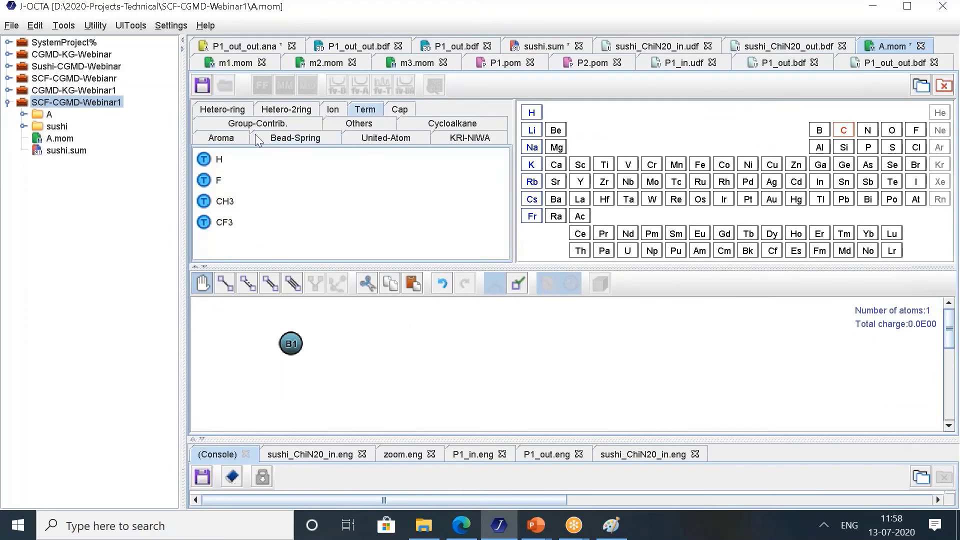
{"action": "left_click_drag", "start_coordinate": [203, 159], "coordinate": [220, 344]}
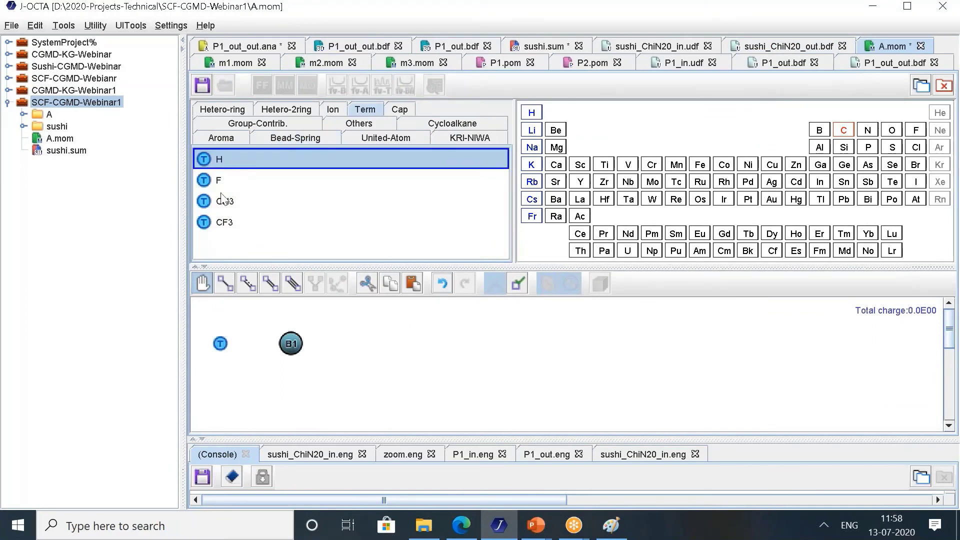
{"action": "left_click_drag", "start_coordinate": [223, 197], "coordinate": [349, 346]}
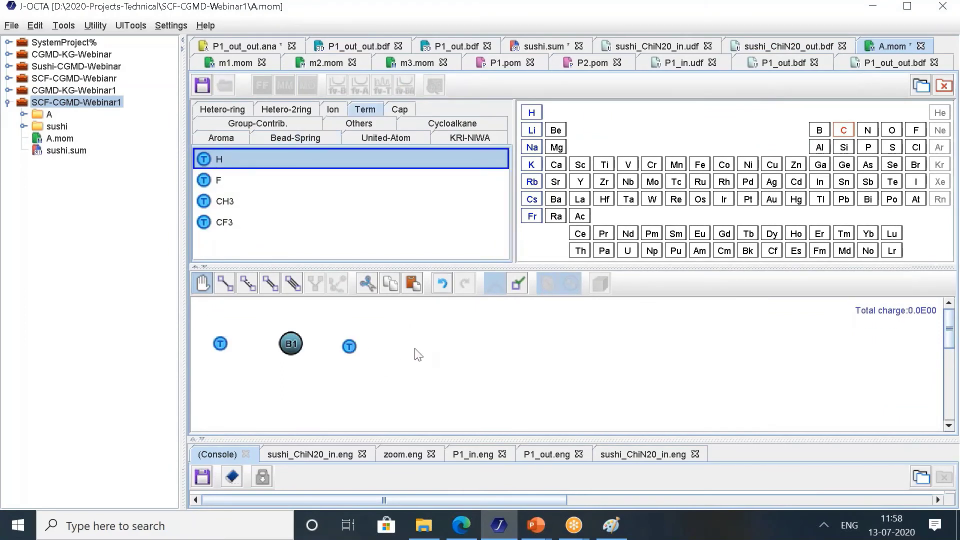
Connect both terminals to the B1 bead with single bonds and save the A monomer.
{"action": "left_click", "coordinate": [221, 283]}
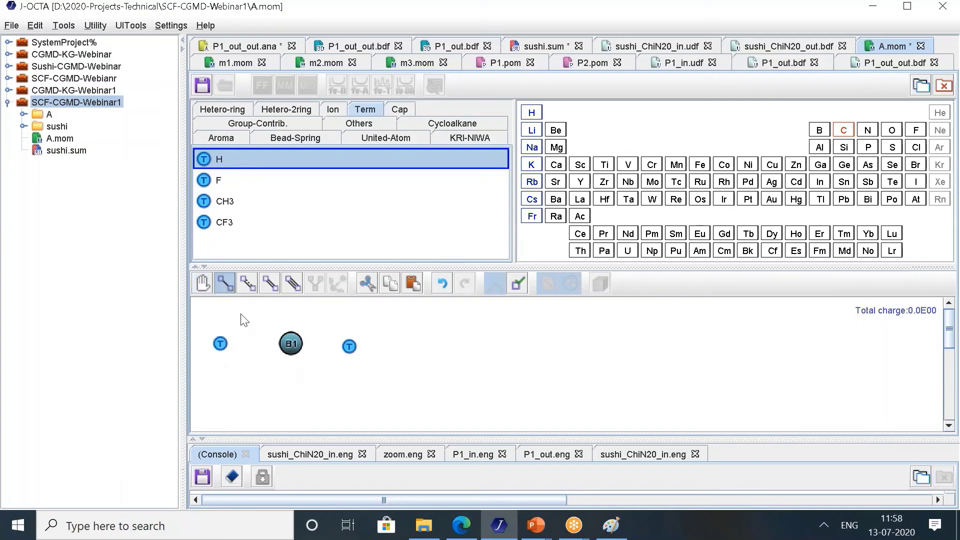
{"action": "left_click_drag", "start_coordinate": [221, 345], "coordinate": [291, 343]}
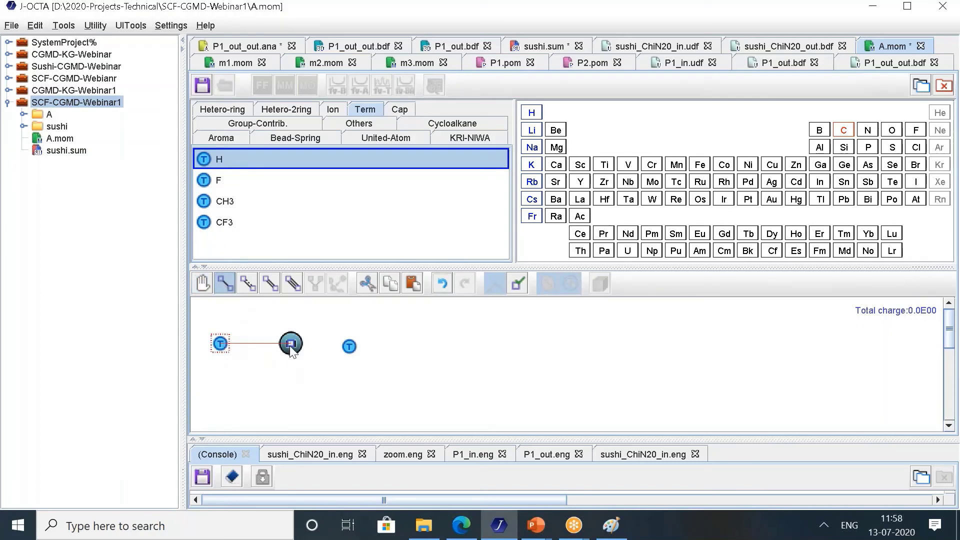
{"action": "left_click", "coordinate": [350, 347]}
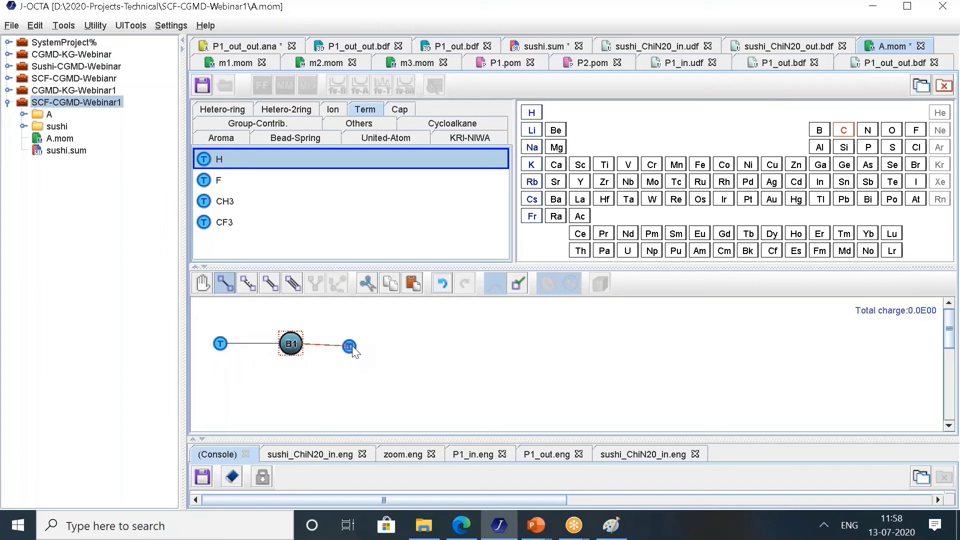
{"action": "left_click", "coordinate": [202, 86]}
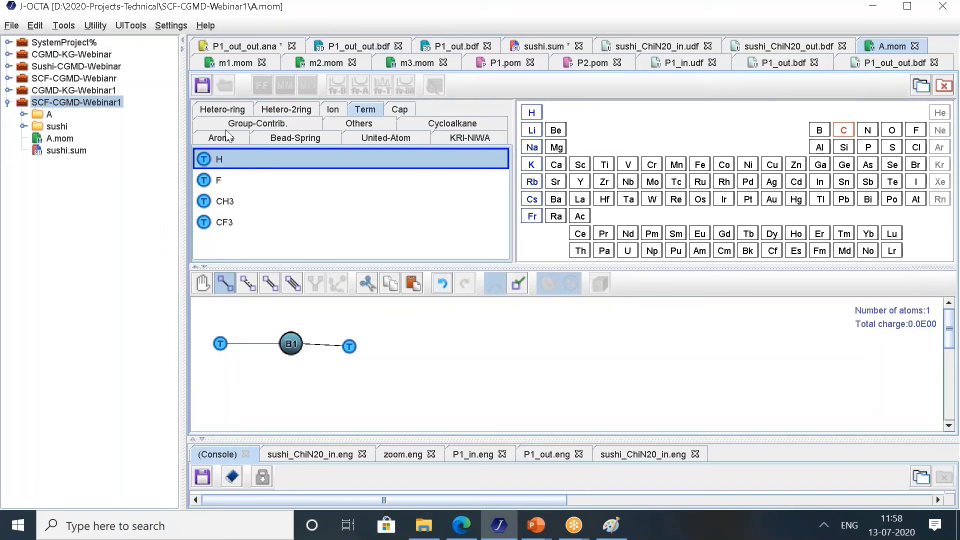
Create a new monomer model file named B2 in the SCF-CGMD-Webinar1 project.
{"action": "right_click", "coordinate": [48, 103]}
{"action": "mouse_move", "coordinate": [95, 192]}
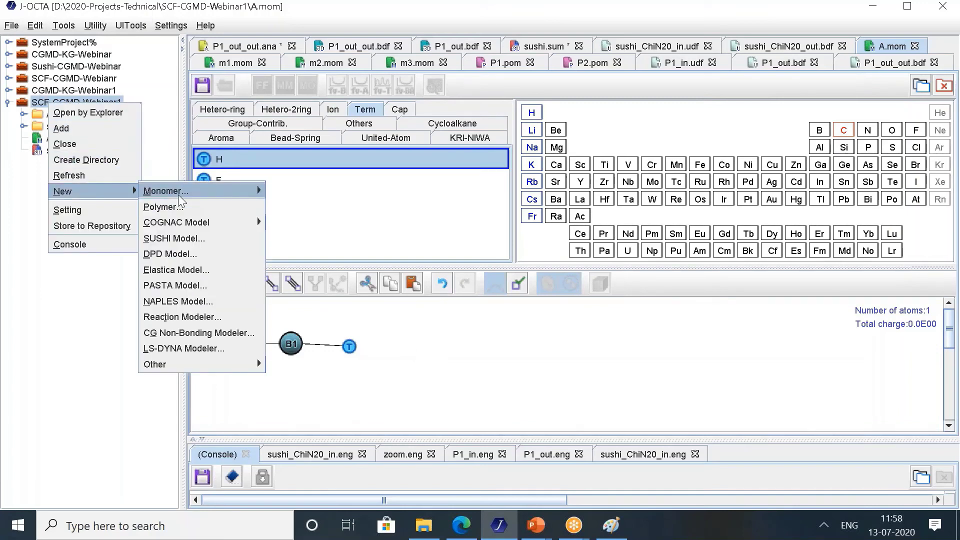
{"action": "mouse_move", "coordinate": [181, 194]}
{"action": "left_click", "coordinate": [288, 206]}
{"action": "type", "text": "B2"}
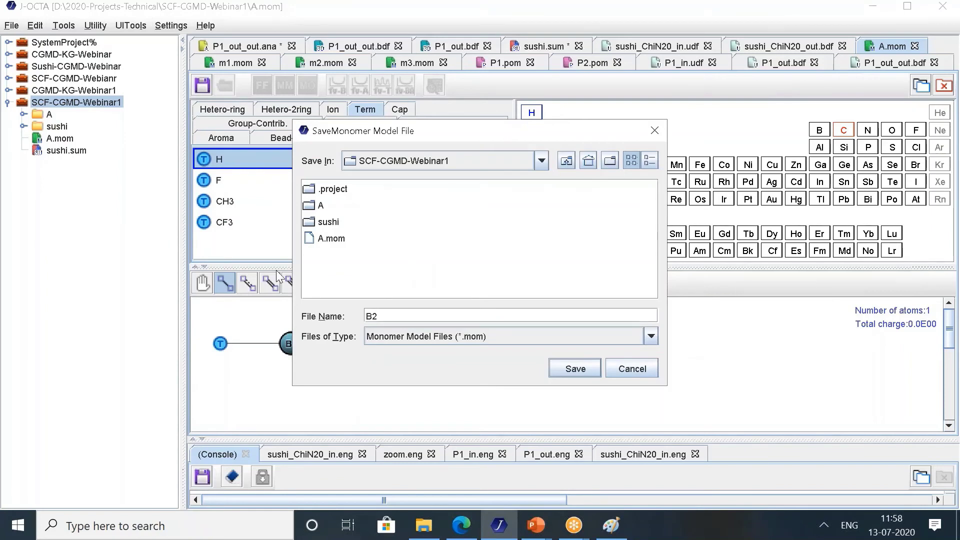
{"action": "key", "text": "Return"}
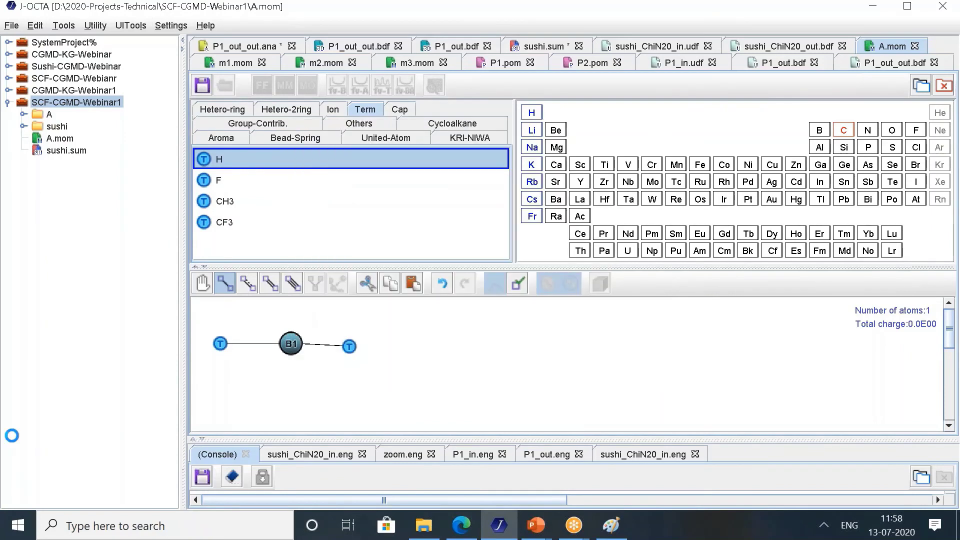
Place a B2 bead with an H terminal on each side and join them with single bonds.
{"action": "left_click", "coordinate": [249, 215]}
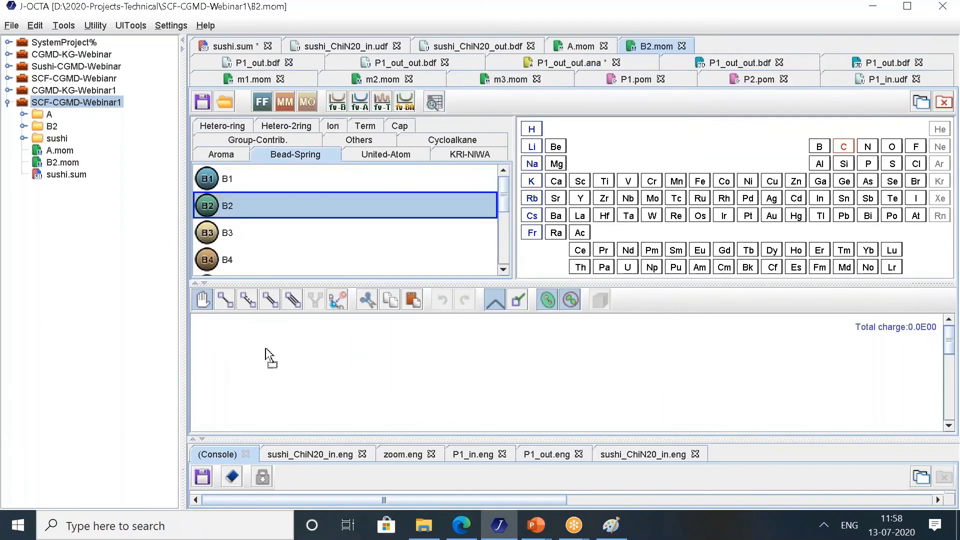
{"action": "left_click", "coordinate": [265, 348]}
{"action": "left_click", "coordinate": [364, 126]}
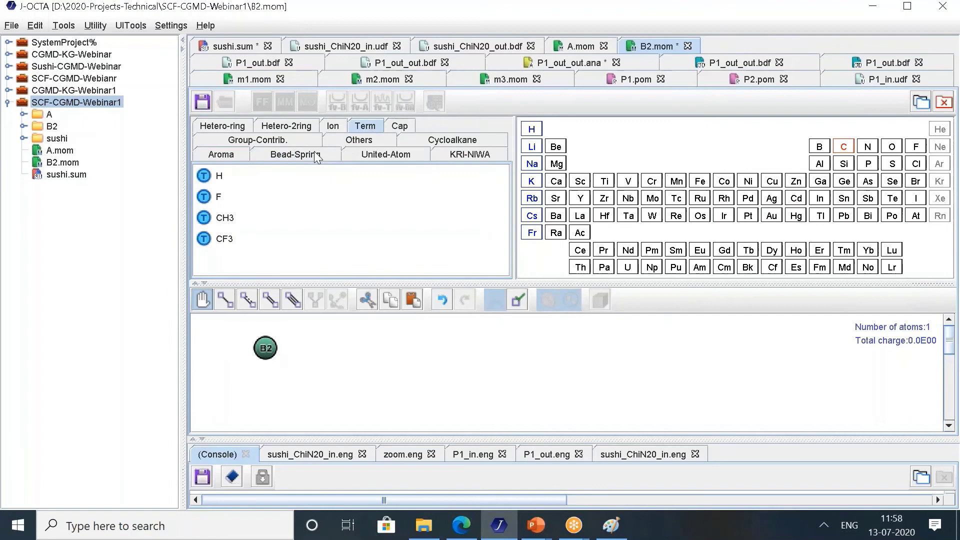
{"action": "left_click", "coordinate": [220, 178]}
{"action": "left_click", "coordinate": [211, 343]}
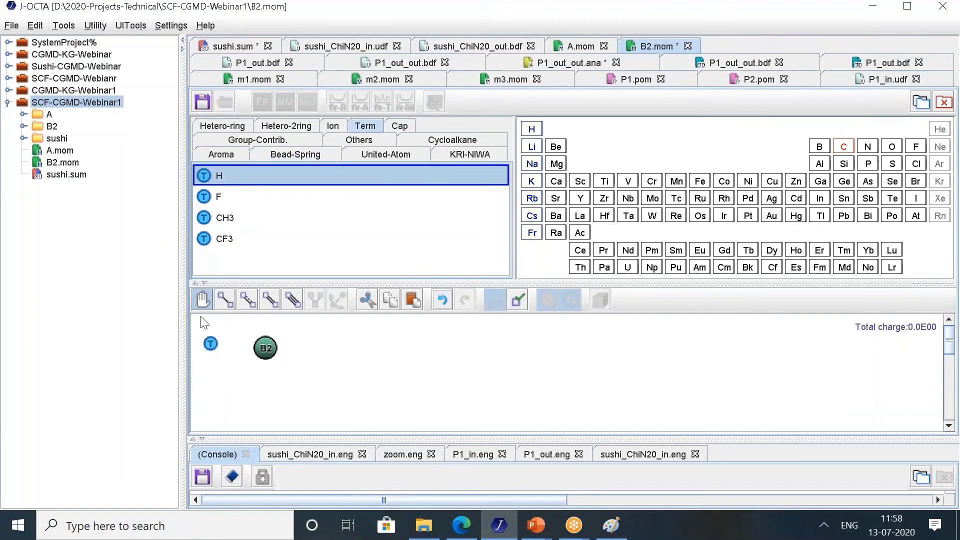
{"action": "left_click", "coordinate": [326, 350]}
{"action": "left_click", "coordinate": [226, 306]}
{"action": "left_click_drag", "start_coordinate": [210, 344], "coordinate": [328, 347]}
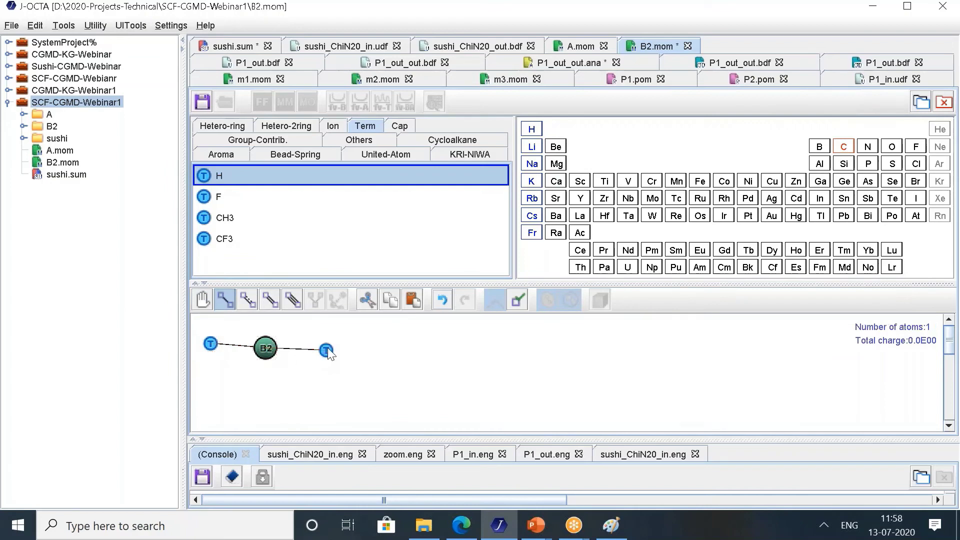
Align the B2 bead and its two terminals horizontally and save the B2 monomer.
{"action": "left_click_drag", "start_coordinate": [196, 325], "coordinate": [376, 407]}
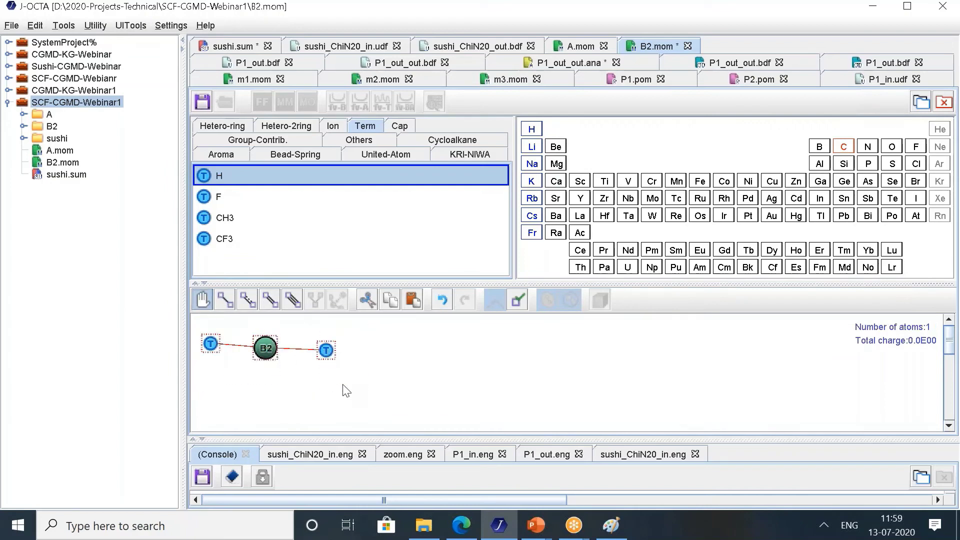
{"action": "right_click", "coordinate": [262, 341]}
{"action": "mouse_move", "coordinate": [307, 449]}
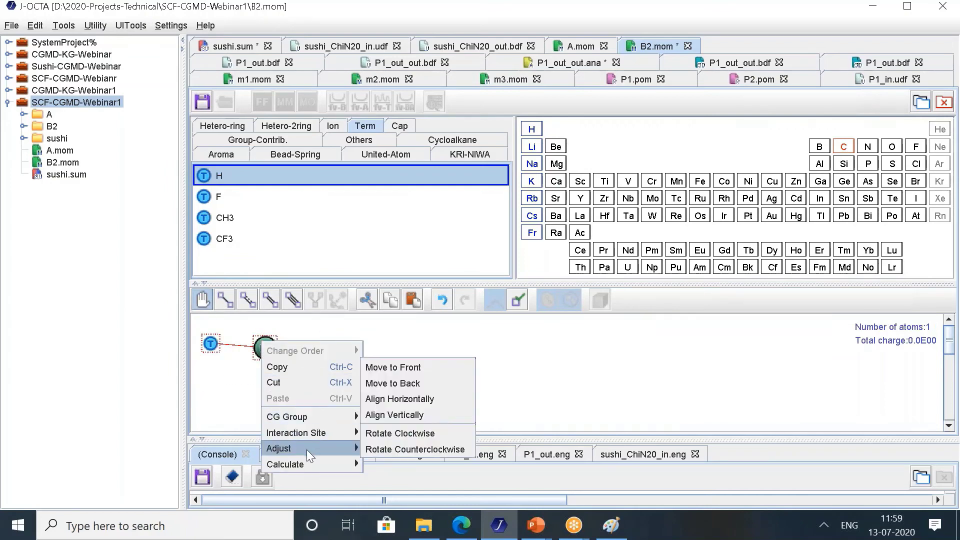
{"action": "left_click", "coordinate": [401, 397]}
{"action": "left_click", "coordinate": [201, 106]}
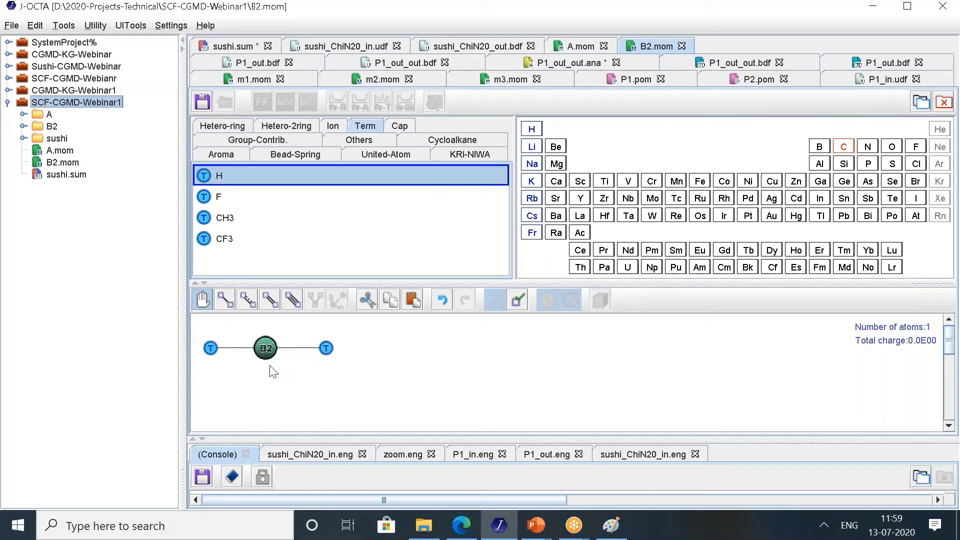
Create a new polymer model file named pA in the SCF-CGMD-Webinar1 project.
{"action": "right_click", "coordinate": [71, 103]}
{"action": "left_click", "coordinate": [268, 234]}
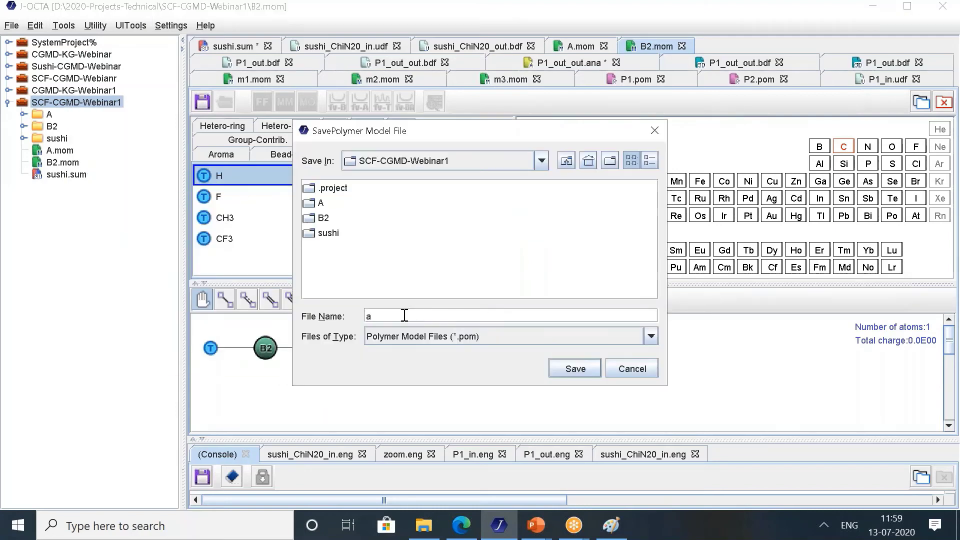
{"action": "key", "text": "BackSpace"}
{"action": "type", "text": "pA"}
{"action": "left_click", "coordinate": [578, 368]}
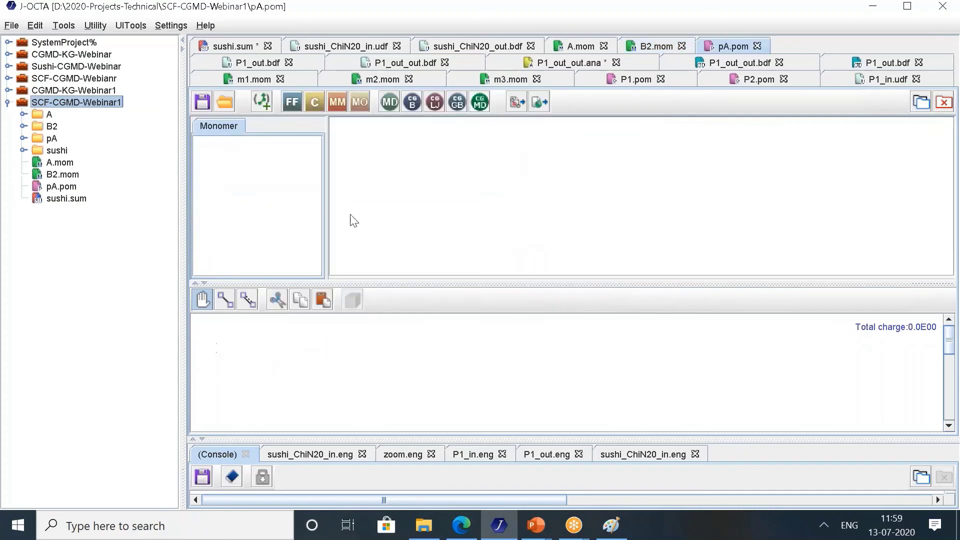
Register the A.mom monomer model in the pA polymer with the default colour and size.
{"action": "double_click", "coordinate": [332, 186]}
{"action": "left_click", "coordinate": [567, 246]}
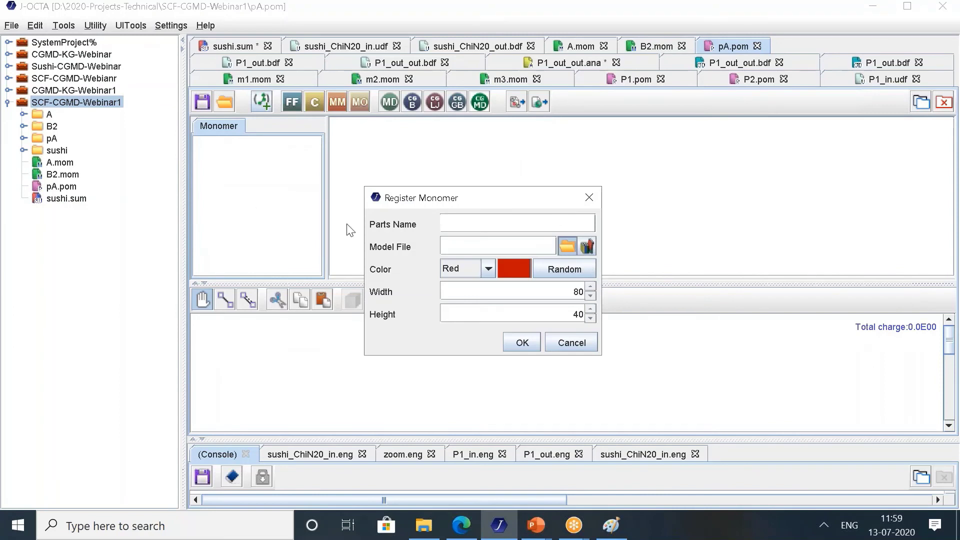
{"action": "left_click", "coordinate": [350, 292]}
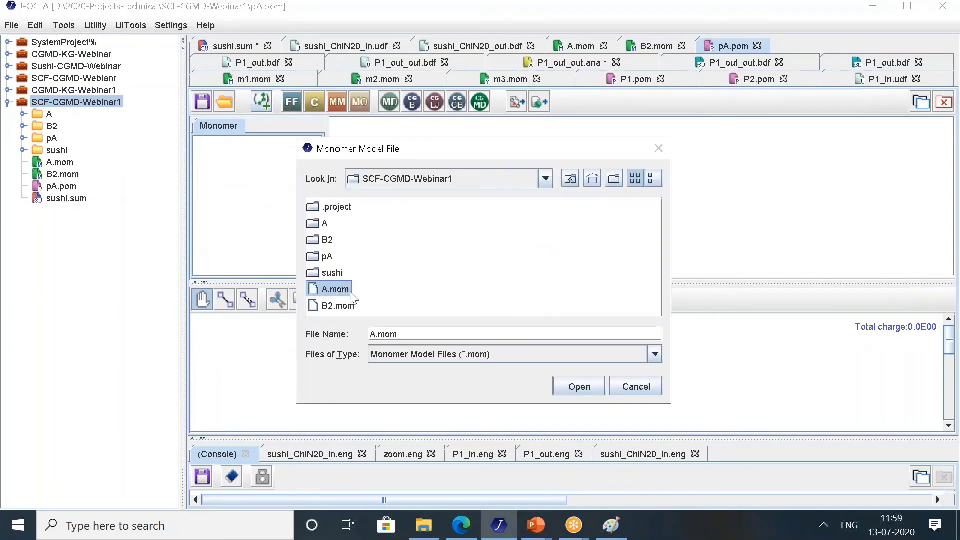
{"action": "left_click", "coordinate": [579, 386]}
{"action": "left_click", "coordinate": [518, 341]}
Place one A monomer in the pA polymer and set its repeats to 100.
{"action": "left_click_drag", "start_coordinate": [220, 160], "coordinate": [279, 337]}
{"action": "right_click", "coordinate": [282, 340]}
{"action": "mouse_move", "coordinate": [328, 437]}
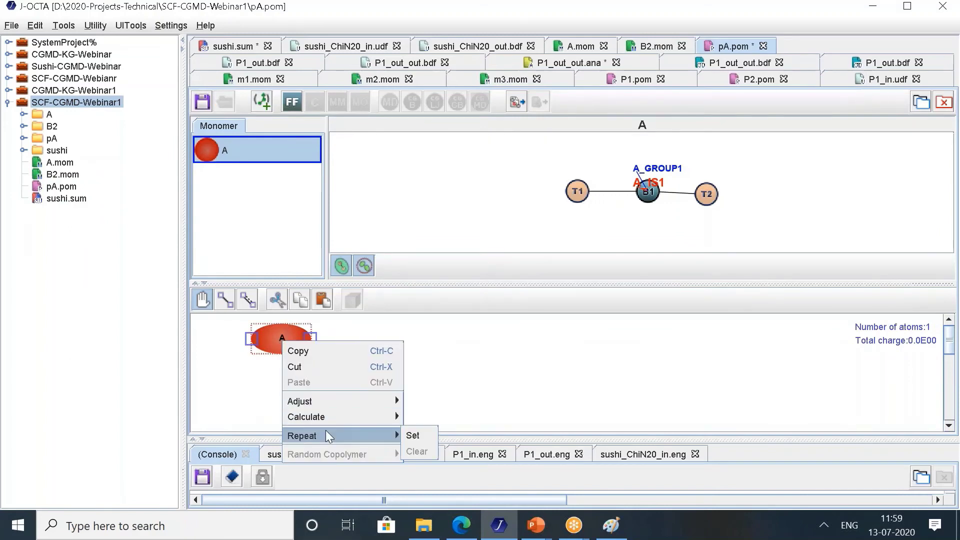
{"action": "left_click", "coordinate": [406, 435]}
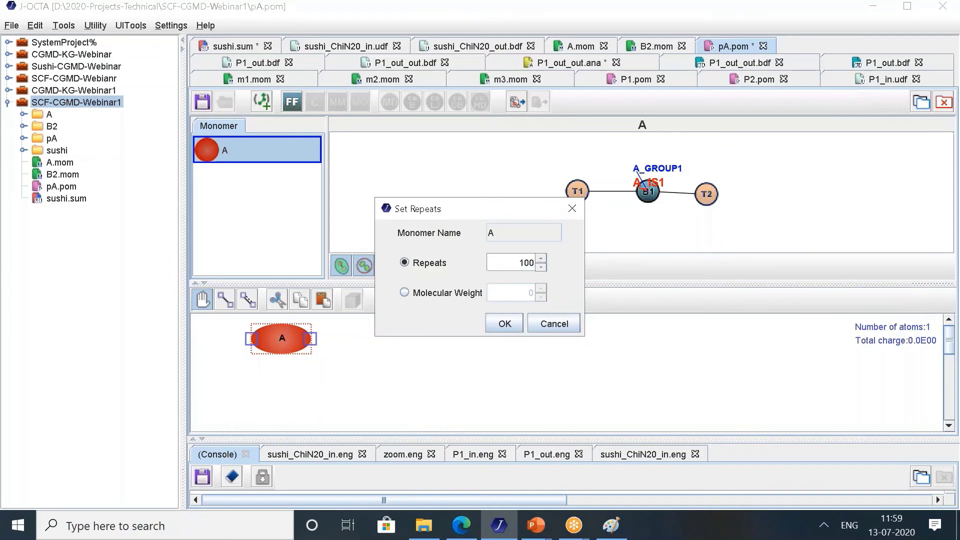
{"action": "left_click", "coordinate": [505, 324]}
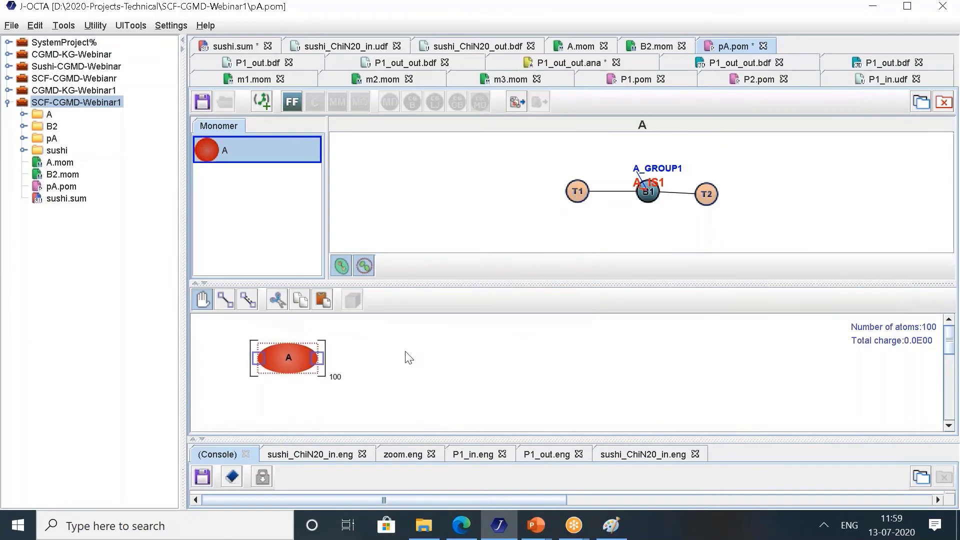
Set the B1 bead's cutoff to 2.5 sigma in the pA force field and save it.
{"action": "left_click", "coordinate": [292, 102]}
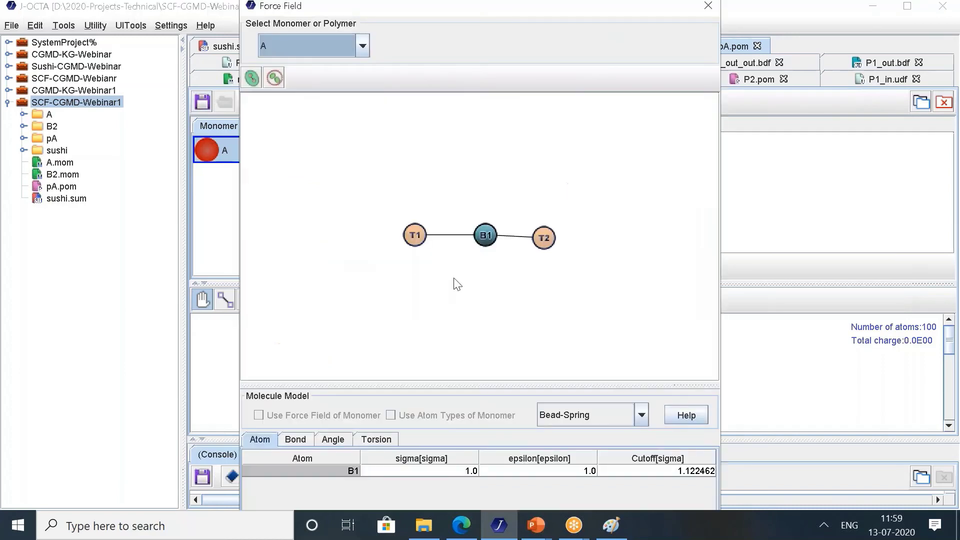
{"action": "left_click_drag", "start_coordinate": [551, 385], "coordinate": [551, 194]}
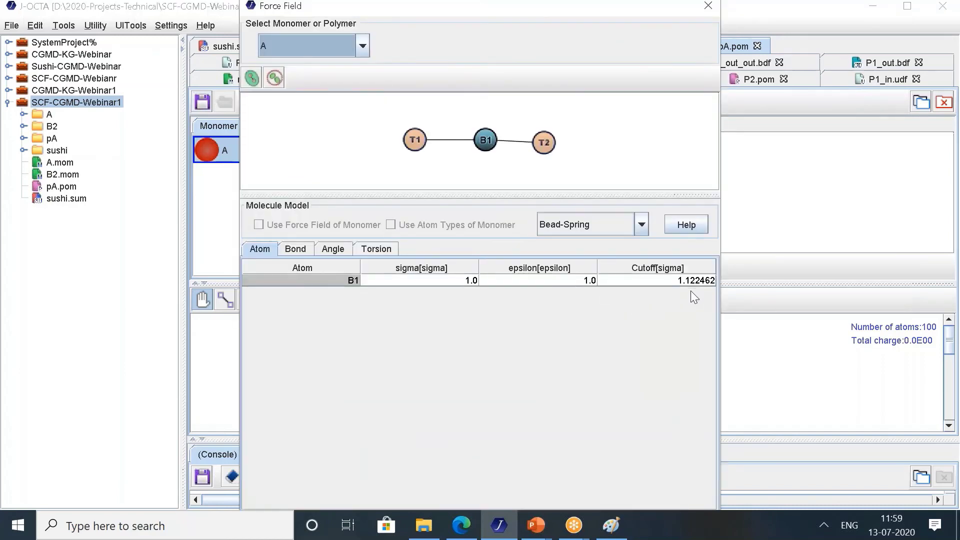
{"action": "left_click", "coordinate": [668, 278]}
{"action": "left_click_drag", "start_coordinate": [668, 280], "coordinate": [729, 285]}
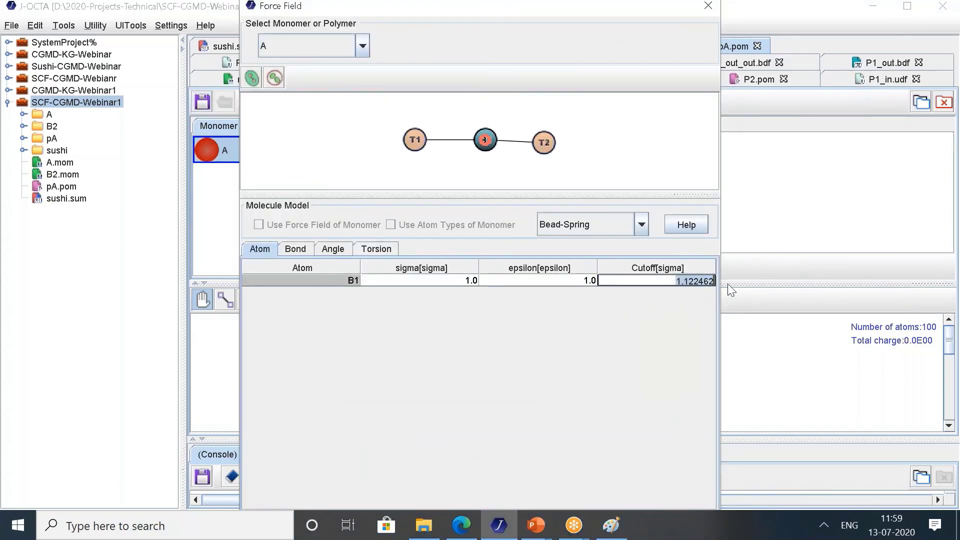
{"action": "type", "text": "2.5"}
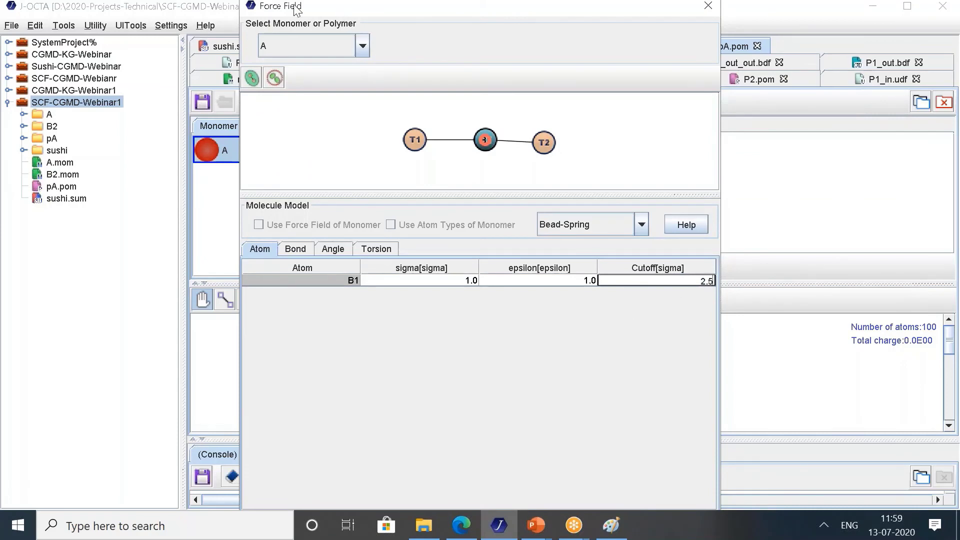
{"action": "left_click_drag", "start_coordinate": [259, 6], "coordinate": [228, 76]}
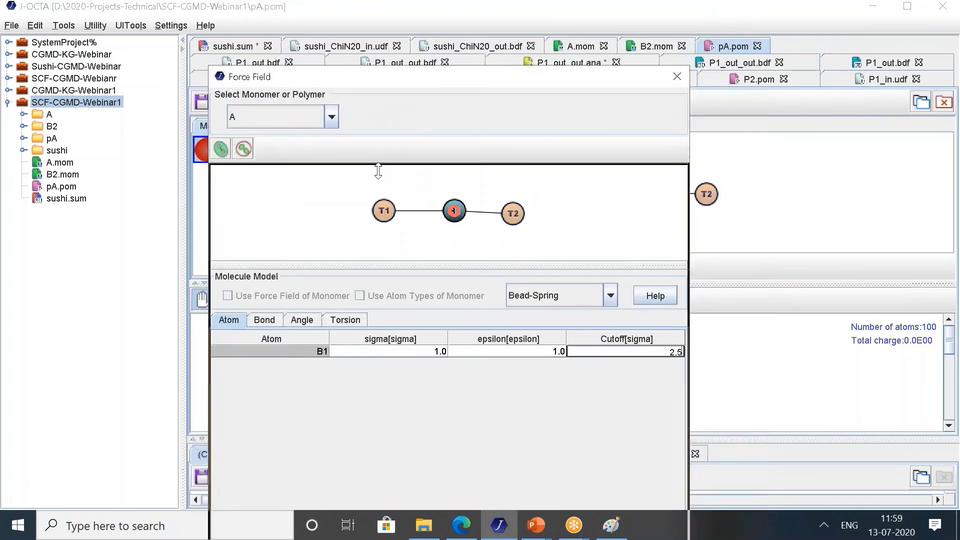
{"action": "left_click_drag", "start_coordinate": [378, 171], "coordinate": [437, 200]}
{"action": "left_click_drag", "start_coordinate": [210, 190], "coordinate": [155, 95]}
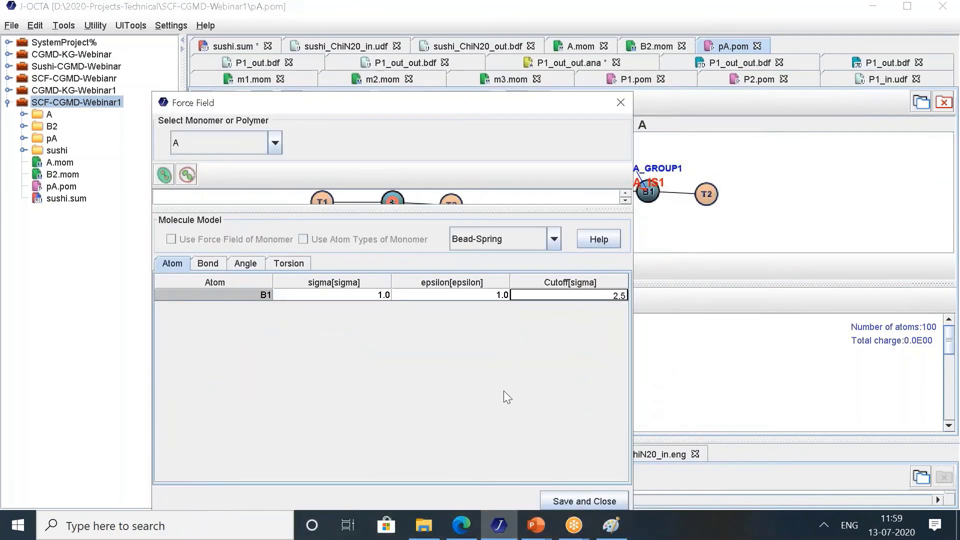
{"action": "left_click", "coordinate": [566, 495]}
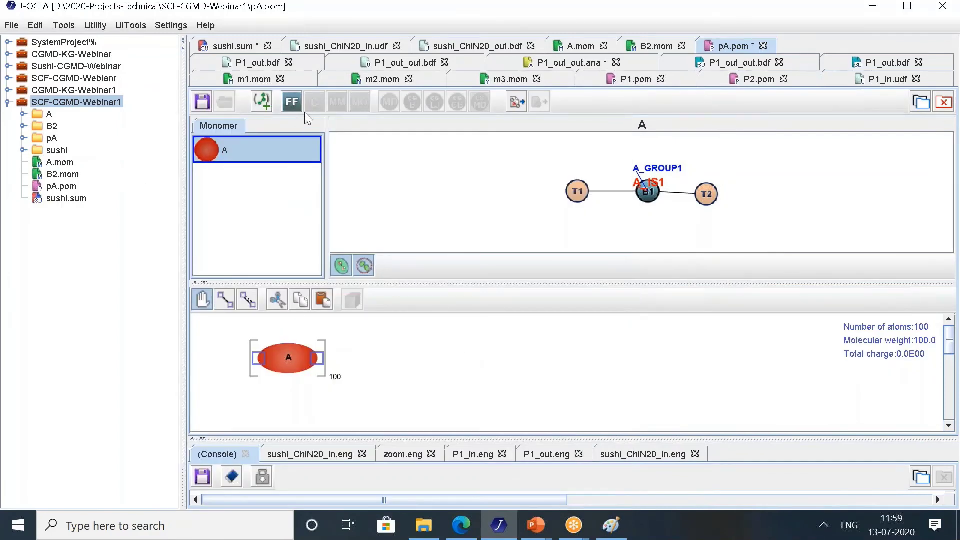
Create a new polymer model file named pB in the SCF-CGMD-Webinar1 project.
{"action": "right_click", "coordinate": [87, 104]}
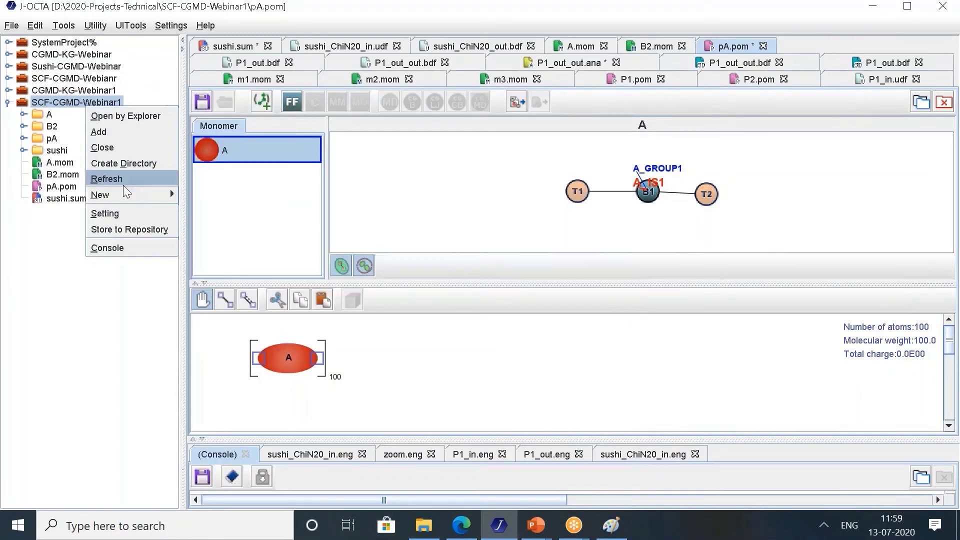
{"action": "mouse_move", "coordinate": [152, 195]}
{"action": "left_click", "coordinate": [210, 209]}
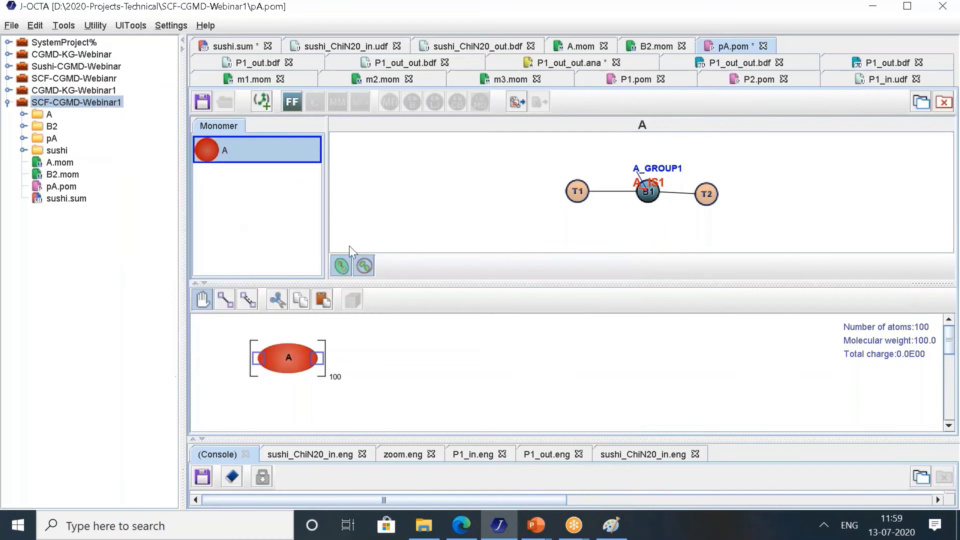
{"action": "type", "text": "pA"}
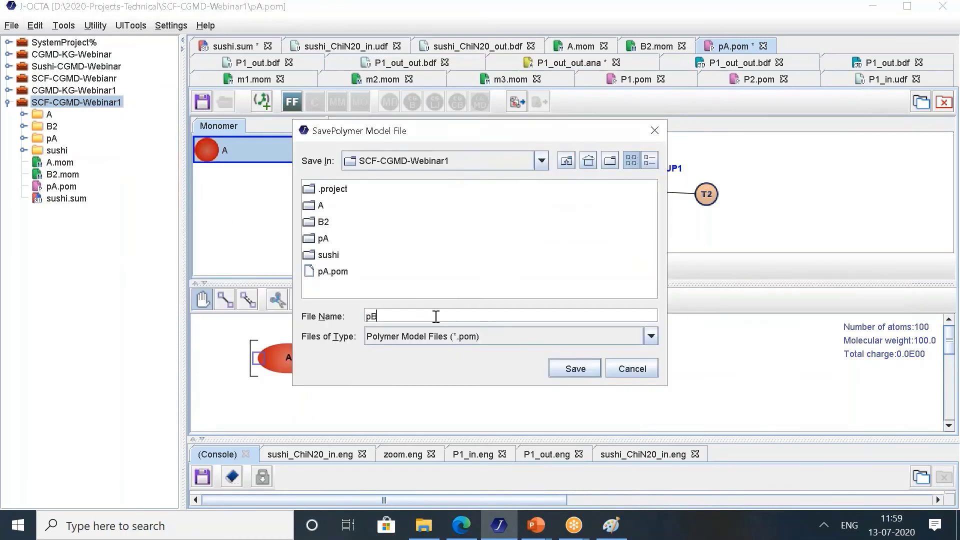
{"action": "left_click", "coordinate": [573, 369]}
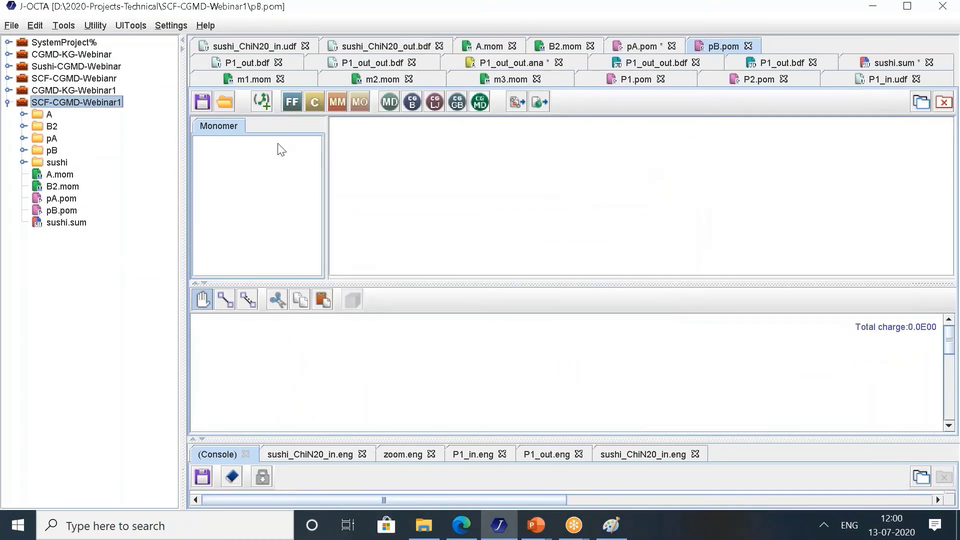
Register the B2.mom monomer model in the pB polymer with the default colour and size.
{"action": "left_click", "coordinate": [265, 103]}
{"action": "left_click", "coordinate": [567, 245]}
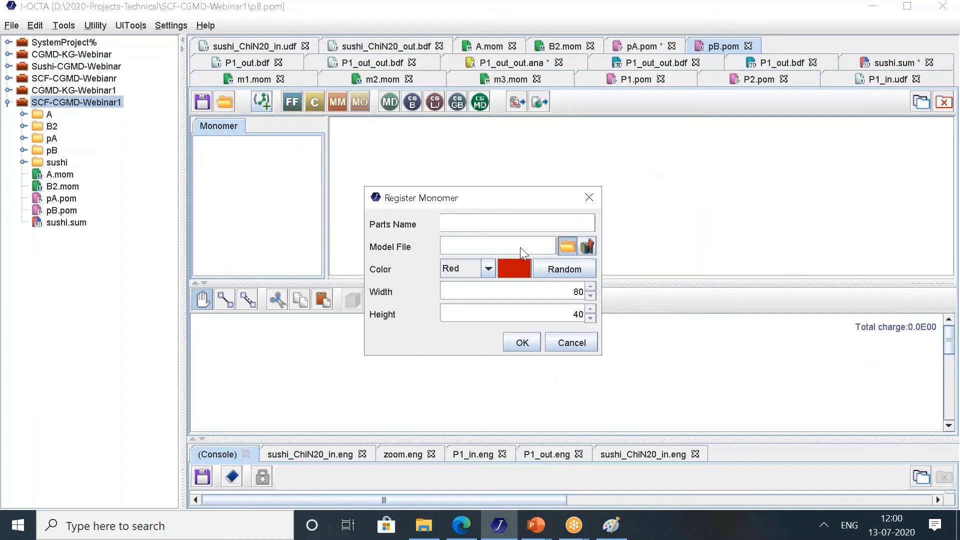
{"action": "left_click", "coordinate": [376, 207]}
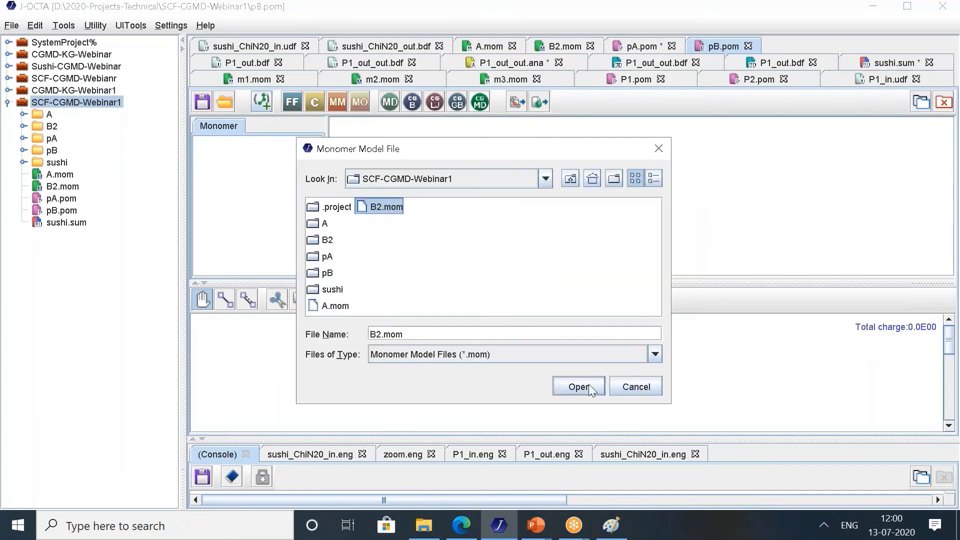
{"action": "left_click", "coordinate": [589, 385]}
{"action": "left_click", "coordinate": [520, 343]}
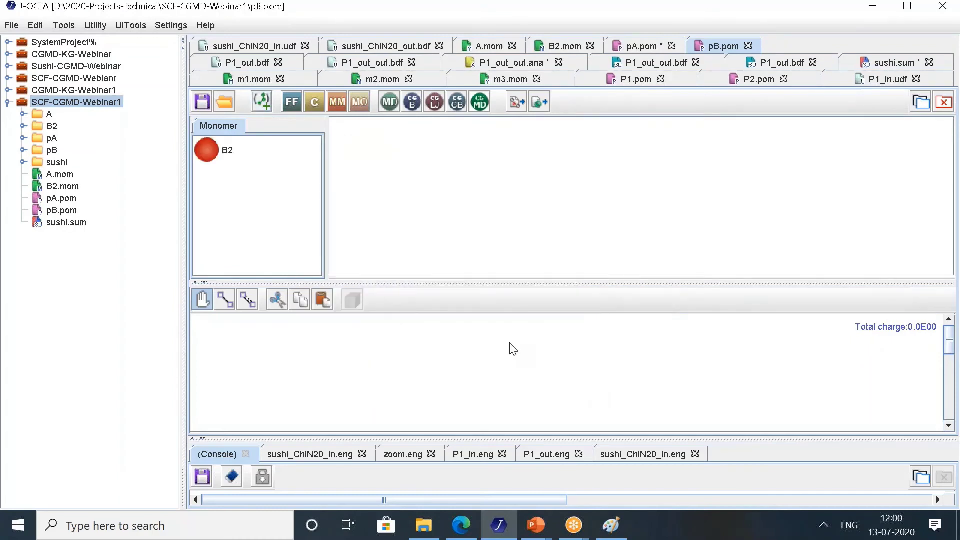
Place one B2 monomer in the pB polymer and set its repeats to 100.
{"action": "left_click", "coordinate": [212, 150]}
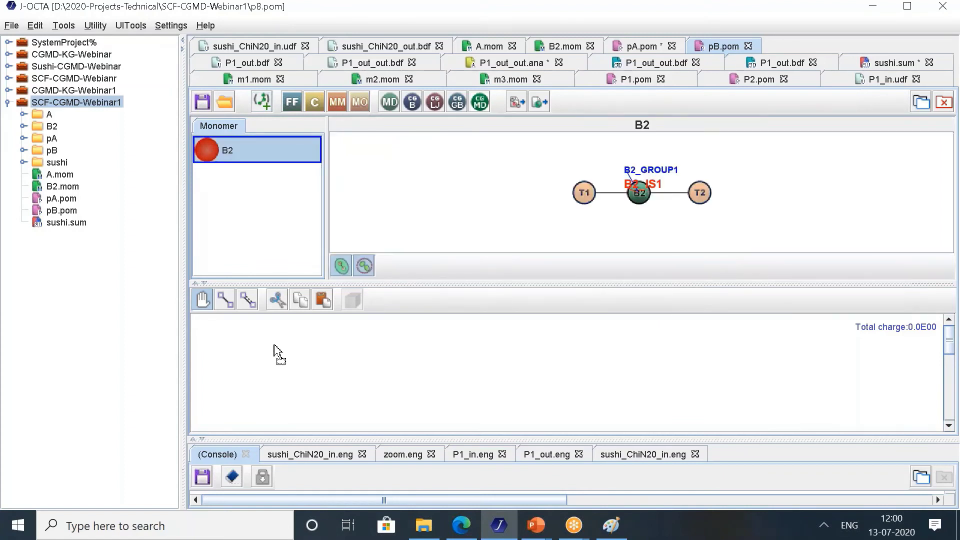
{"action": "left_click", "coordinate": [276, 353]}
{"action": "right_click", "coordinate": [280, 346]}
{"action": "mouse_move", "coordinate": [353, 440]}
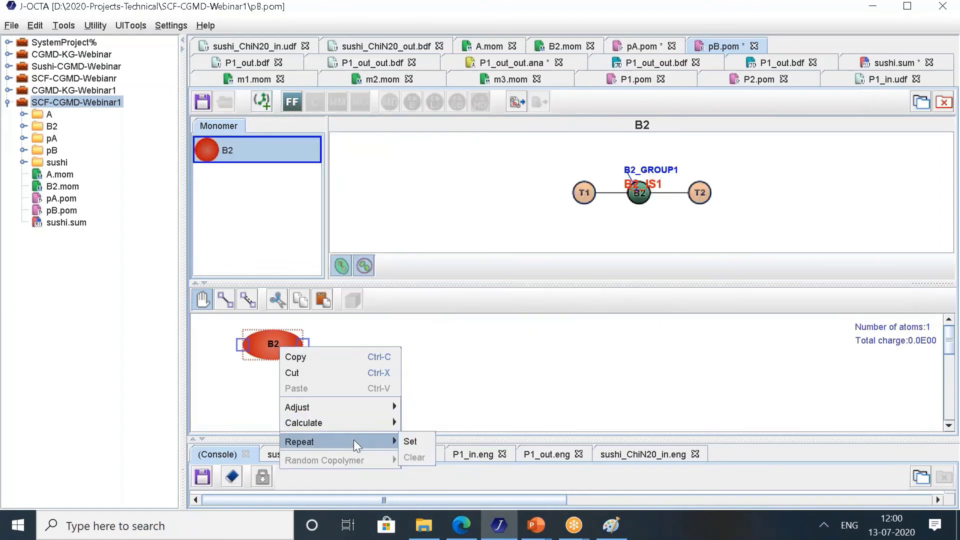
{"action": "left_click", "coordinate": [412, 441]}
{"action": "double_click", "coordinate": [530, 263]}
{"action": "type", "text": "100"}
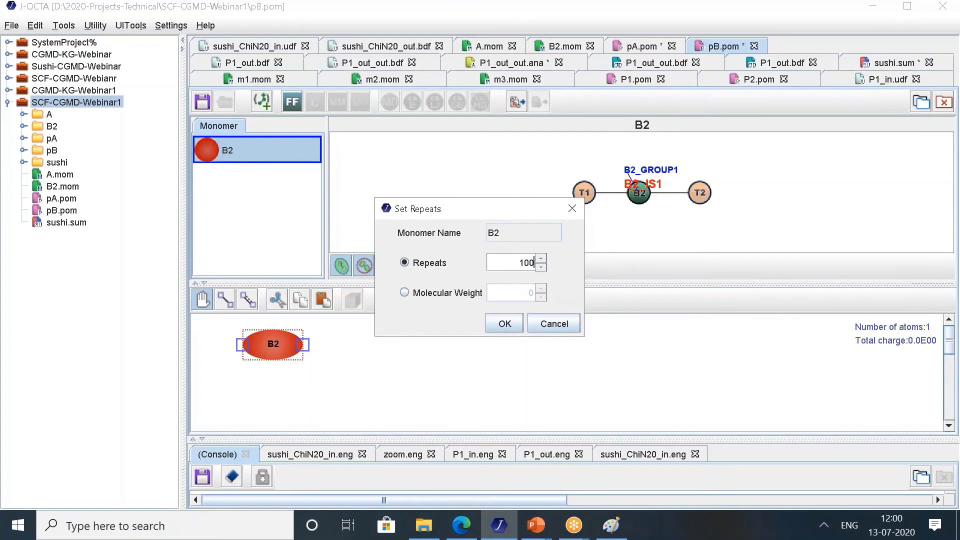
{"action": "left_click", "coordinate": [491, 328]}
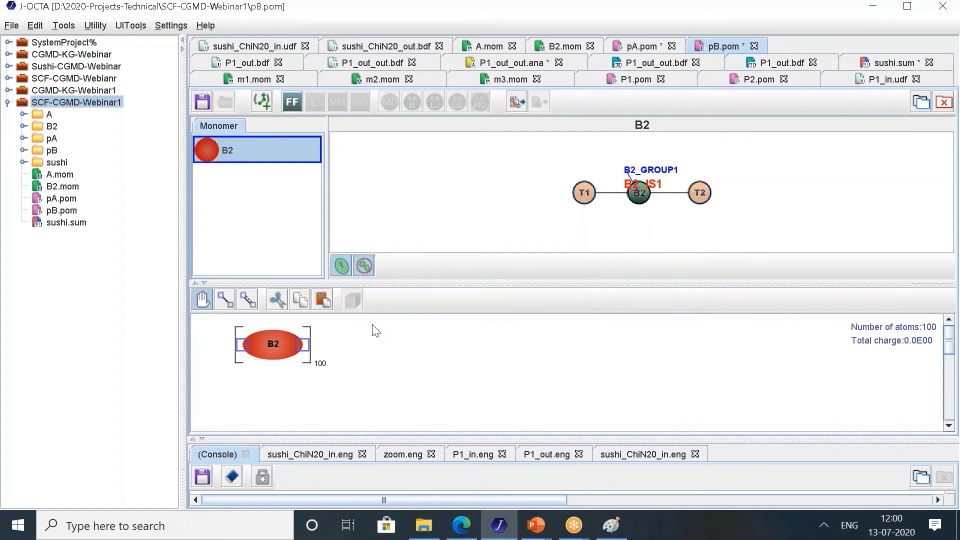
Set the B2 bead's cutoff to 2.5 sigma in the pB force field and save it.
{"action": "left_click", "coordinate": [293, 101]}
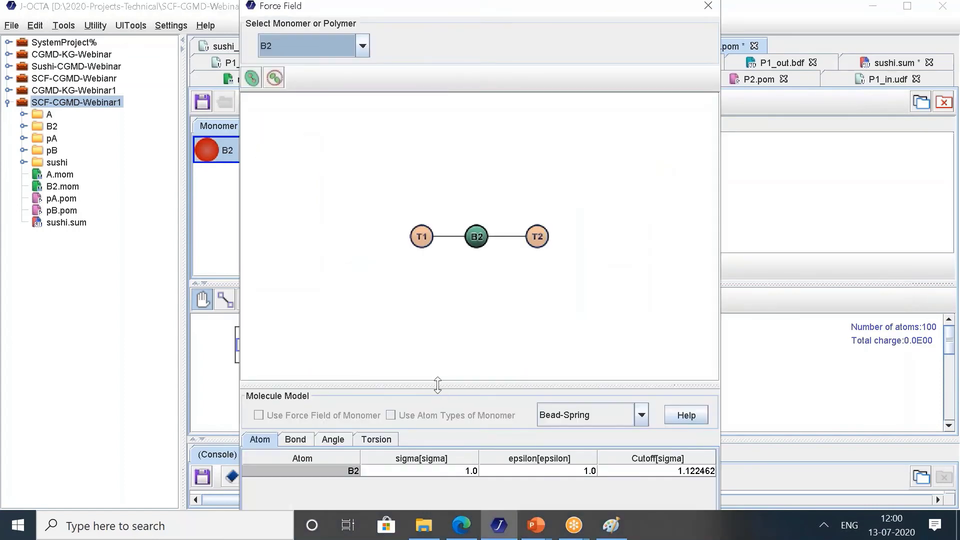
{"action": "left_click_drag", "start_coordinate": [438, 385], "coordinate": [457, 142]}
{"action": "double_click", "coordinate": [682, 230]}
{"action": "left_click_drag", "start_coordinate": [670, 229], "coordinate": [731, 223]}
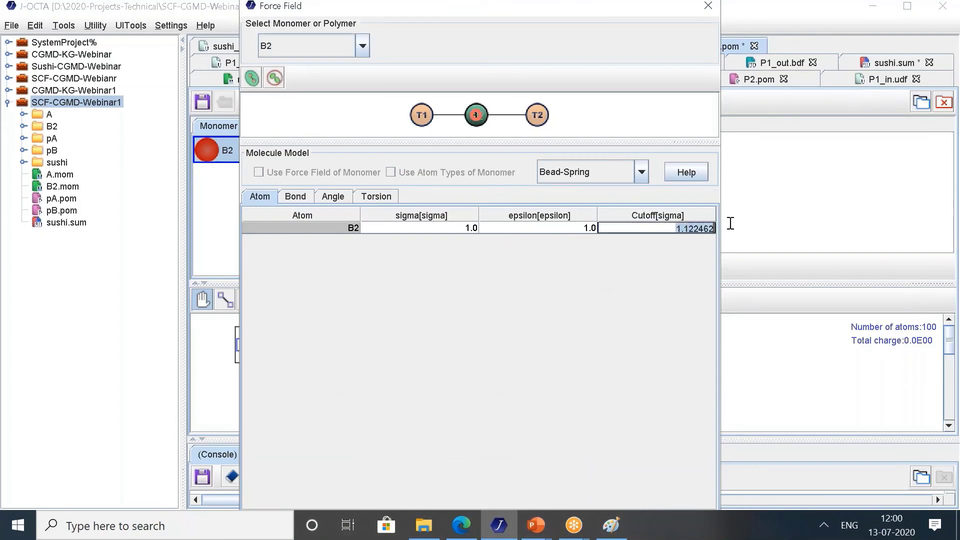
{"action": "type", "text": "2.5"}
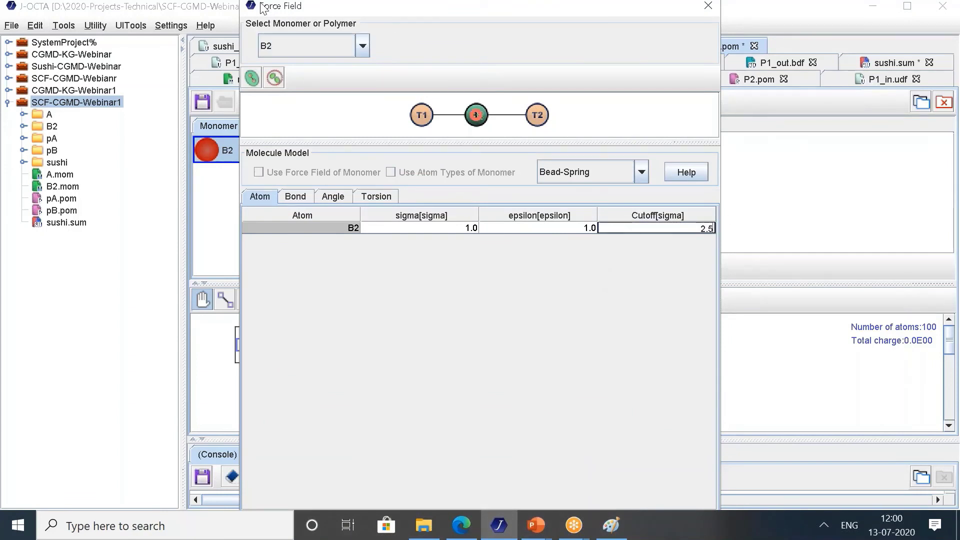
{"action": "left_click_drag", "start_coordinate": [263, 8], "coordinate": [245, 56]}
{"action": "left_click_drag", "start_coordinate": [338, 61], "coordinate": [299, 102]}
{"action": "left_click", "coordinate": [595, 500]}
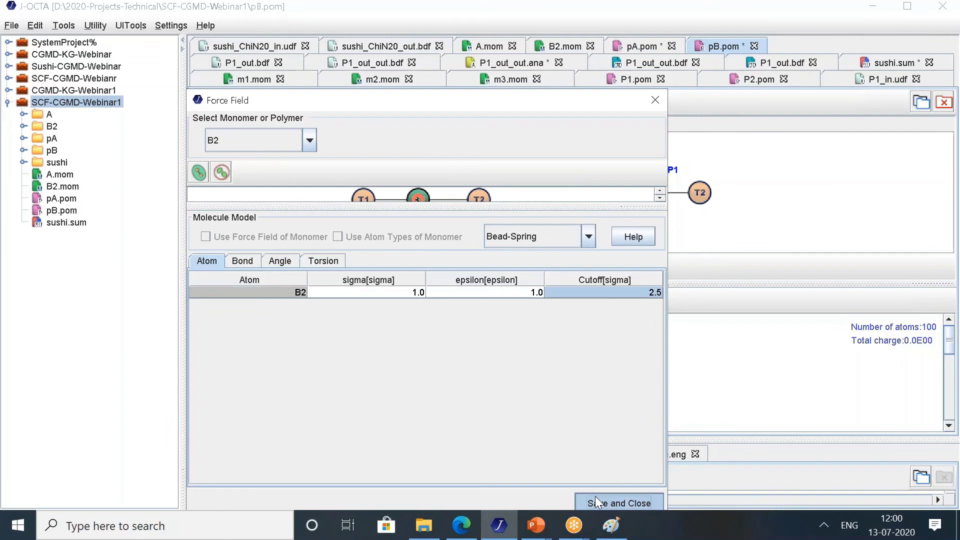
{"action": "left_click", "coordinate": [595, 496]}
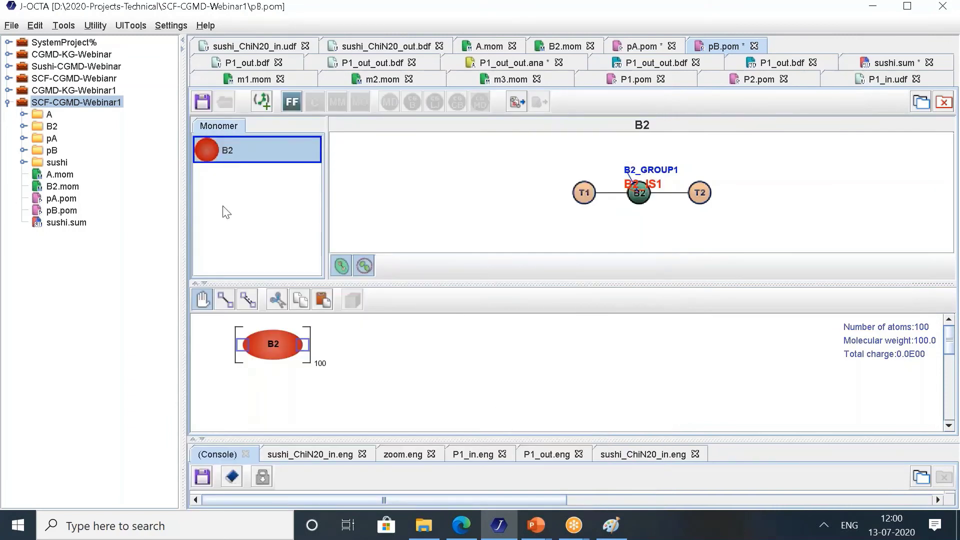
Open the COGNAC input setup for the pA polymer and add 40 pA chains to its polymer list.
{"action": "double_click", "coordinate": [62, 199]}
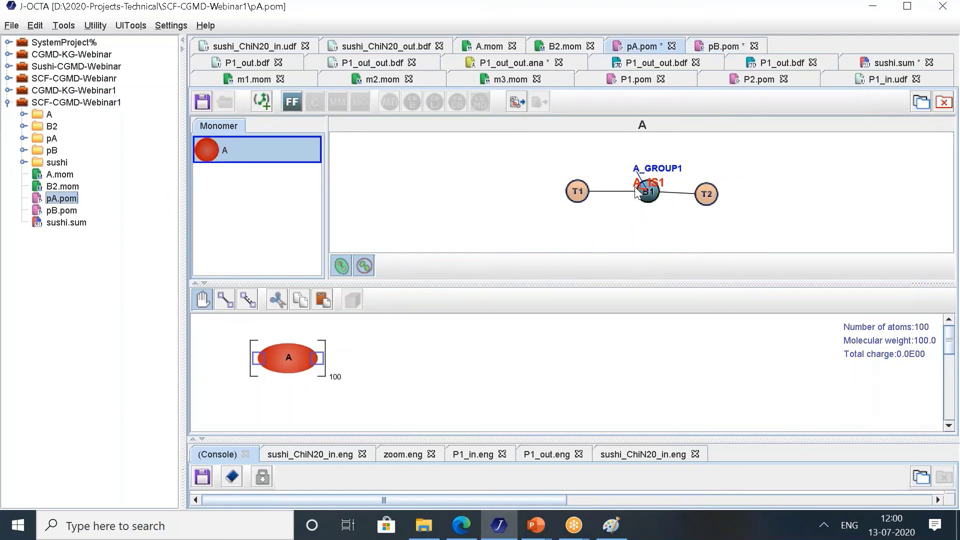
{"action": "left_click", "coordinate": [515, 100]}
{"action": "left_click", "coordinate": [419, 186]}
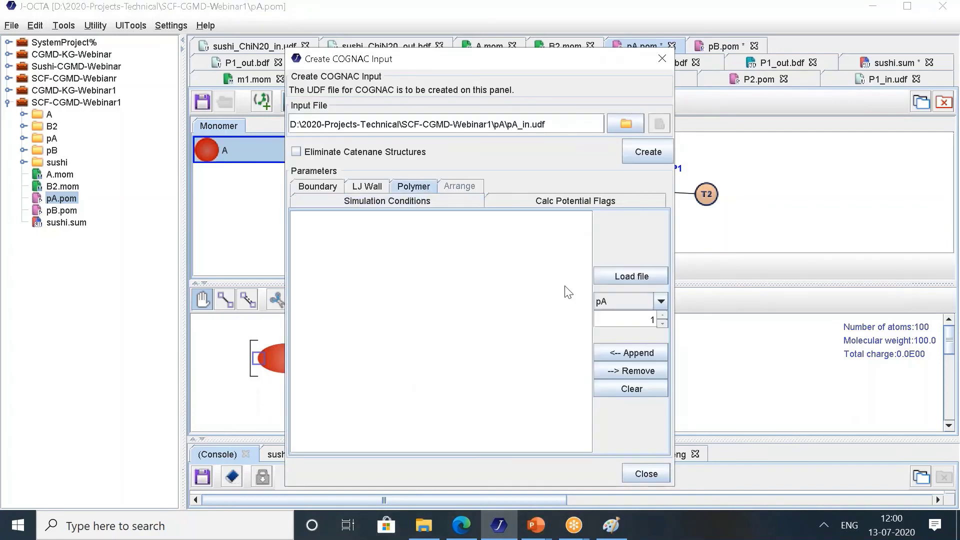
{"action": "double_click", "coordinate": [652, 319]}
{"action": "left_click", "coordinate": [640, 353]}
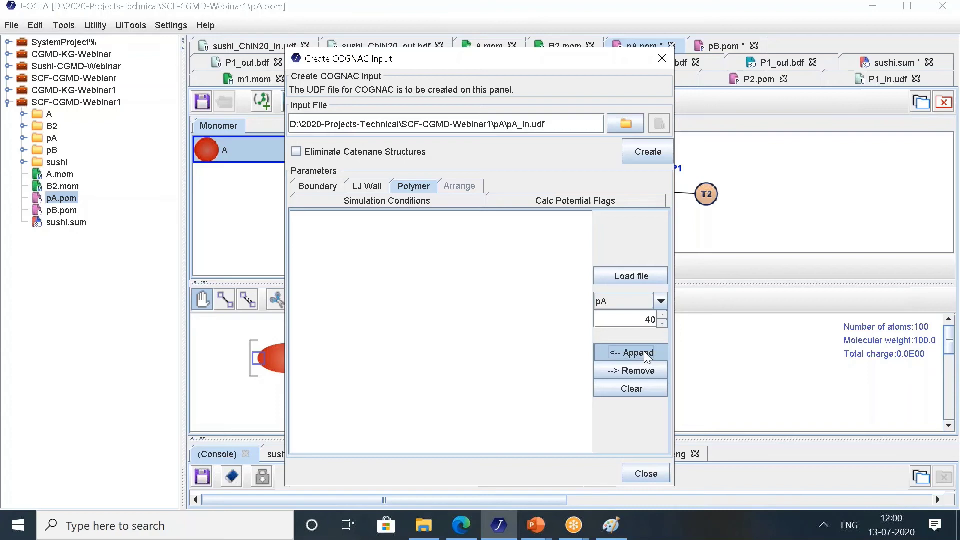
Try to load the pB.pom polymer model into the COGNAC input's polymer selection.
{"action": "left_click", "coordinate": [631, 300]}
{"action": "left_click", "coordinate": [637, 277]}
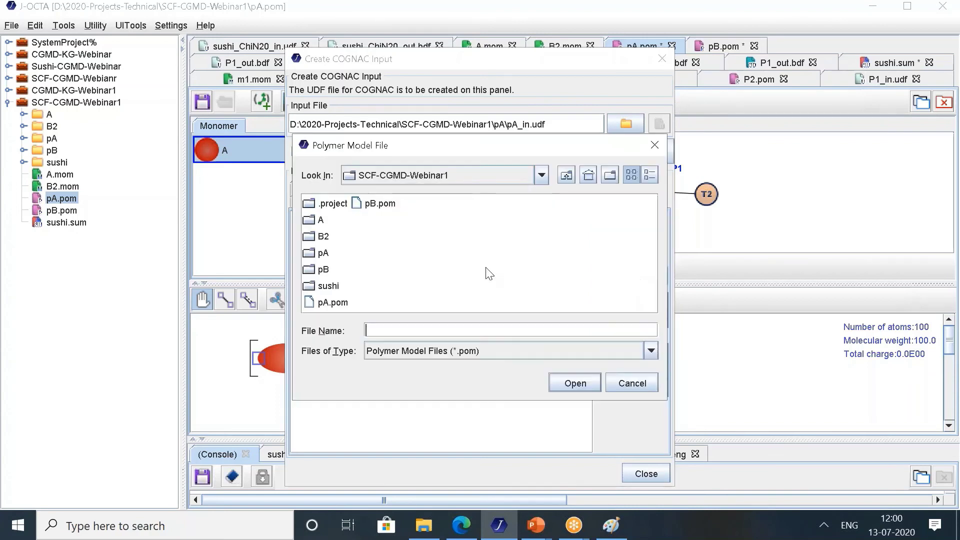
{"action": "left_click", "coordinate": [379, 199]}
{"action": "left_click", "coordinate": [573, 385]}
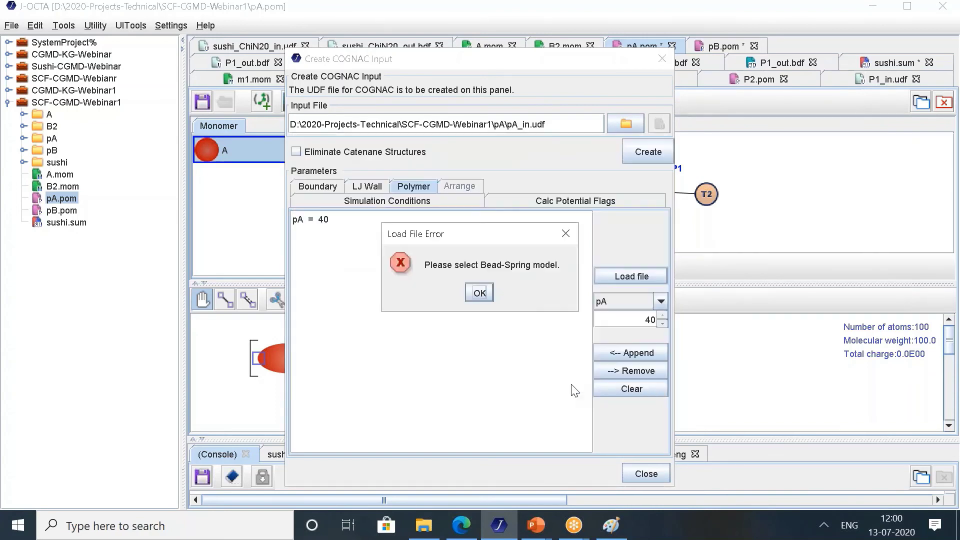
{"action": "left_click", "coordinate": [478, 294]}
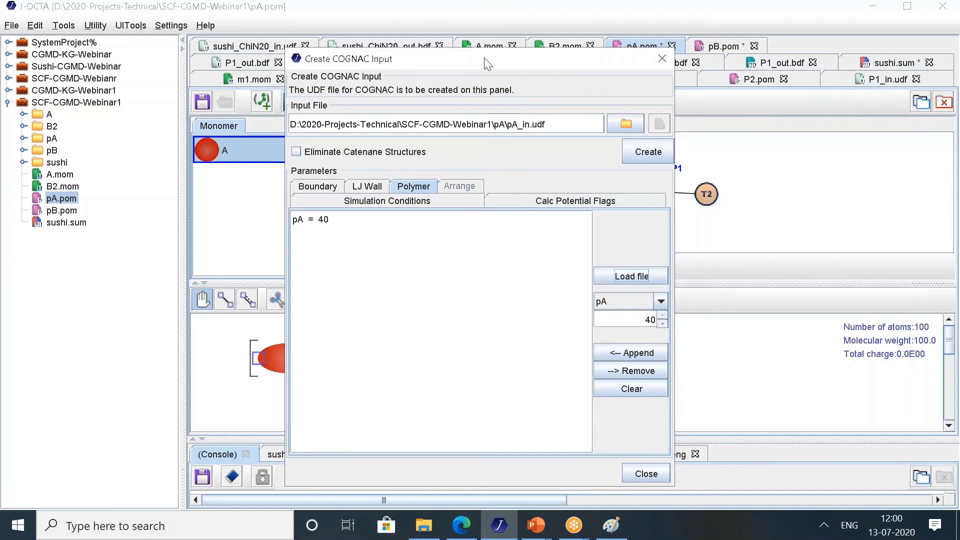
{"action": "left_click_drag", "start_coordinate": [484, 58], "coordinate": [453, 69]}
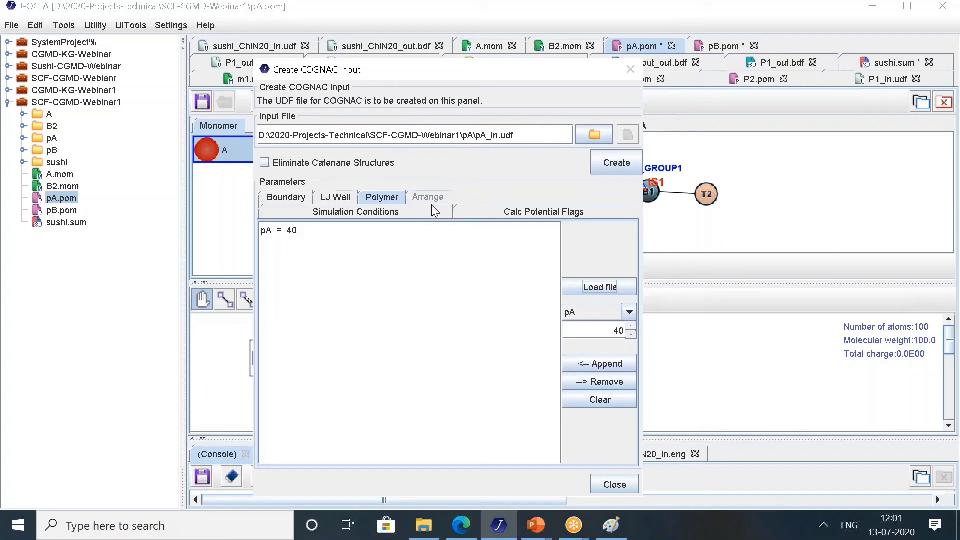
Close the COGNAC input setup and save both the pB.pom and pA.pom polymer models.
{"action": "left_click", "coordinate": [623, 73]}
{"action": "double_click", "coordinate": [52, 213]}
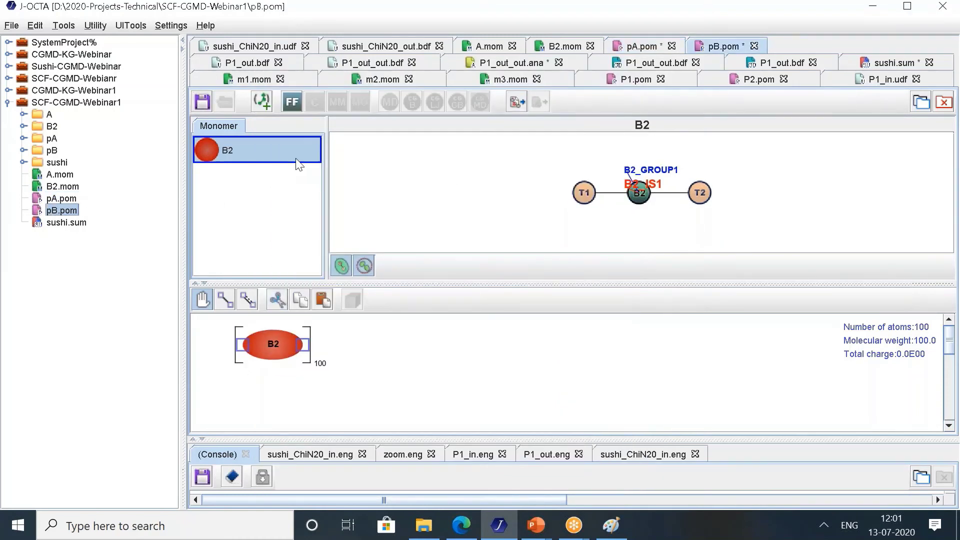
{"action": "left_click", "coordinate": [202, 101]}
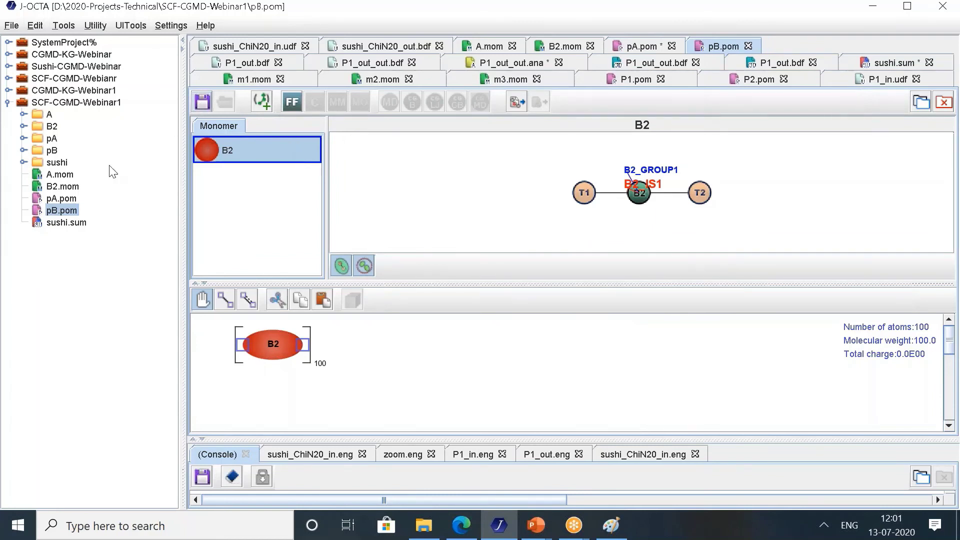
{"action": "double_click", "coordinate": [61, 198]}
{"action": "left_click", "coordinate": [202, 102]}
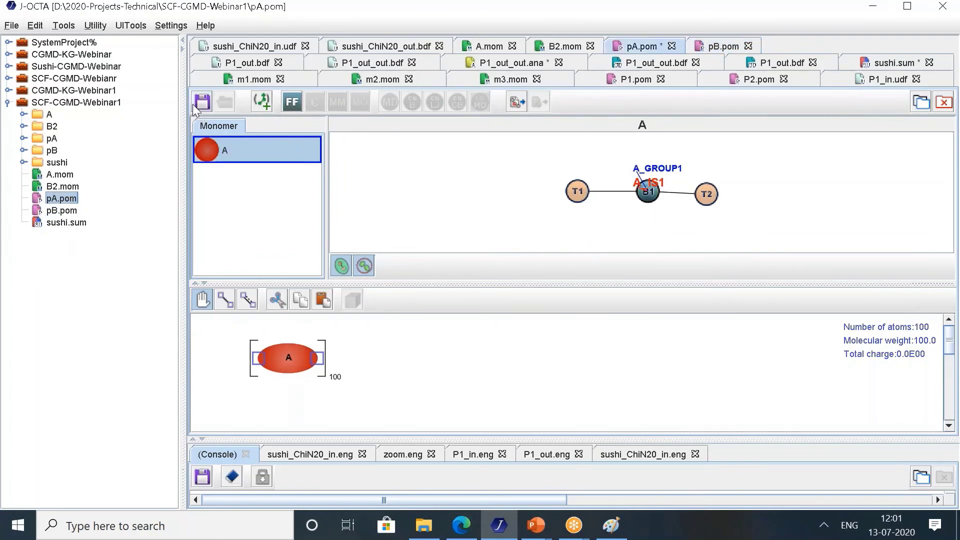
Reopen the COGNAC input setup for pA, load pB.pom, and add 40 pB chains to the polymer list.
{"action": "left_click", "coordinate": [520, 97]}
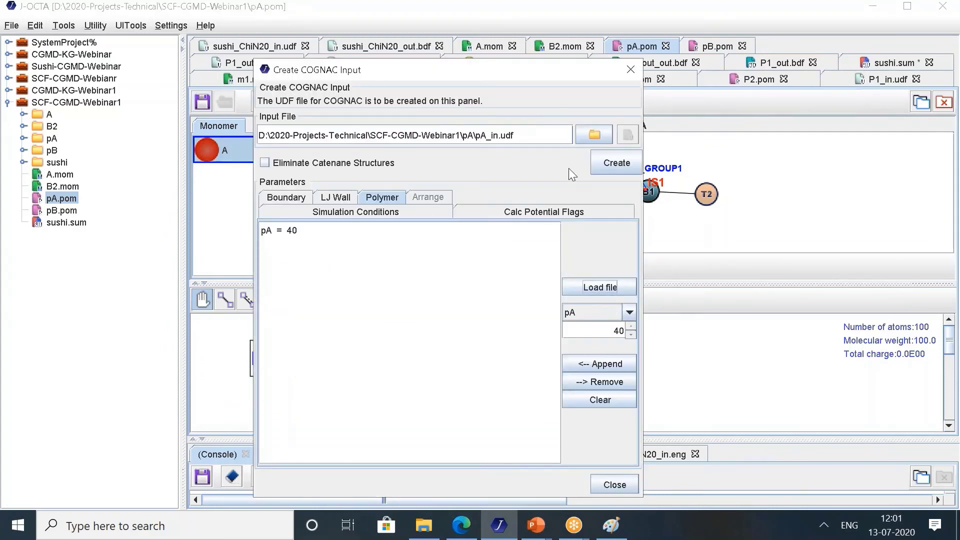
{"action": "left_click", "coordinate": [597, 289]}
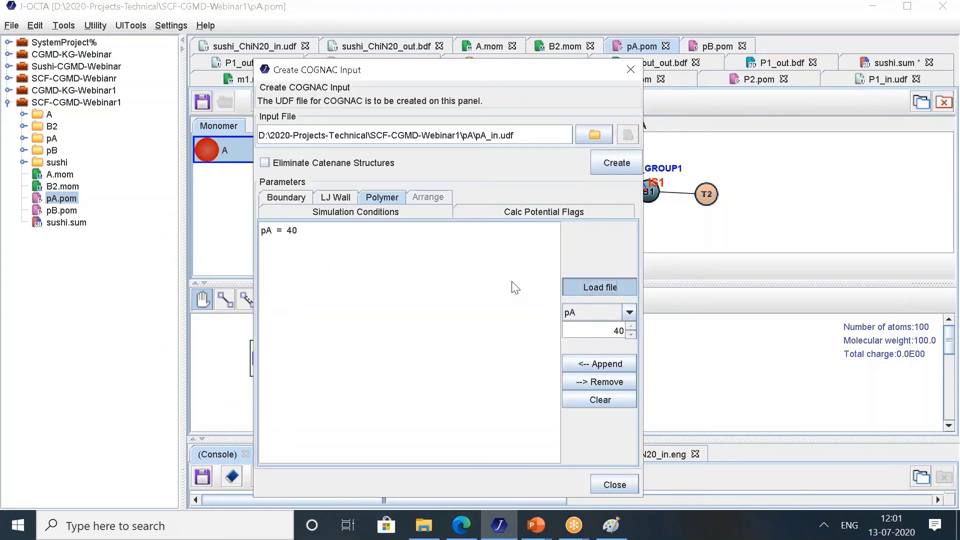
{"action": "left_click", "coordinate": [353, 216]}
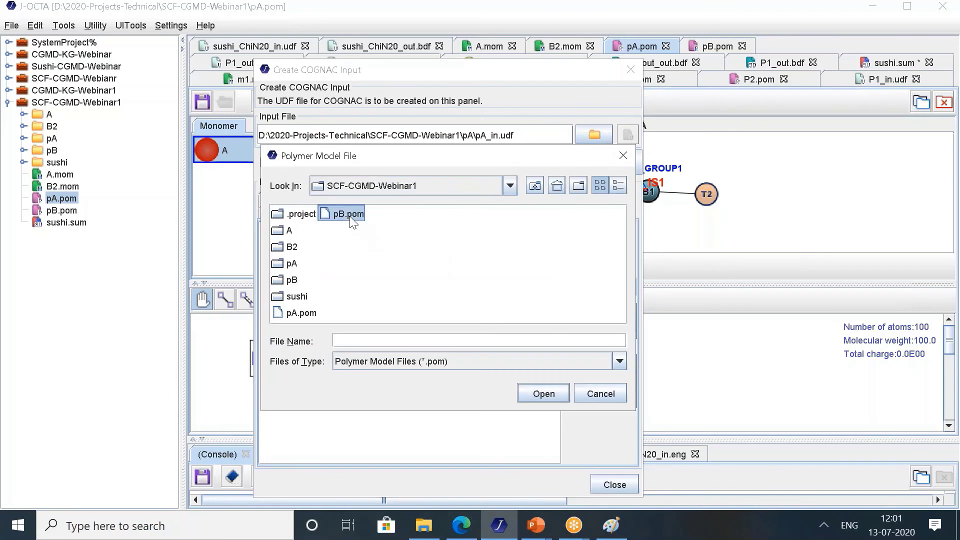
{"action": "left_click", "coordinate": [539, 395]}
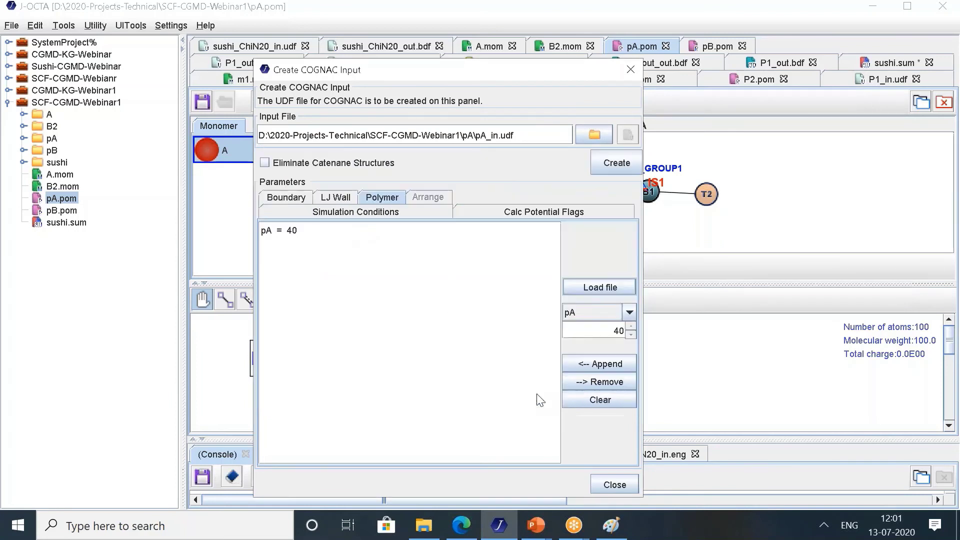
{"action": "left_click", "coordinate": [601, 308]}
{"action": "left_click", "coordinate": [587, 340]}
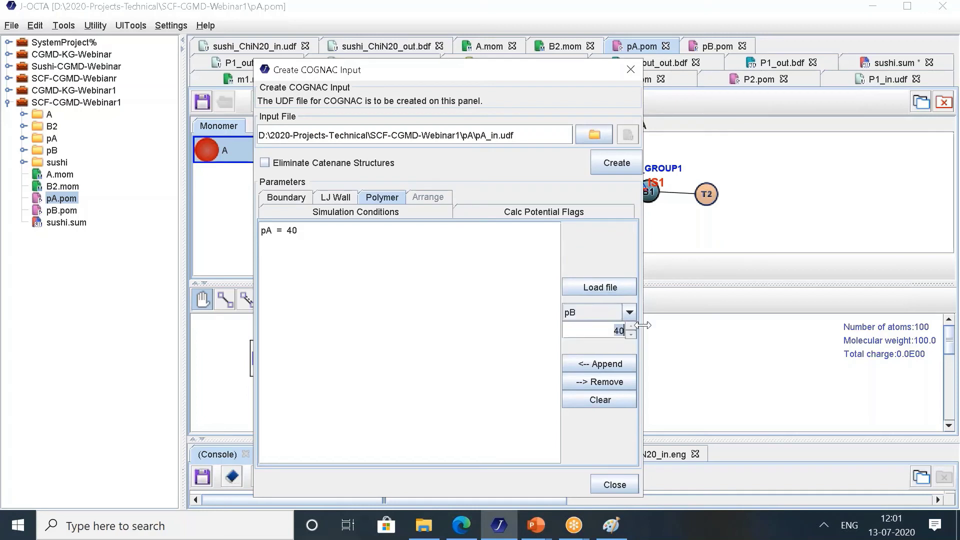
{"action": "left_click", "coordinate": [602, 362]}
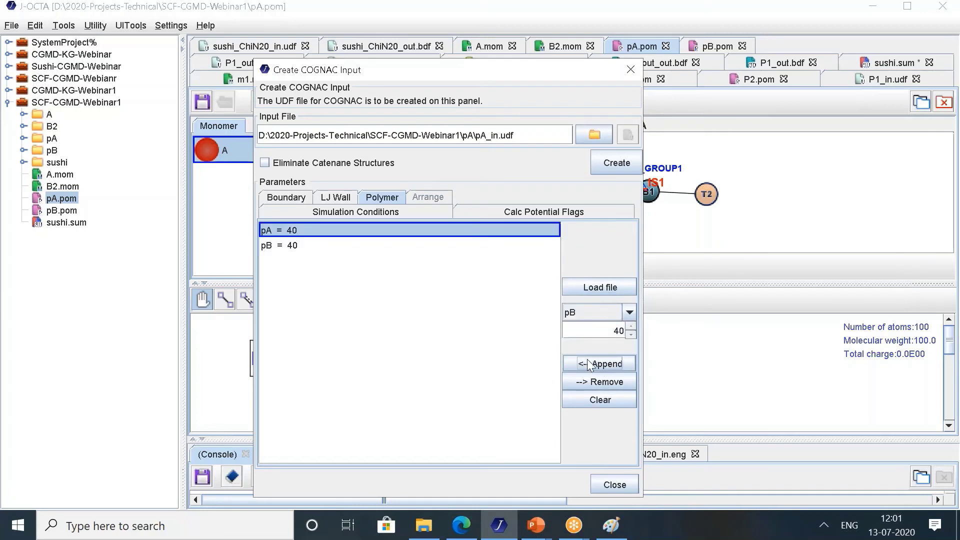
{"action": "left_click", "coordinate": [306, 245]}
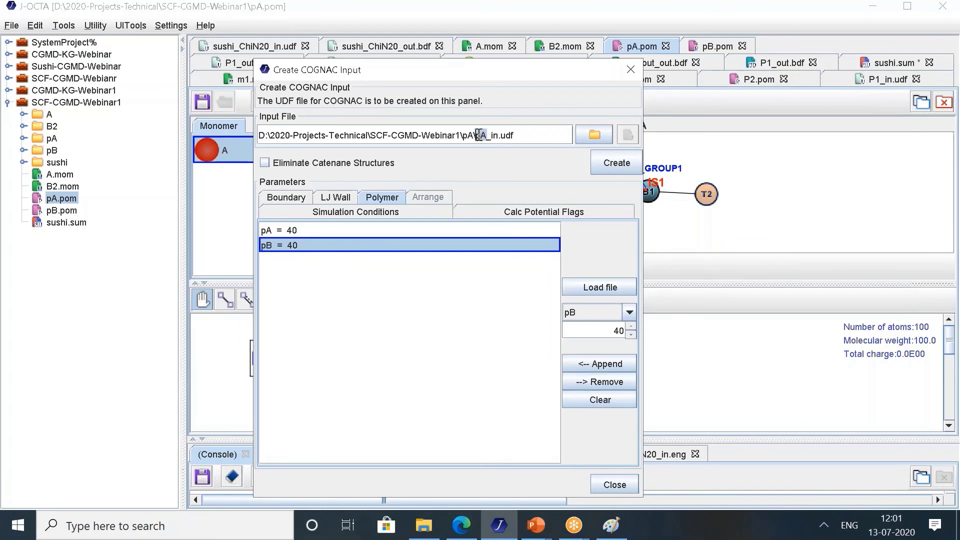
Create the COGNAC input file under the name polymer_in.udf in the pA folder and open it from the project tree.
{"action": "type", "text": "polymr"}
{"action": "key", "text": "BackSpace"}
{"action": "type", "text": "er"}
{"action": "left_click", "coordinate": [605, 165]}
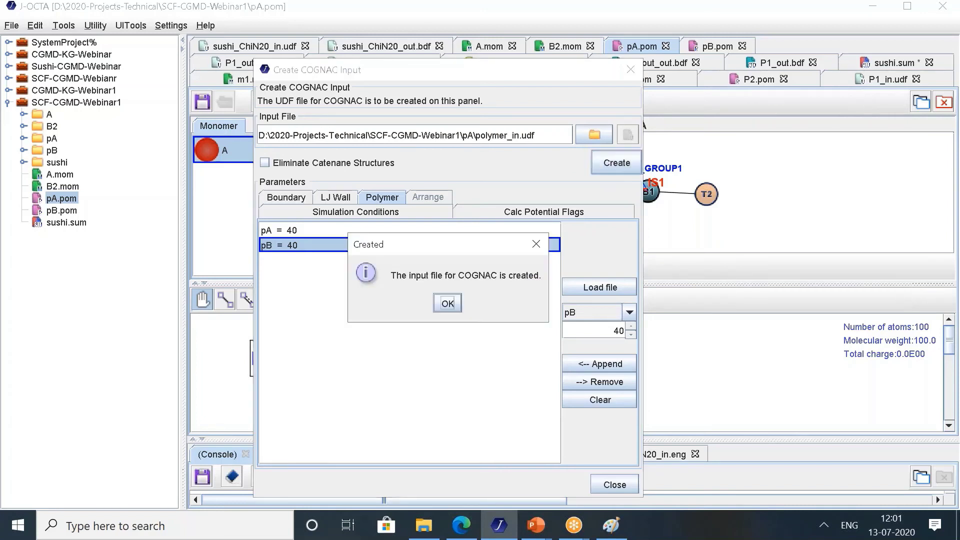
{"action": "left_click", "coordinate": [445, 302]}
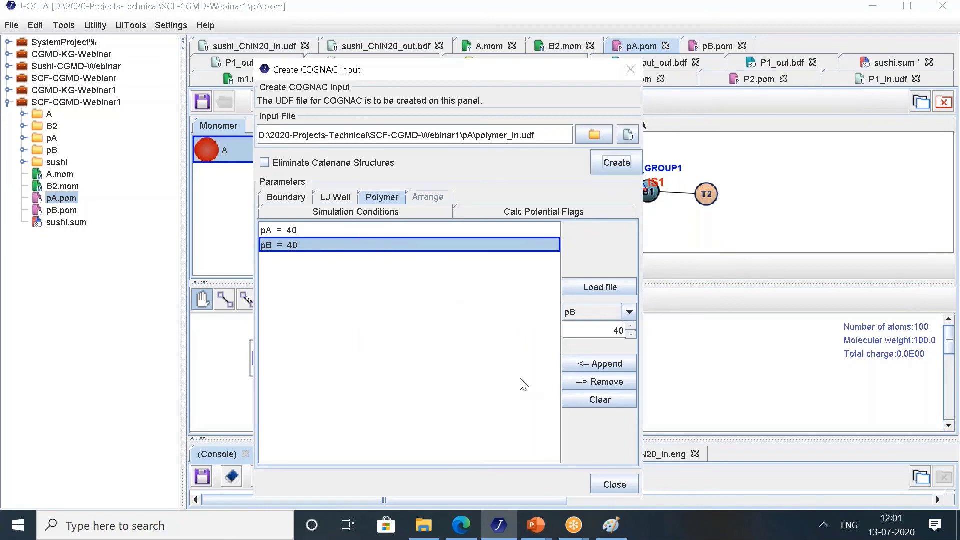
{"action": "left_click", "coordinate": [622, 485]}
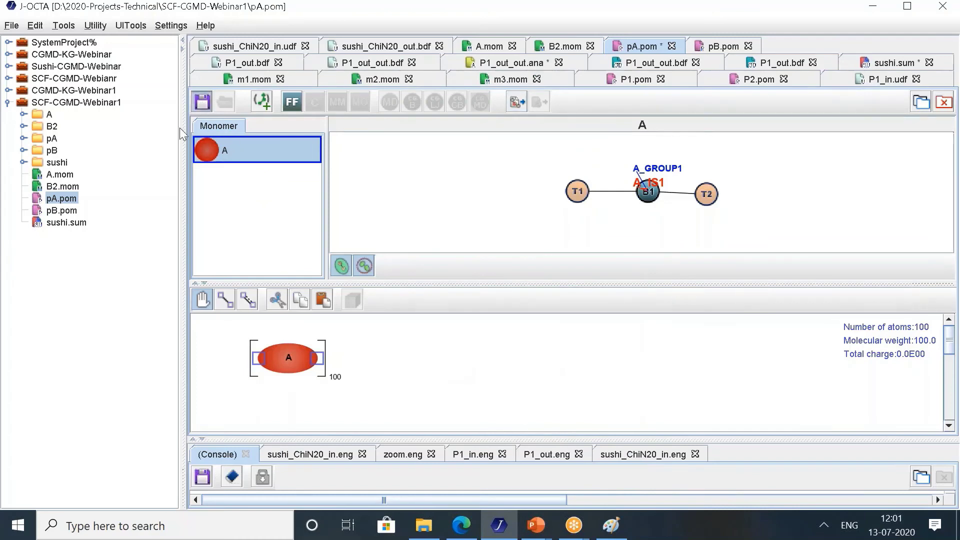
{"action": "left_click", "coordinate": [24, 138]}
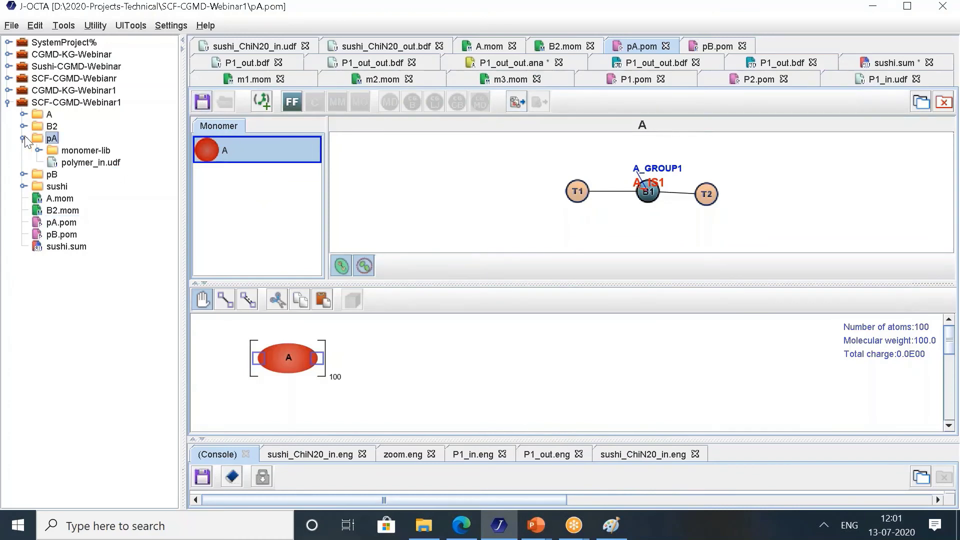
{"action": "double_click", "coordinate": [82, 163]}
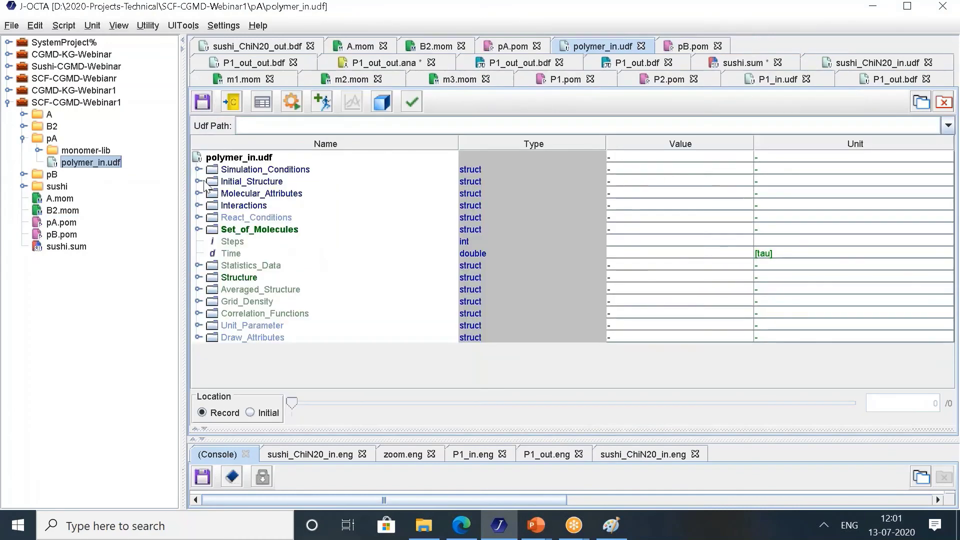
Create a new COGNAC BEAD model named zoom in the SCF-CGMD-Webinar1 project.
{"action": "right_click", "coordinate": [79, 103]}
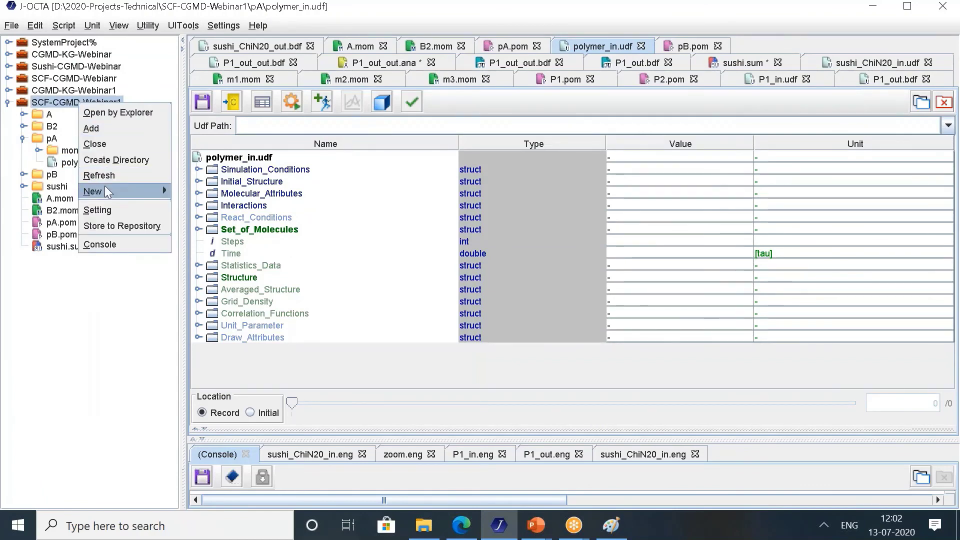
{"action": "mouse_move", "coordinate": [105, 190]}
{"action": "mouse_move", "coordinate": [195, 221]}
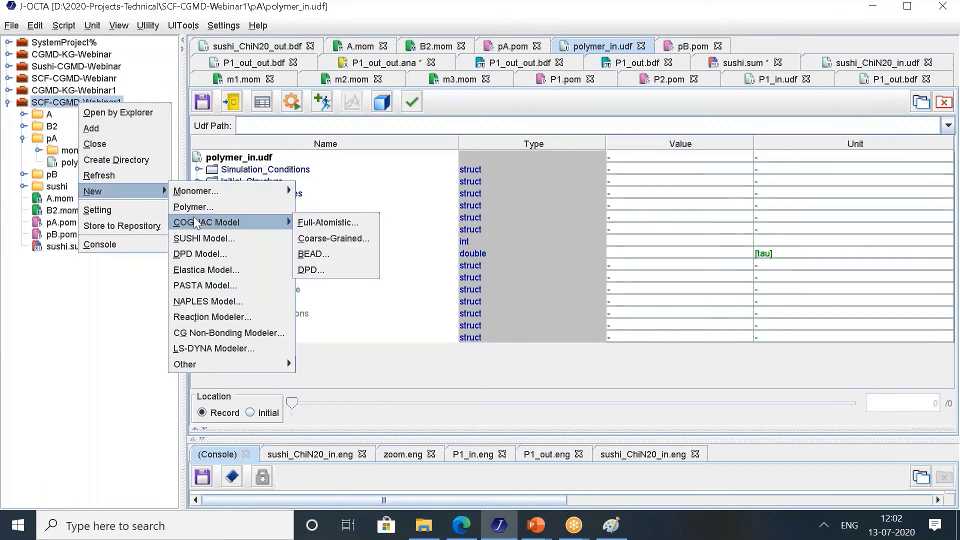
{"action": "left_click", "coordinate": [325, 253]}
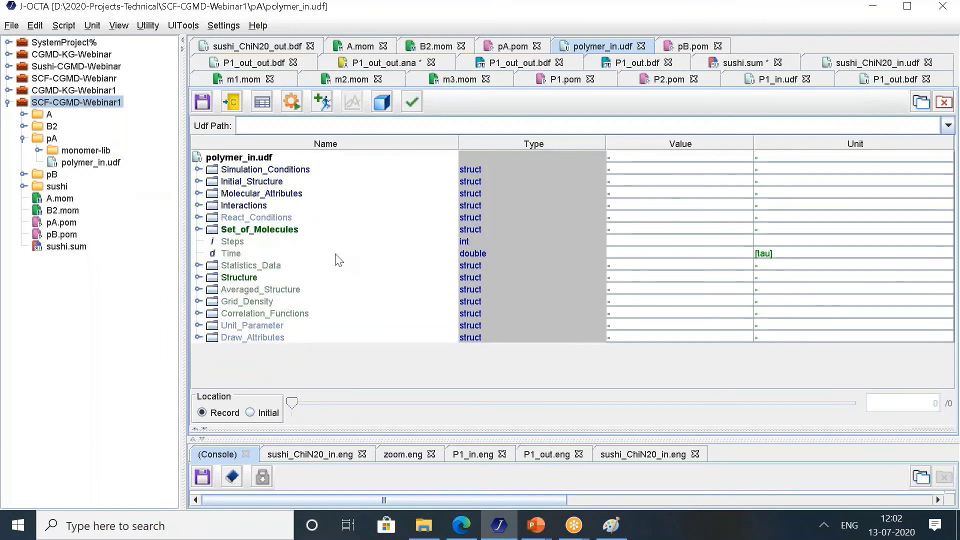
{"action": "type", "text": "zoo"}
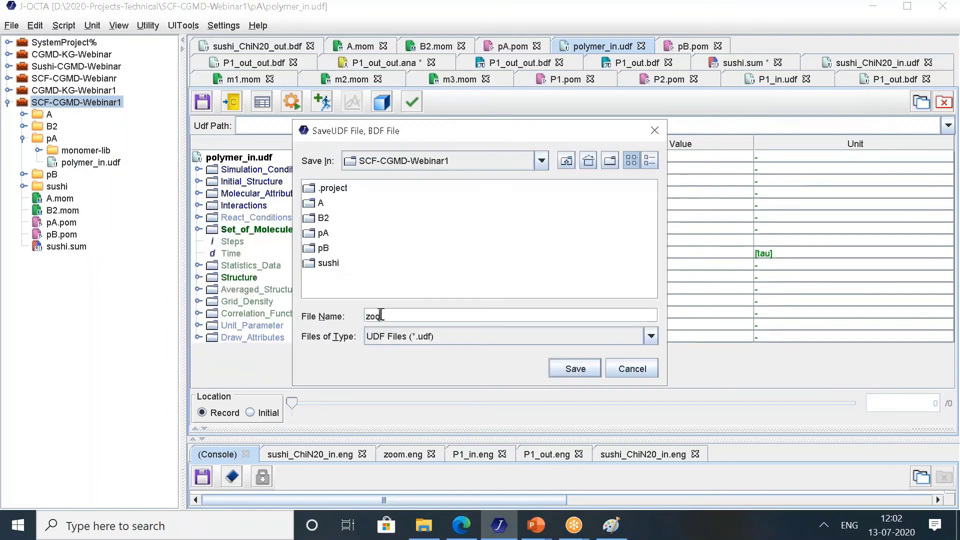
{"action": "type", "text": "m"}
{"action": "left_click", "coordinate": [563, 363]}
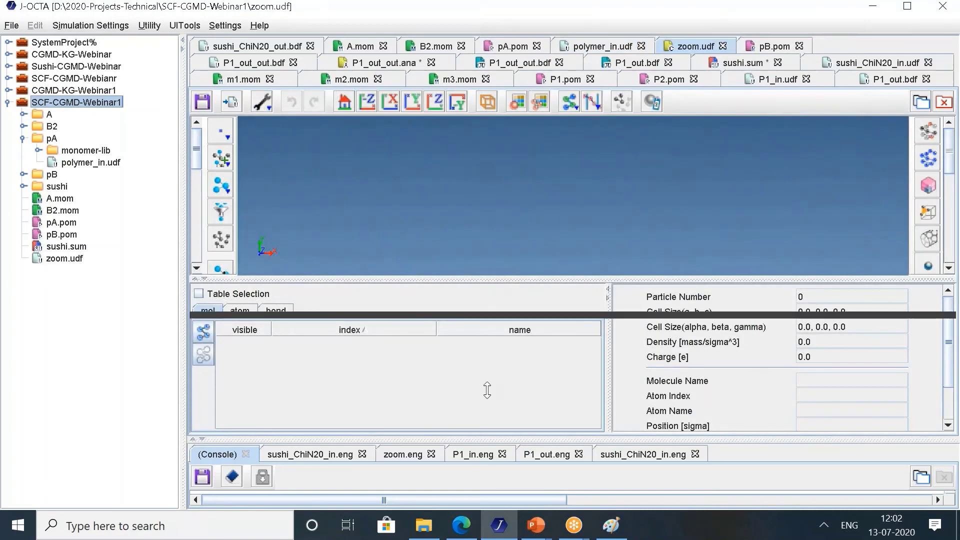
Enlarge the 3D view of zoom.udf and open the SUSHI-COGNAC Zooming tool for it.
{"action": "left_click_drag", "start_coordinate": [487, 390], "coordinate": [495, 314]}
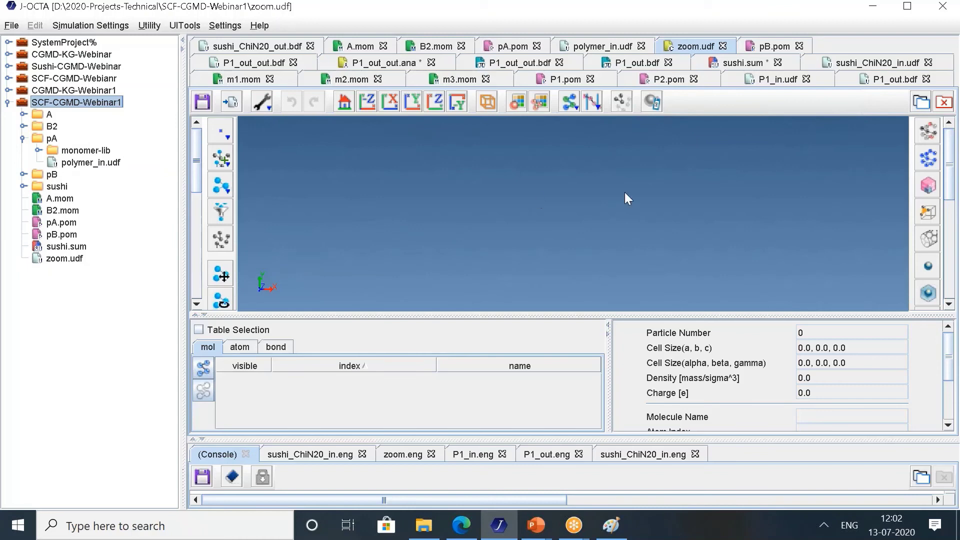
{"action": "mouse_move", "coordinate": [953, 163]}
{"action": "left_mouse_down"}
{"action": "mouse_move", "coordinate": [952, 211]}
{"action": "mouse_move", "coordinate": [953, 163]}
{"action": "left_mouse_up"}
{"action": "left_click_drag", "start_coordinate": [953, 194], "coordinate": [953, 226]}
{"action": "scroll", "coordinate": [931, 249], "scroll_direction": "down", "scroll_amount": 3}
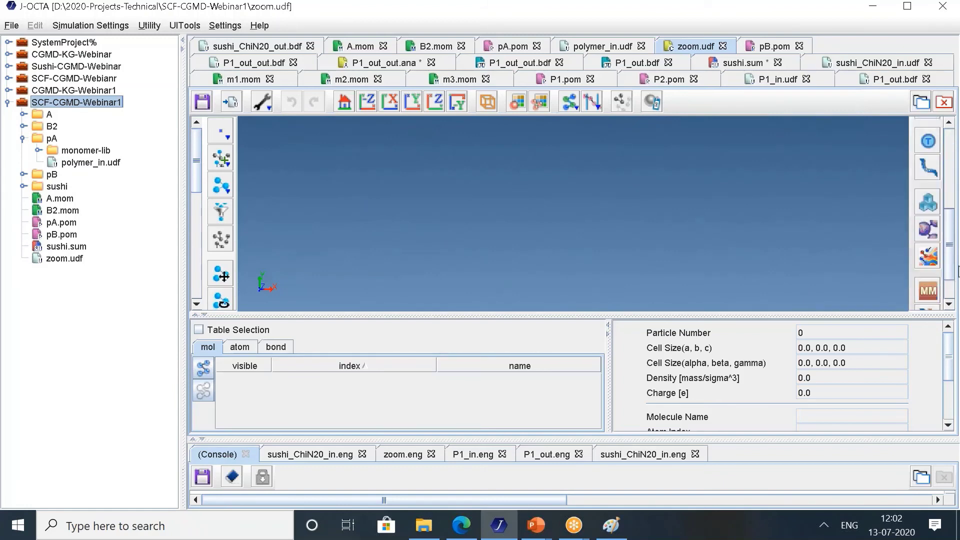
{"action": "left_click", "coordinate": [929, 246]}
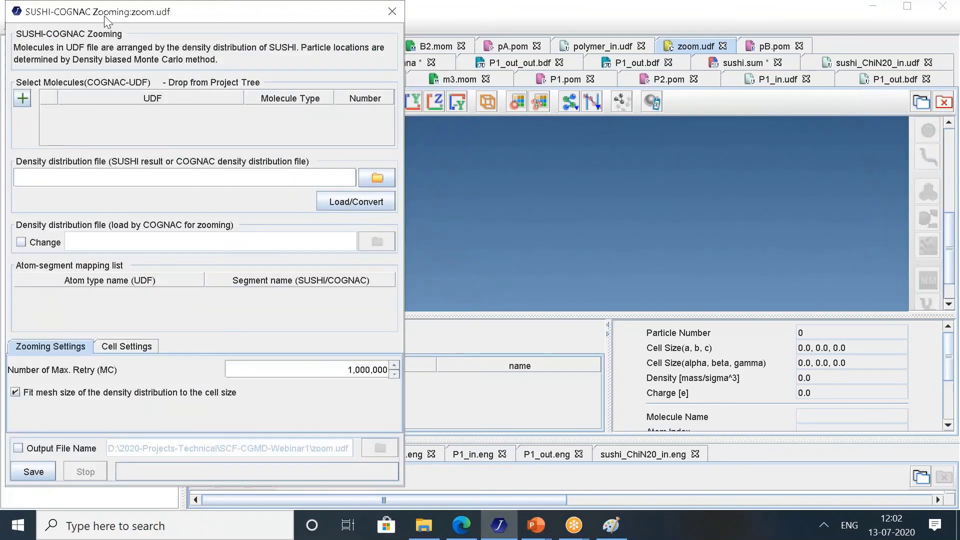
{"action": "left_click_drag", "start_coordinate": [104, 16], "coordinate": [328, 47]}
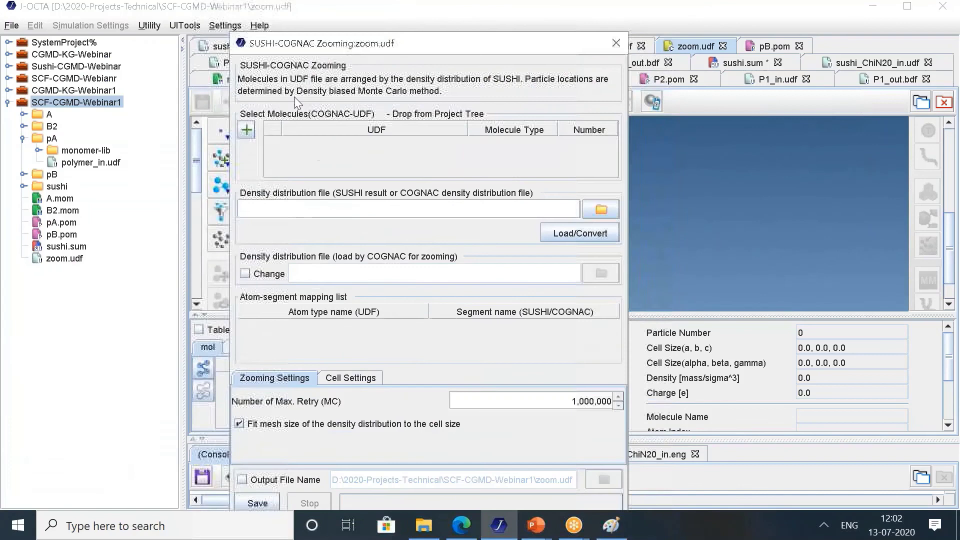
Add polymer_in.udf from the pA folder to the zooming molecules as the pA entry.
{"action": "left_click", "coordinate": [247, 130]}
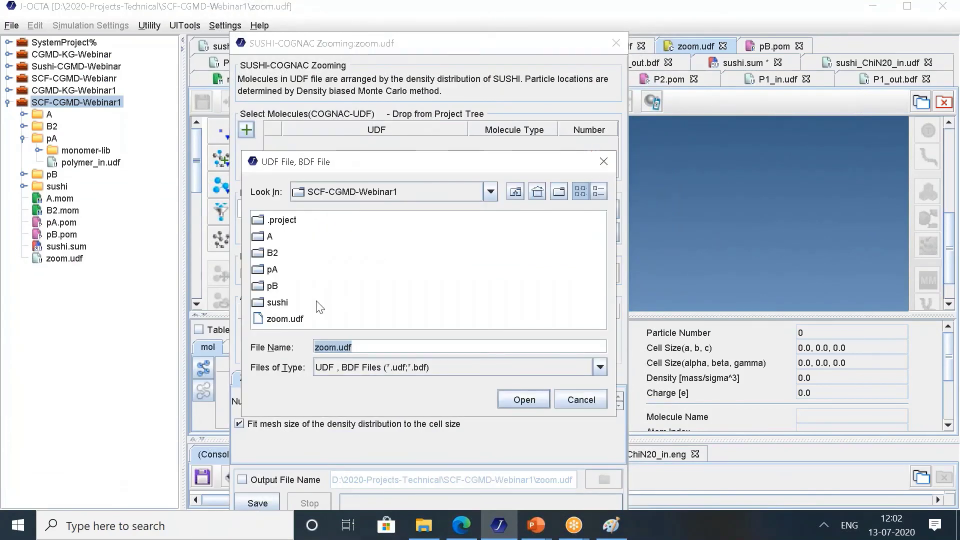
{"action": "double_click", "coordinate": [268, 271]}
{"action": "left_click", "coordinate": [289, 242]}
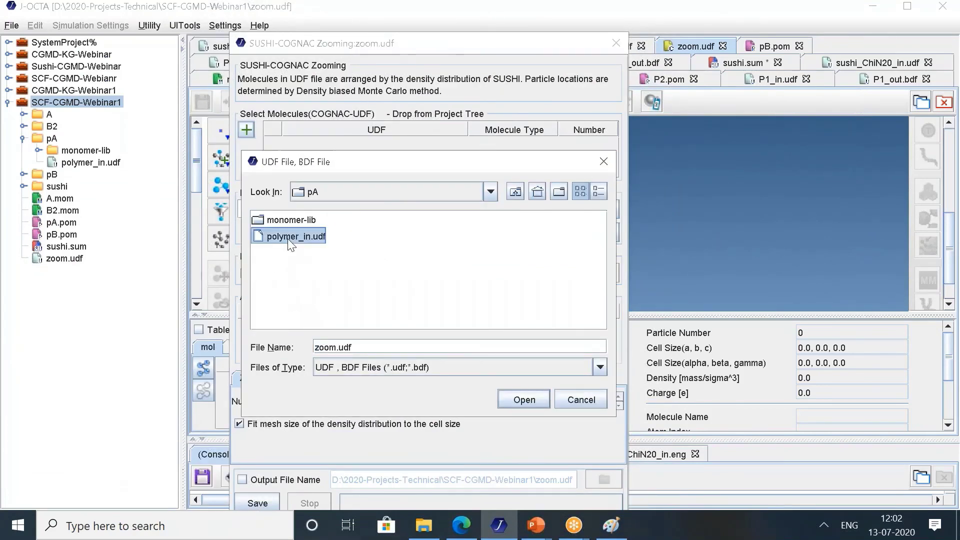
{"action": "left_click", "coordinate": [522, 395]}
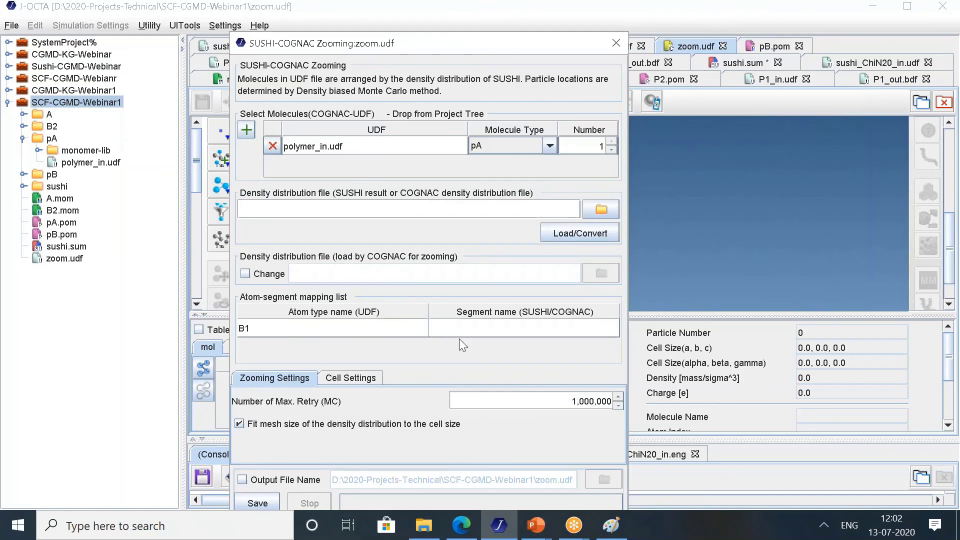
Add polymer_in.udf a second time to the zooming molecules and set that entry's molecule type to pB.
{"action": "left_click", "coordinate": [247, 130]}
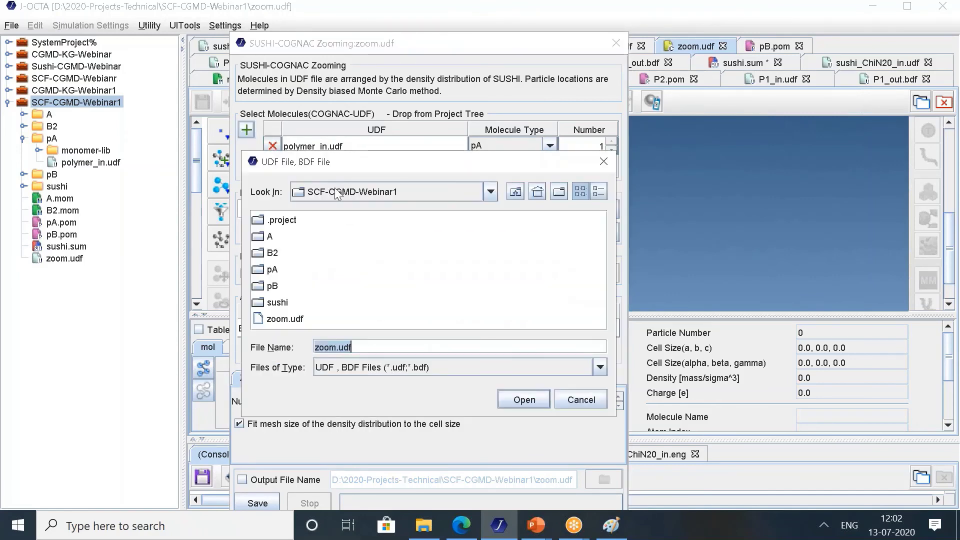
{"action": "left_click", "coordinate": [270, 270]}
{"action": "double_click", "coordinate": [269, 273]}
{"action": "left_click", "coordinate": [290, 236]}
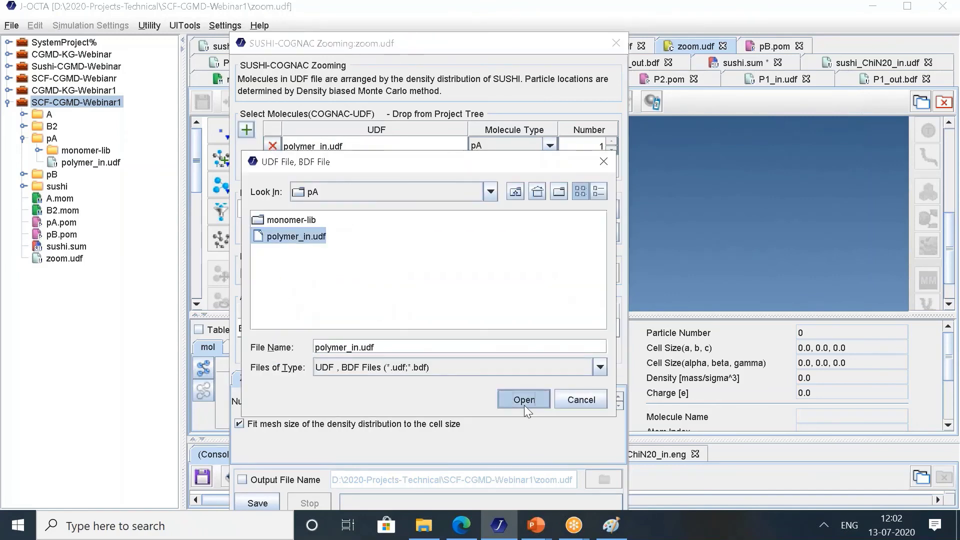
{"action": "left_click", "coordinate": [523, 400]}
{"action": "left_click", "coordinate": [498, 164]}
{"action": "left_click", "coordinate": [498, 195]}
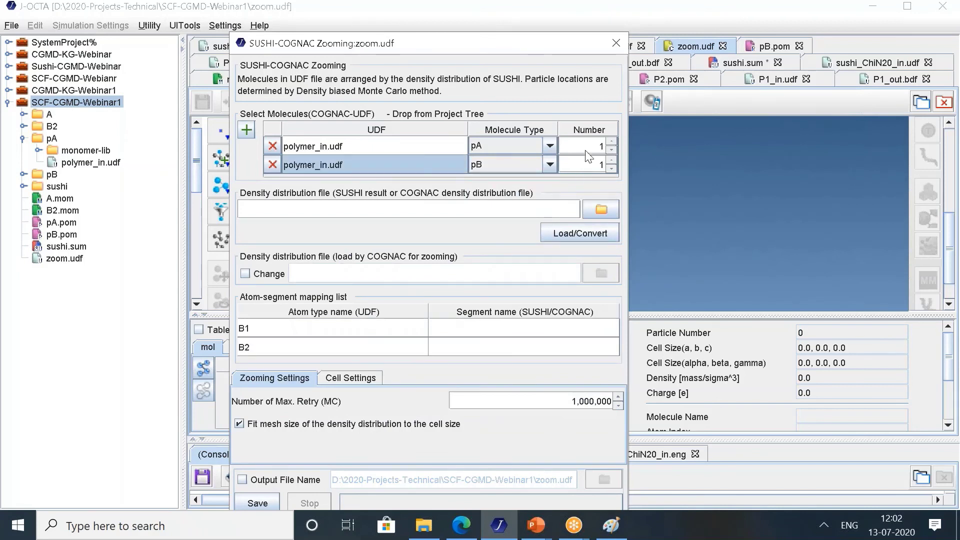
Set the number of molecules to 40 for both the pA and pB entries.
{"action": "left_click", "coordinate": [614, 147]}
{"action": "type", "text": "40"}
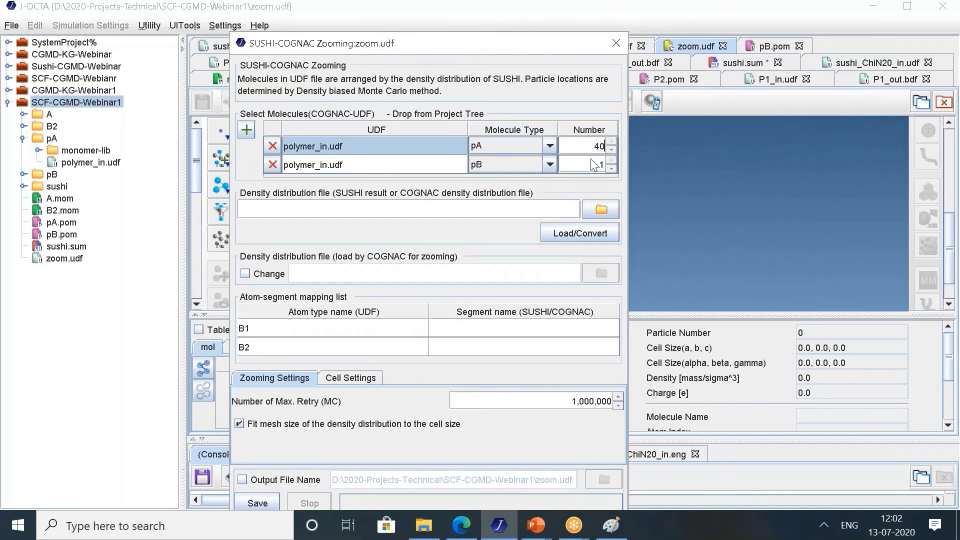
{"action": "left_click", "coordinate": [593, 164]}
{"action": "type", "text": "3"}
{"action": "key", "text": "BackSpace"}
{"action": "type", "text": "40"}
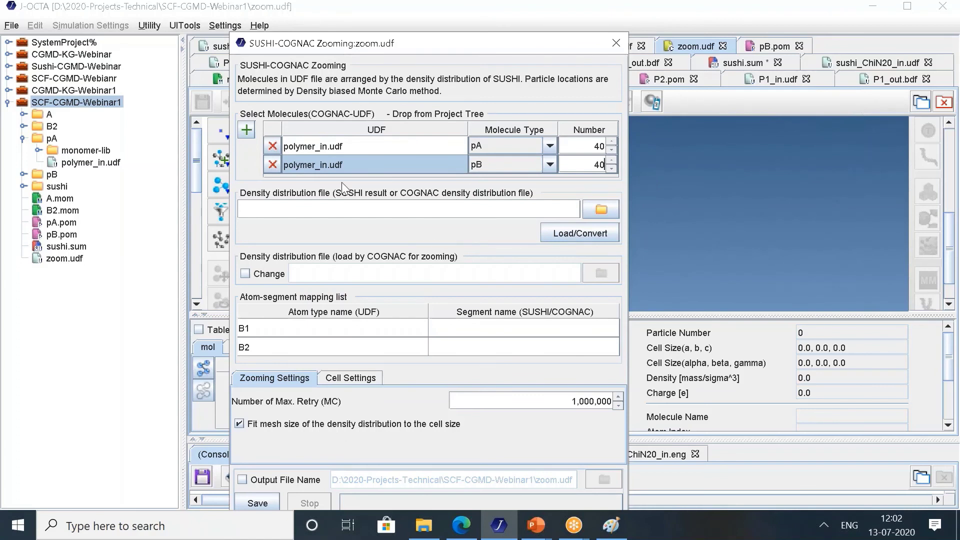
Choose sushi_ChiN20_out.bdf from the sushi folder as the SUSHI density distribution file.
{"action": "left_click", "coordinate": [601, 210]}
{"action": "left_click", "coordinate": [259, 292]}
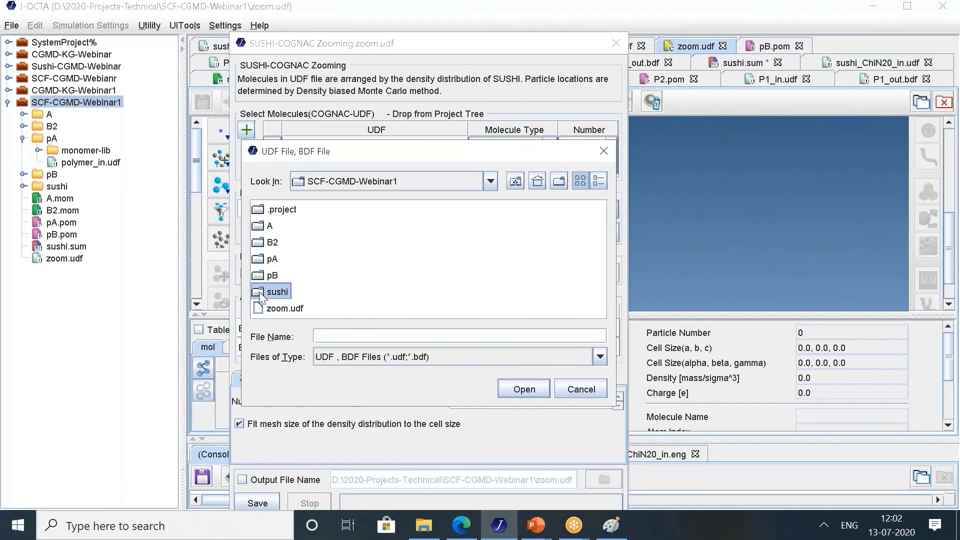
{"action": "double_click", "coordinate": [259, 292]}
{"action": "left_click", "coordinate": [320, 308]}
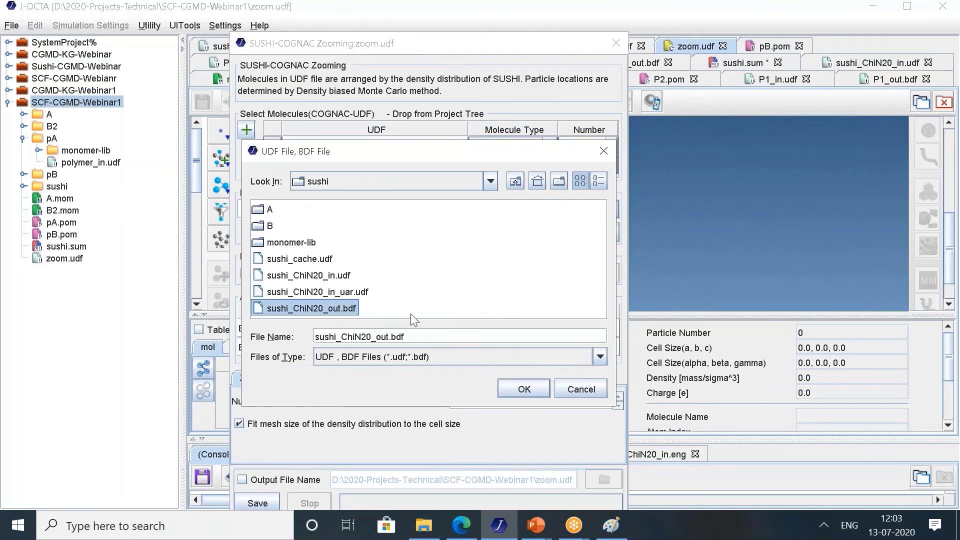
{"action": "left_click", "coordinate": [518, 391]}
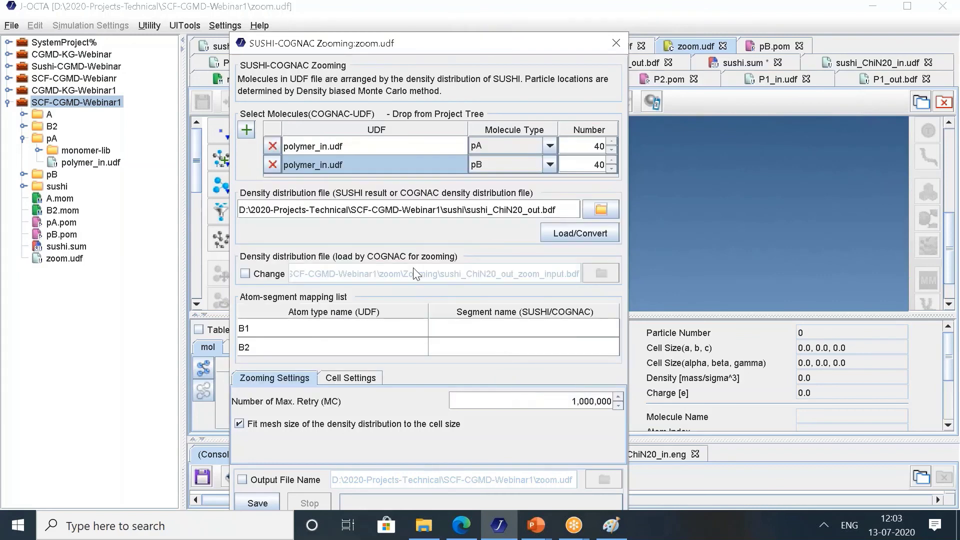
Load and convert the SUSHI density distribution, and map atom type B1 to segment A and B2 to segment B.
{"action": "left_click", "coordinate": [593, 230]}
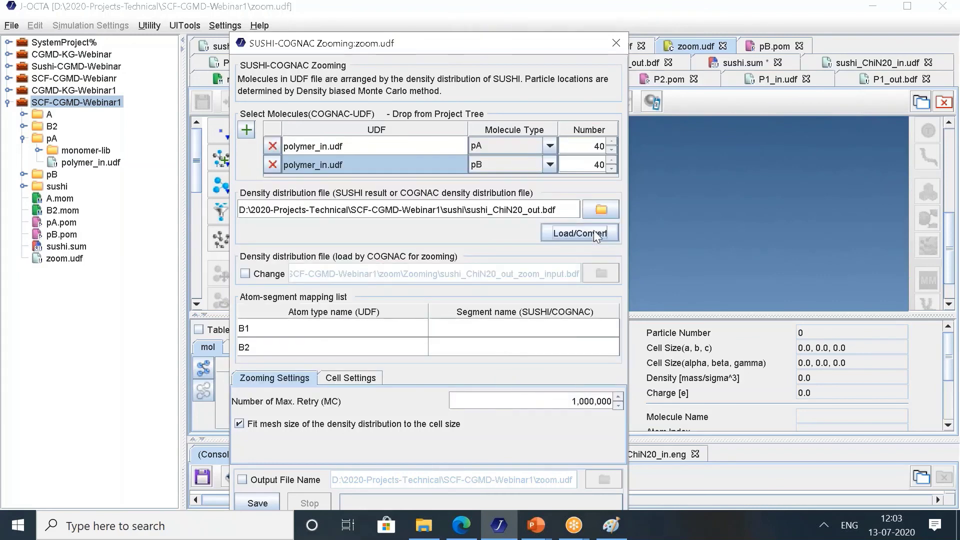
{"action": "left_click", "coordinate": [522, 330]}
{"action": "left_click", "coordinate": [507, 341]}
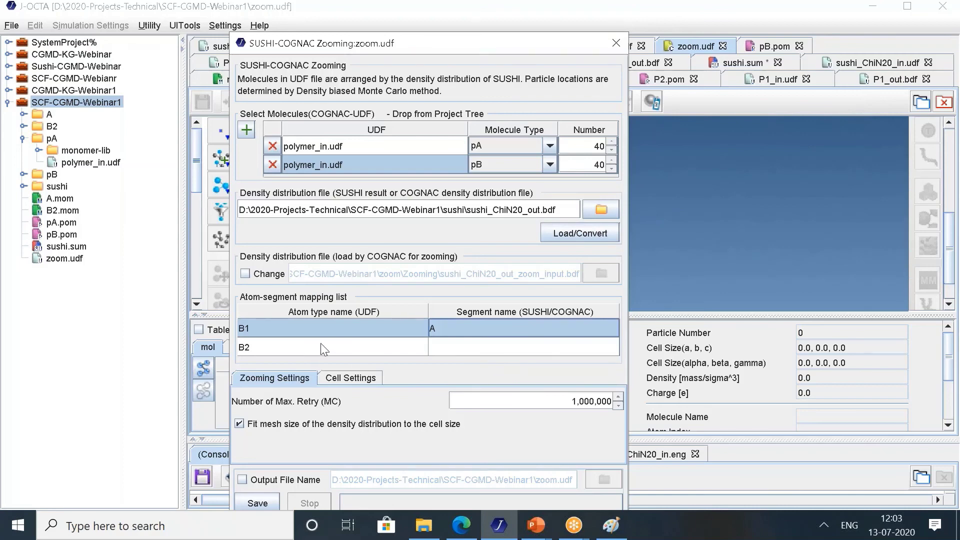
{"action": "left_click", "coordinate": [472, 344]}
{"action": "left_click", "coordinate": [473, 389]}
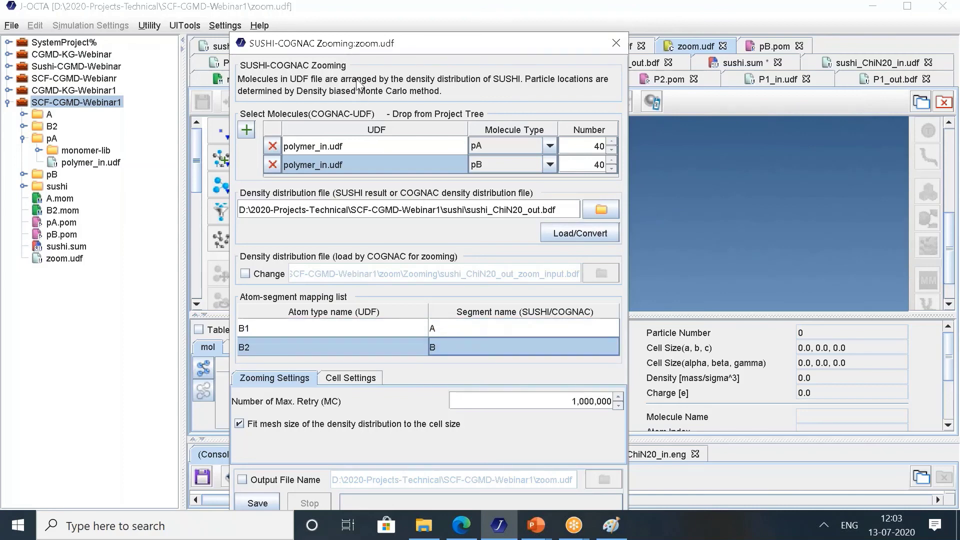
In the zooming cell settings, specify the cell size along c as 48 sigma.
{"action": "left_click_drag", "start_coordinate": [353, 49], "coordinate": [255, 23]}
{"action": "left_click_drag", "start_coordinate": [133, 8], "coordinate": [186, 85]}
{"action": "left_click_drag", "start_coordinate": [252, 89], "coordinate": [195, 44]}
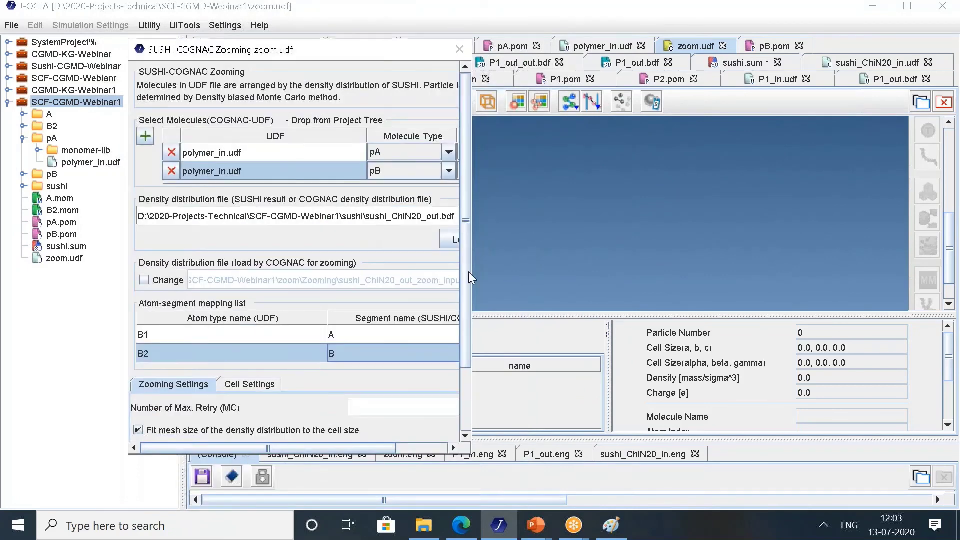
{"action": "left_click_drag", "start_coordinate": [469, 271], "coordinate": [477, 320]}
{"action": "left_click_drag", "start_coordinate": [472, 279], "coordinate": [608, 280]}
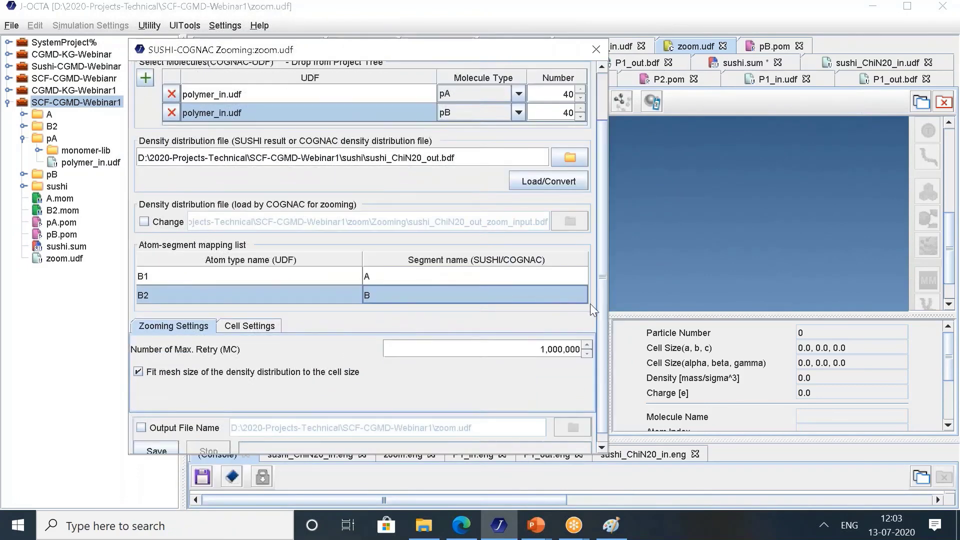
{"action": "scroll", "coordinate": [595, 313], "scroll_direction": "down", "scroll_amount": 2}
{"action": "left_click", "coordinate": [265, 317]}
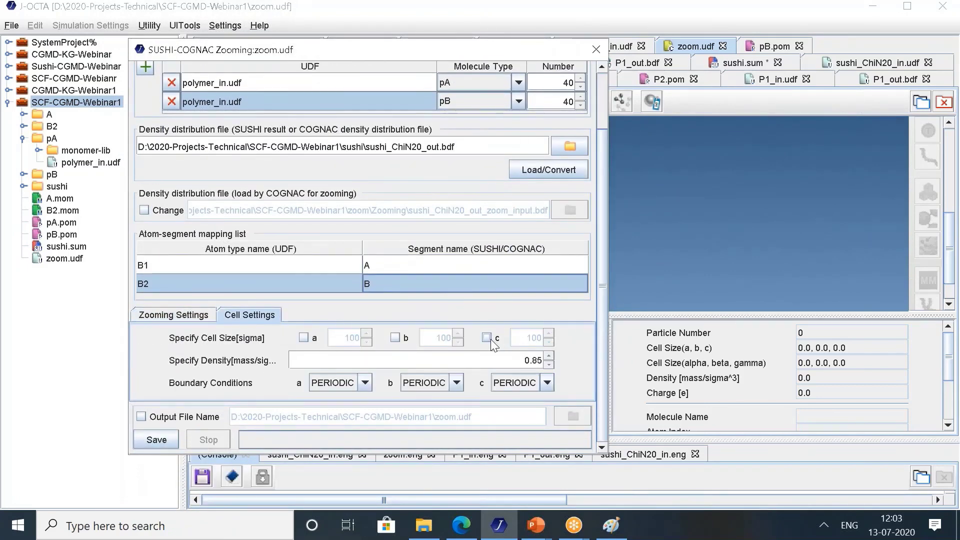
{"action": "left_click", "coordinate": [490, 339]}
{"action": "left_click_drag", "start_coordinate": [521, 337], "coordinate": [568, 335]}
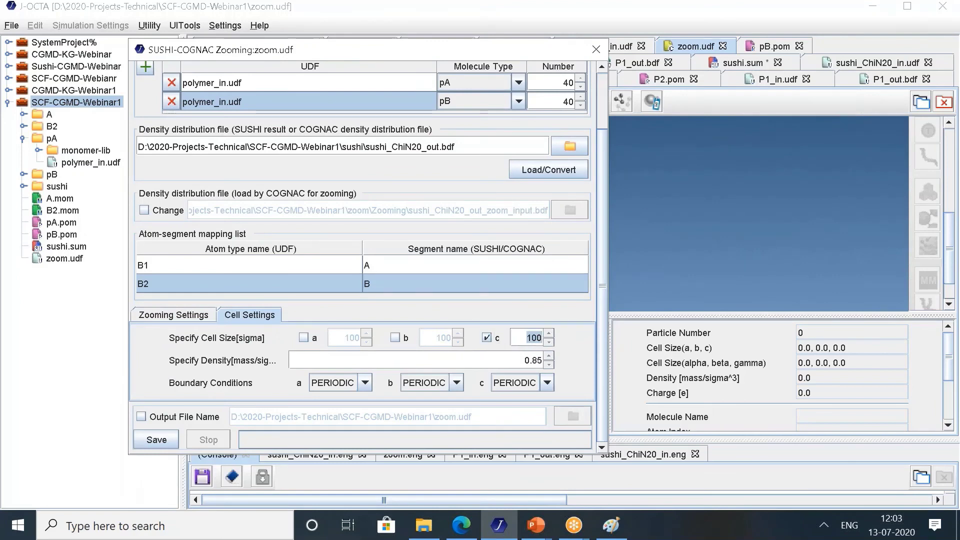
{"action": "type", "text": "48"}
{"action": "double_click", "coordinate": [528, 361]}
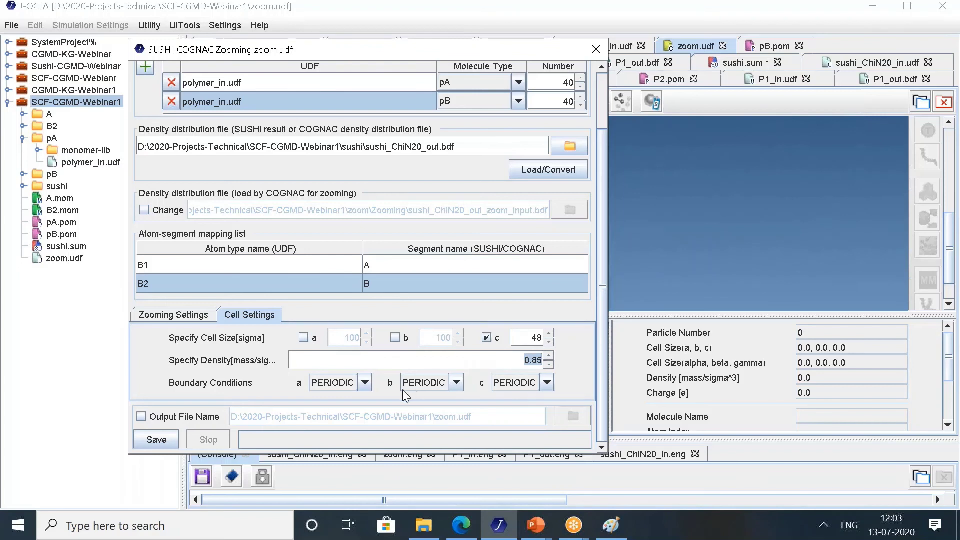
{"action": "left_click", "coordinate": [513, 381]}
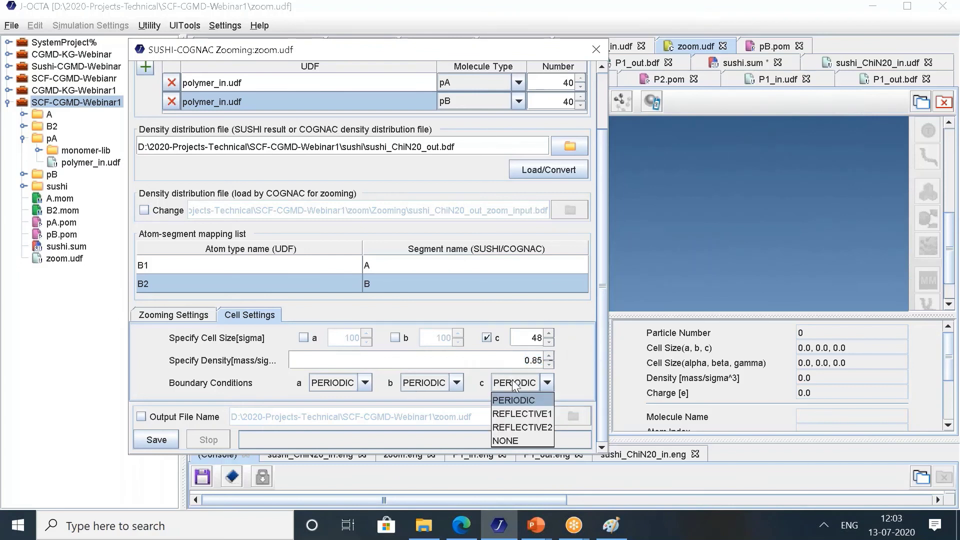
{"action": "left_click", "coordinate": [572, 375]}
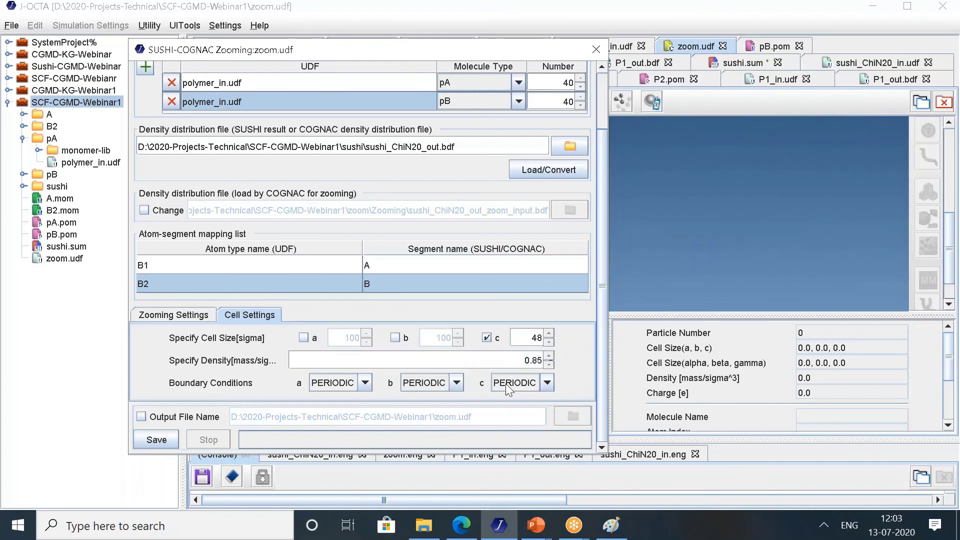
Disable fitting the density mesh size to the cell size, and save the zooming output as zoom.udf in the SCF-CGMD-Webinar1 project.
{"action": "left_click", "coordinate": [203, 320]}
{"action": "left_click", "coordinate": [139, 360]}
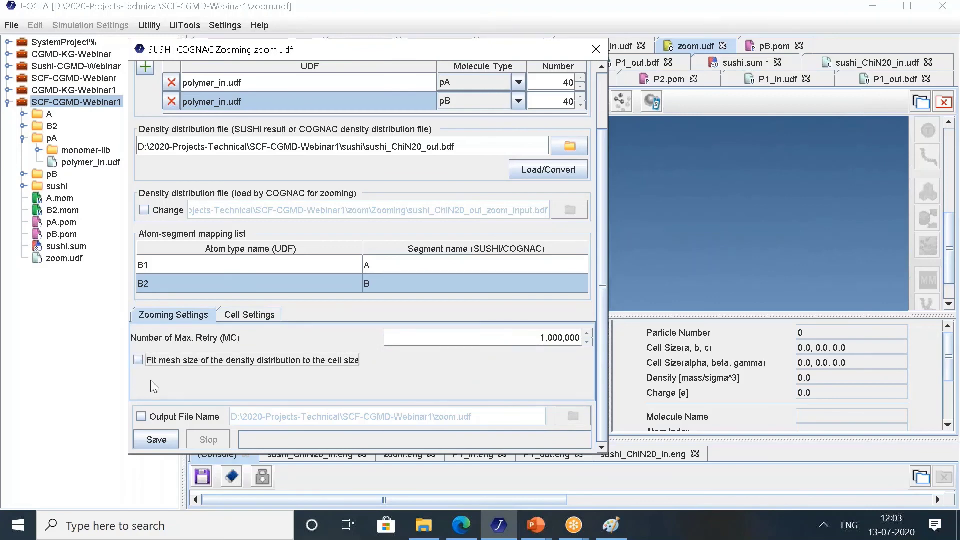
{"action": "left_click", "coordinate": [141, 416]}
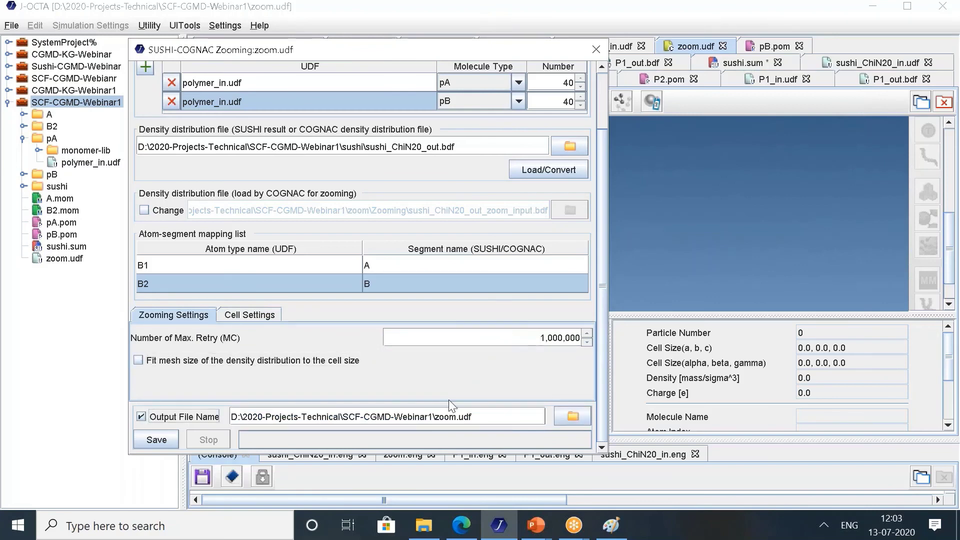
{"action": "left_click", "coordinate": [154, 437]}
{"action": "left_click", "coordinate": [343, 278]}
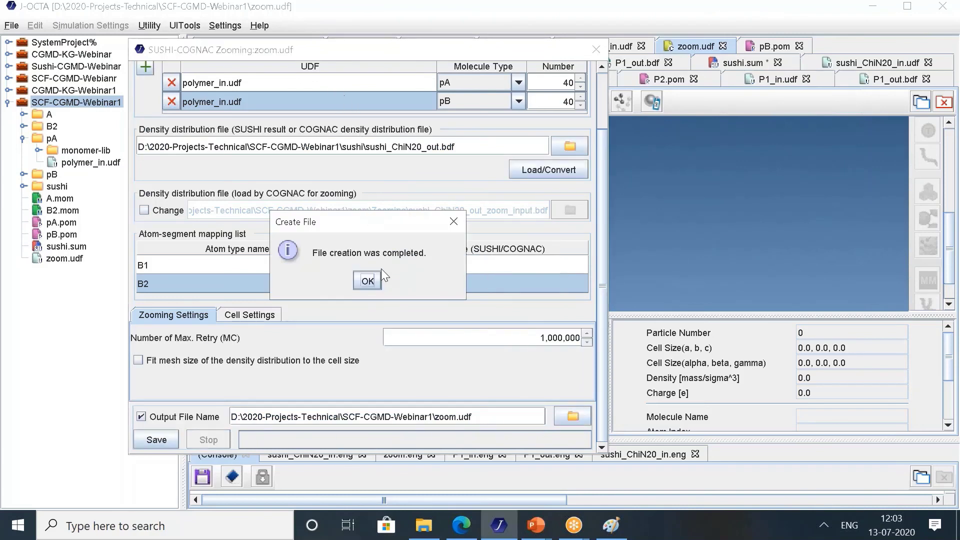
{"action": "left_click", "coordinate": [377, 279]}
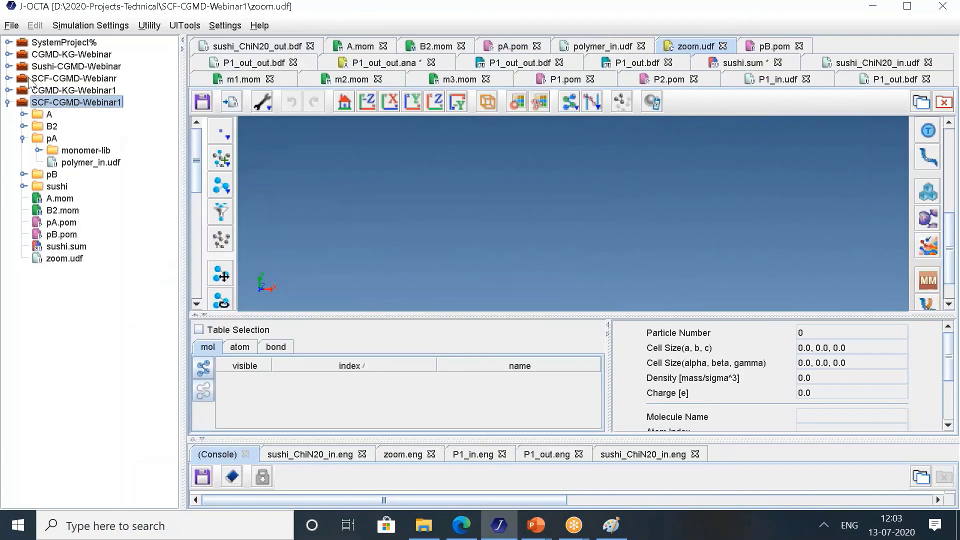
Open zoom.udf from the SCF-CGMD-Webianr project and draw all its molecules in ball-stick style.
{"action": "left_click", "coordinate": [20, 80]}
{"action": "left_click", "coordinate": [8, 79]}
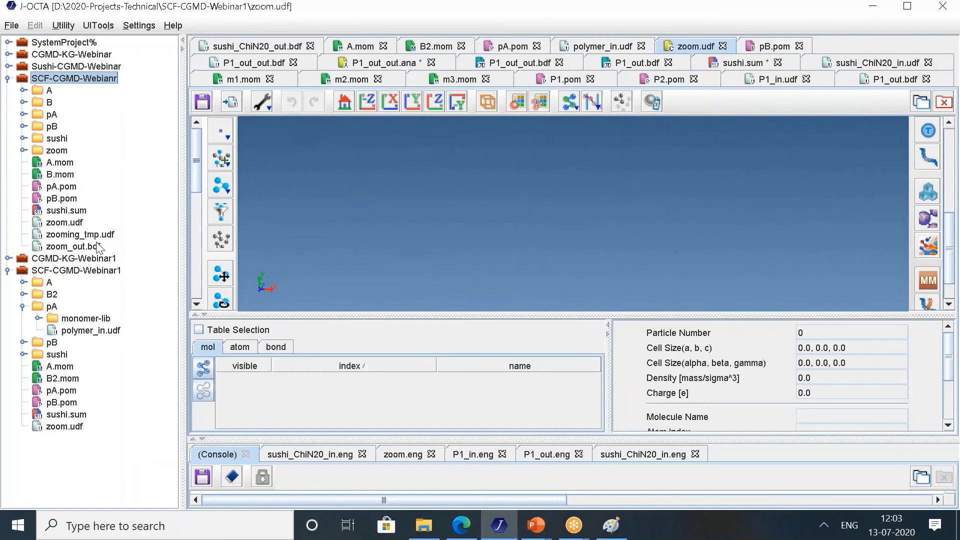
{"action": "left_click", "coordinate": [22, 115]}
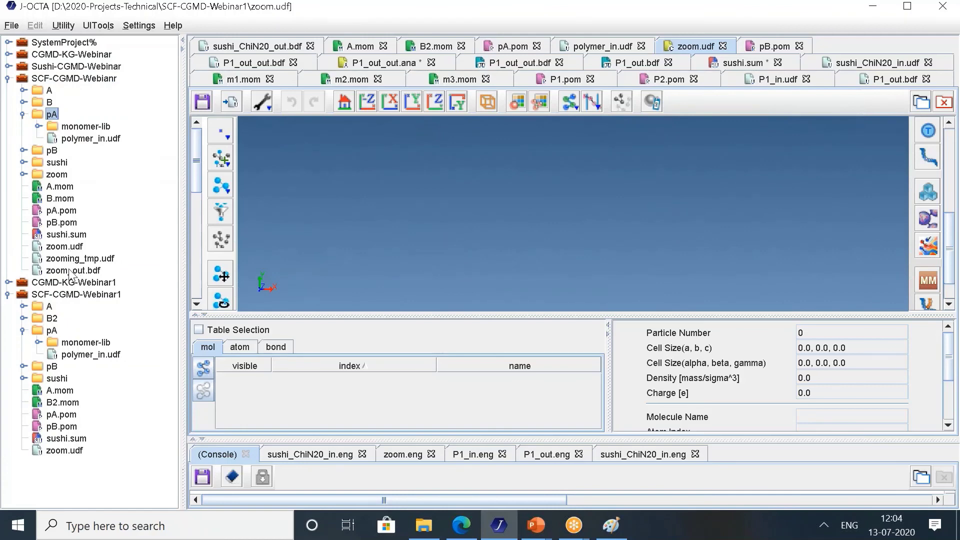
{"action": "double_click", "coordinate": [64, 246]}
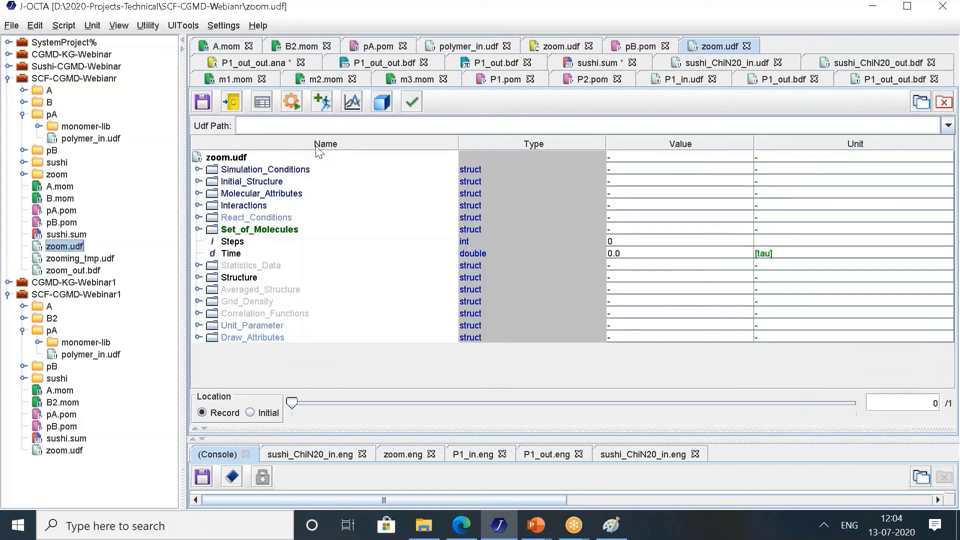
{"action": "left_click", "coordinate": [382, 101]}
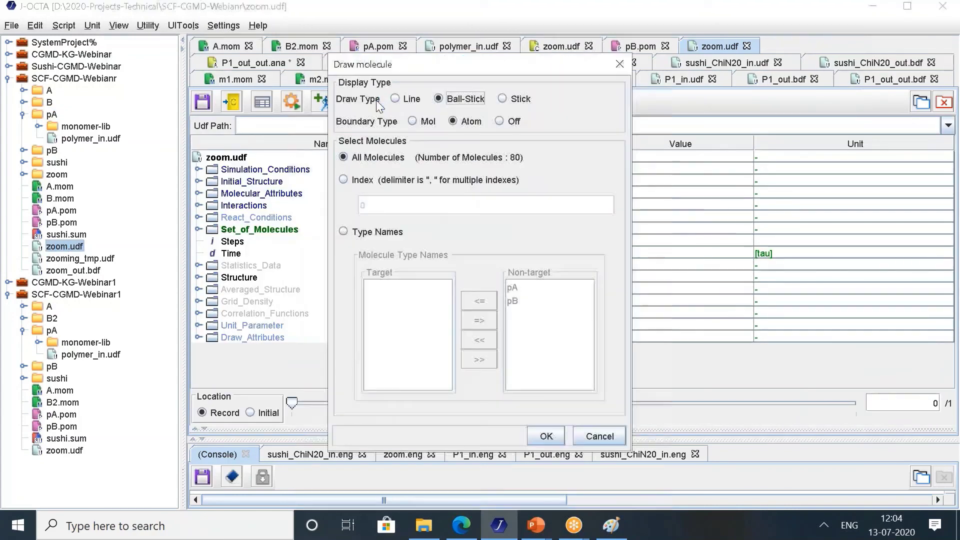
{"action": "left_click", "coordinate": [546, 436]}
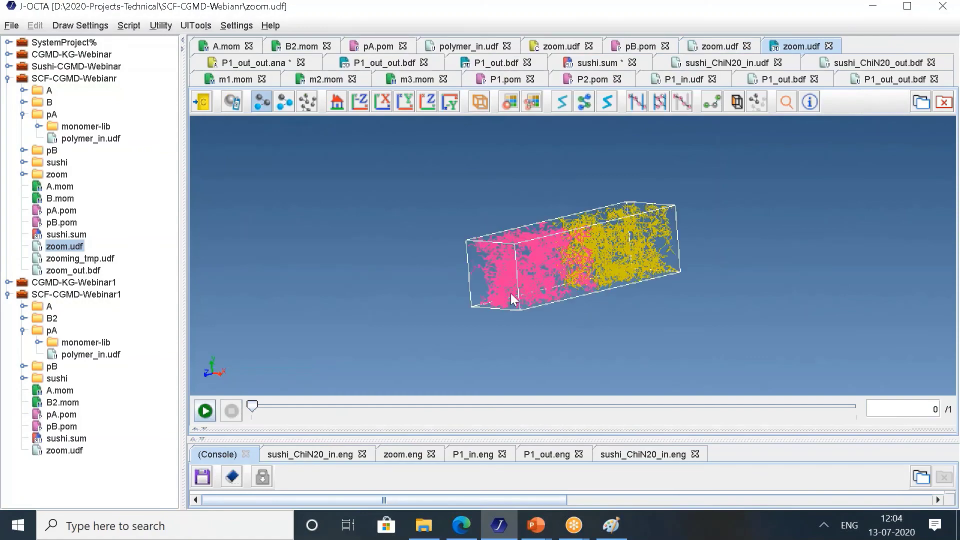
Examine the pA/pB interface in the drawn structure from several angles, and check the option for editing the record with COGNAC Modeler.
{"action": "left_click_drag", "start_coordinate": [511, 293], "coordinate": [627, 245]}
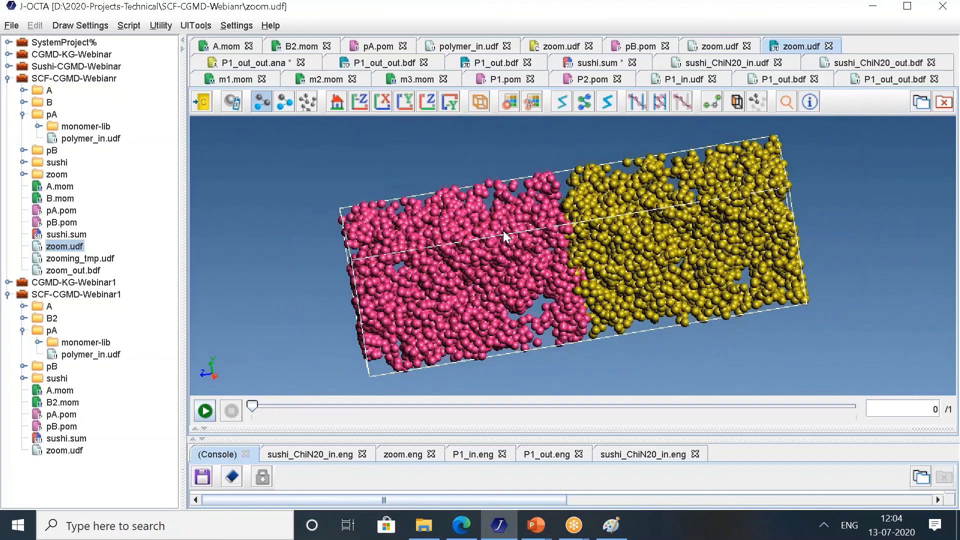
{"action": "left_click_drag", "start_coordinate": [652, 247], "coordinate": [670, 228]}
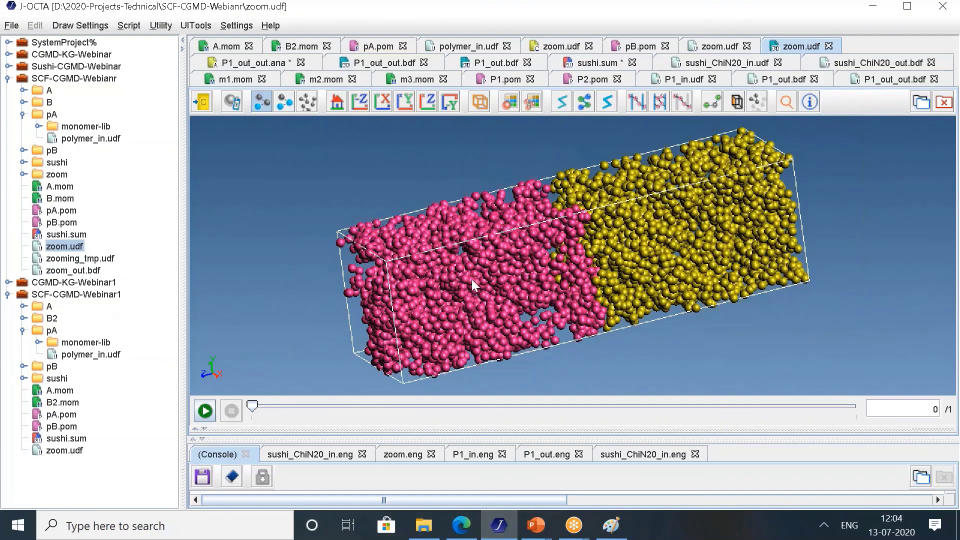
{"action": "left_click_drag", "start_coordinate": [463, 274], "coordinate": [175, 317]}
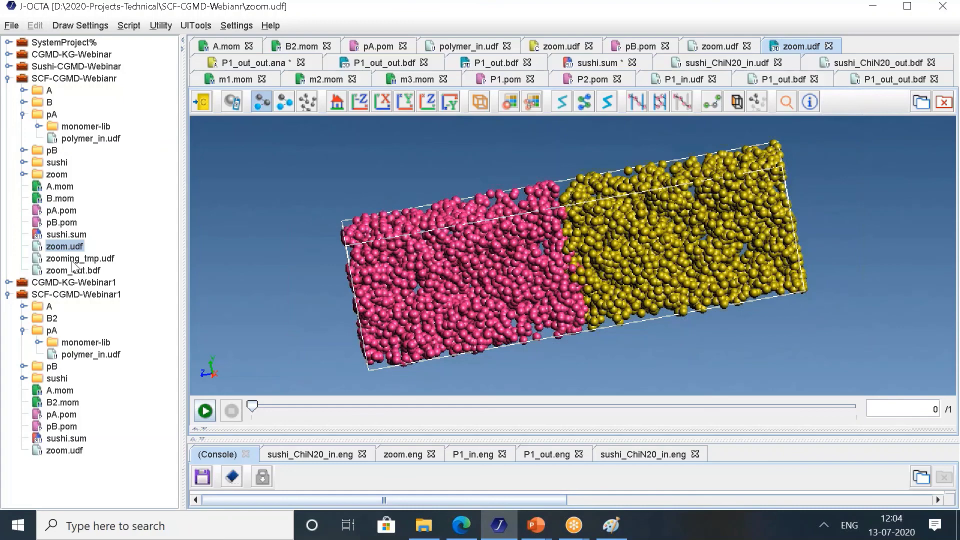
{"action": "left_click", "coordinate": [201, 102]}
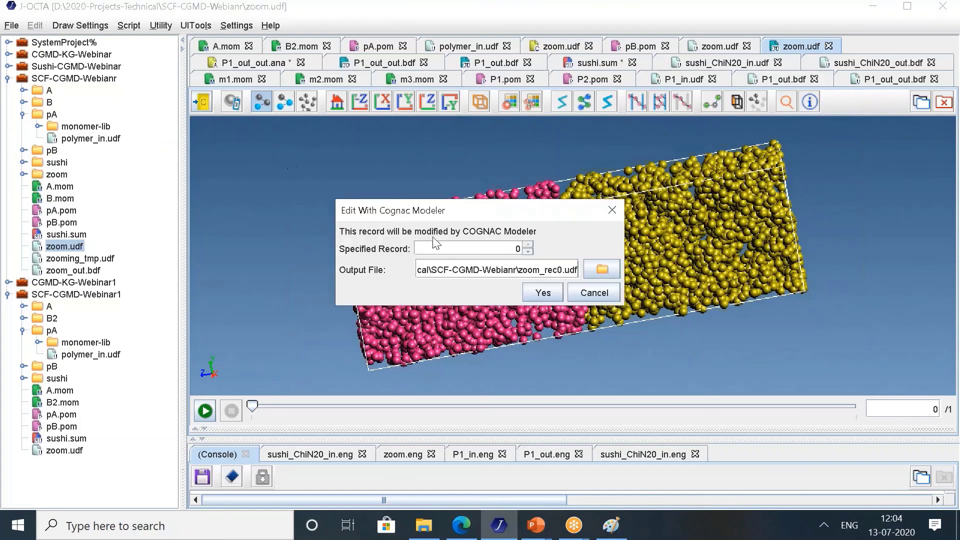
{"action": "left_click", "coordinate": [594, 292]}
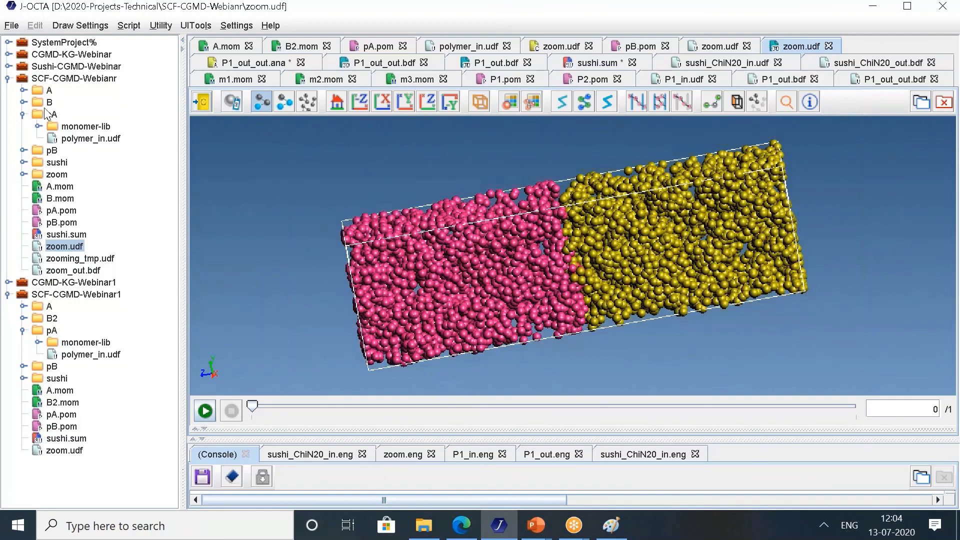
Create a new bead-spring COGNAC model in the SCF-CGMD-Webinar1 project and save it as demo.udf.
{"action": "left_click", "coordinate": [8, 78]}
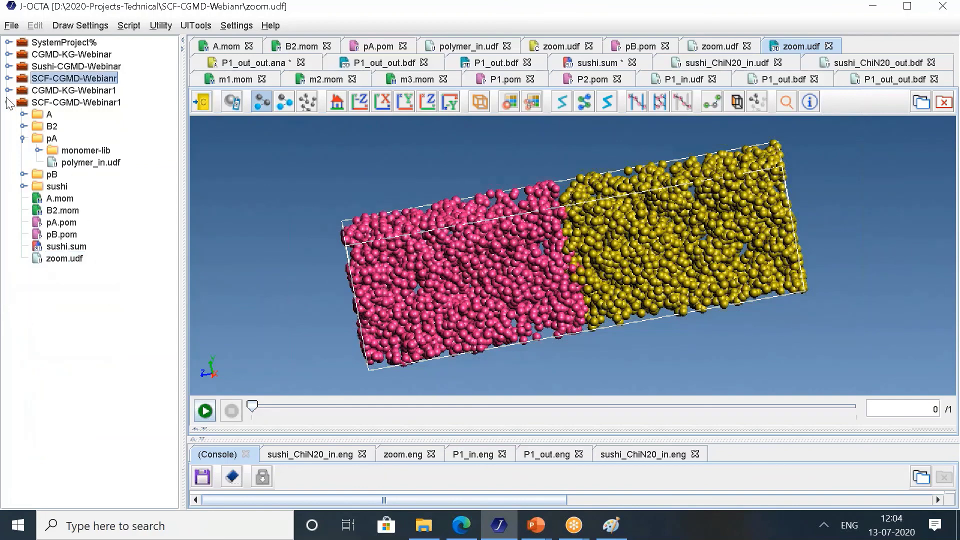
{"action": "left_click", "coordinate": [8, 102]}
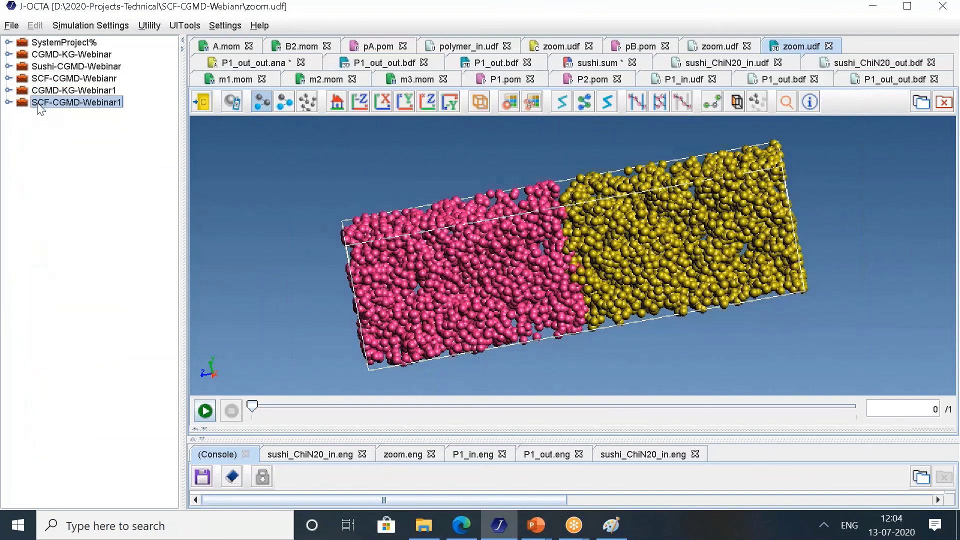
{"action": "right_click", "coordinate": [39, 105]}
{"action": "mouse_move", "coordinate": [78, 193]}
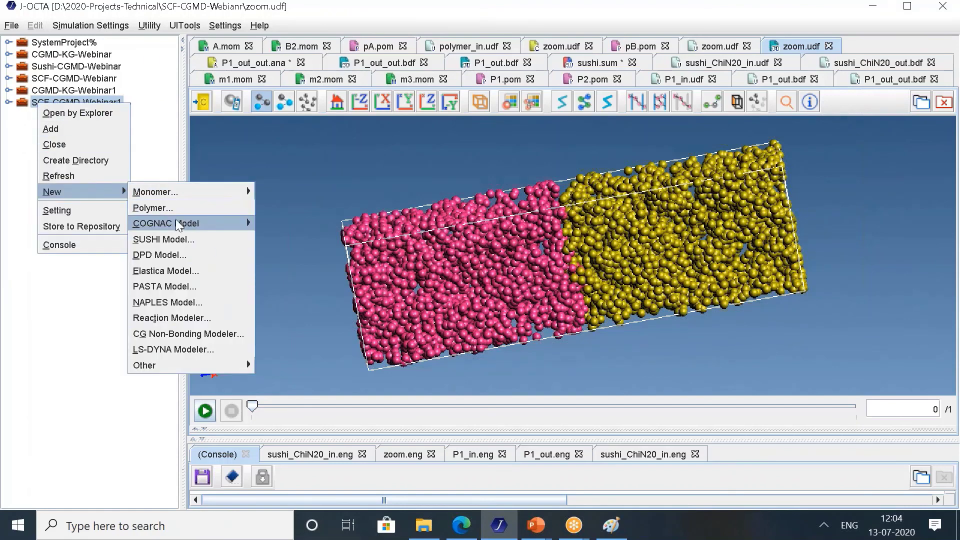
{"action": "mouse_move", "coordinate": [225, 223]}
{"action": "left_click", "coordinate": [274, 254]}
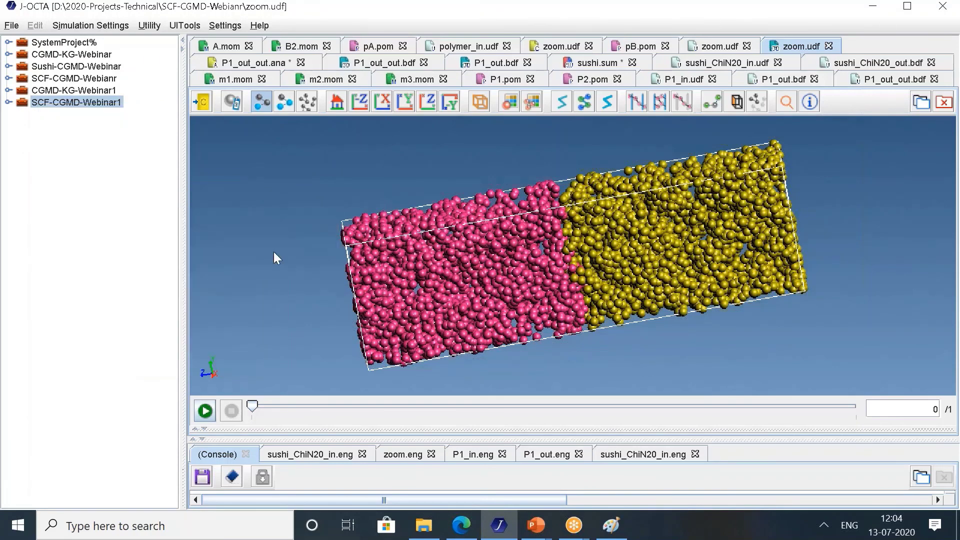
{"action": "left_click", "coordinate": [405, 314]}
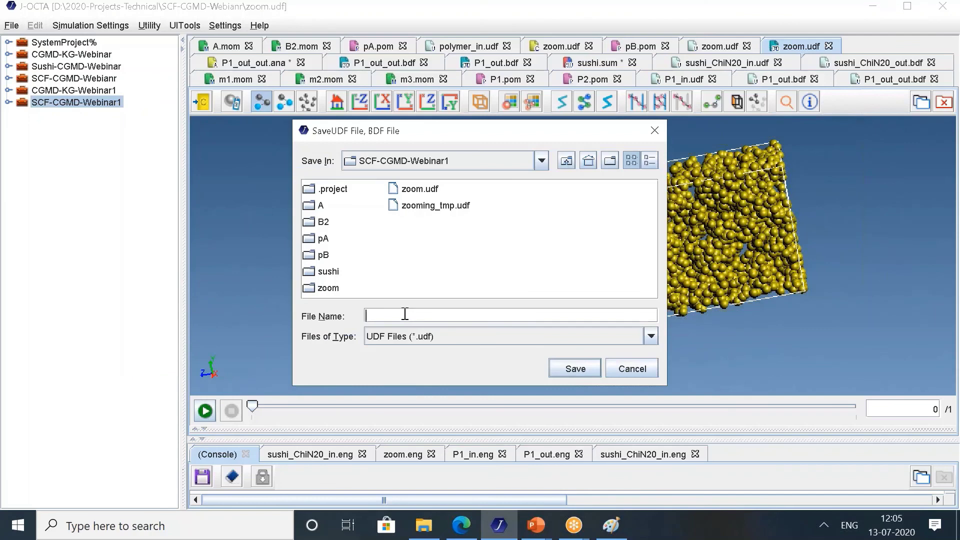
{"action": "type", "text": "demo"}
{"action": "left_click", "coordinate": [574, 368]}
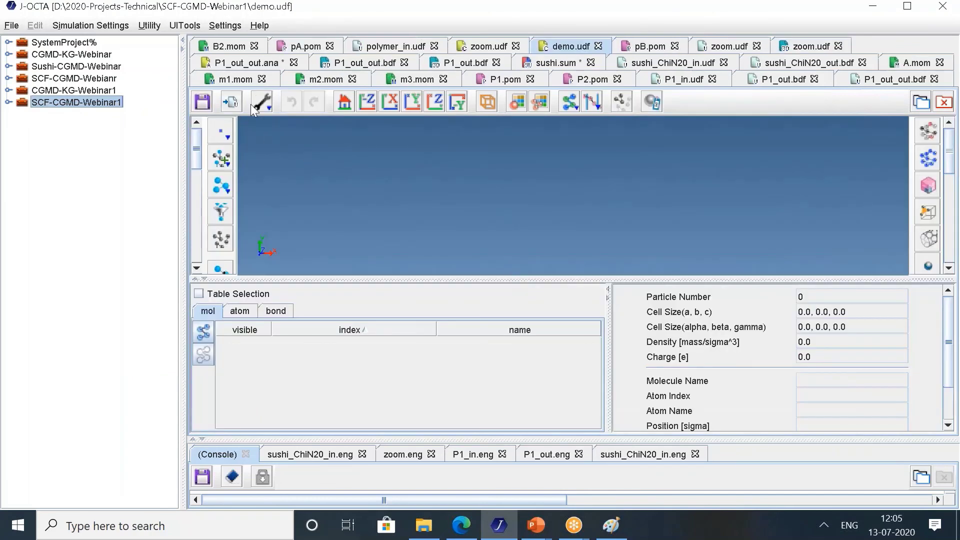
Open the COGNAC simulation conditions of demo.udf and set the deformation method to Cell_Deformation.
{"action": "left_click", "coordinate": [253, 105]}
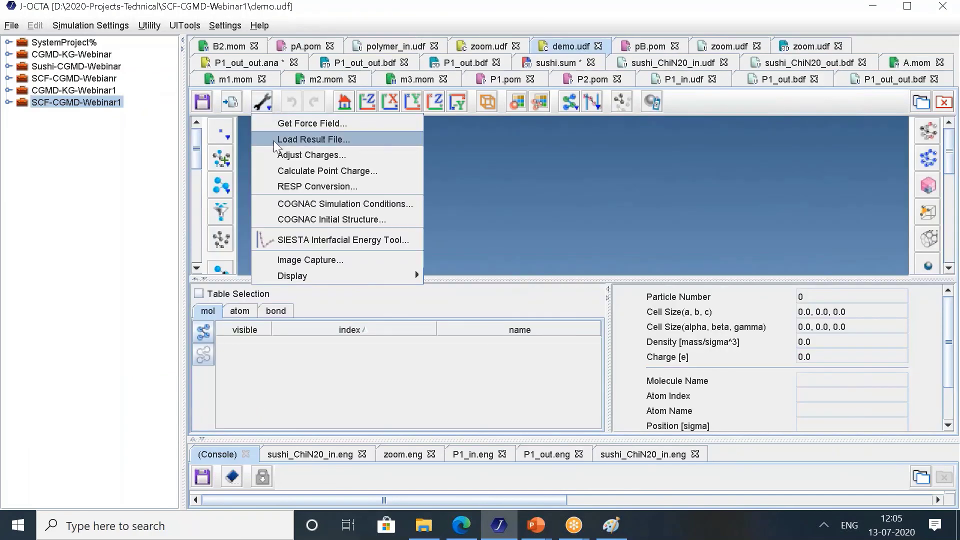
{"action": "left_click", "coordinate": [556, 180]}
{"action": "left_click", "coordinate": [268, 106]}
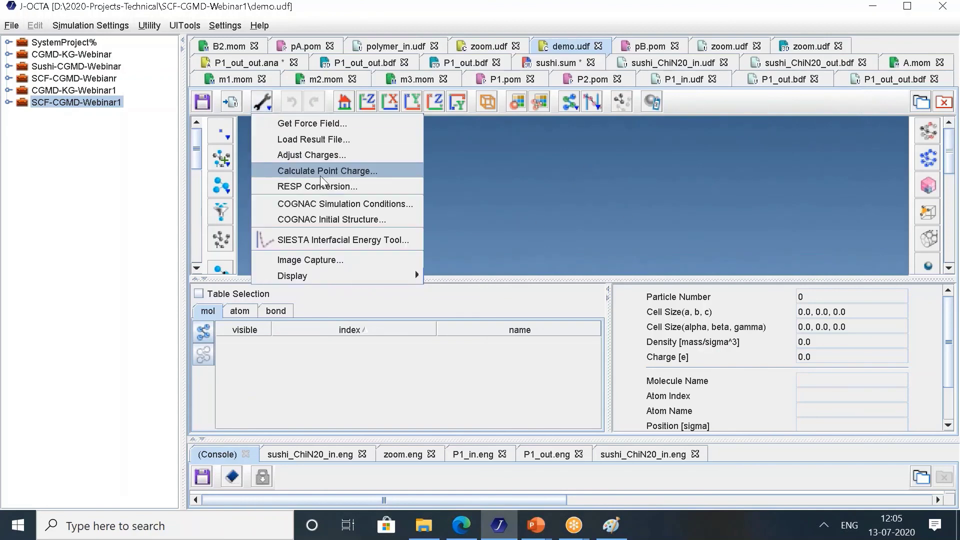
{"action": "left_click", "coordinate": [342, 204]}
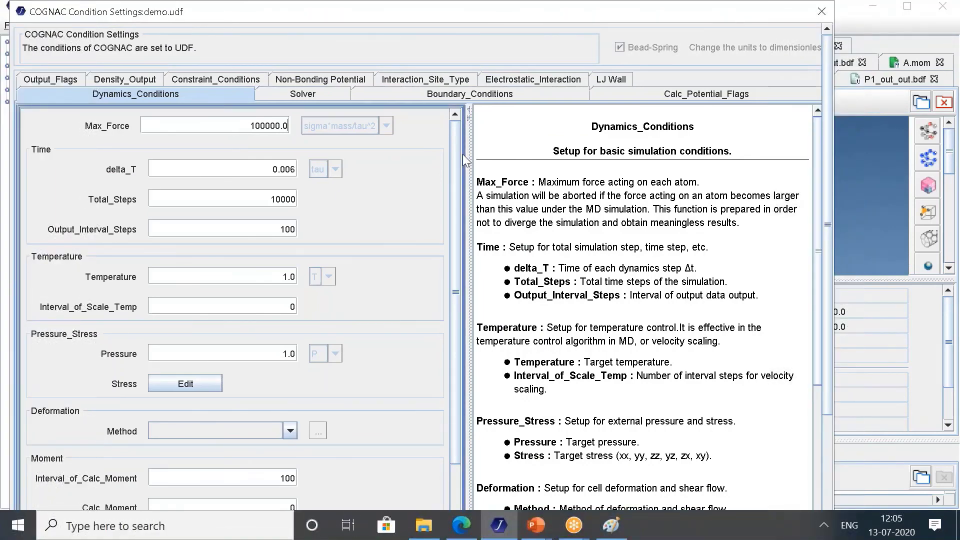
{"action": "left_click_drag", "start_coordinate": [463, 154], "coordinate": [469, 240]}
{"action": "scroll", "coordinate": [57, 266], "scroll_direction": "down", "scroll_amount": 1}
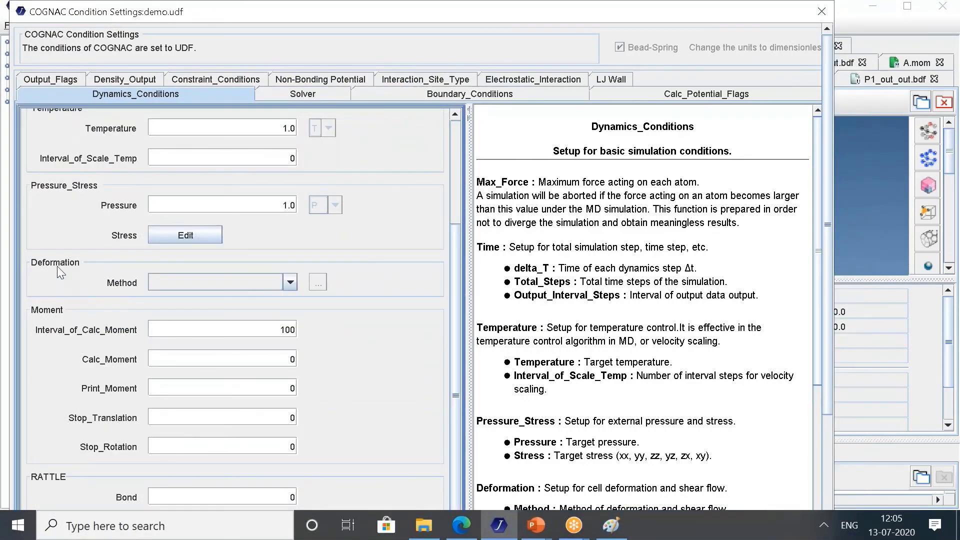
{"action": "left_click", "coordinate": [159, 283]}
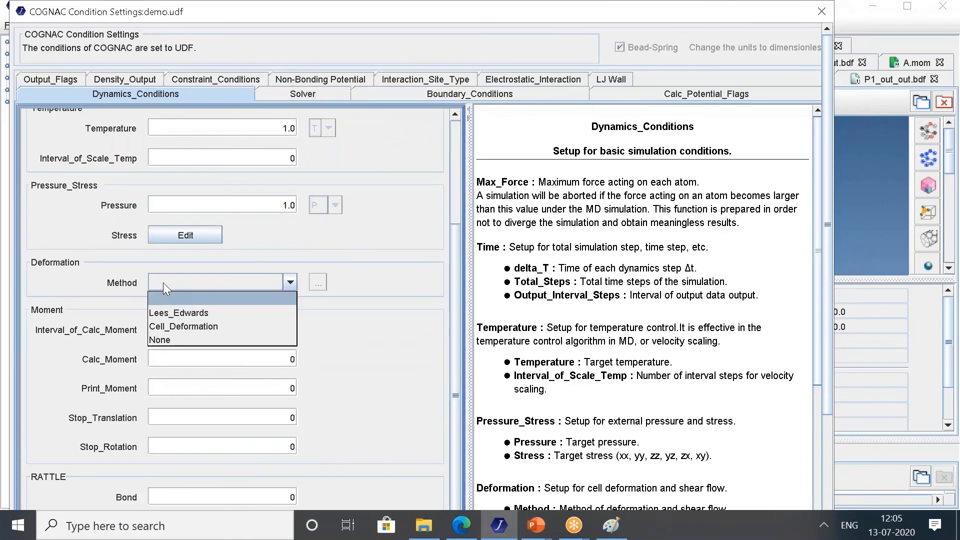
{"action": "left_click", "coordinate": [191, 326]}
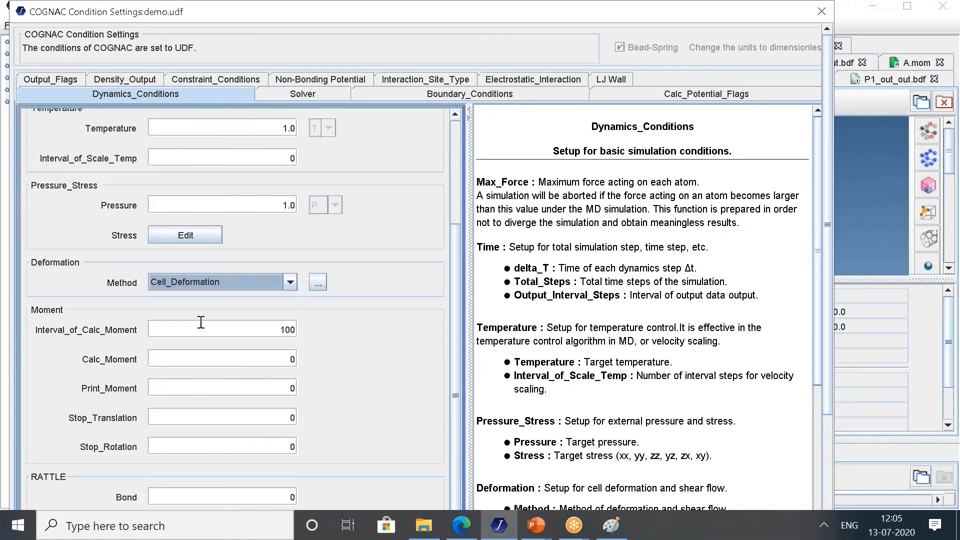
Choose Simple_Elongation as the cell deformation method and open its parameters.
{"action": "left_click", "coordinate": [315, 283]}
{"action": "left_click", "coordinate": [179, 125]}
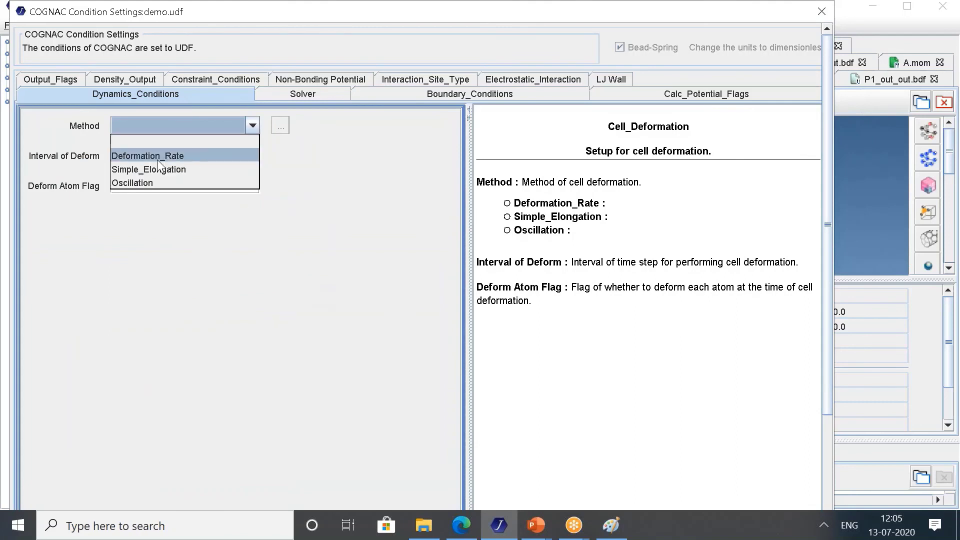
{"action": "left_click", "coordinate": [151, 168]}
{"action": "left_click", "coordinate": [281, 126]}
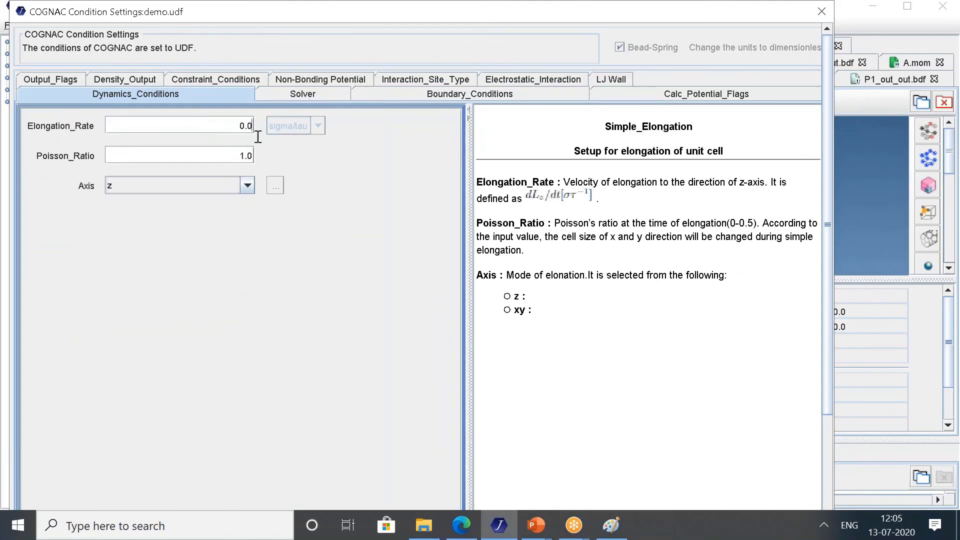
Review the simple elongation parameters and the non-bonding potential settings, and close the COGNAC conditions without saving.
{"action": "left_click_drag", "start_coordinate": [242, 156], "coordinate": [292, 158]}
{"action": "left_click_drag", "start_coordinate": [179, 18], "coordinate": [136, 86]}
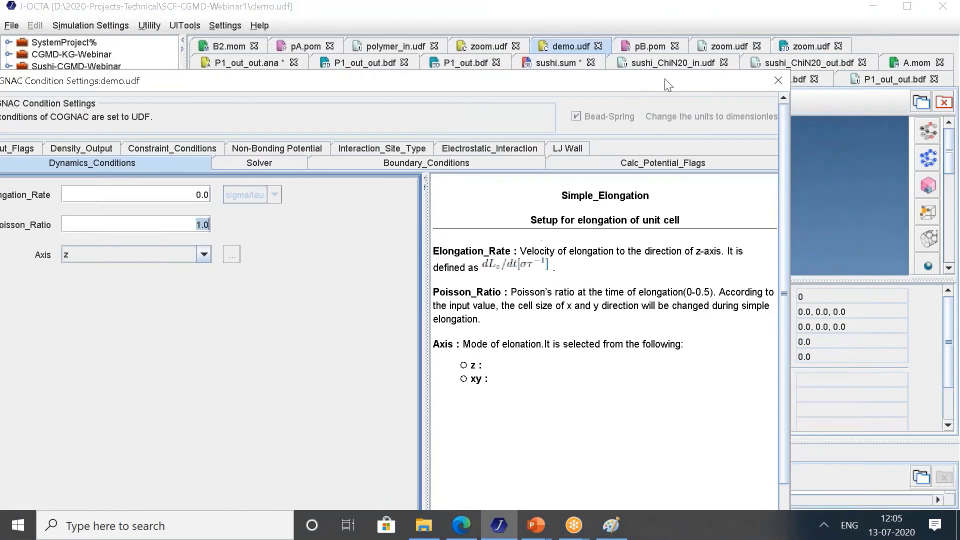
{"action": "left_click_drag", "start_coordinate": [658, 82], "coordinate": [716, 69]}
{"action": "left_click", "coordinate": [346, 134]}
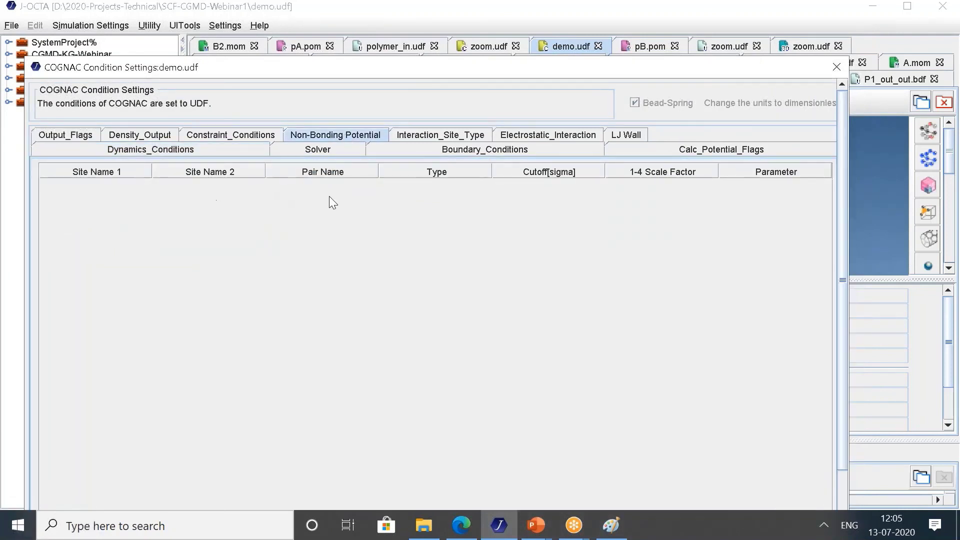
{"action": "left_click", "coordinate": [190, 150]}
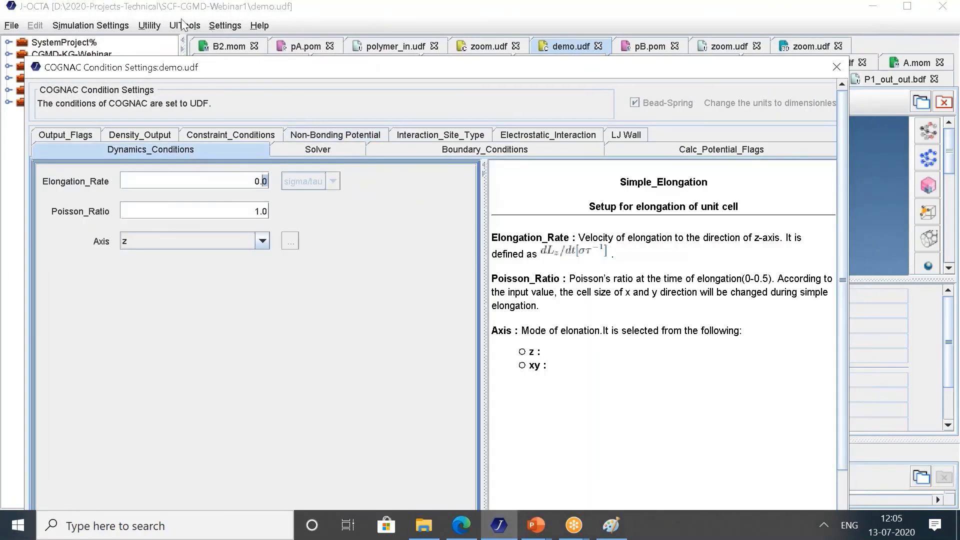
{"action": "left_click_drag", "start_coordinate": [237, 66], "coordinate": [191, 97]}
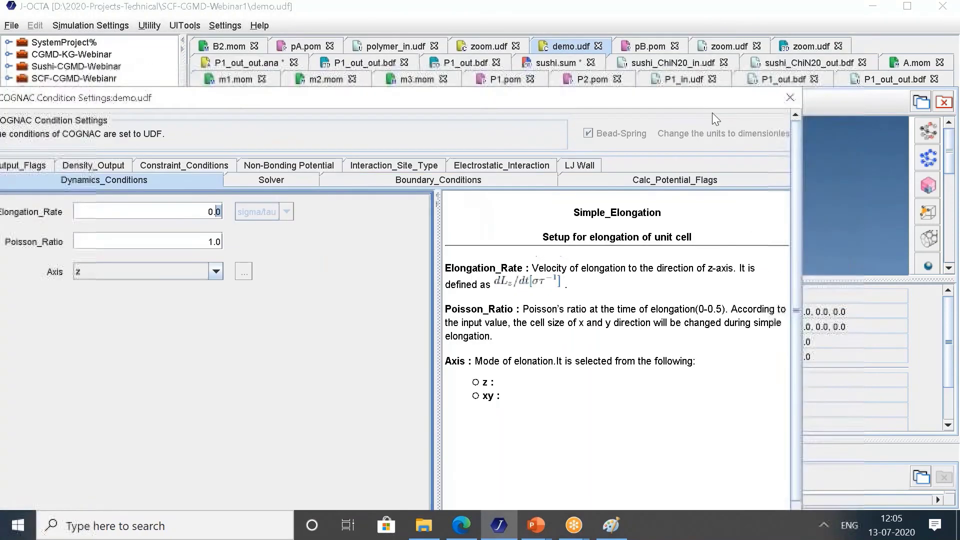
{"action": "left_click", "coordinate": [790, 98]}
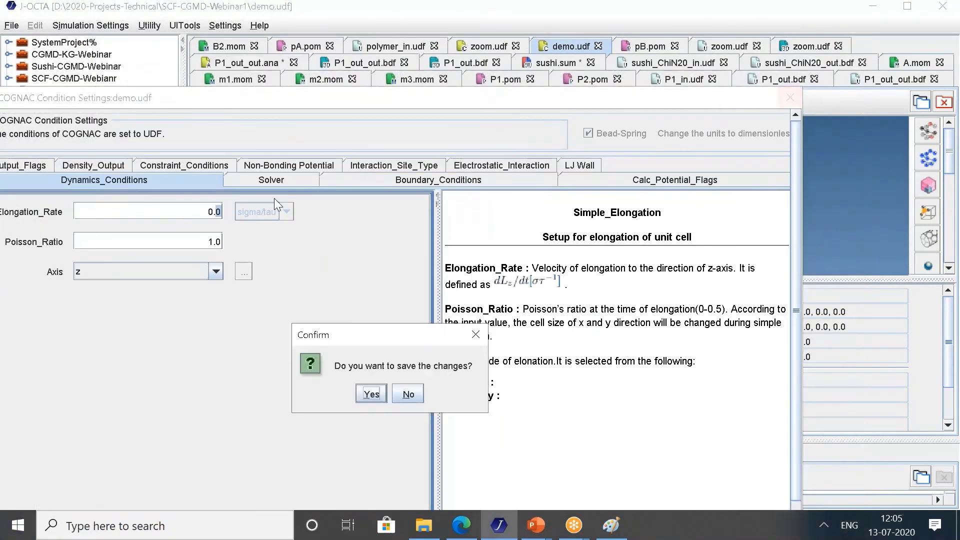
{"action": "left_click", "coordinate": [402, 393]}
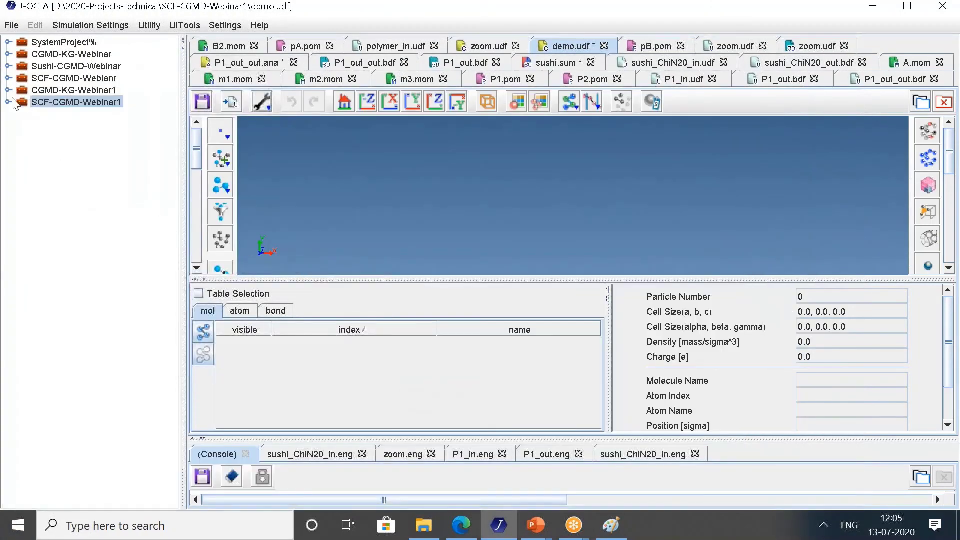
Open zoom_out.bdf from the SCF-CGMD-Webianr project and draw all its molecules in ball-stick style.
{"action": "left_click", "coordinate": [8, 78]}
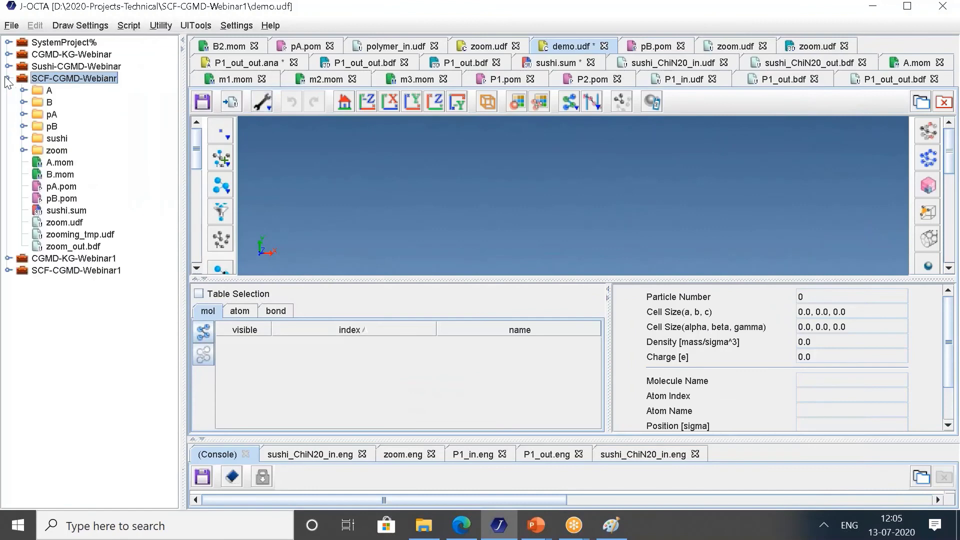
{"action": "left_click", "coordinate": [96, 248]}
{"action": "double_click", "coordinate": [96, 248]}
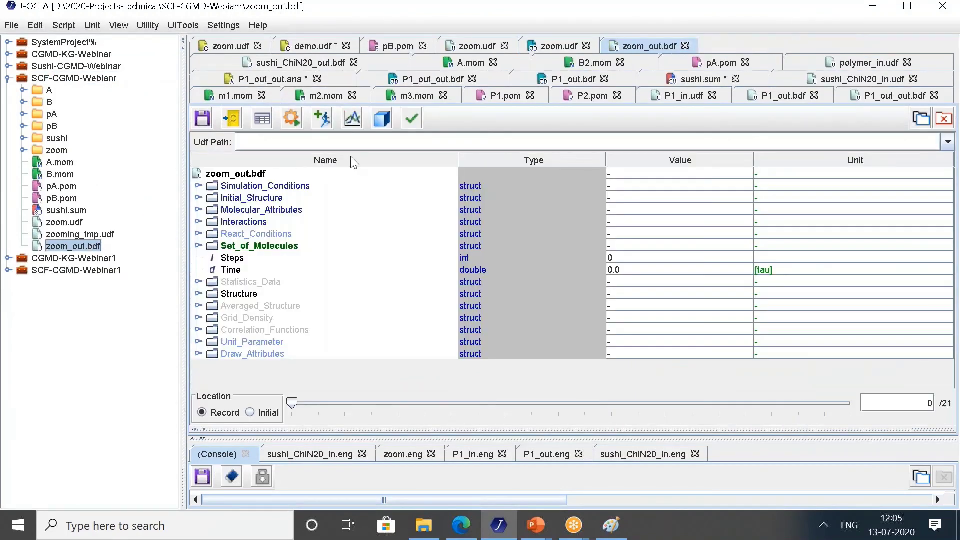
{"action": "left_click", "coordinate": [381, 118]}
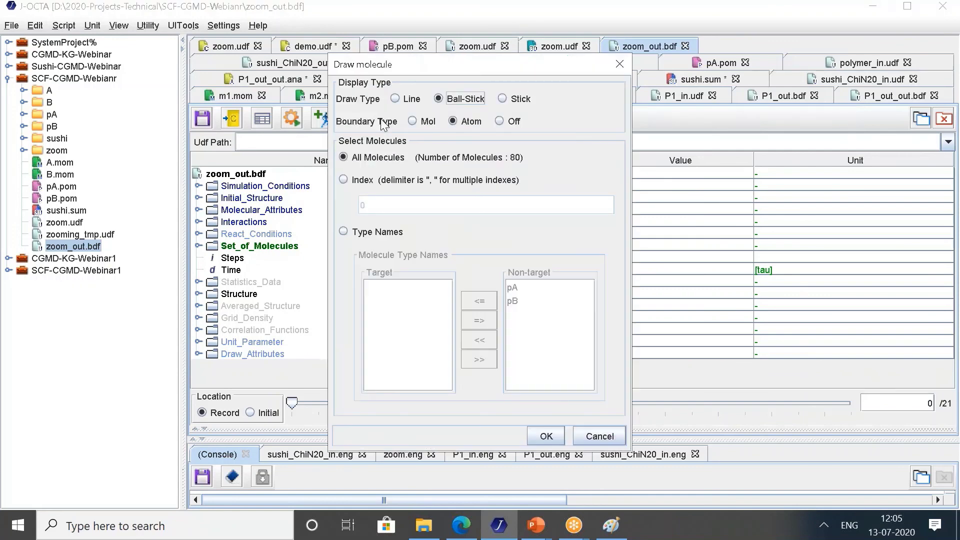
{"action": "left_click", "coordinate": [546, 436]}
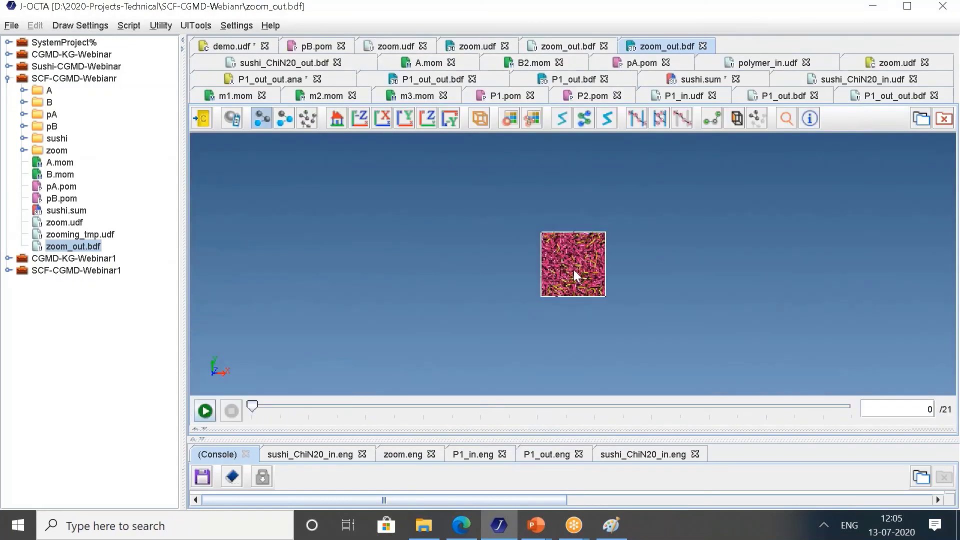
Examine the pA/pB interface in the first record of zoom_out.bdf from several angles.
{"action": "left_click_drag", "start_coordinate": [574, 269], "coordinate": [595, 243]}
{"action": "scroll", "coordinate": [594, 230], "scroll_direction": "up", "scroll_amount": 5}
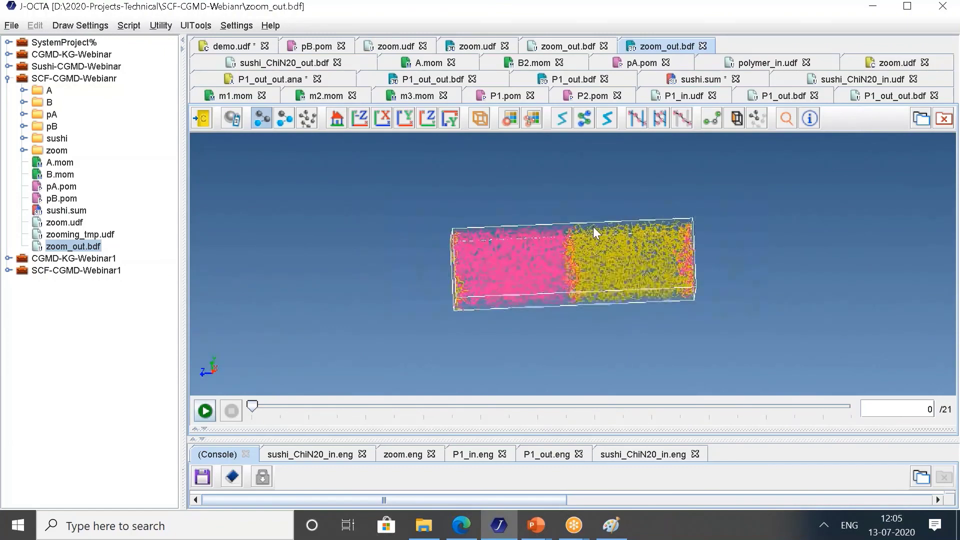
{"action": "mouse_move", "coordinate": [509, 208]}
{"action": "left_mouse_down"}
{"action": "mouse_move", "coordinate": [558, 272]}
{"action": "mouse_move", "coordinate": [559, 235]}
{"action": "mouse_move", "coordinate": [577, 269]}
{"action": "mouse_move", "coordinate": [392, 265]}
{"action": "left_mouse_up"}
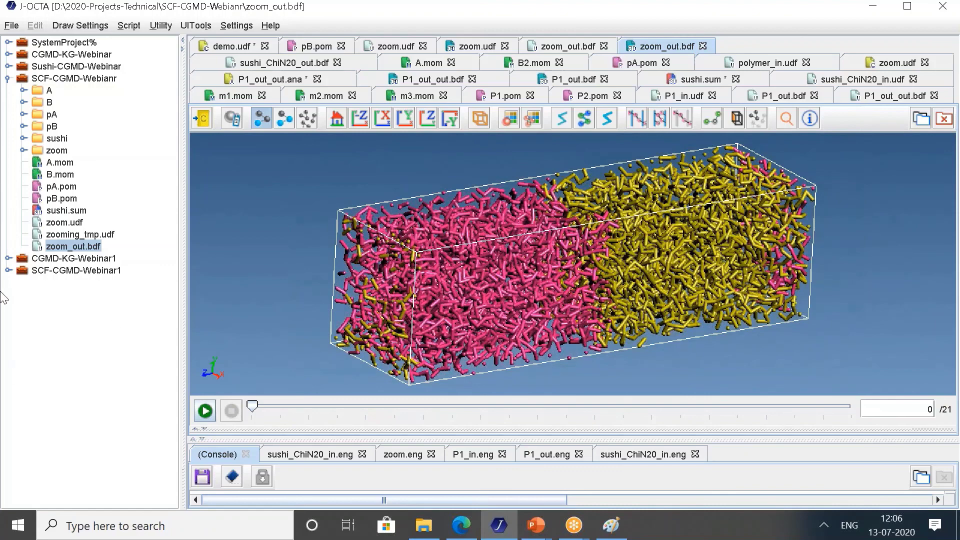
{"action": "left_click_drag", "start_coordinate": [634, 308], "coordinate": [722, 239]}
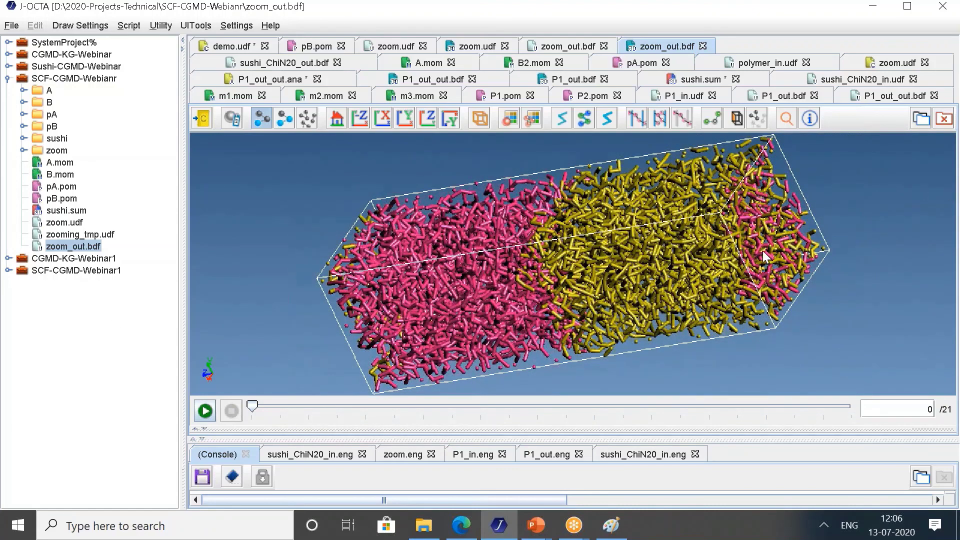
{"action": "left_click_drag", "start_coordinate": [763, 251], "coordinate": [724, 295]}
{"action": "left_click_drag", "start_coordinate": [718, 251], "coordinate": [562, 248]}
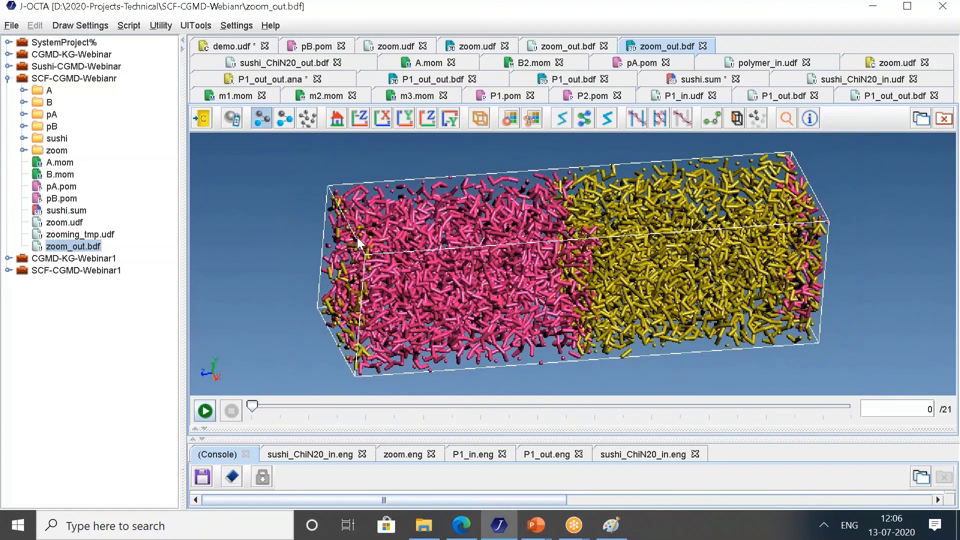
{"action": "left_click_drag", "start_coordinate": [471, 274], "coordinate": [468, 275]}
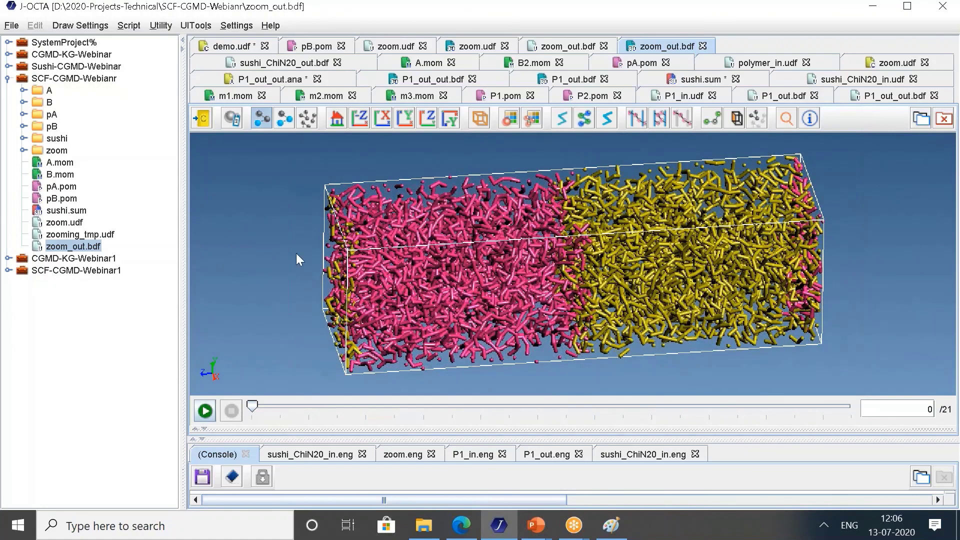
{"action": "left_click_drag", "start_coordinate": [491, 227], "coordinate": [483, 216]}
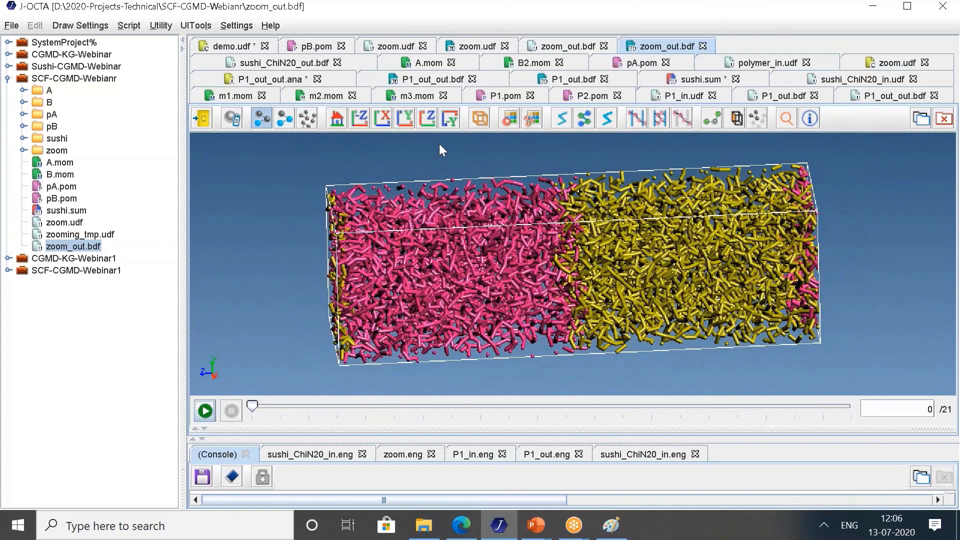
Orient the structure in a side view with the z axis horizontal and play the deformation through all records.
{"action": "left_click", "coordinate": [360, 118]}
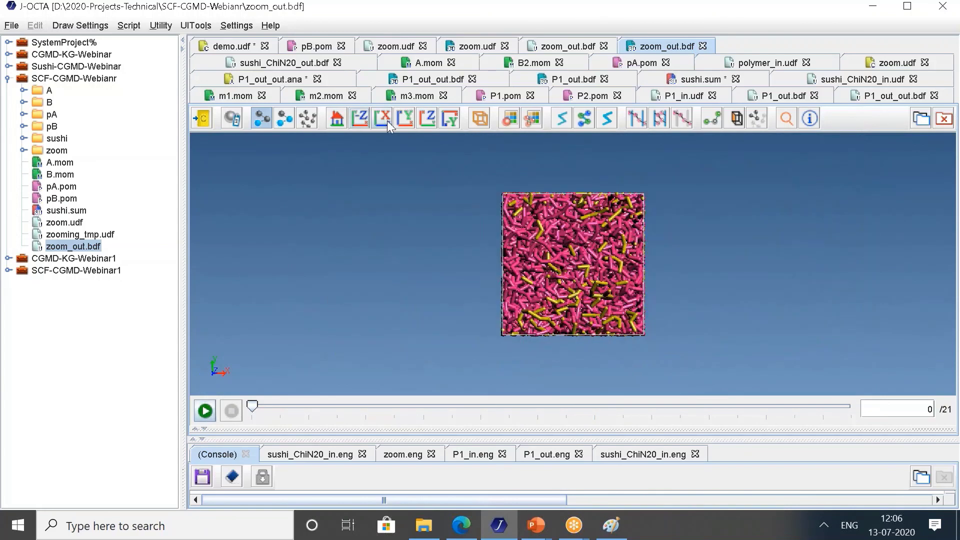
{"action": "left_click", "coordinate": [427, 118]}
{"action": "left_click", "coordinate": [405, 120]}
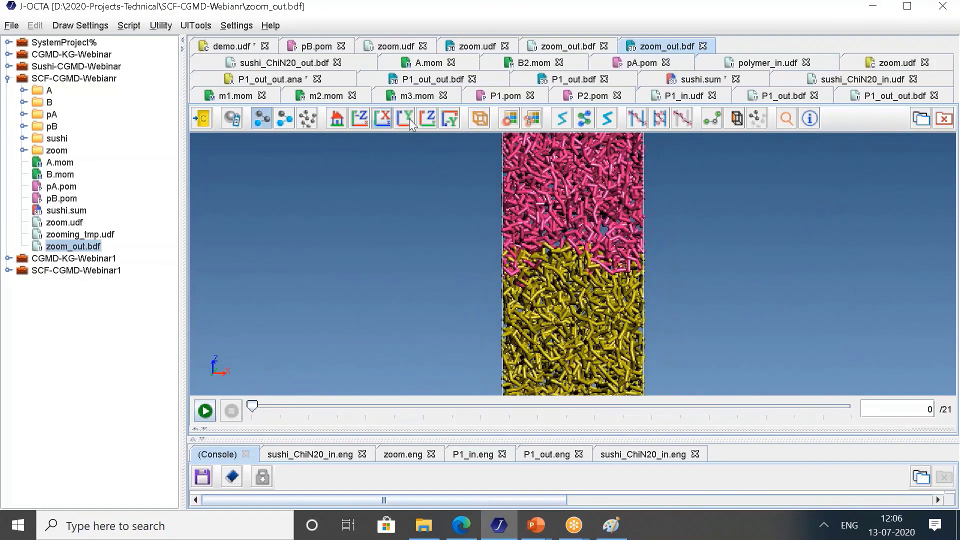
{"action": "left_click", "coordinate": [420, 118]}
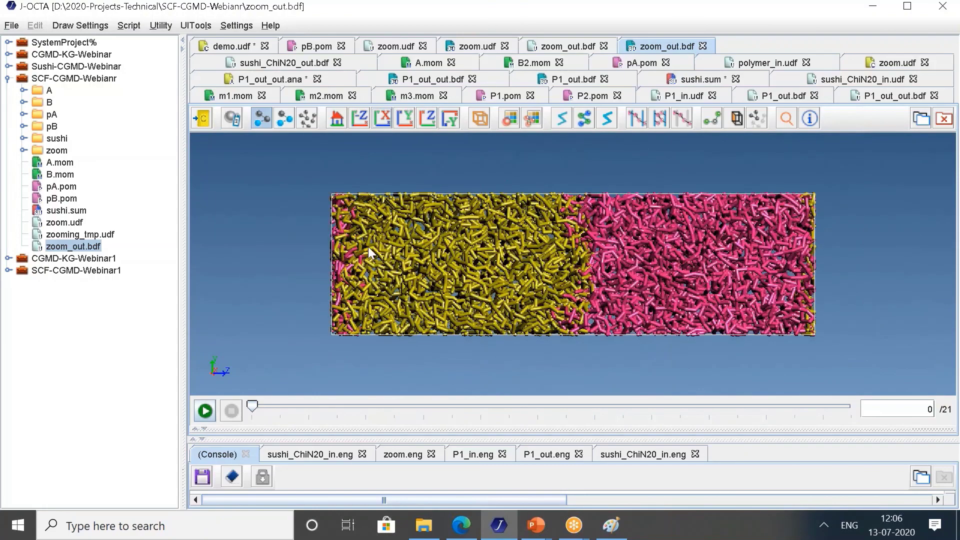
{"action": "left_click", "coordinate": [206, 411]}
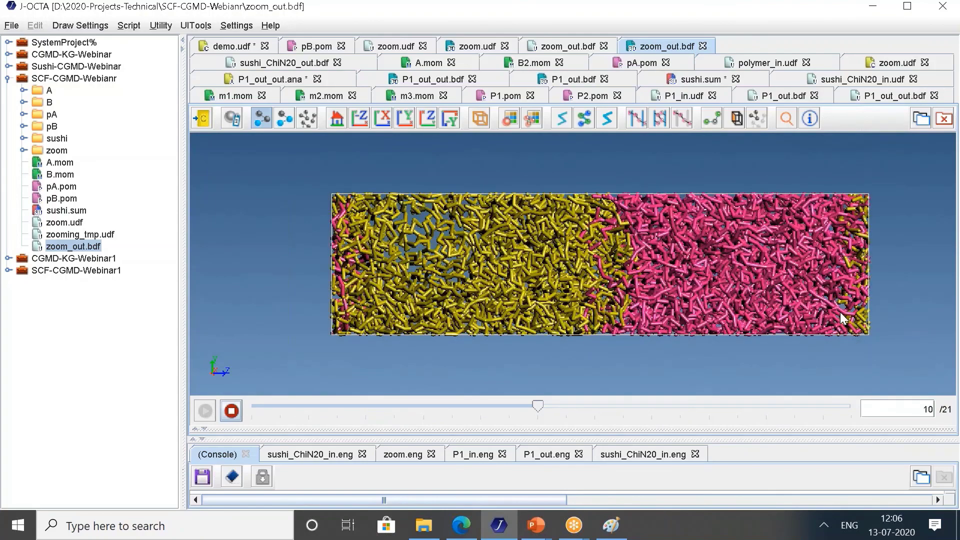
Examine the elongated pA/pB structure from several oblique angles up to the final record.
{"action": "left_click_drag", "start_coordinate": [725, 315], "coordinate": [560, 310]}
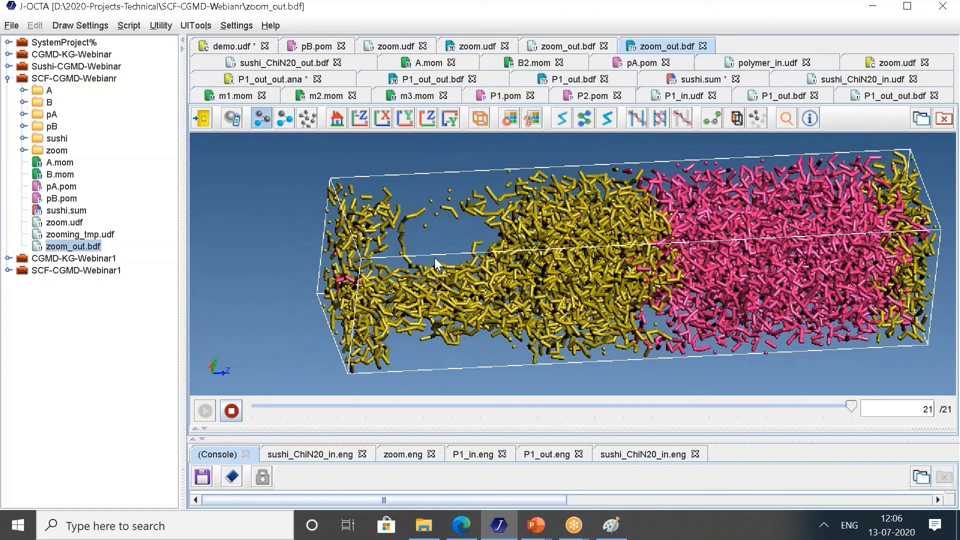
{"action": "left_click_drag", "start_coordinate": [443, 292], "coordinate": [442, 203]}
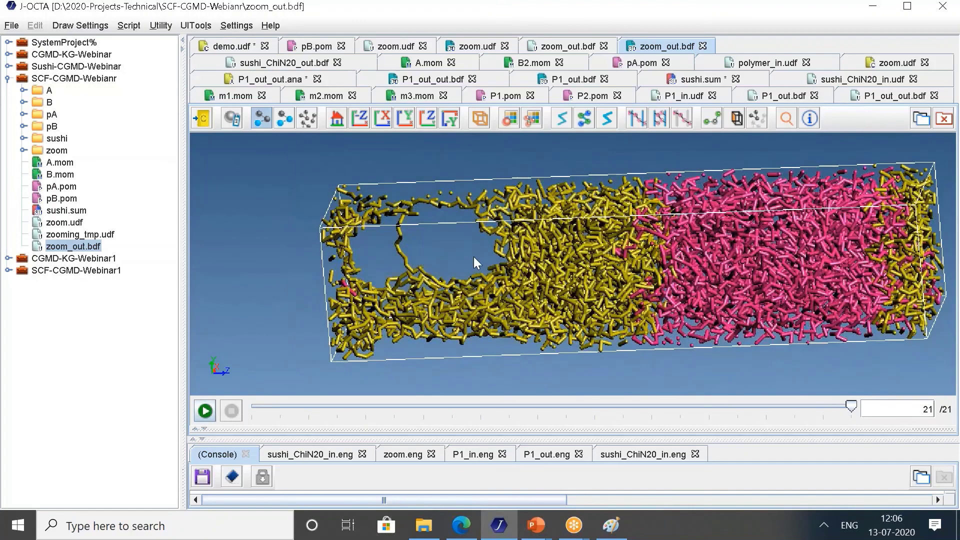
{"action": "mouse_move", "coordinate": [472, 263]}
{"action": "left_mouse_down"}
{"action": "mouse_move", "coordinate": [470, 255]}
{"action": "mouse_move", "coordinate": [472, 263]}
{"action": "left_mouse_up"}
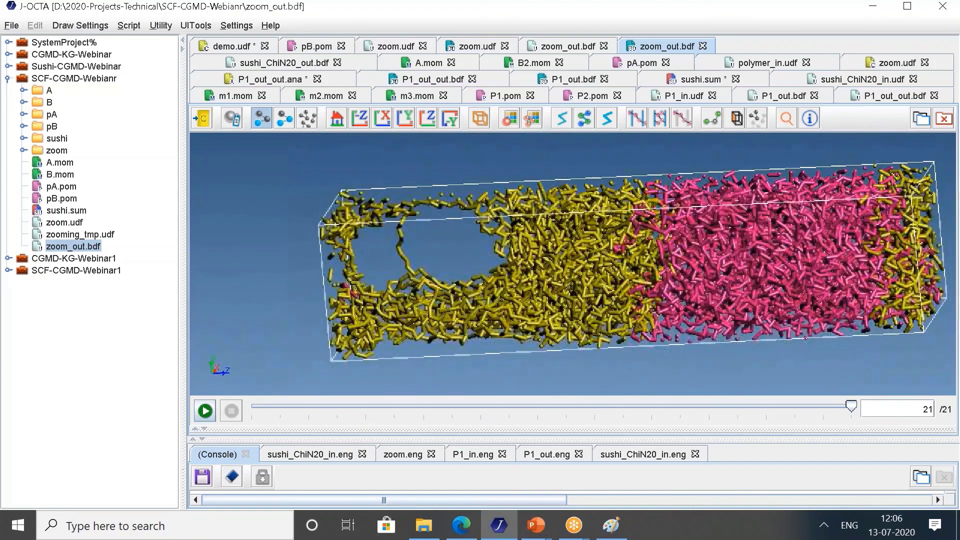
Switch to the PowerPoint presentation 2020-Webinar-MechanicalProperties-J-OCTA-Stress-StrainCurve and look back through the slides before slide 49.
{"action": "left_click", "coordinate": [536, 525]}
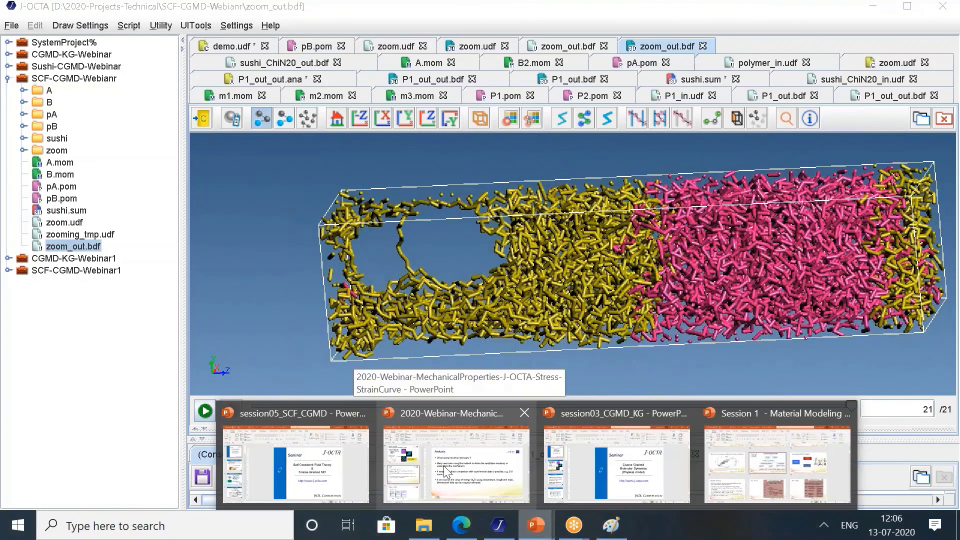
{"action": "left_click", "coordinate": [442, 465]}
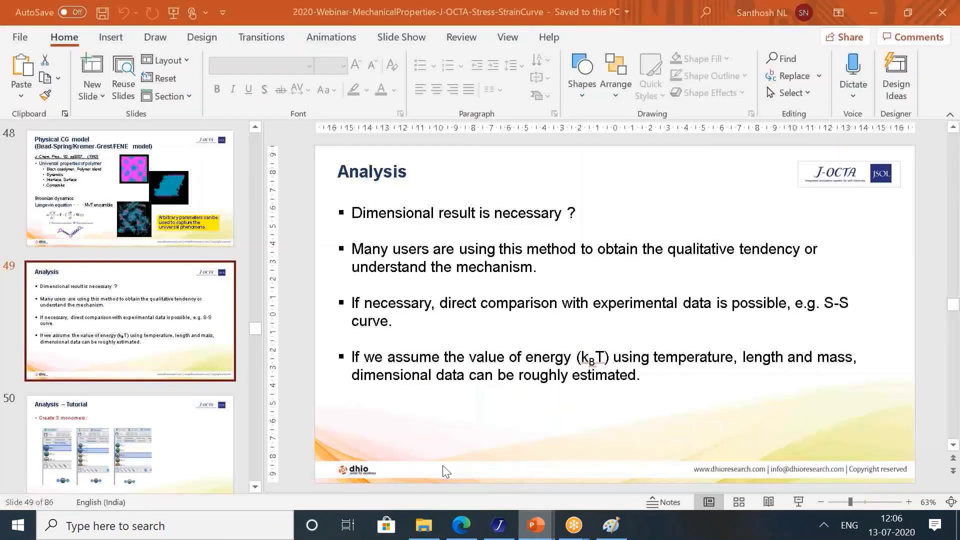
{"action": "scroll", "coordinate": [145, 311], "scroll_direction": "down", "scroll_amount": 2}
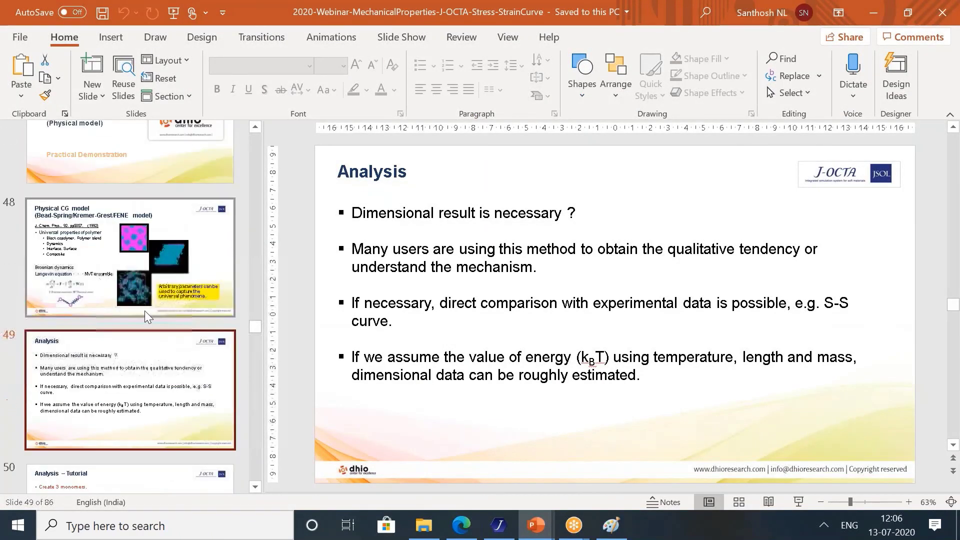
{"action": "scroll", "coordinate": [137, 306], "scroll_direction": "up", "scroll_amount": 2}
{"action": "scroll", "coordinate": [136, 306], "scroll_direction": "up", "scroll_amount": 10}
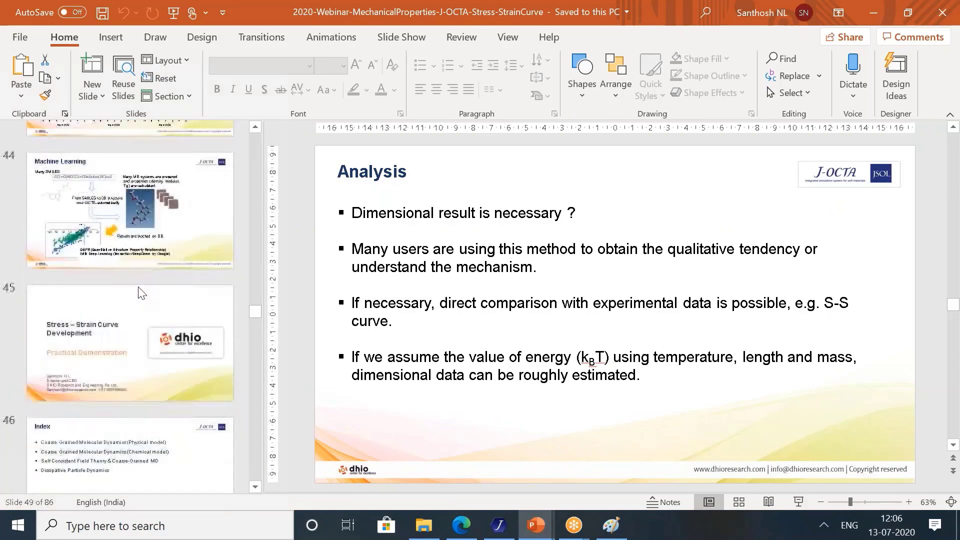
{"action": "scroll", "coordinate": [138, 286], "scroll_direction": "up", "scroll_amount": 4}
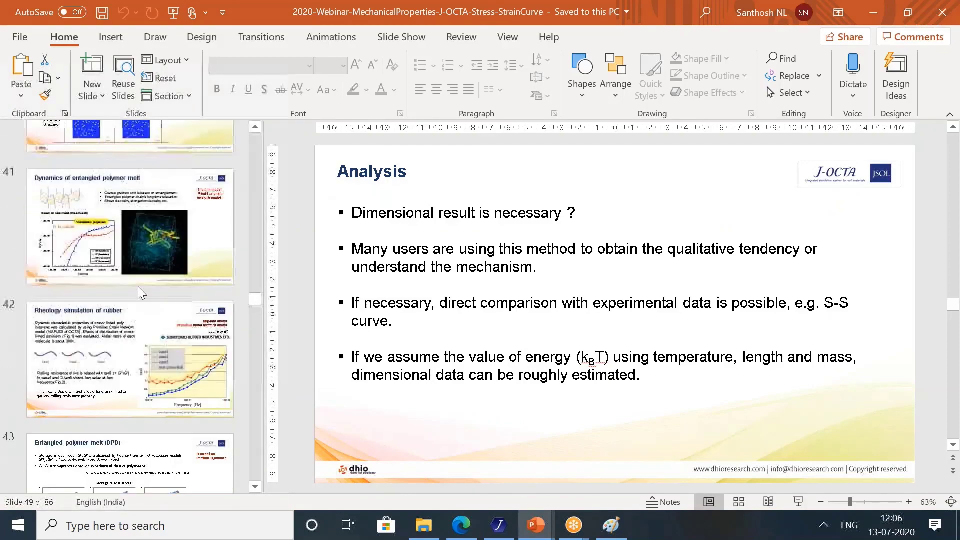